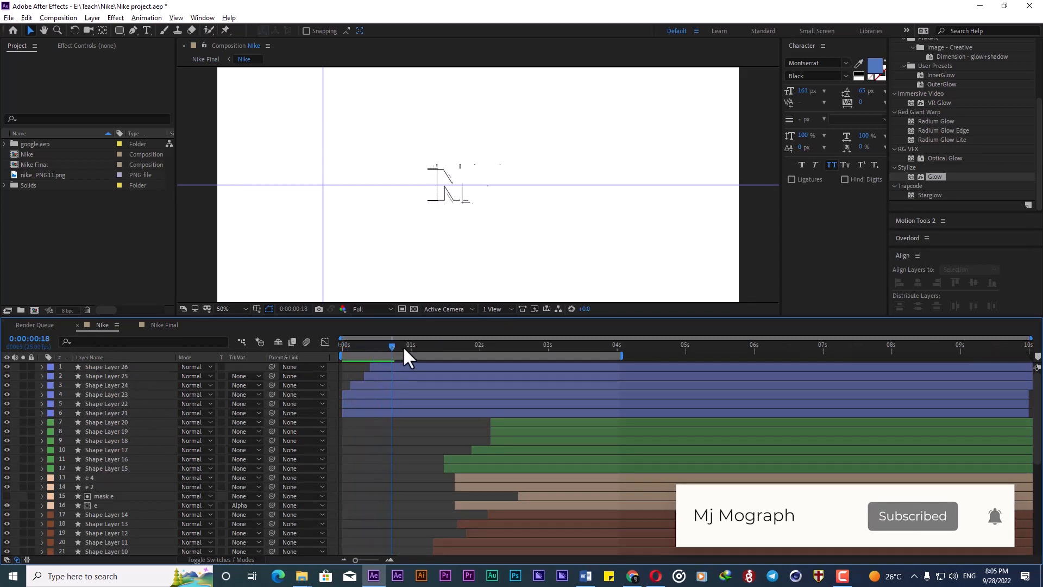
Review the layer stack of the finished Nike composition and scrub through its animation.
{"action": "scroll", "coordinate": [429, 424], "scroll_direction": "down", "scroll_amount": 5}
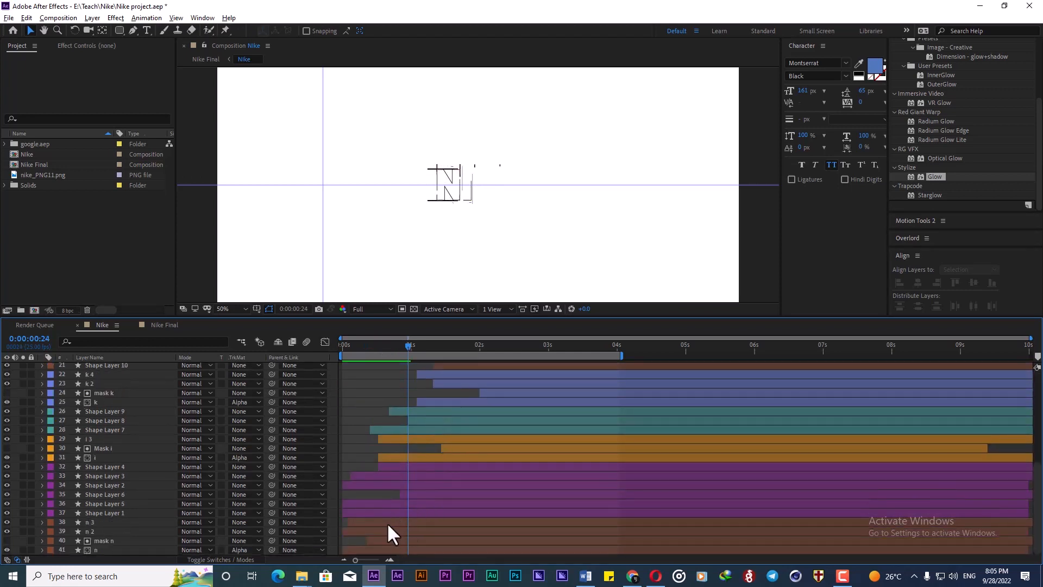
{"action": "left_click_drag", "start_coordinate": [406, 349], "coordinate": [438, 350]}
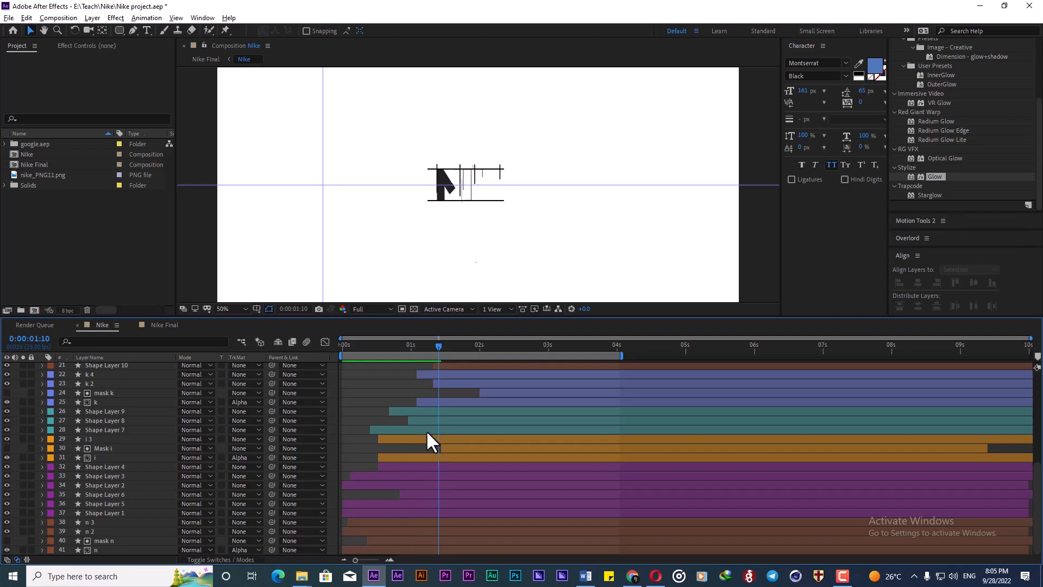
{"action": "mouse_move", "coordinate": [436, 345]}
{"action": "left_mouse_down"}
{"action": "mouse_move", "coordinate": [605, 361]}
{"action": "mouse_move", "coordinate": [334, 370]}
{"action": "mouse_move", "coordinate": [352, 346]}
{"action": "mouse_move", "coordinate": [338, 345]}
{"action": "left_mouse_up"}
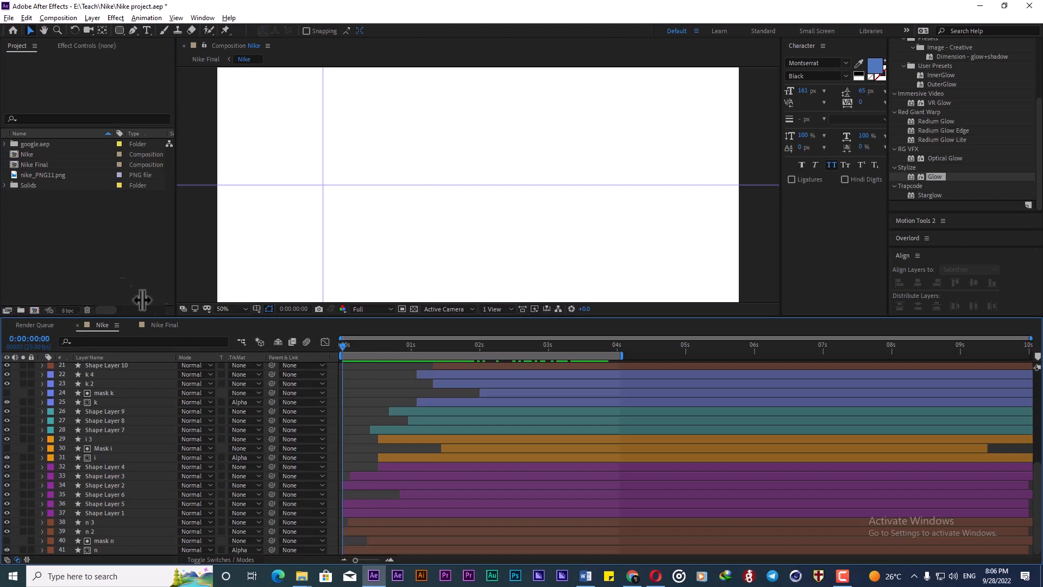
Create a new 1920 × 1080 composition named Animation Logo at 30 fps with a duration of 10 seconds.
{"action": "left_click", "coordinate": [100, 270]}
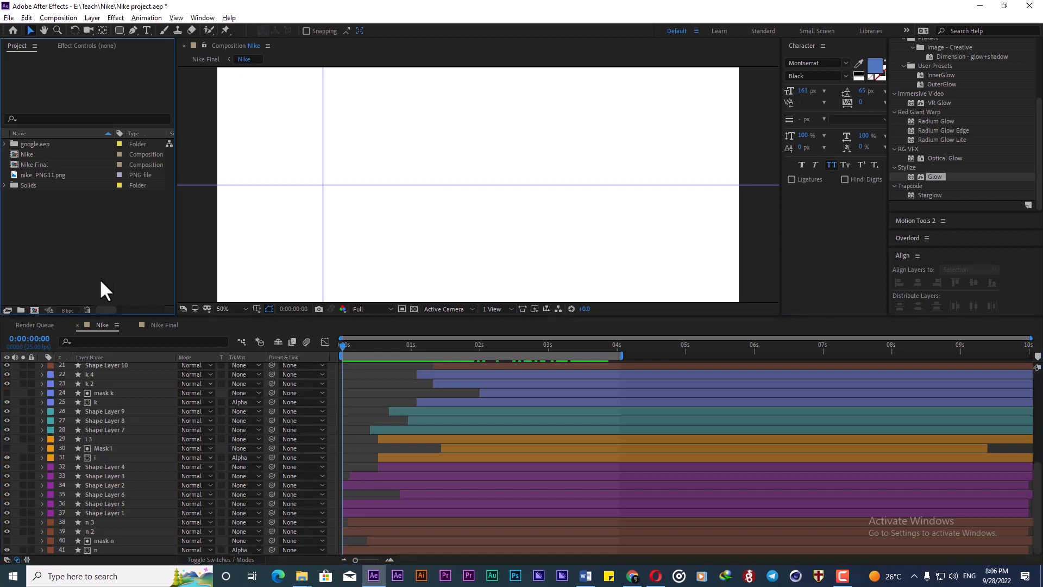
{"action": "left_click", "coordinate": [34, 310]}
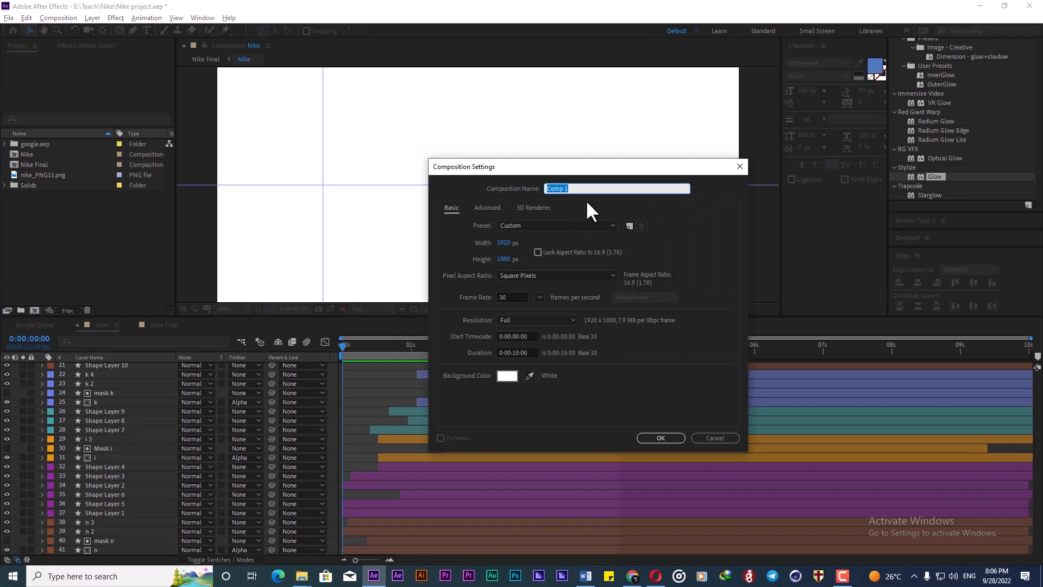
{"action": "type", "text": "Animation Logo"}
{"action": "left_click", "coordinate": [660, 439]}
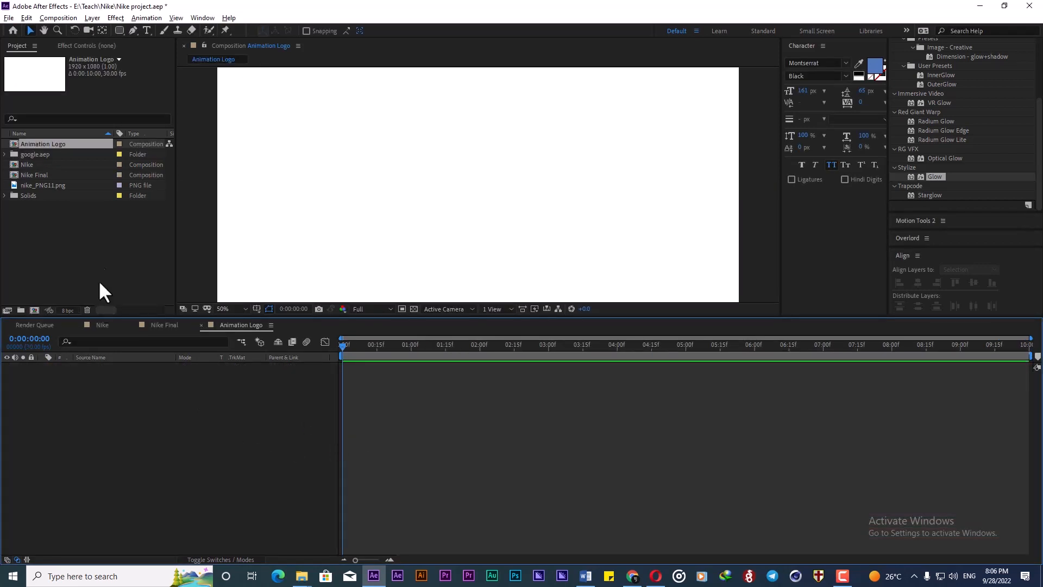
Add a text layer reading "Nike" to the Animation Logo composition.
{"action": "right_click", "coordinate": [162, 399]}
{"action": "mouse_move", "coordinate": [198, 407]}
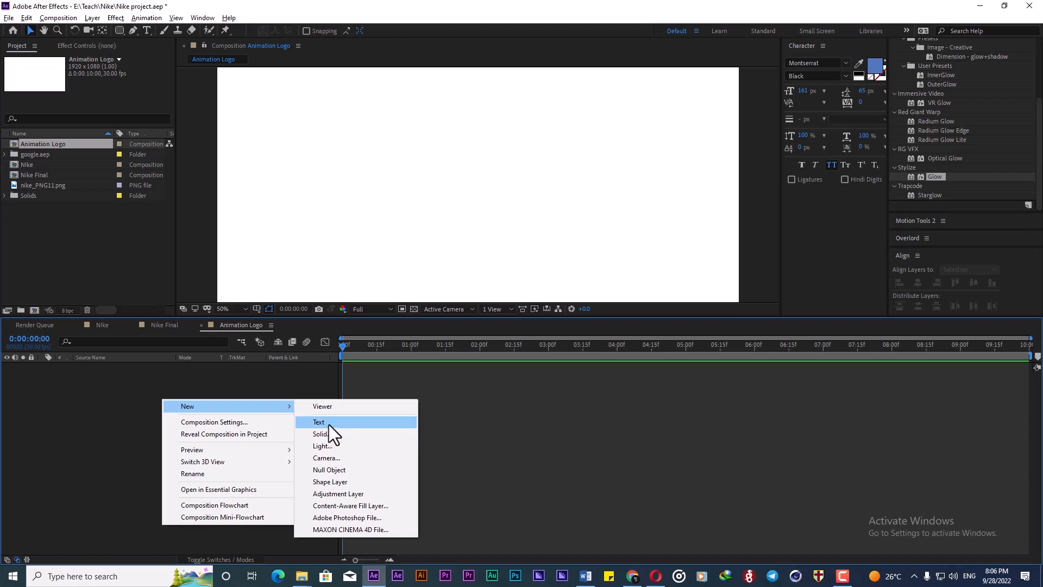
{"action": "left_click", "coordinate": [328, 425]}
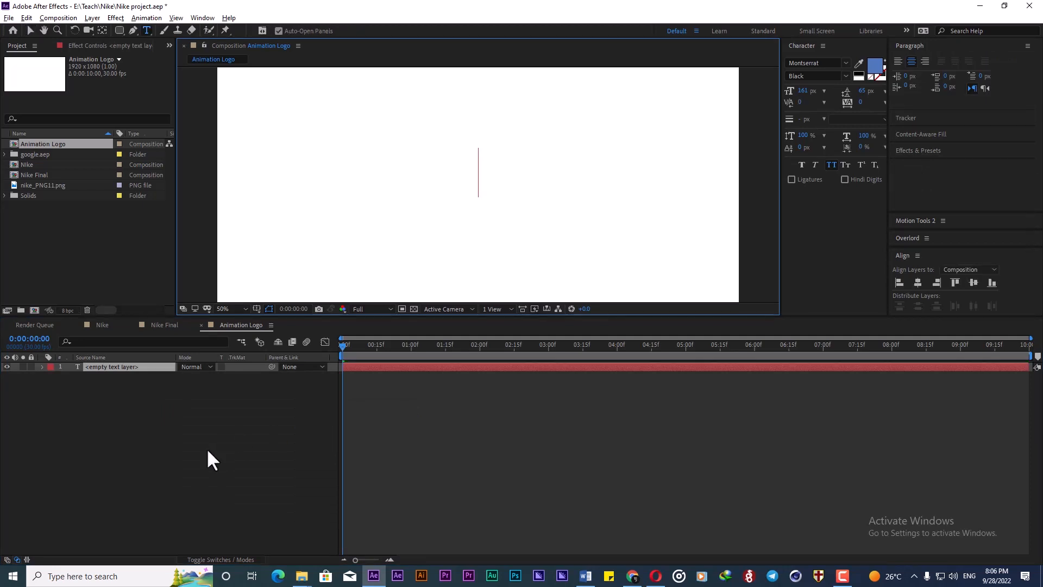
{"action": "type", "text": "Nike"}
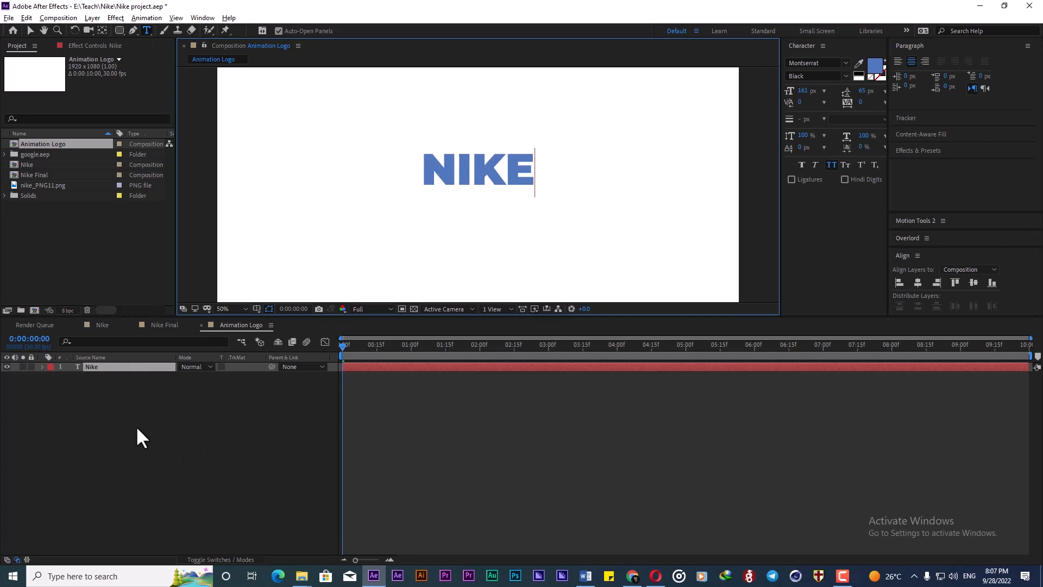
{"action": "left_click", "coordinate": [105, 365]}
Center the Nike text layer's anchor point and align the layer horizontally and vertically to the center of the composition.
{"action": "left_click", "coordinate": [234, 310]}
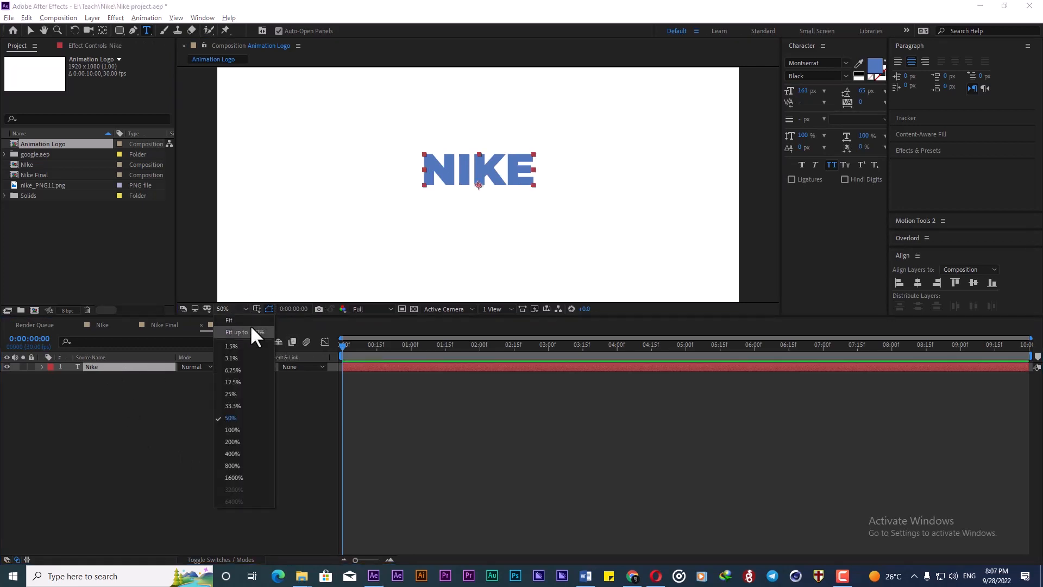
{"action": "left_click", "coordinate": [249, 331]}
{"action": "left_click", "coordinate": [97, 366]}
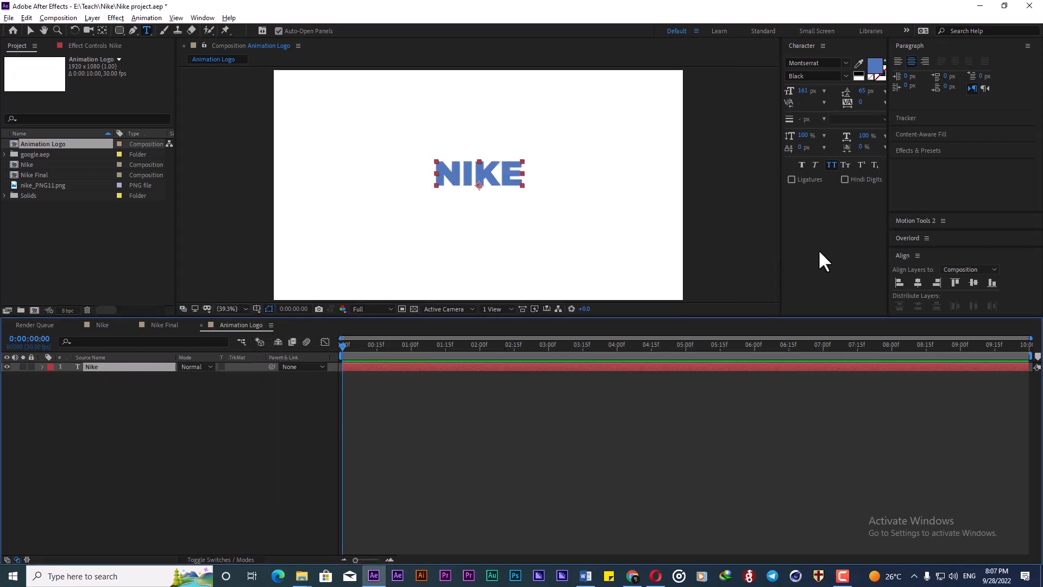
{"action": "left_click_drag", "start_coordinate": [924, 213], "coordinate": [923, 109]}
{"action": "left_click", "coordinate": [918, 207]}
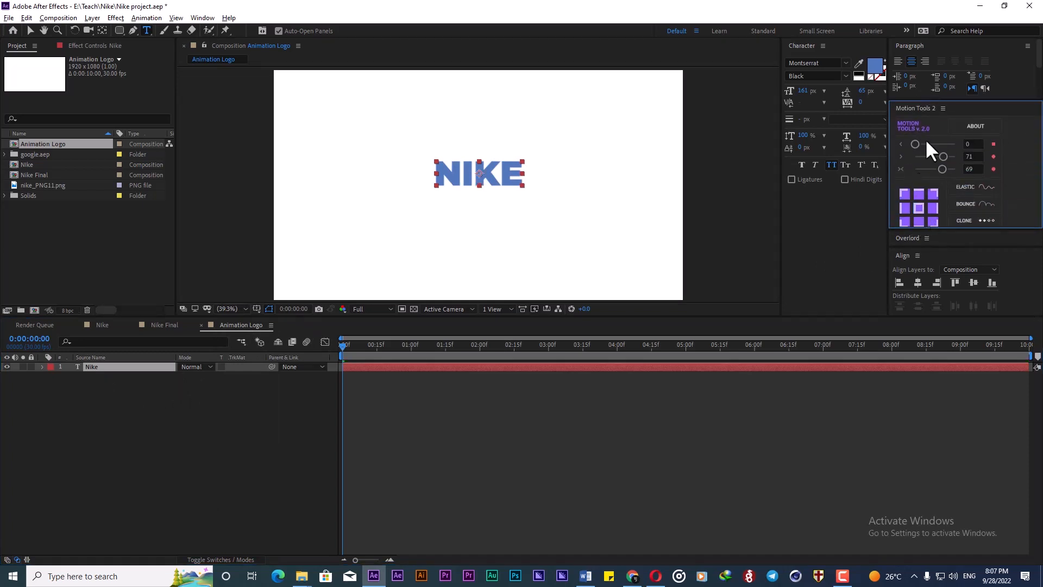
{"action": "left_click_drag", "start_coordinate": [912, 101], "coordinate": [915, 177]}
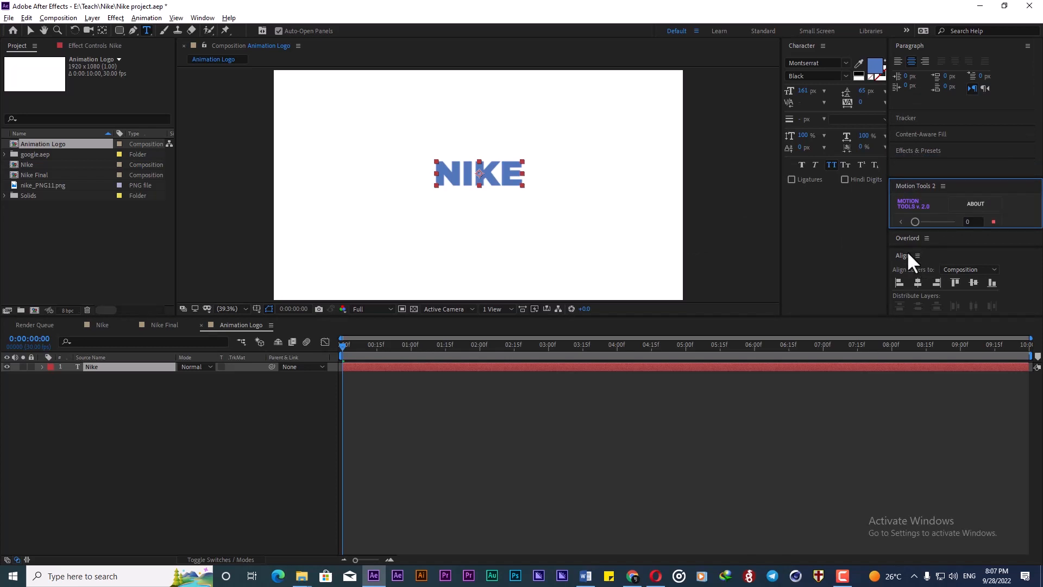
{"action": "left_click", "coordinate": [918, 282]}
{"action": "left_click", "coordinate": [972, 283]}
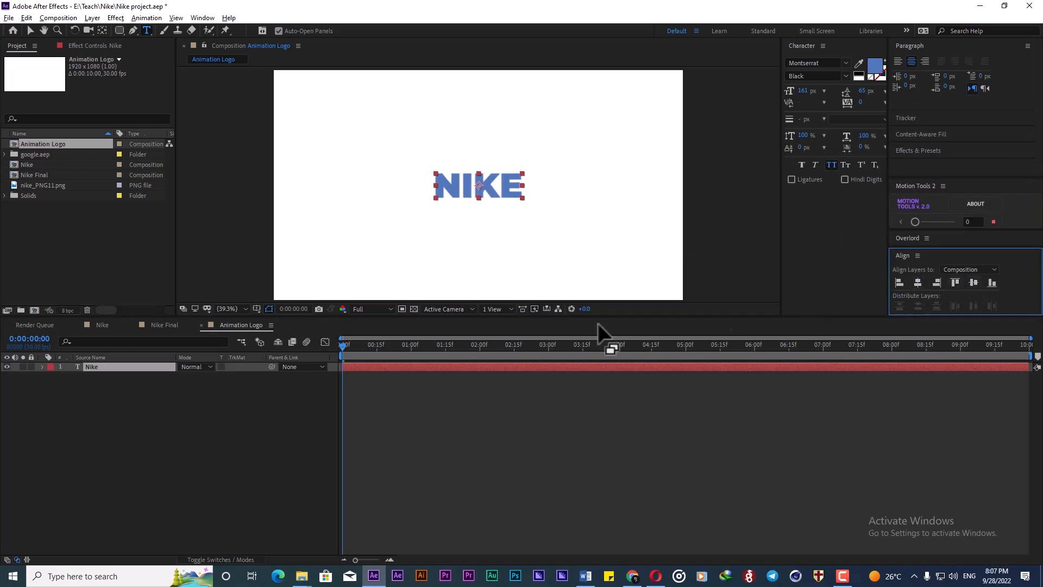
Create a shape layer from the Nike text and delete the original text layer.
{"action": "left_click", "coordinate": [93, 366]}
{"action": "left_click", "coordinate": [224, 418]}
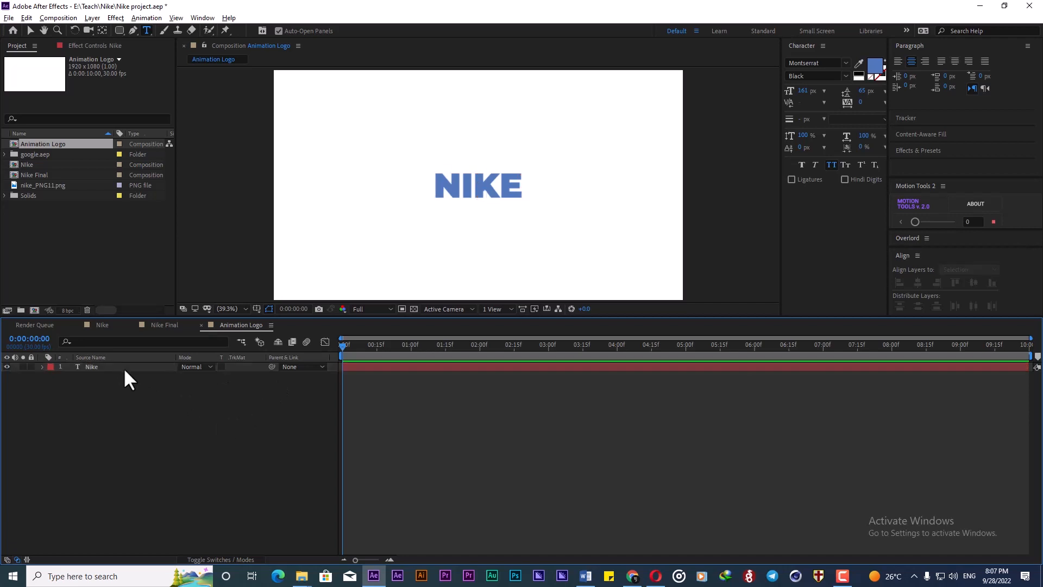
{"action": "left_click", "coordinate": [124, 368]}
{"action": "key", "text": "v"}
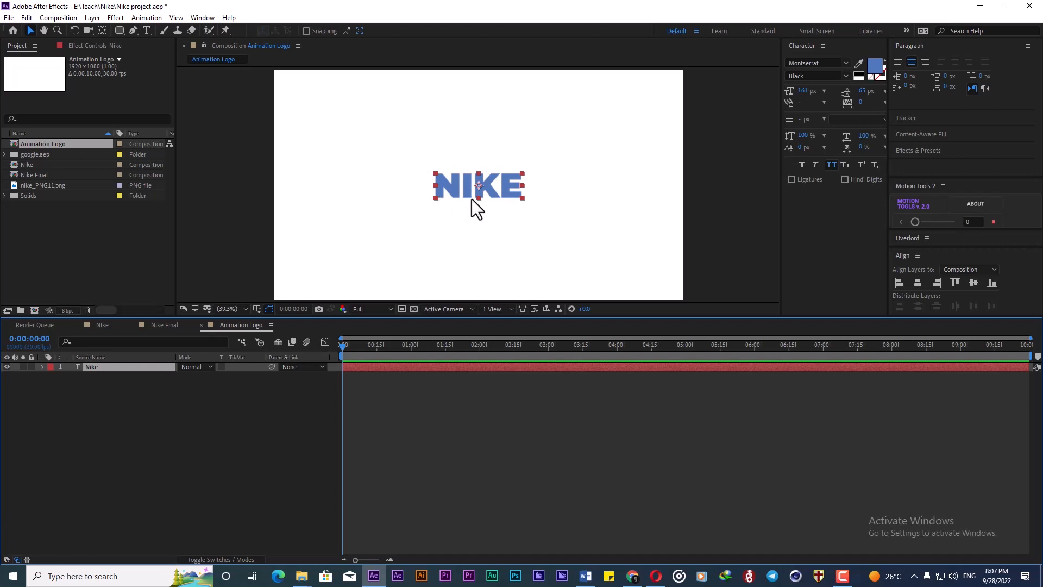
{"action": "right_click", "coordinate": [95, 368]}
{"action": "mouse_move", "coordinate": [140, 291]}
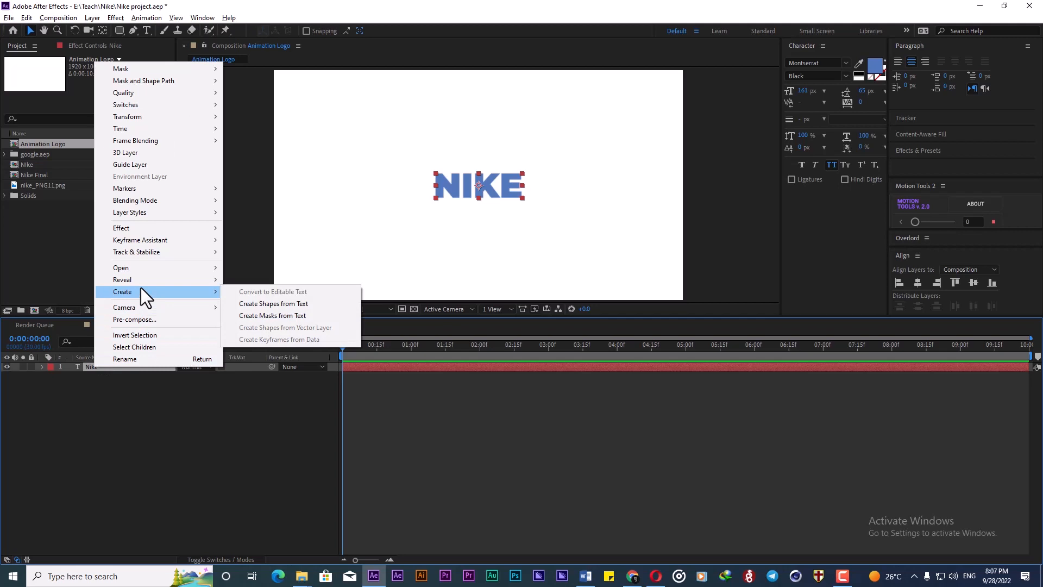
{"action": "left_click", "coordinate": [297, 303]}
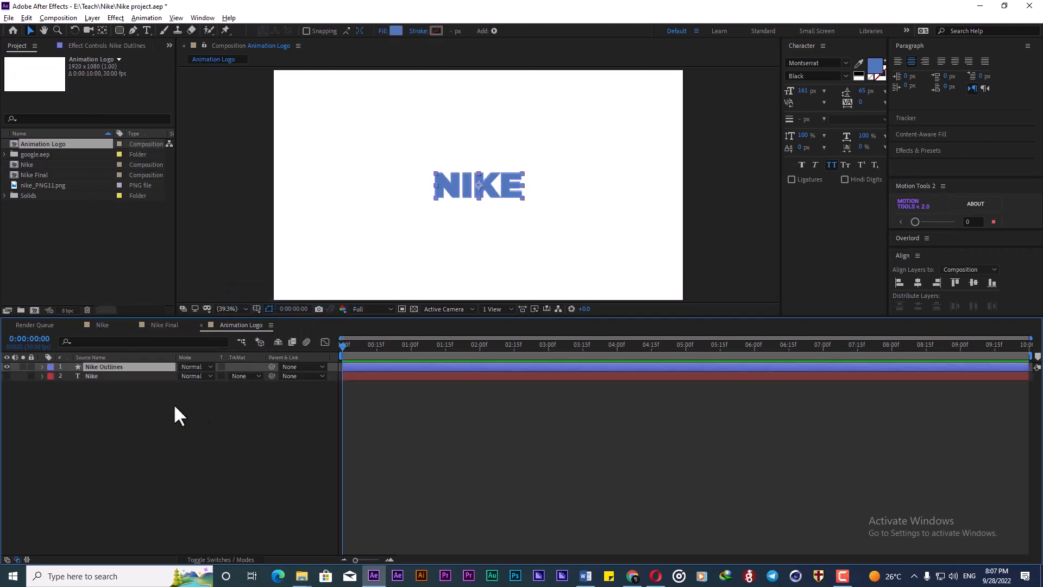
{"action": "left_click", "coordinate": [120, 376]}
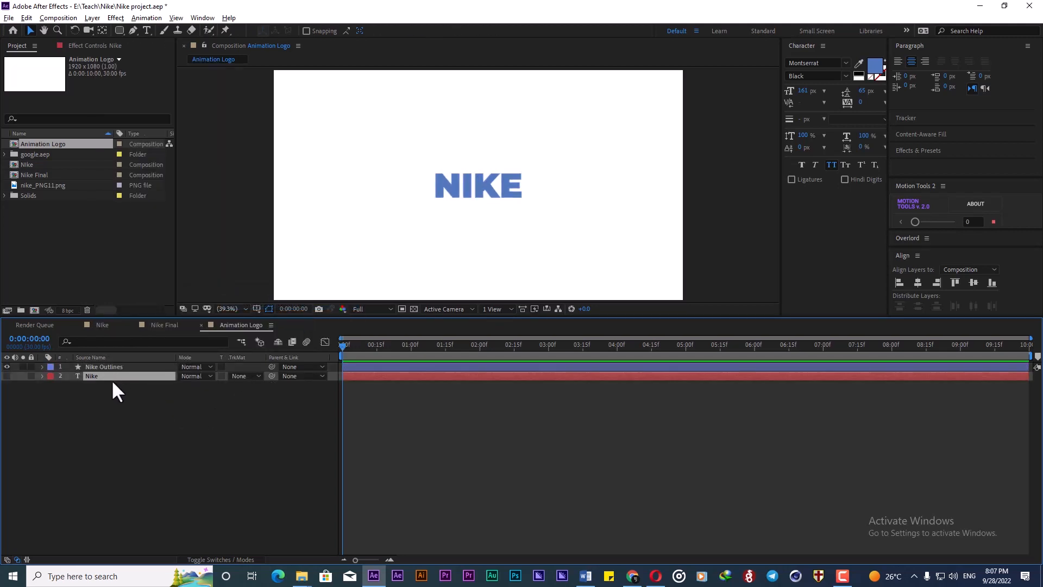
{"action": "key", "text": "Delete"}
Duplicate the Nike Outlines shape layer three times to have one layer for each letter.
{"action": "left_click", "coordinate": [105, 366]}
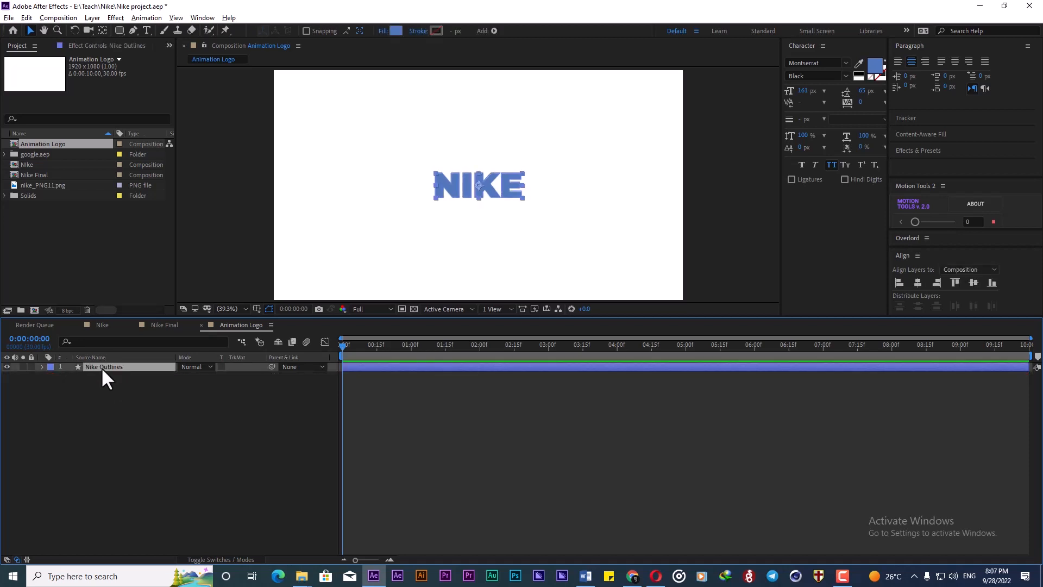
{"action": "left_click", "coordinate": [43, 366]}
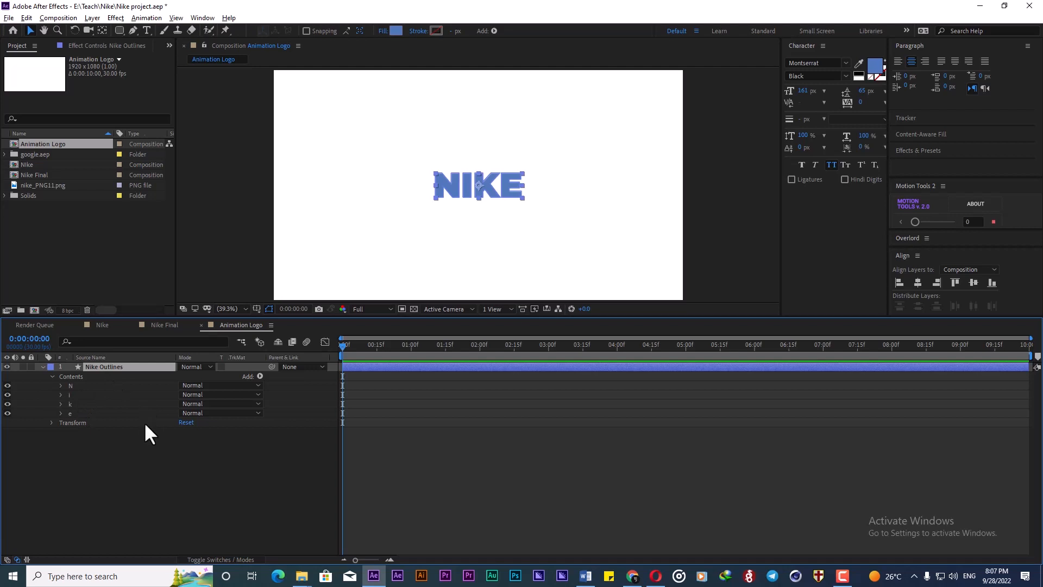
{"action": "key", "text": "ctrl+d"}
{"action": "key", "text": "ctrl+d"}
{"action": "key", "text": "ctrl+d"}
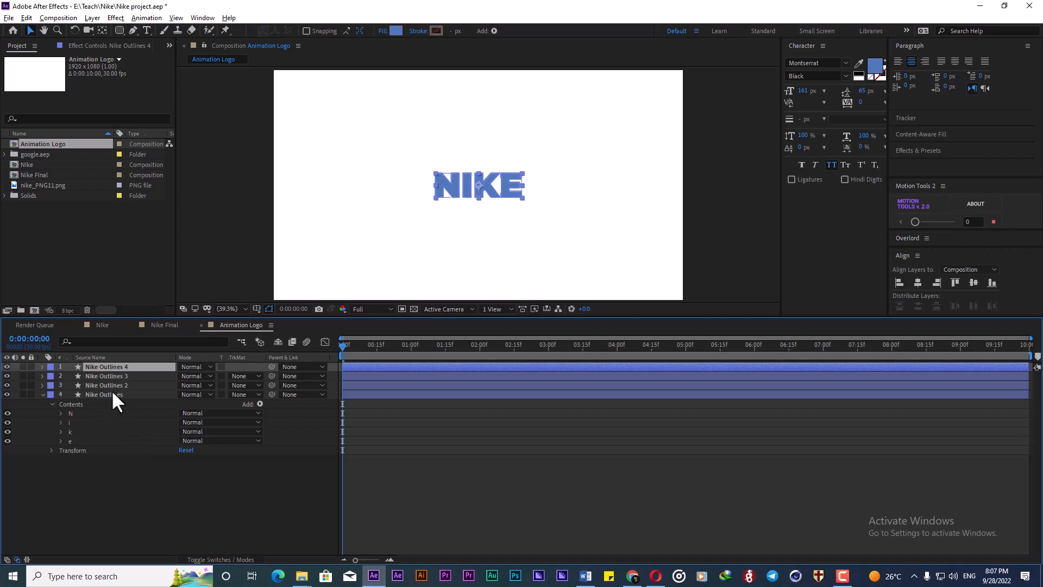
Delete the i, k and e shape groups from the original Nike Outlines layer, keeping only the N.
{"action": "left_click", "coordinate": [106, 393]}
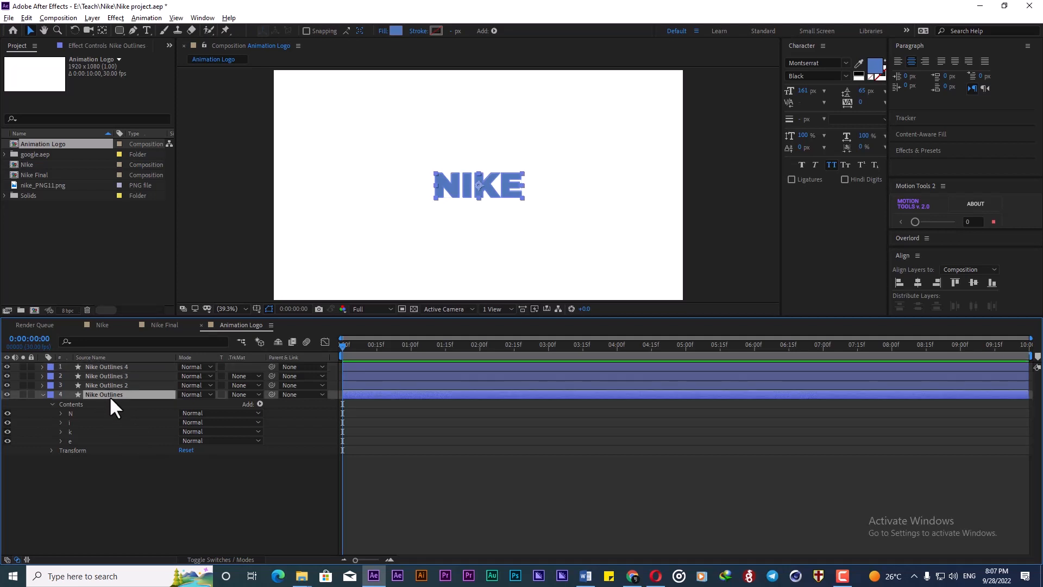
{"action": "left_click", "coordinate": [76, 422]}
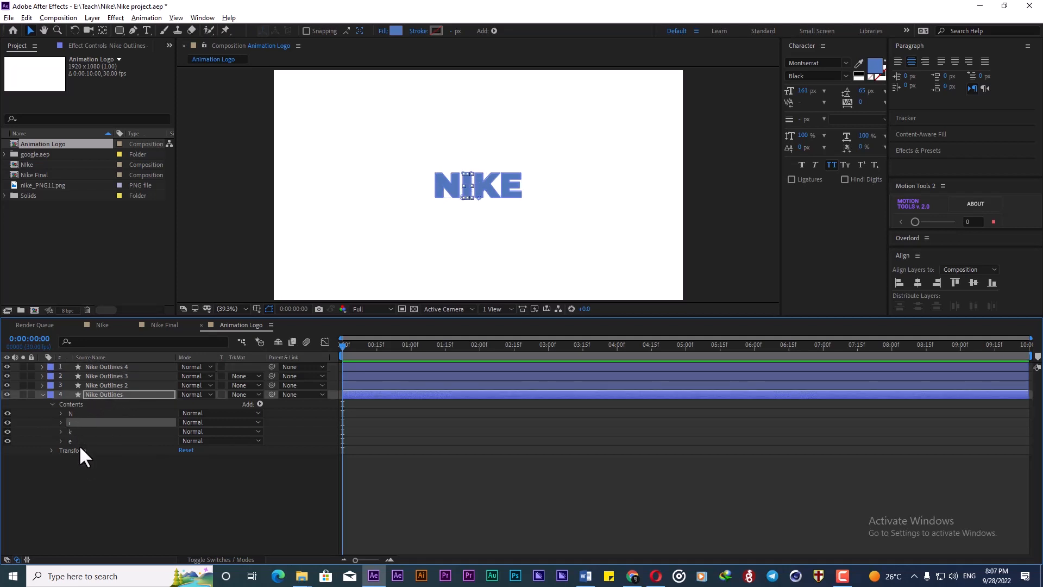
{"action": "left_click", "coordinate": [76, 438], "text": "shift"}
{"action": "key", "text": "Delete"}
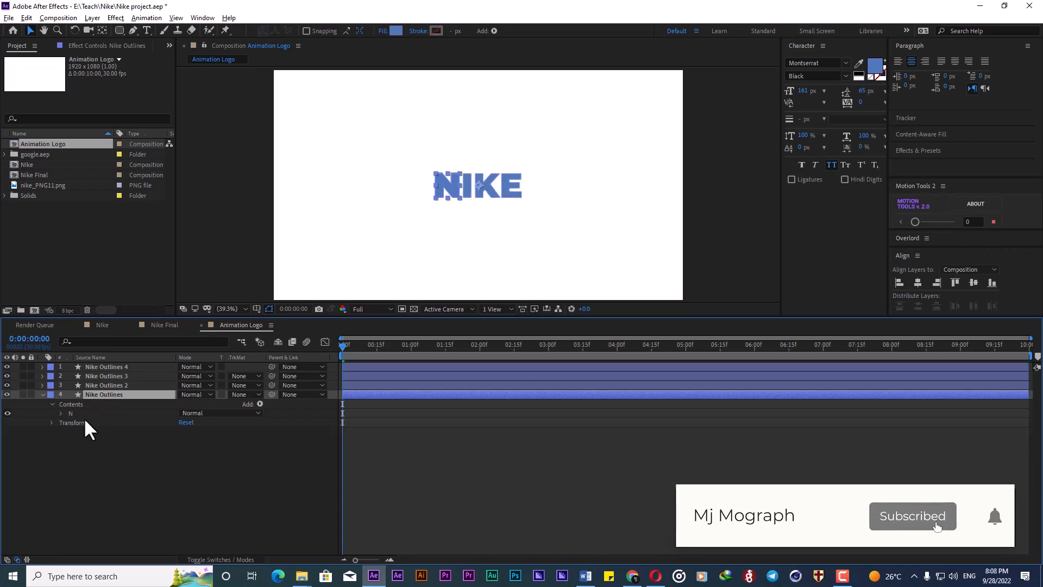
Delete the N, k and e shape groups from the Nike Outlines 2 layer, keeping only the i.
{"action": "left_click", "coordinate": [42, 385]}
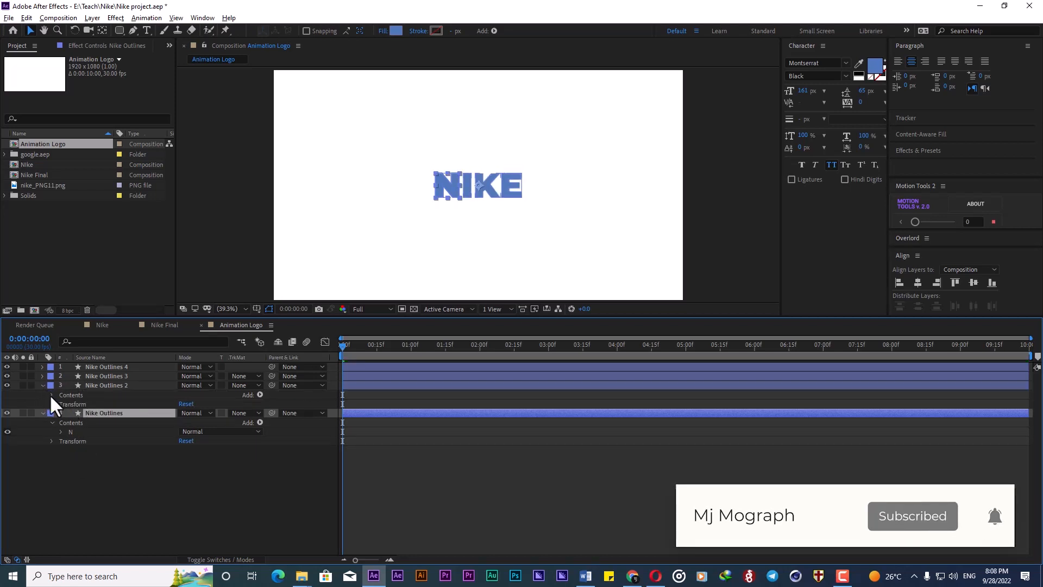
{"action": "left_click", "coordinate": [51, 394]}
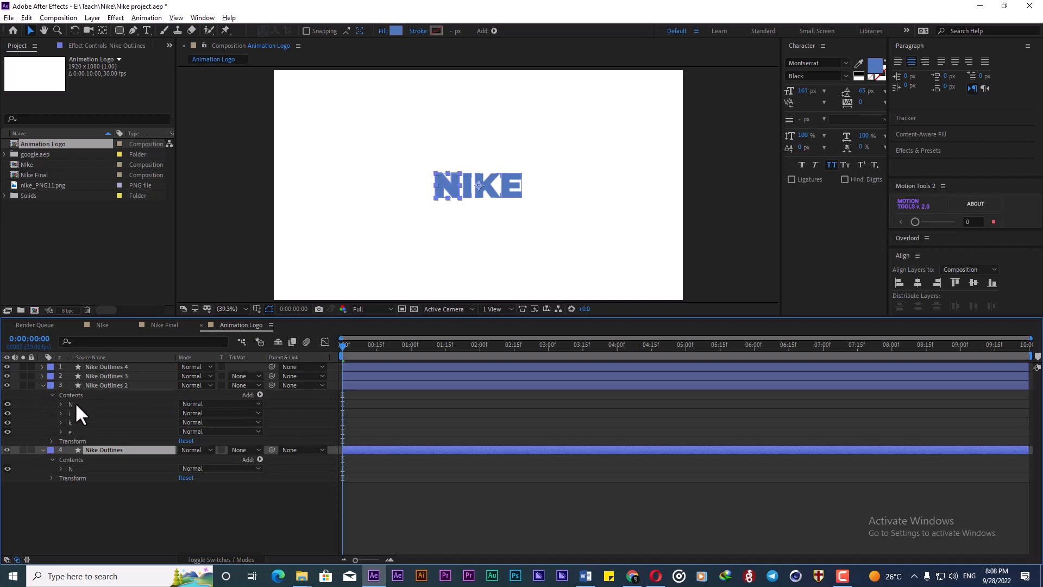
{"action": "left_click", "coordinate": [71, 403]}
{"action": "left_click", "coordinate": [73, 422], "text": "ctrl"}
{"action": "left_click", "coordinate": [76, 430], "text": "ctrl"}
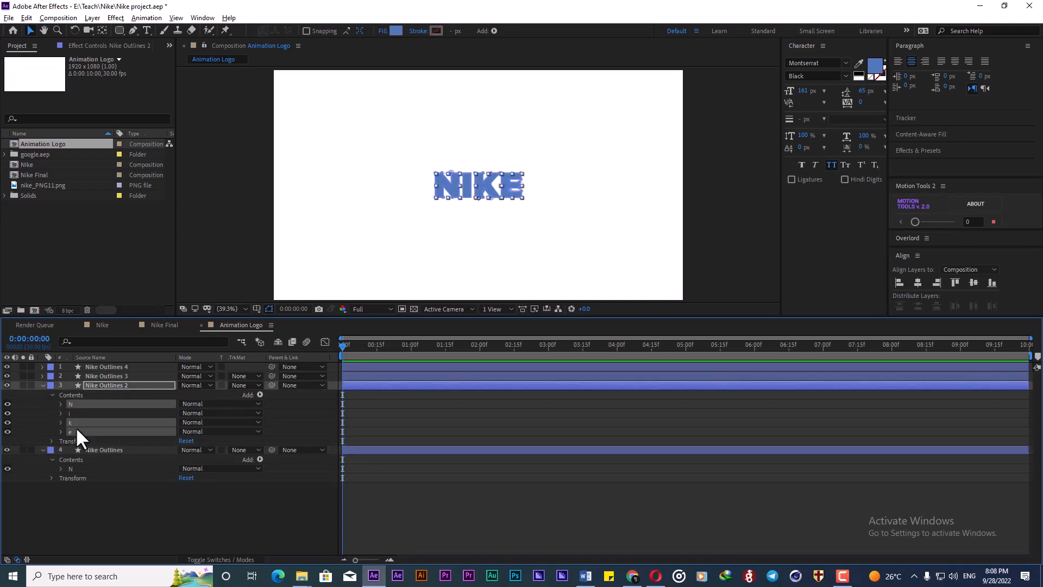
{"action": "key", "text": "Delete"}
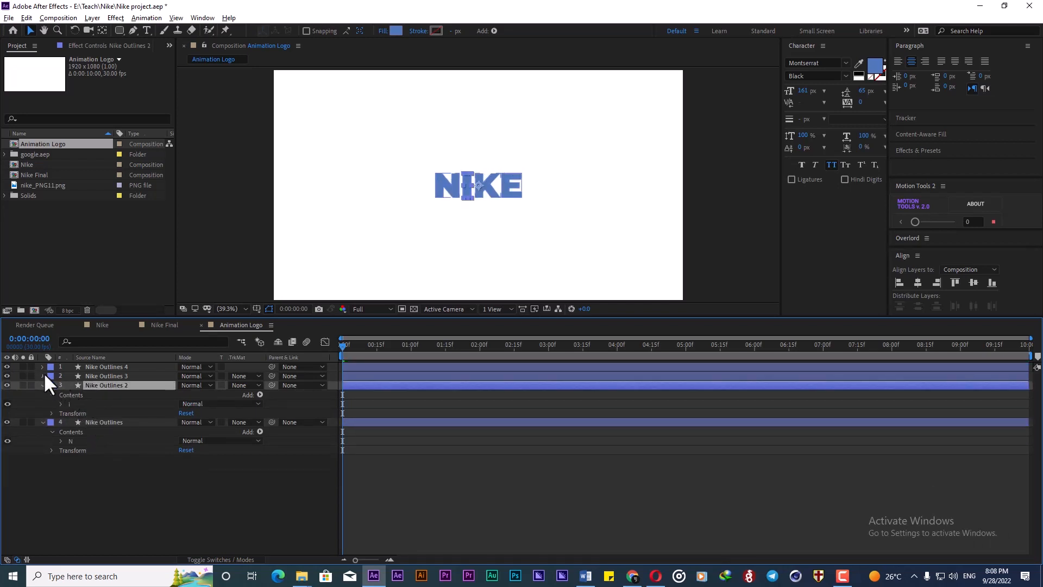
Delete the N, i and e shape groups from the Nike Outlines 3 layer, keeping only the k.
{"action": "left_click", "coordinate": [43, 375]}
{"action": "left_click", "coordinate": [52, 385]}
{"action": "left_click", "coordinate": [91, 394]}
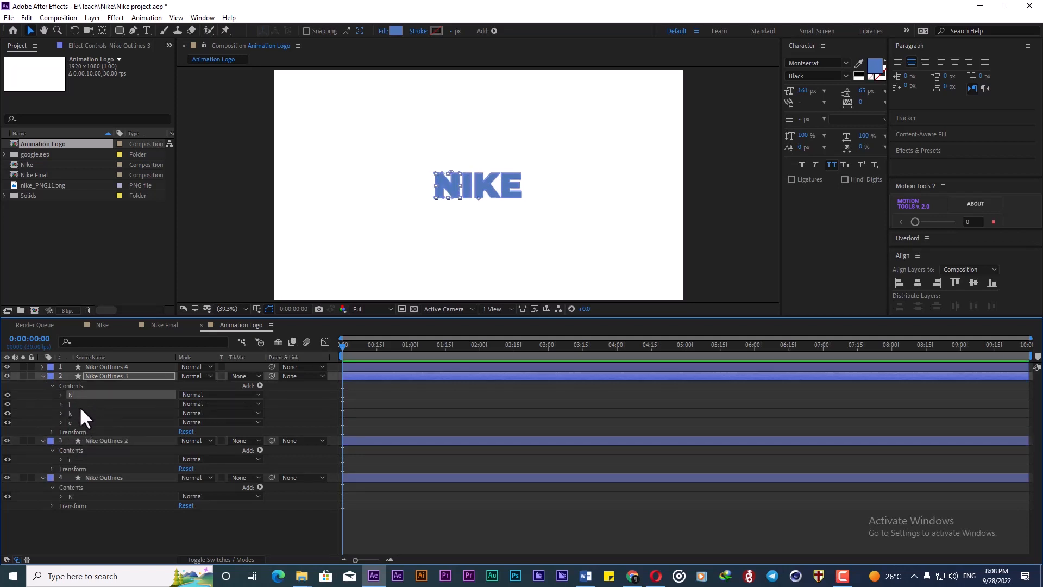
{"action": "left_click", "coordinate": [76, 404], "text": "ctrl"}
{"action": "left_click", "coordinate": [76, 419], "text": "ctrl"}
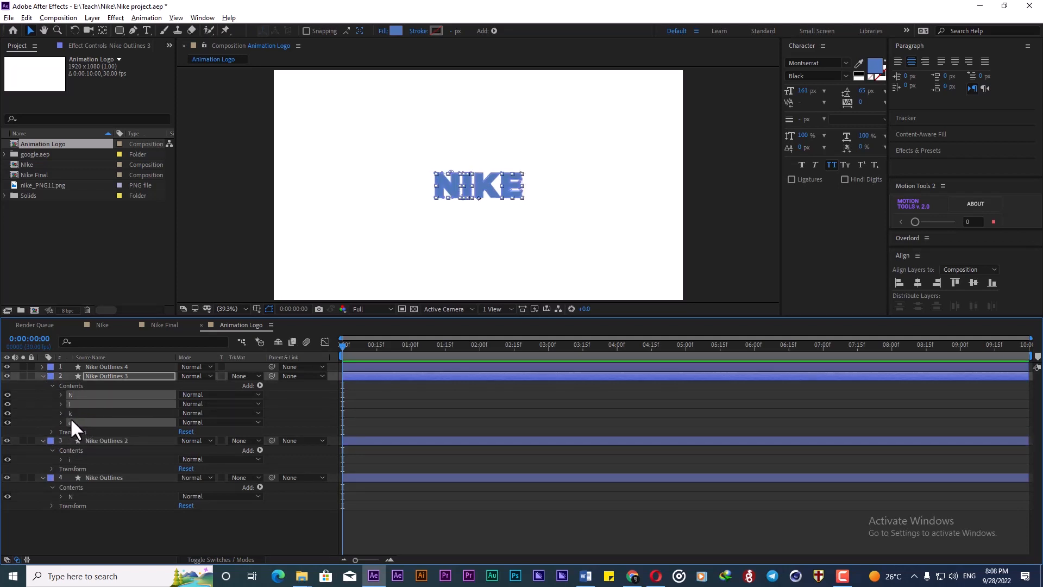
{"action": "key", "text": "Delete"}
Delete the N, i and k shape groups from the Nike Outlines 4 layer, keeping only the e.
{"action": "left_click", "coordinate": [43, 367]}
{"action": "left_click", "coordinate": [52, 377]}
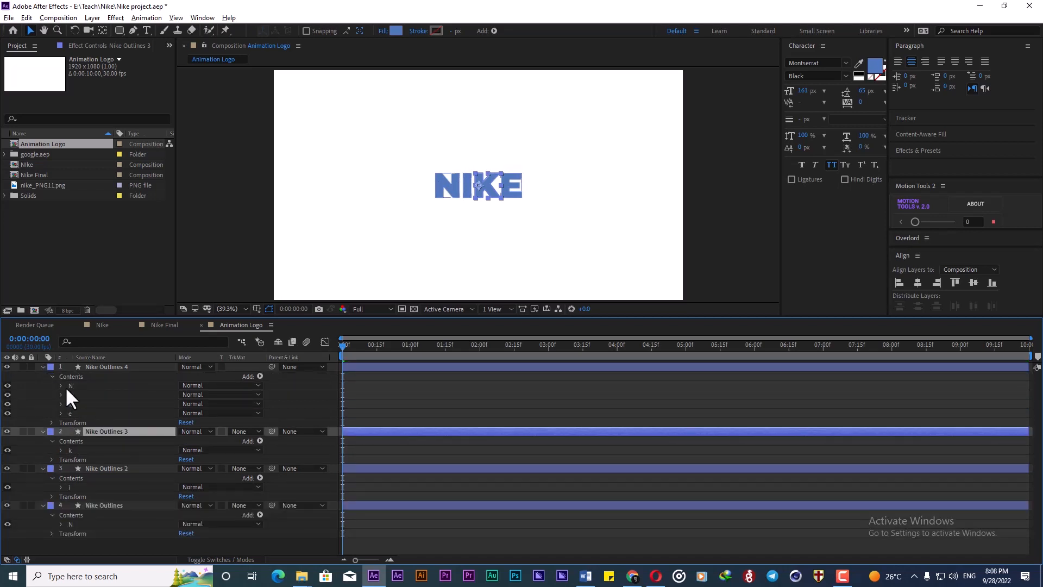
{"action": "left_click", "coordinate": [65, 386]}
{"action": "left_click", "coordinate": [76, 403], "text": "shift"}
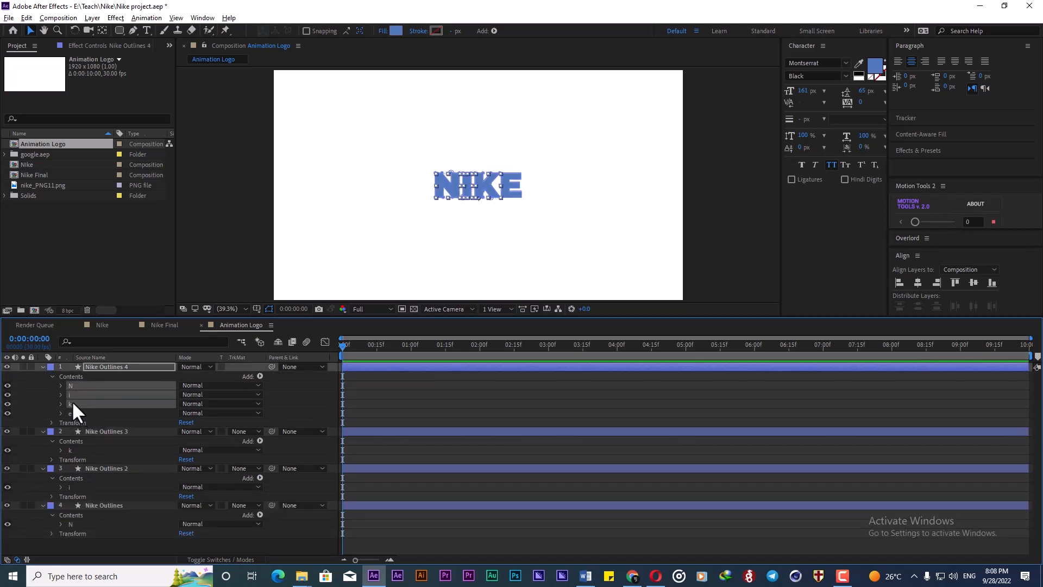
{"action": "key", "text": "Delete"}
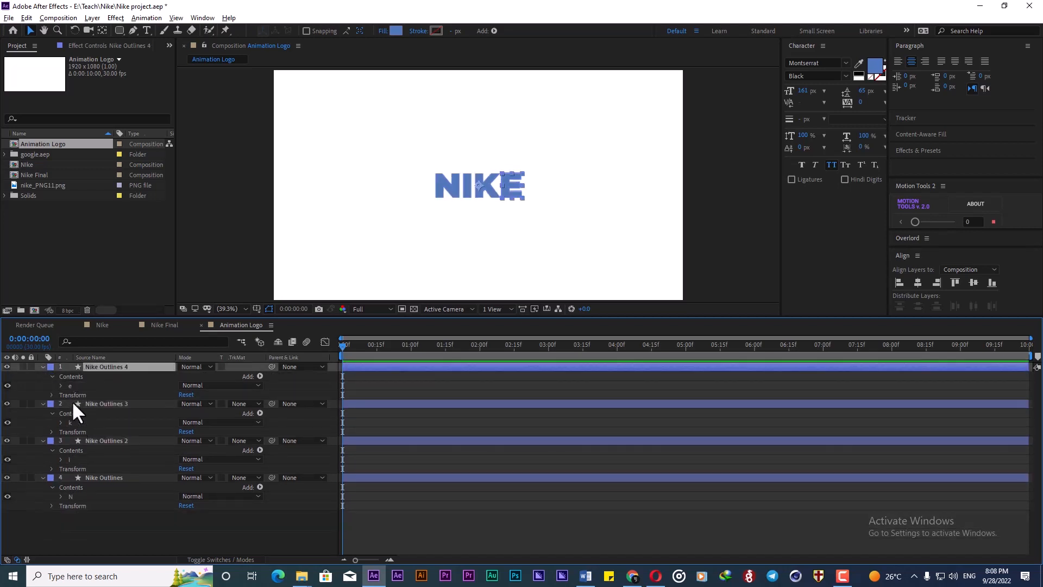
Rename the Nike Outlines 4 layer to E and the Nike Outlines 3 layer to K.
{"action": "left_click", "coordinate": [100, 366]}
{"action": "key", "text": "Return"}
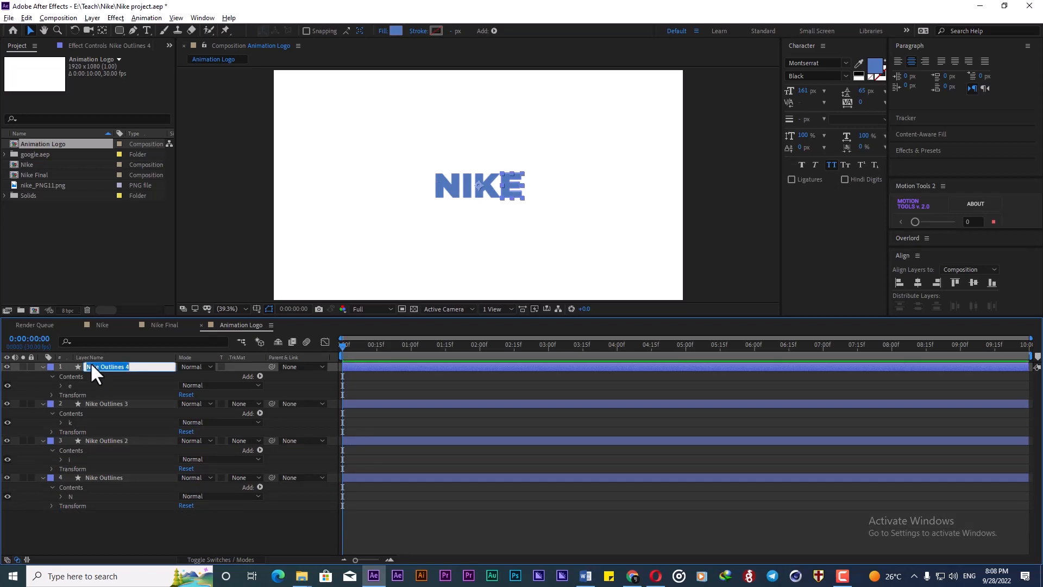
{"action": "type", "text": "E"}
{"action": "left_click", "coordinate": [105, 403]}
{"action": "key", "text": "Return"}
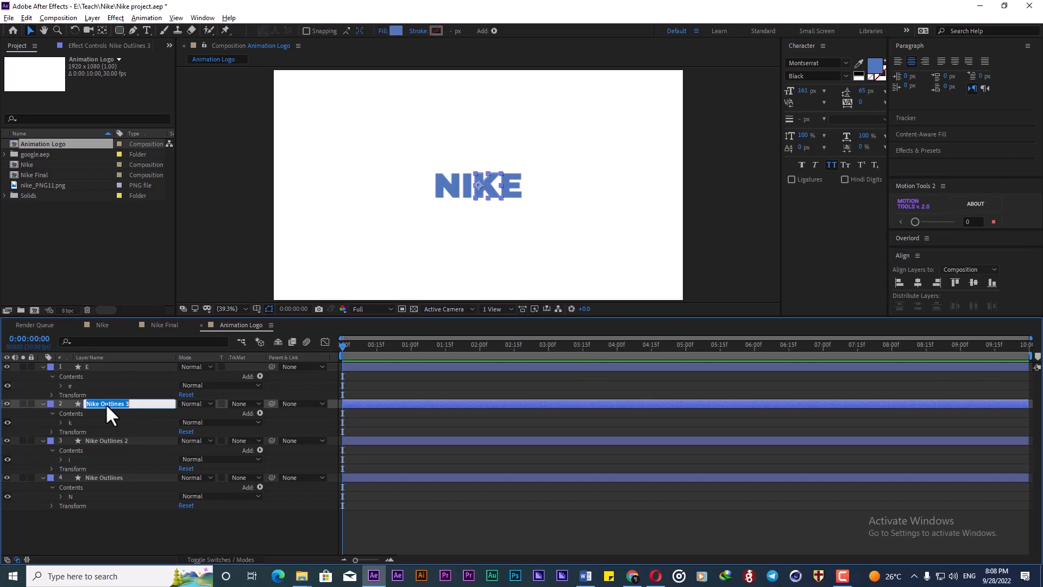
{"action": "type", "text": "K"}
{"action": "key", "text": "Return"}
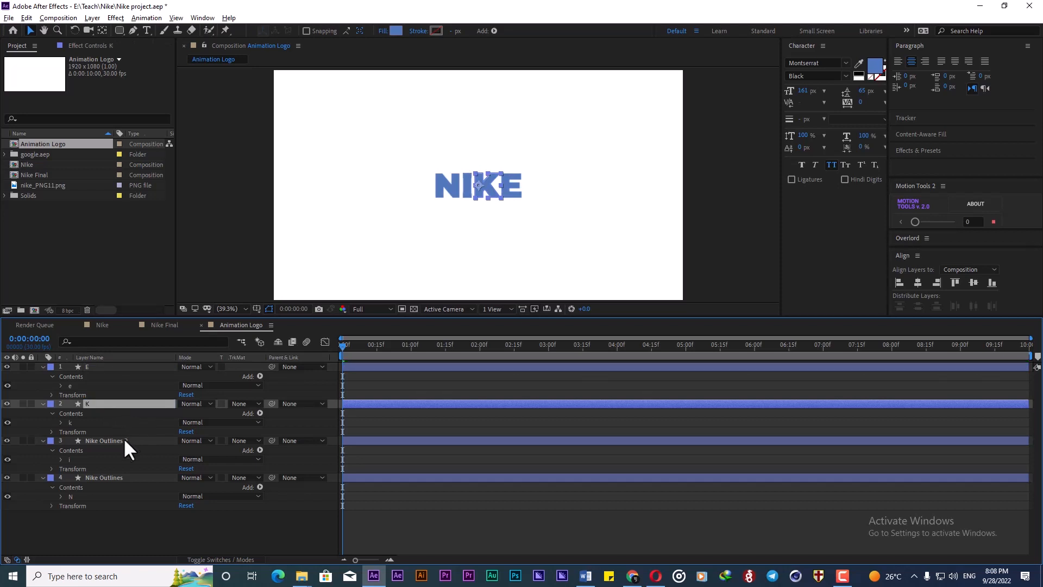
Rename the Nike Outlines 2 layer to I and the Nike Outlines layer to N.
{"action": "left_click", "coordinate": [119, 441]}
{"action": "key", "text": "Return"}
{"action": "type", "text": "I"}
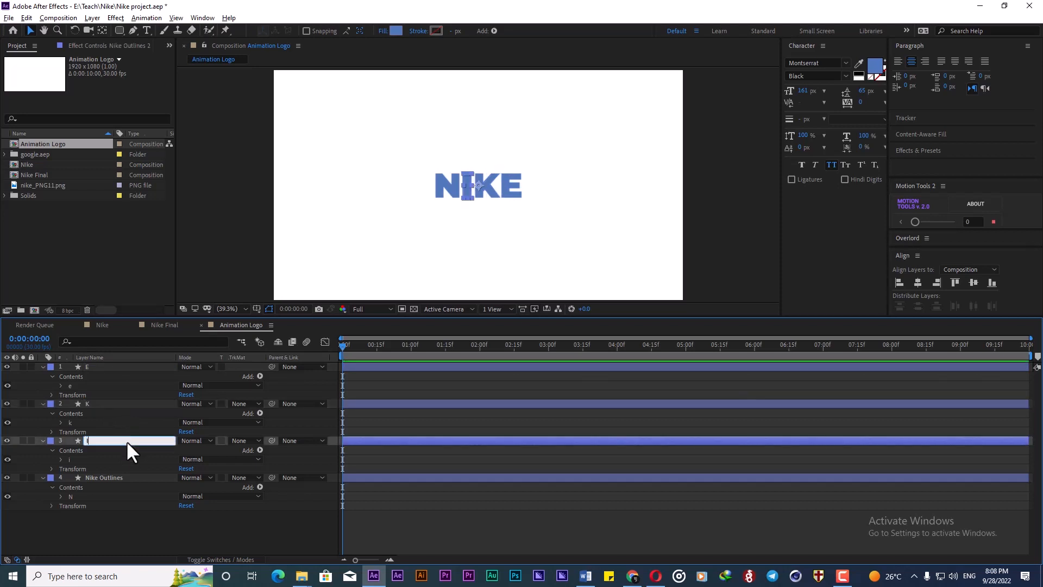
{"action": "left_click", "coordinate": [118, 477]}
{"action": "key", "text": "Return"}
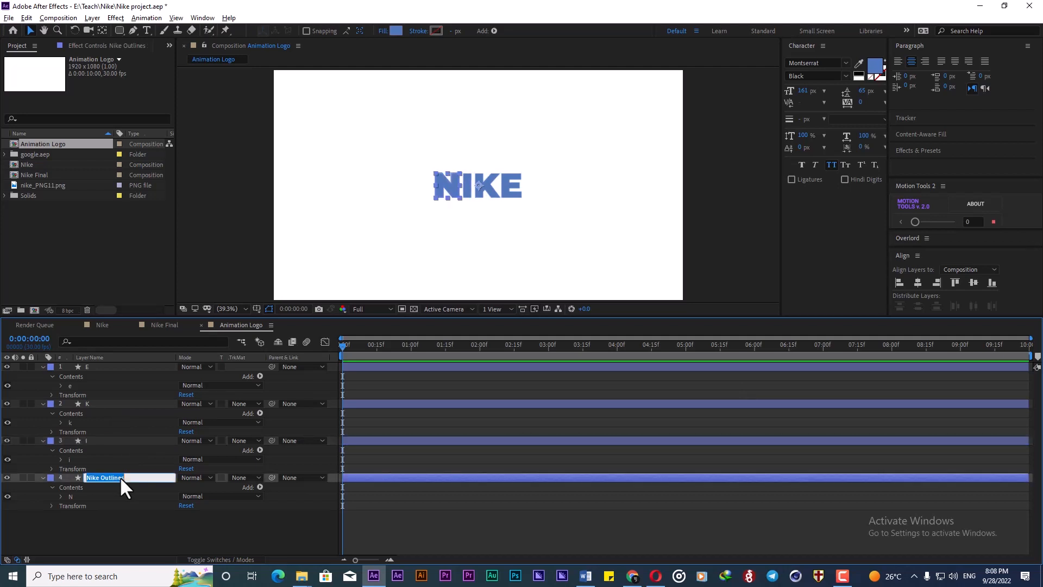
{"action": "type", "text": "N"}
{"action": "left_click", "coordinate": [87, 514]}
Collapse the expanded properties of all four letter layers in the timeline.
{"action": "key", "text": "ctrl+a"}
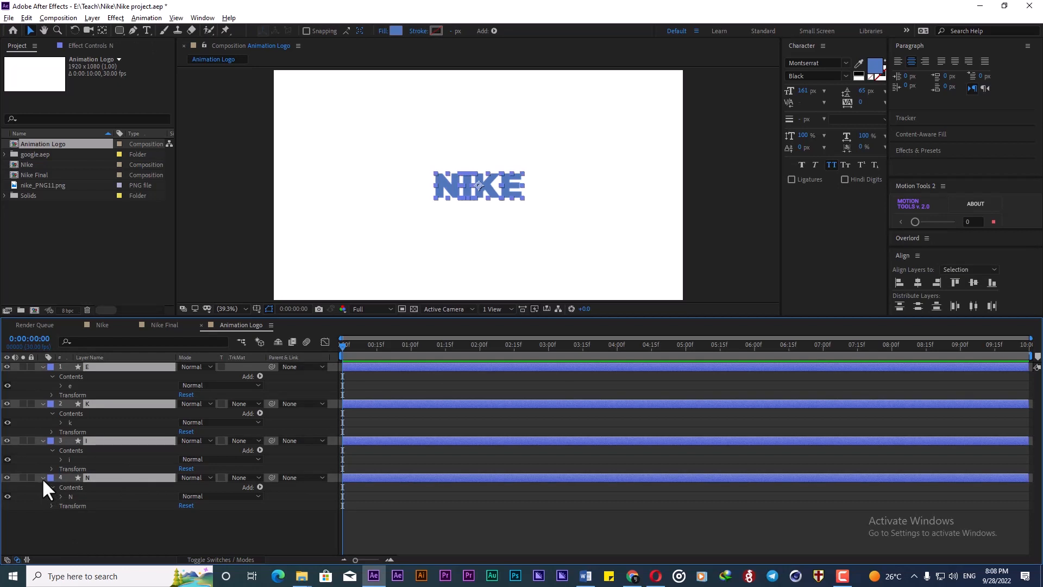
{"action": "left_click", "coordinate": [43, 477]}
{"action": "left_click", "coordinate": [80, 504]}
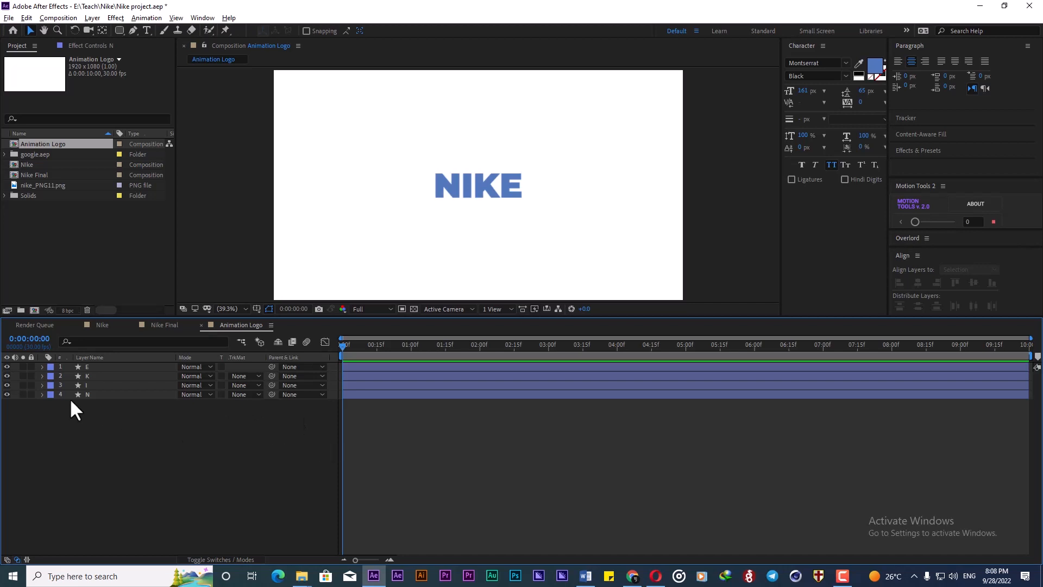
{"action": "left_click", "coordinate": [93, 394]}
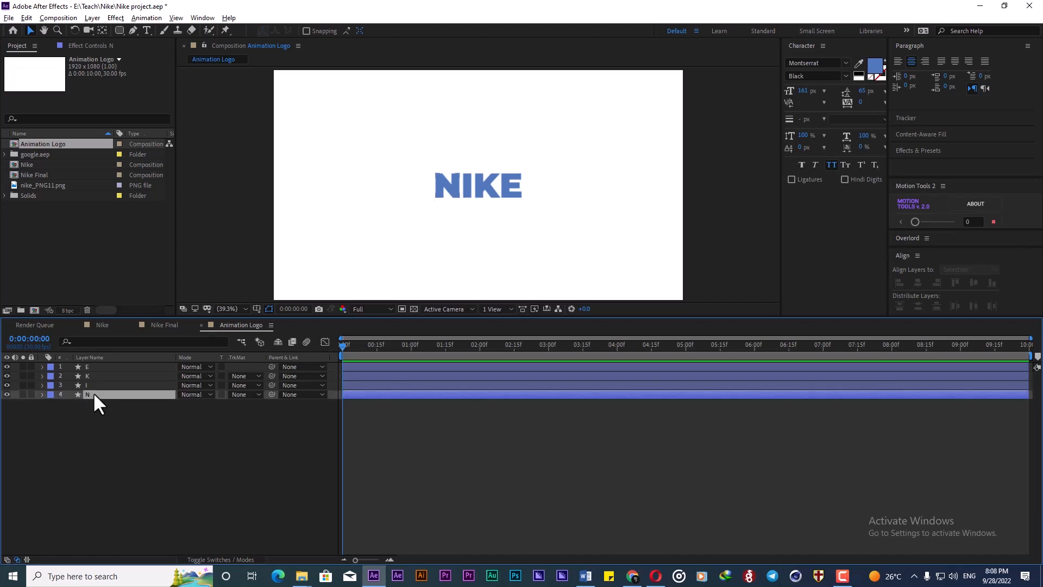
{"action": "left_click", "coordinate": [94, 385], "text": "shift"}
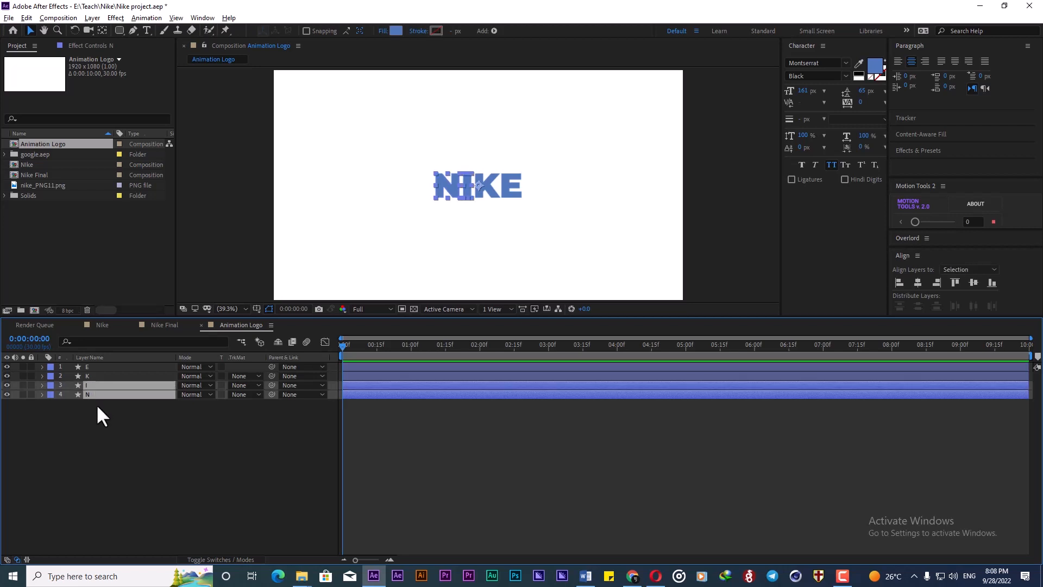
{"action": "left_click", "coordinate": [96, 403]}
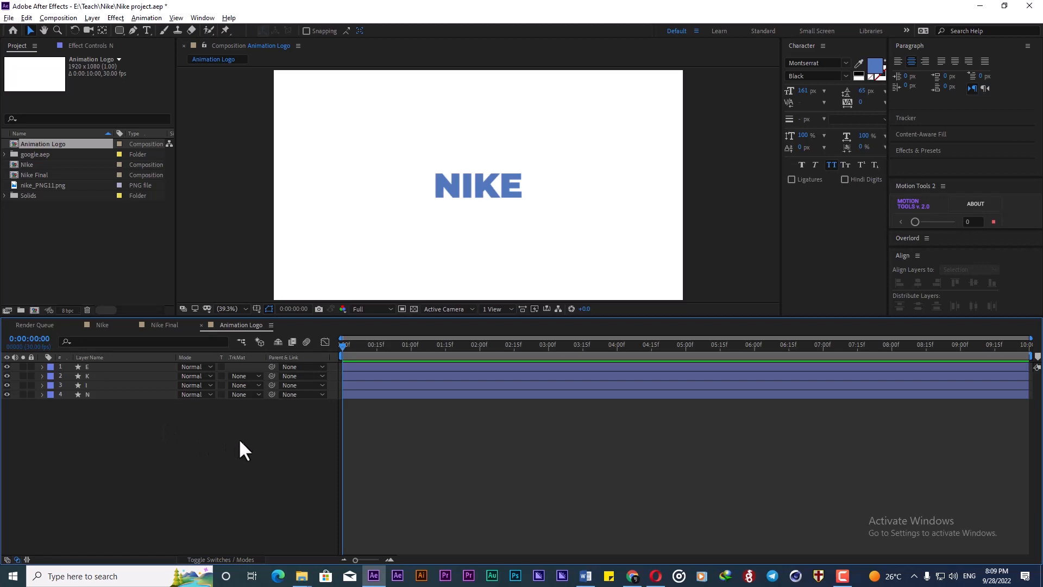
Turn off the visibility of the K and E layers.
{"action": "left_click", "coordinate": [97, 384]}
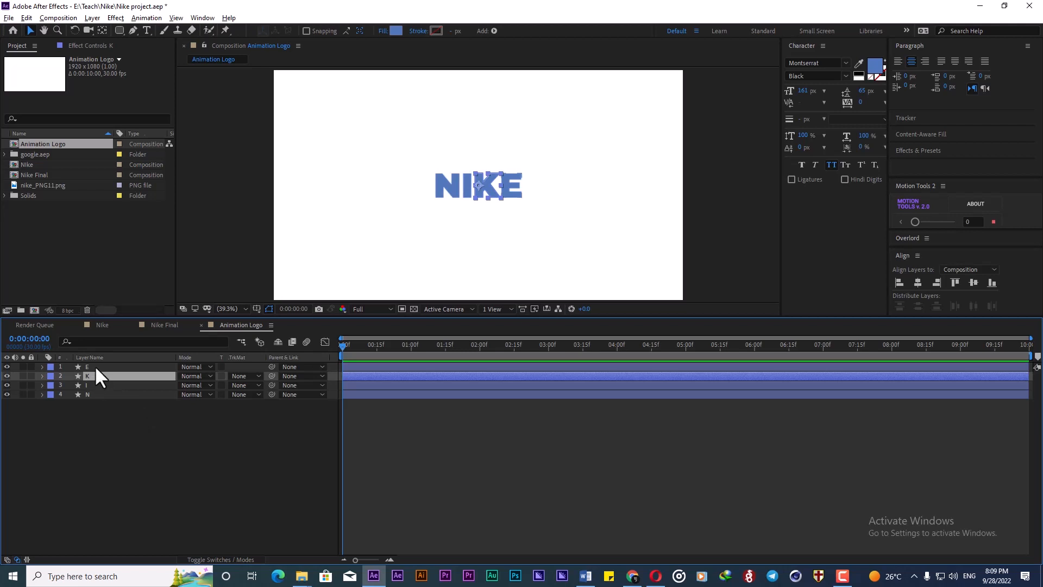
{"action": "left_click", "coordinate": [95, 368], "text": "ctrl"}
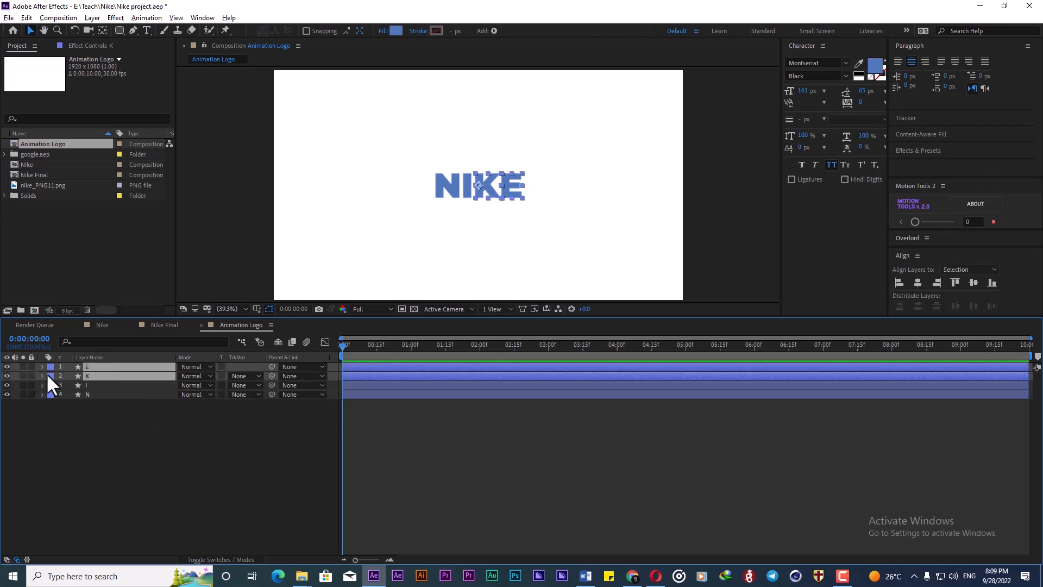
{"action": "left_click", "coordinate": [11, 375]}
{"action": "left_click", "coordinate": [106, 431]}
Mark the K and E layers as shy and hide shy layers from the timeline.
{"action": "left_click", "coordinate": [96, 376]}
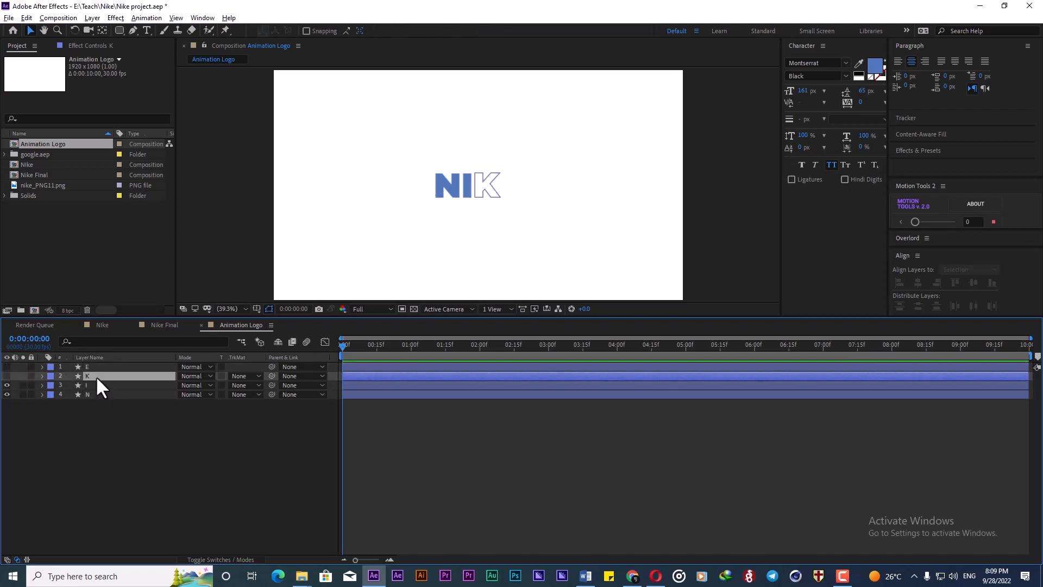
{"action": "left_click", "coordinate": [128, 367], "text": "ctrl"}
{"action": "left_click", "coordinate": [217, 558]}
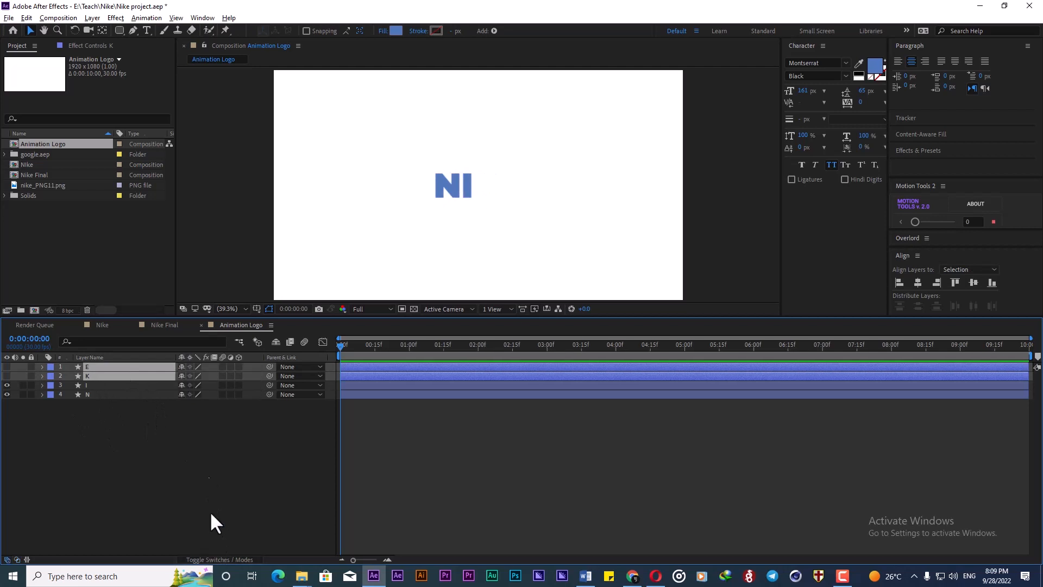
{"action": "left_click", "coordinate": [181, 366]}
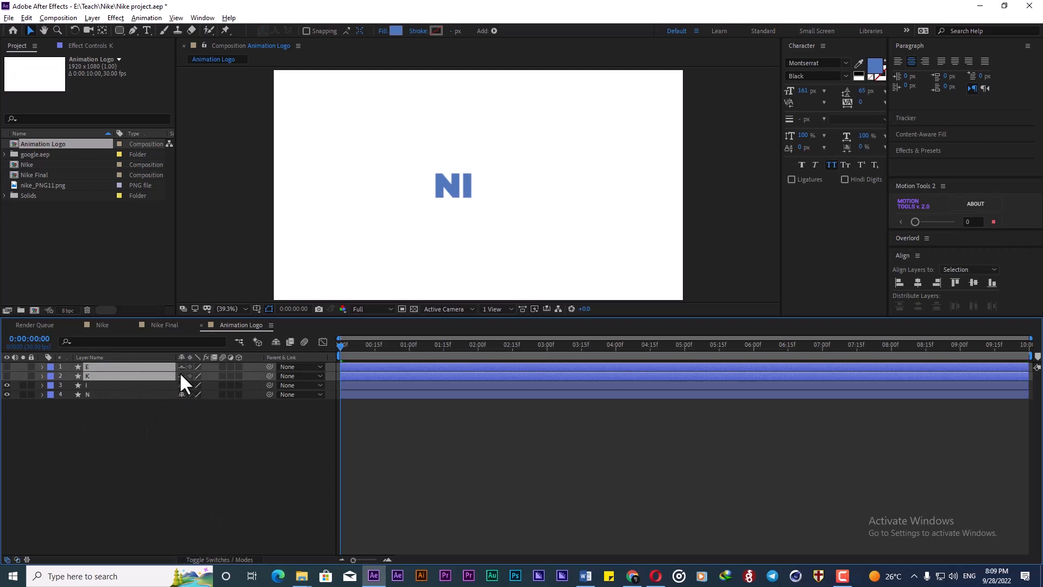
{"action": "left_click", "coordinate": [251, 439]}
{"action": "left_click", "coordinate": [276, 343]}
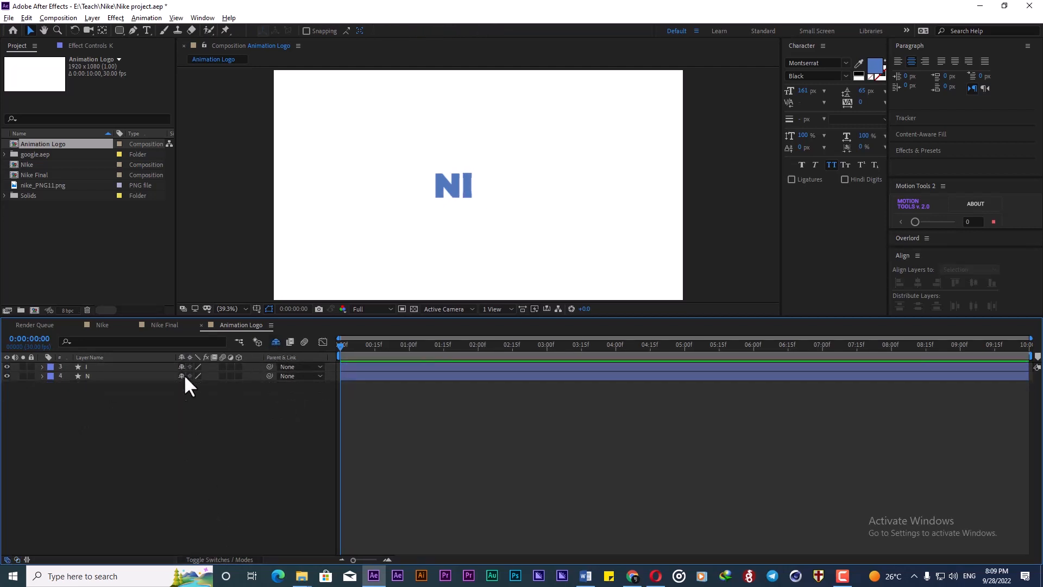
Turn off the visibility of the I layer, leaving only the N shown in the composition.
{"action": "left_click", "coordinate": [123, 374]}
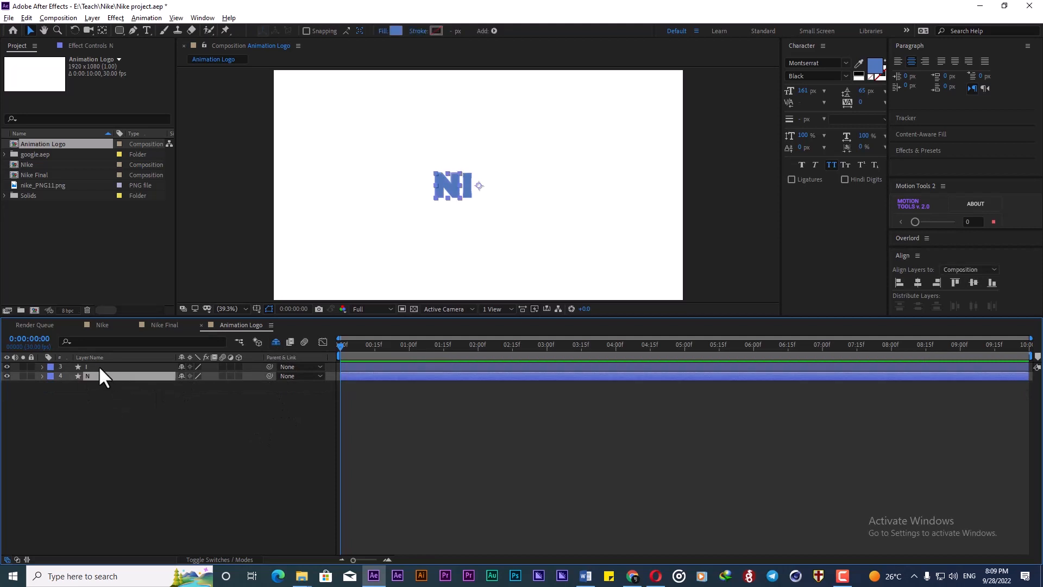
{"action": "left_click", "coordinate": [100, 383]}
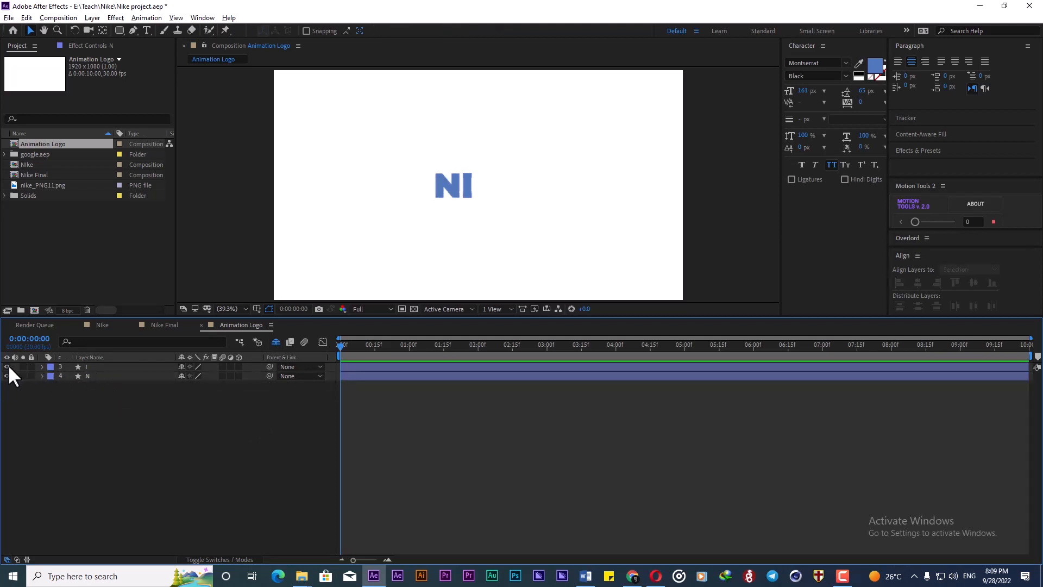
{"action": "left_click", "coordinate": [7, 366]}
Duplicate the N layer as "N stroke" and turn off the visibility of the original N layer.
{"action": "left_click", "coordinate": [94, 376]}
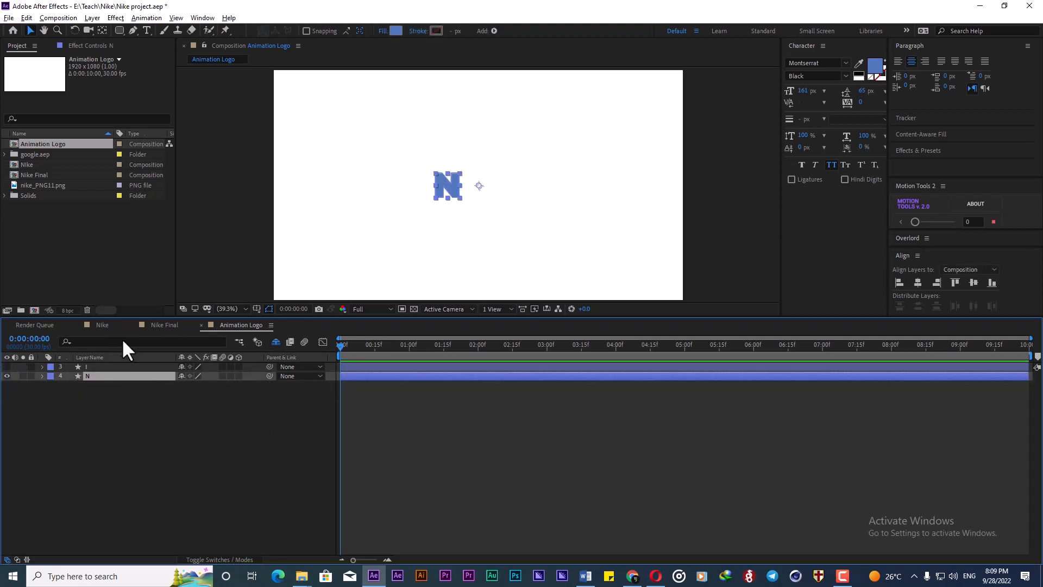
{"action": "key", "text": "ctrl+d"}
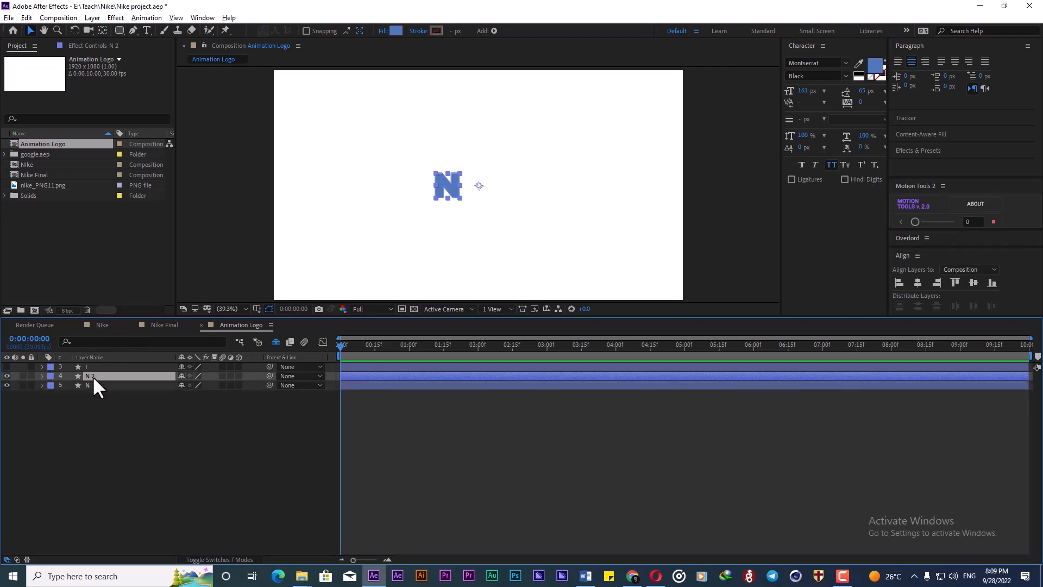
{"action": "key", "text": "Return"}
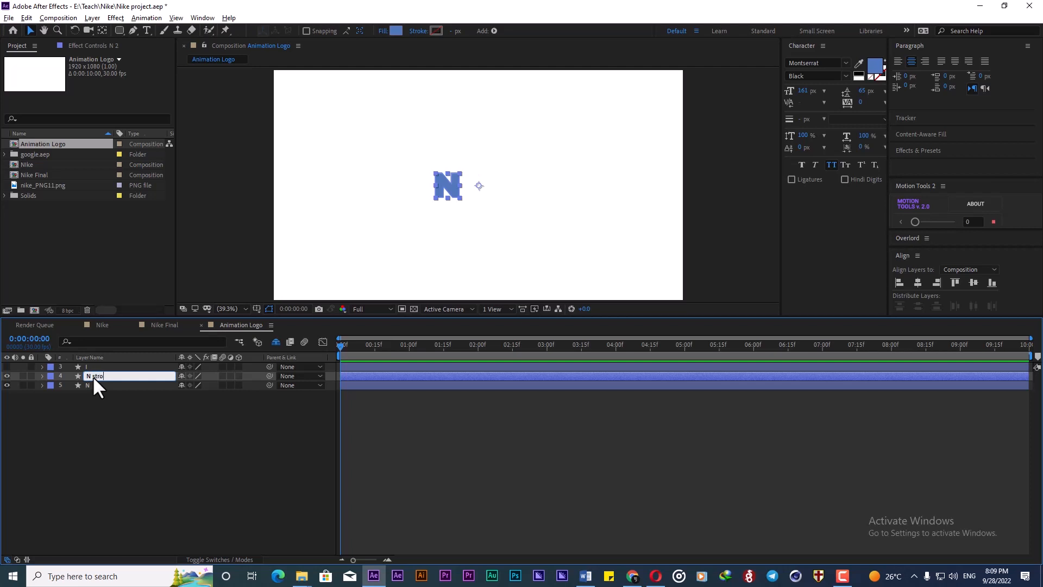
{"action": "key", "text": "Return"}
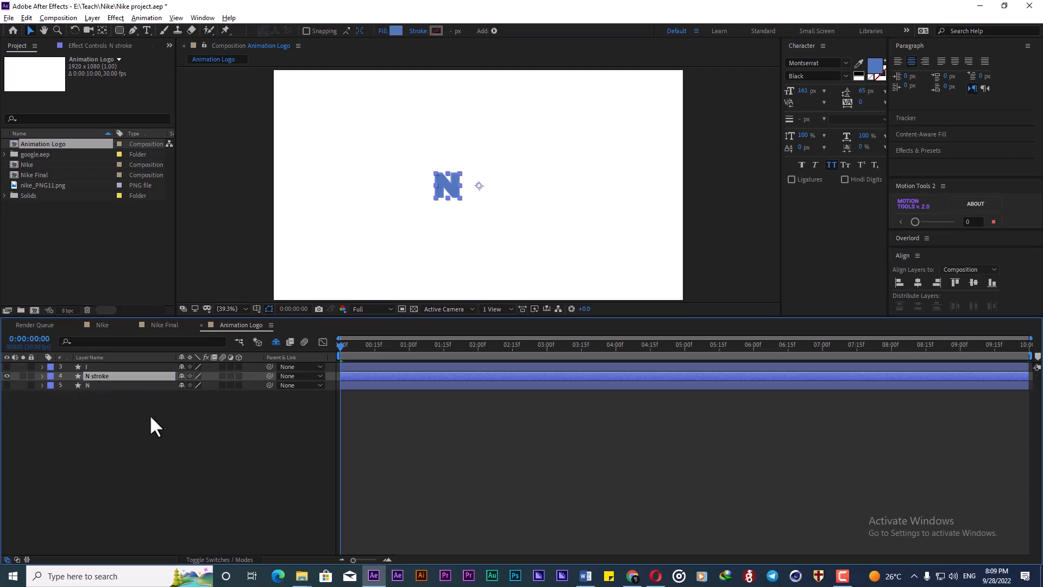
Set the fill of the N stroke layer to None.
{"action": "scroll", "coordinate": [454, 178], "scroll_direction": "up", "scroll_amount": 5}
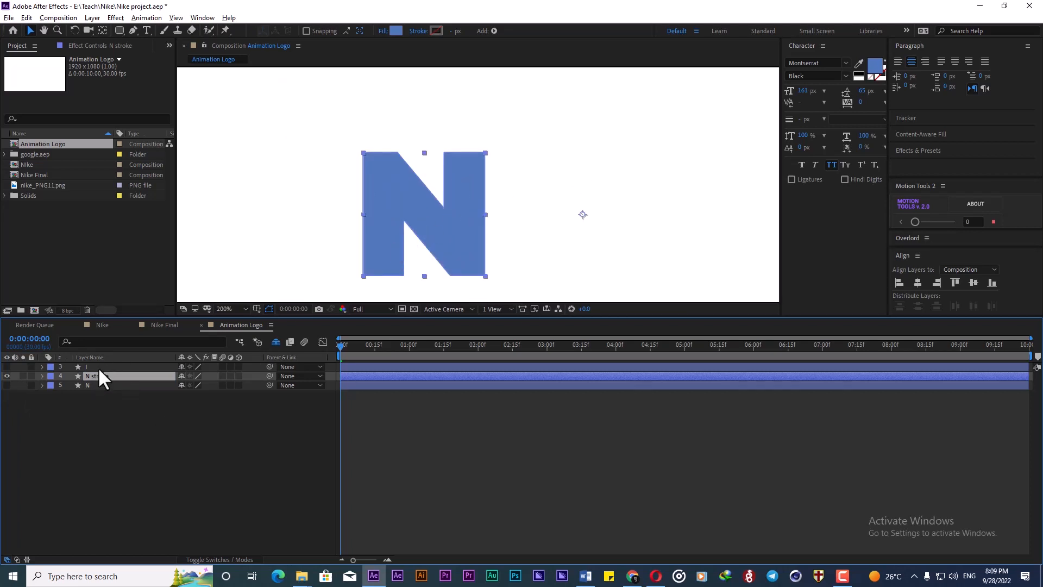
{"action": "left_click", "coordinate": [384, 31]}
{"action": "left_click", "coordinate": [423, 273]}
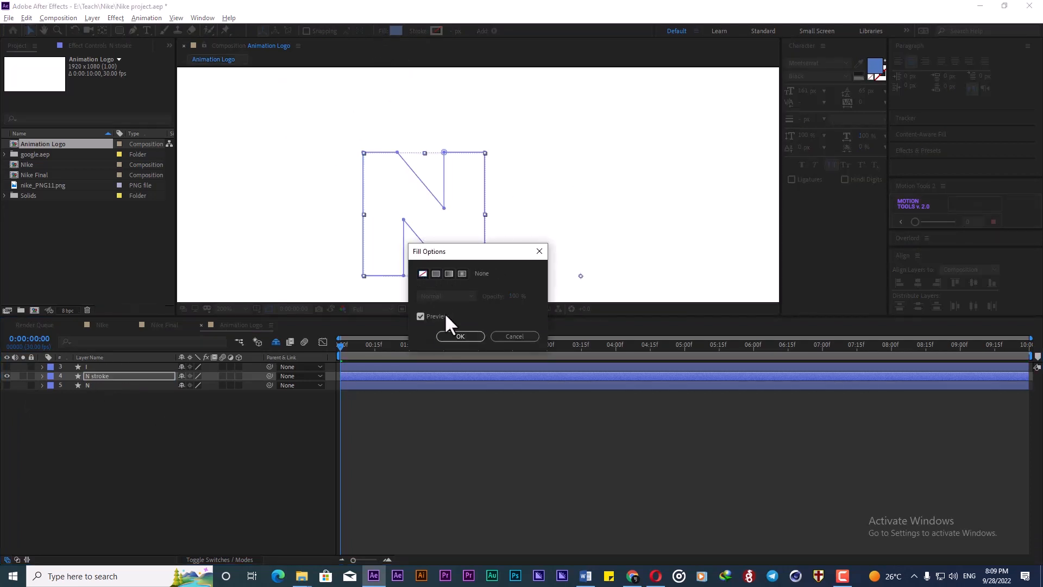
{"action": "left_click", "coordinate": [460, 336]}
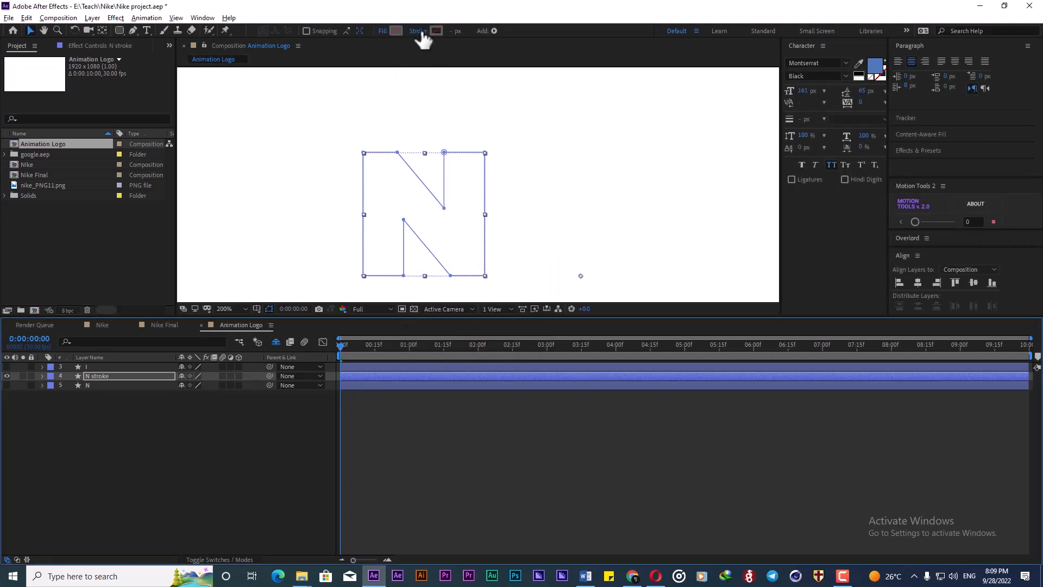
Give the N stroke layer a solid stroke in near-black 101010.
{"action": "left_click", "coordinate": [419, 31]}
{"action": "left_click", "coordinate": [436, 273]}
{"action": "left_click", "coordinate": [447, 336]}
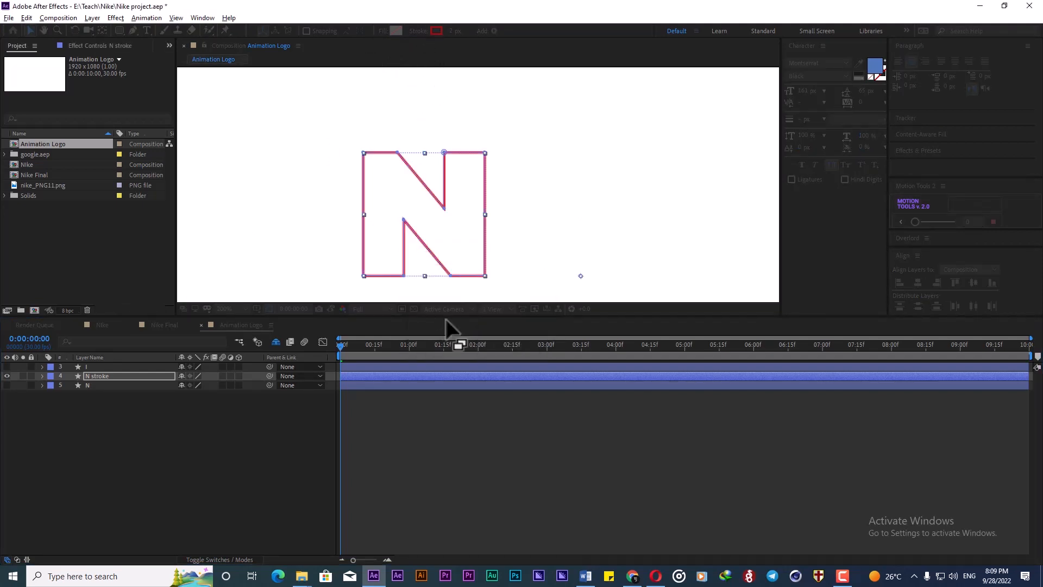
{"action": "left_click", "coordinate": [436, 31]}
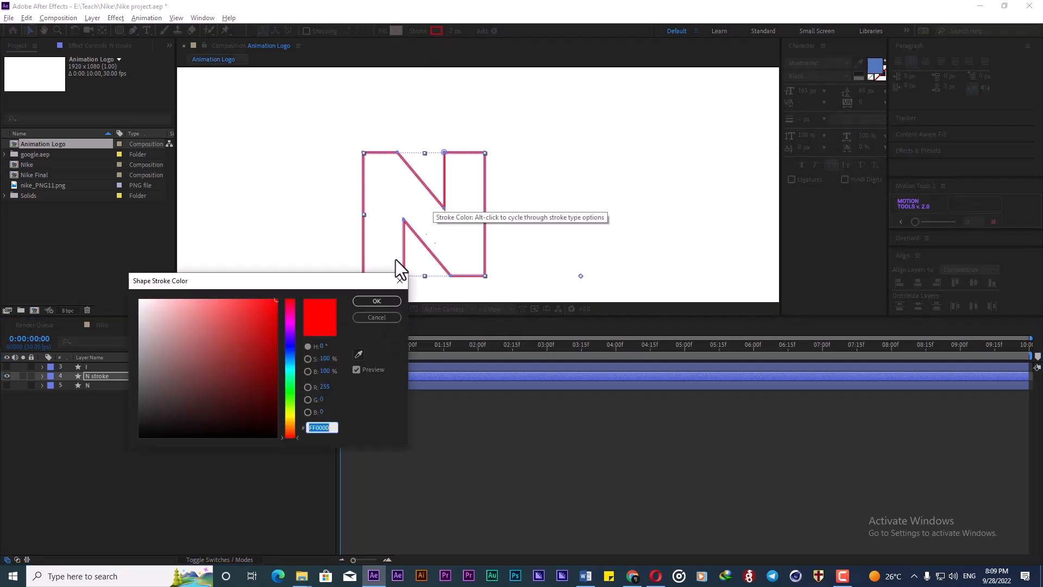
{"action": "left_click_drag", "start_coordinate": [198, 349], "coordinate": [93, 431]}
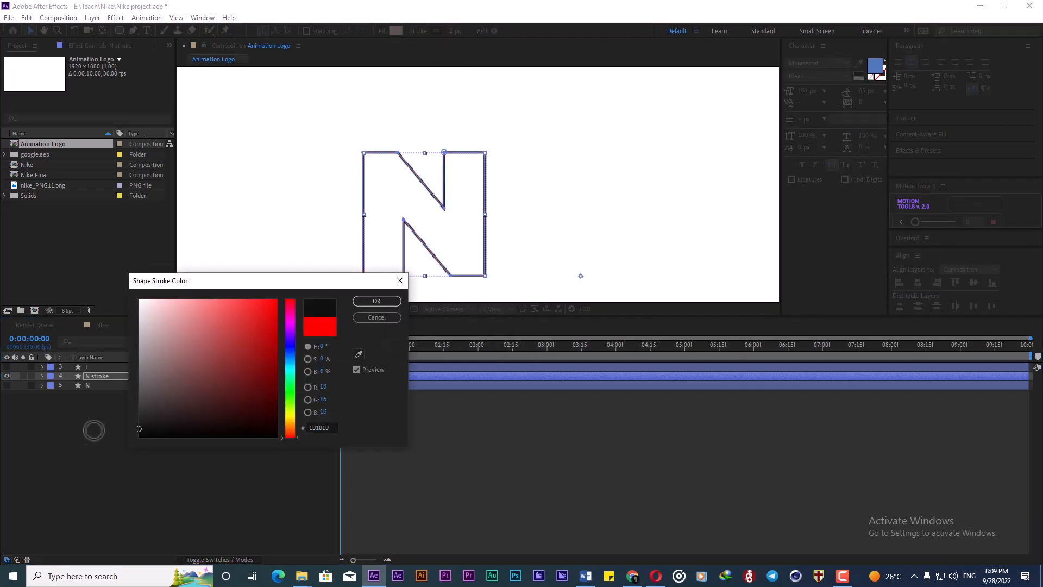
{"action": "left_click", "coordinate": [377, 300]}
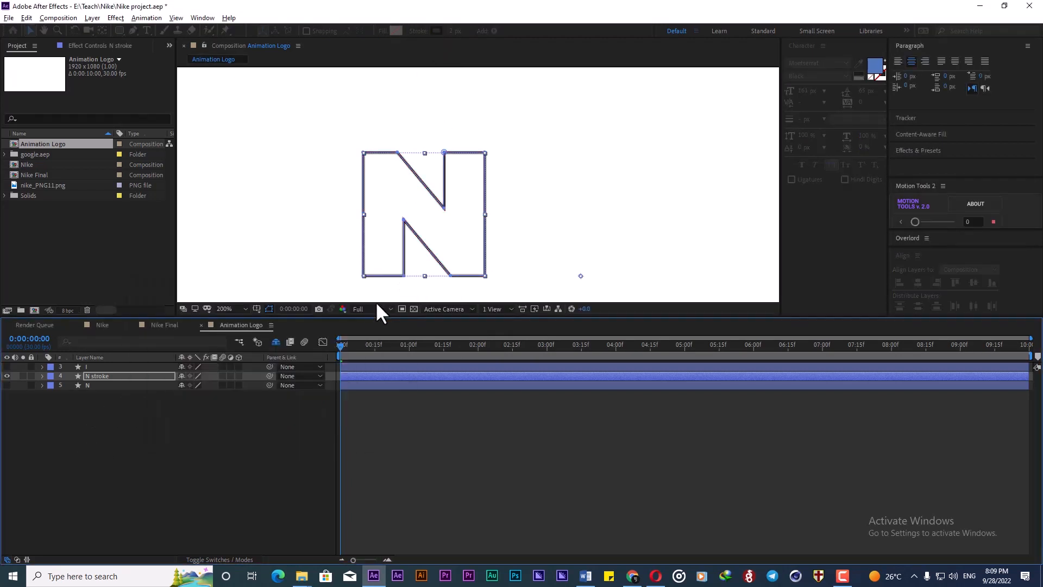
Set the stroke width of the N stroke layer to 3 px.
{"action": "left_click", "coordinate": [452, 31]}
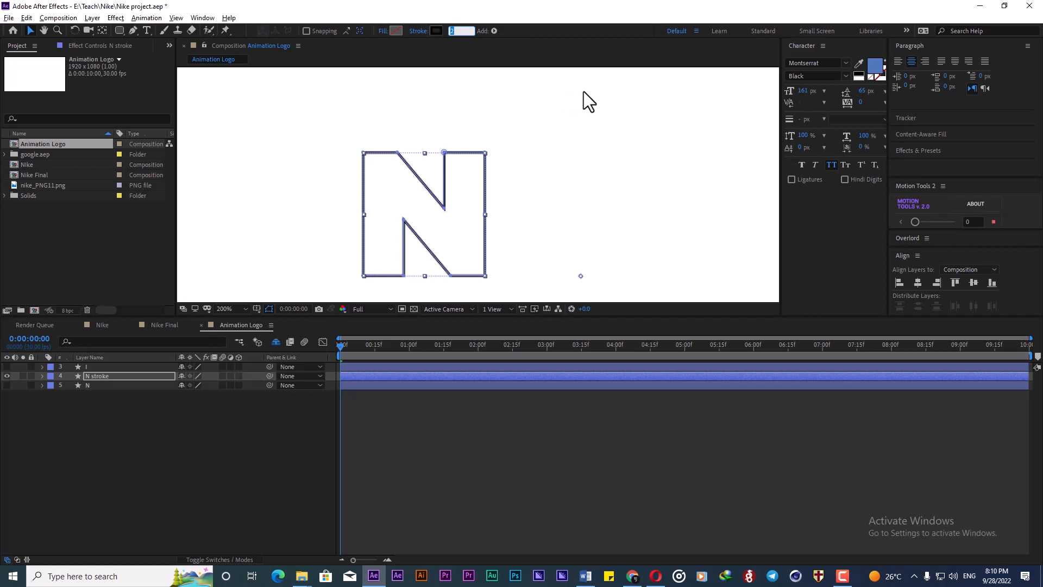
{"action": "key", "text": "Return"}
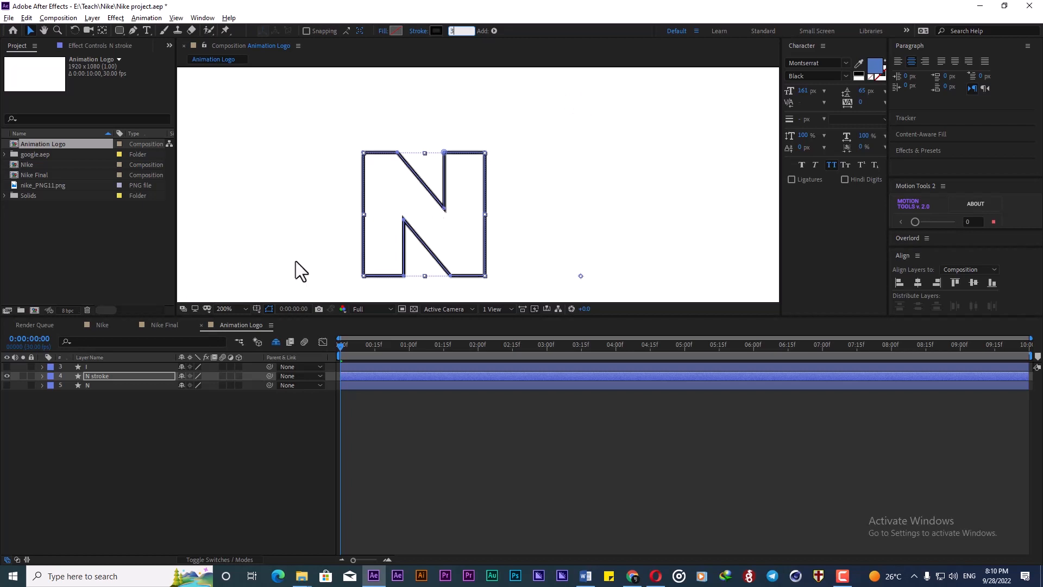
{"action": "left_click", "coordinate": [136, 457]}
{"action": "left_click", "coordinate": [182, 385]}
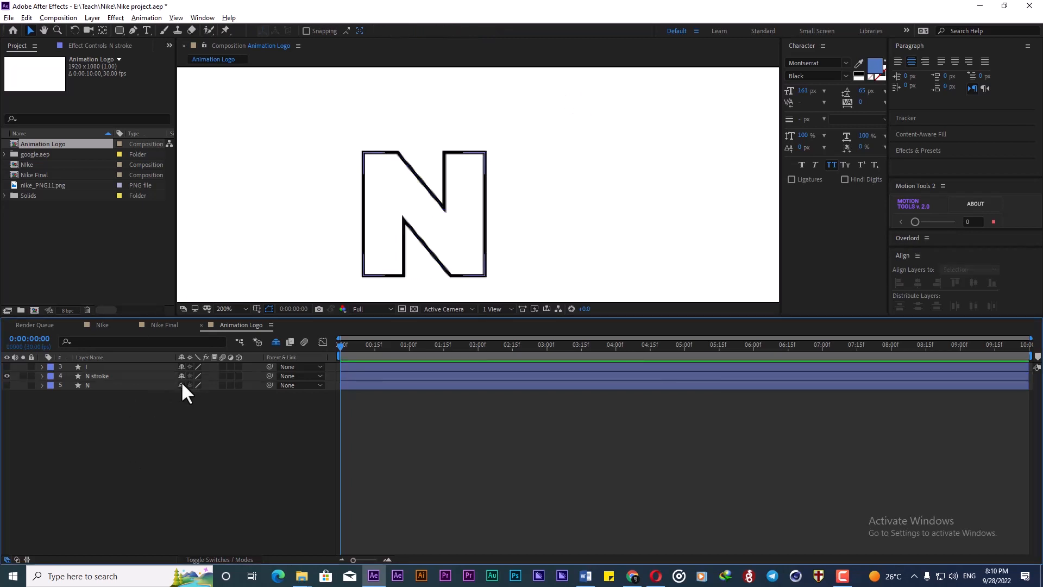
Add Trim Paths to the contents of the N stroke layer and expand its properties.
{"action": "left_click", "coordinate": [94, 376]}
{"action": "left_click", "coordinate": [42, 376]}
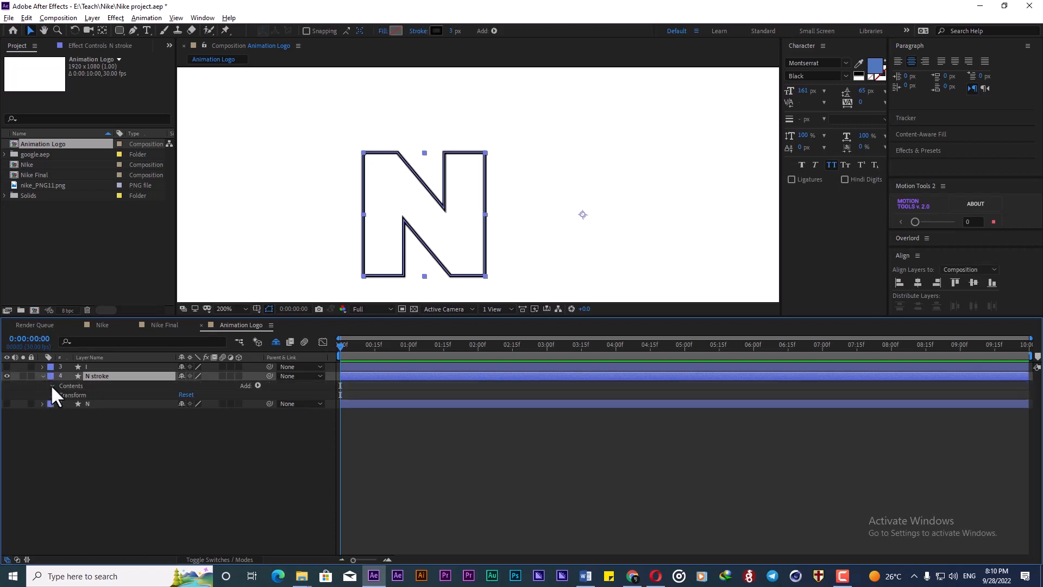
{"action": "left_click", "coordinate": [52, 385]}
{"action": "left_click", "coordinate": [256, 384]}
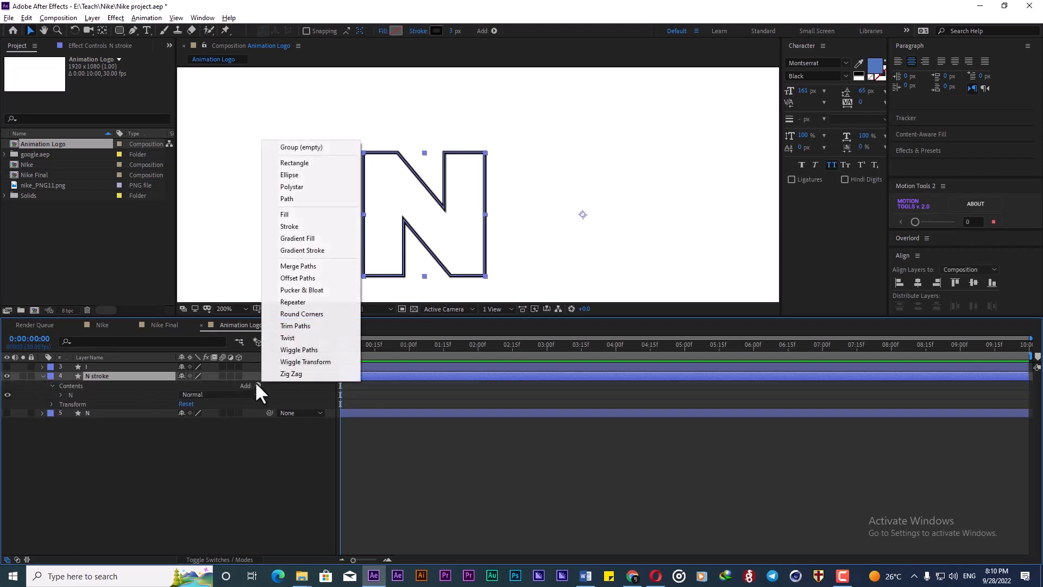
{"action": "left_click", "coordinate": [292, 335]}
{"action": "left_click", "coordinate": [61, 404]}
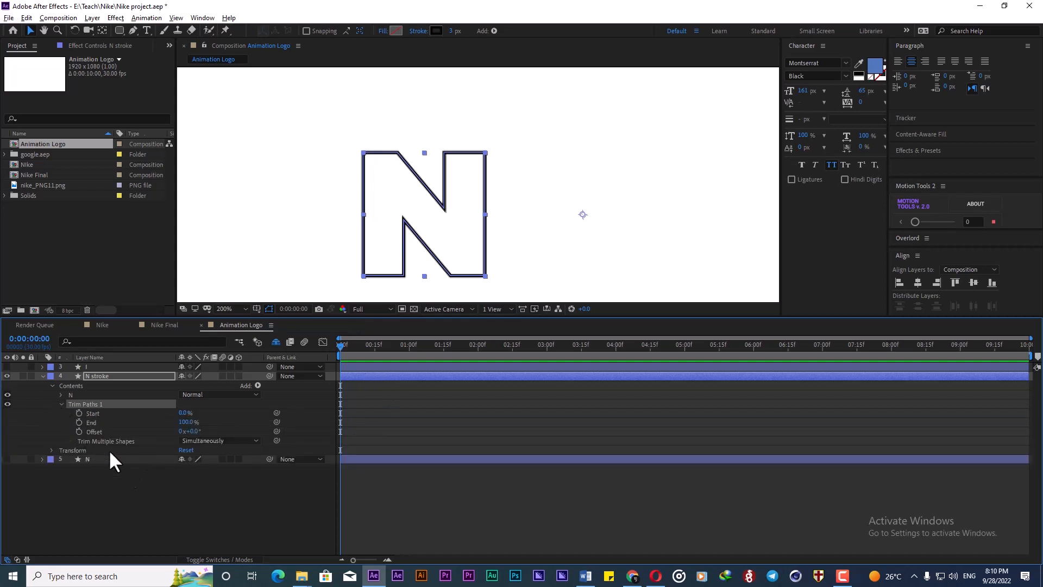
Lower the Trim Paths End of the N stroke layer to 95% and turn its Offset to about 157° at the N's lower-left corner.
{"action": "left_click", "coordinate": [165, 471]}
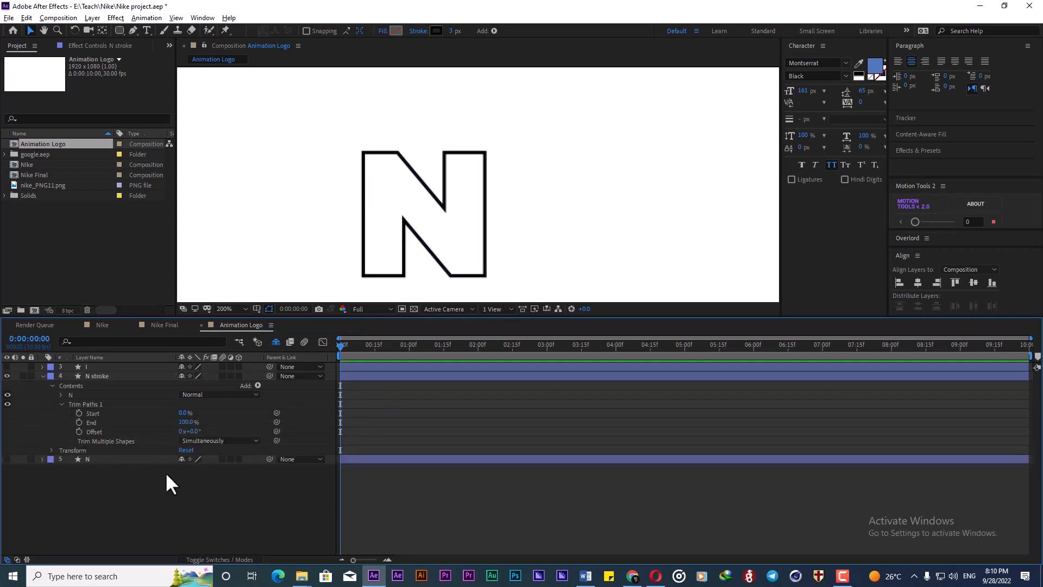
{"action": "left_click", "coordinate": [183, 422]}
{"action": "mouse_move", "coordinate": [183, 422]}
{"action": "left_mouse_down"}
{"action": "mouse_move", "coordinate": [199, 432]}
{"action": "mouse_move", "coordinate": [266, 407]}
{"action": "left_mouse_up"}
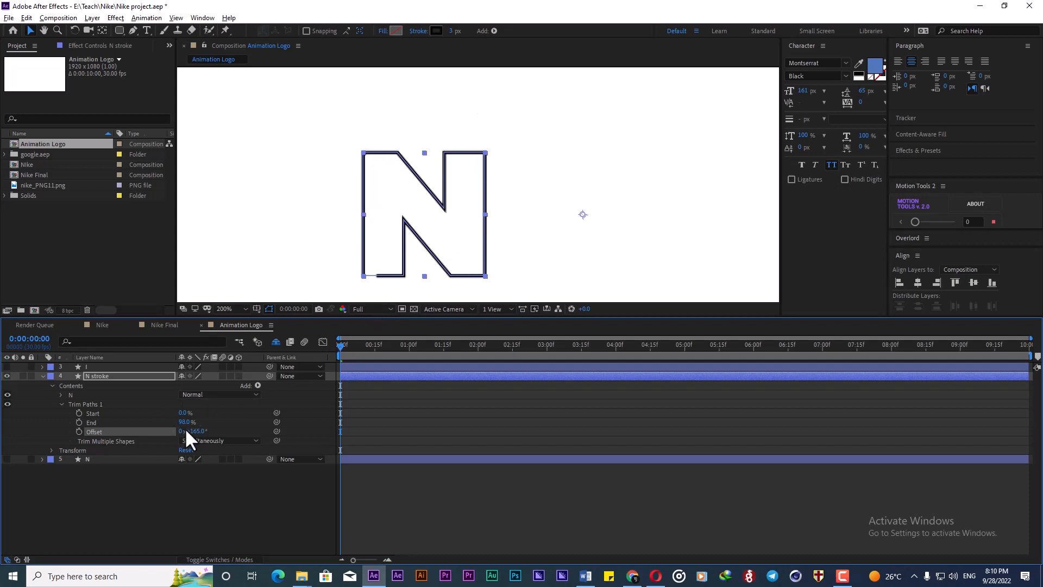
{"action": "left_click_drag", "start_coordinate": [186, 423], "coordinate": [286, 432]}
{"action": "scroll", "coordinate": [361, 280], "scroll_direction": "up", "scroll_amount": 6}
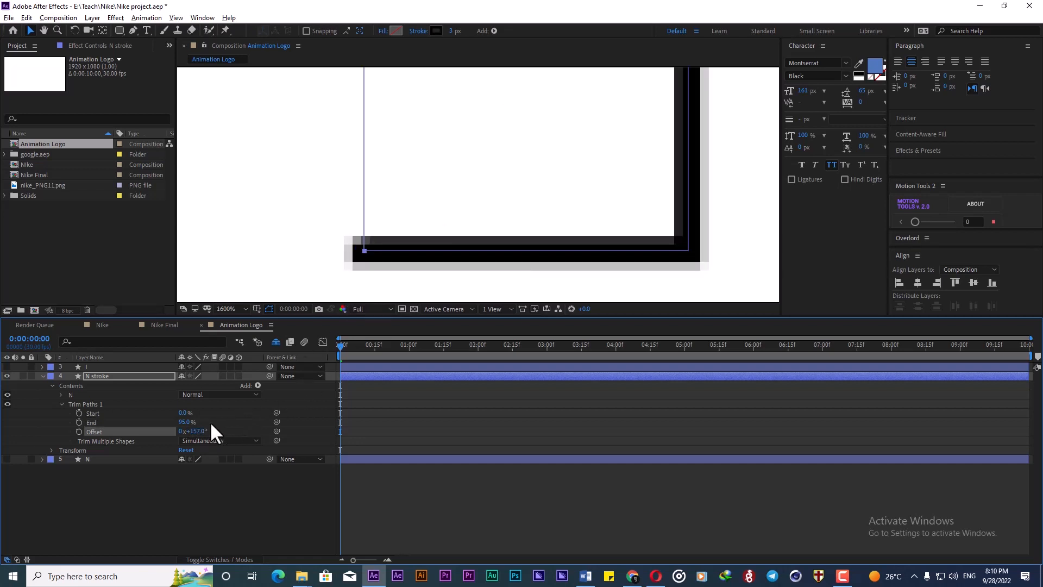
Try Trim Paths Offset values of 156°, 155° and 154° on the N stroke layer.
{"action": "left_click_drag", "start_coordinate": [191, 431], "coordinate": [195, 430]}
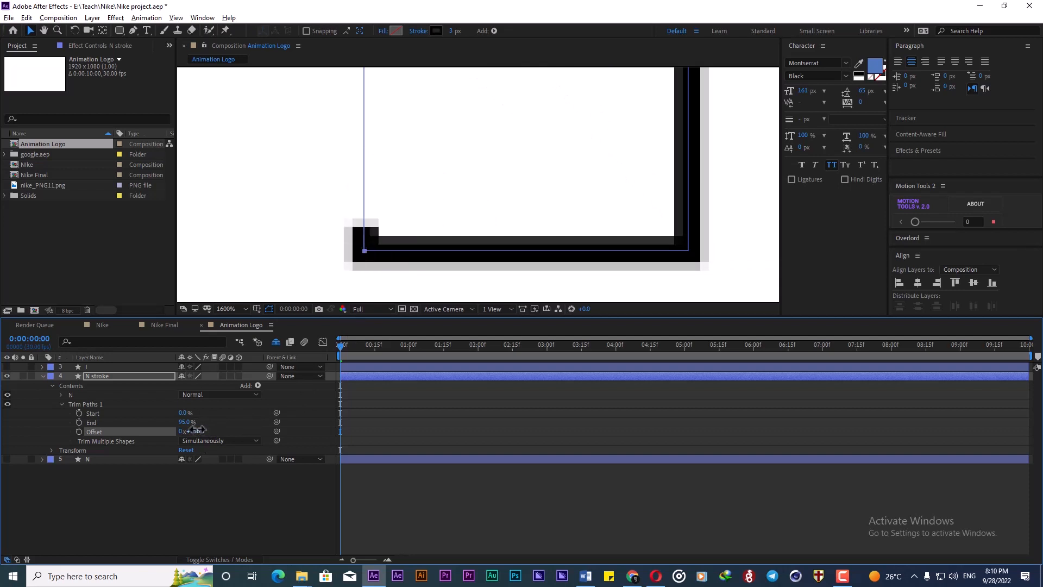
{"action": "left_click", "coordinate": [198, 431]}
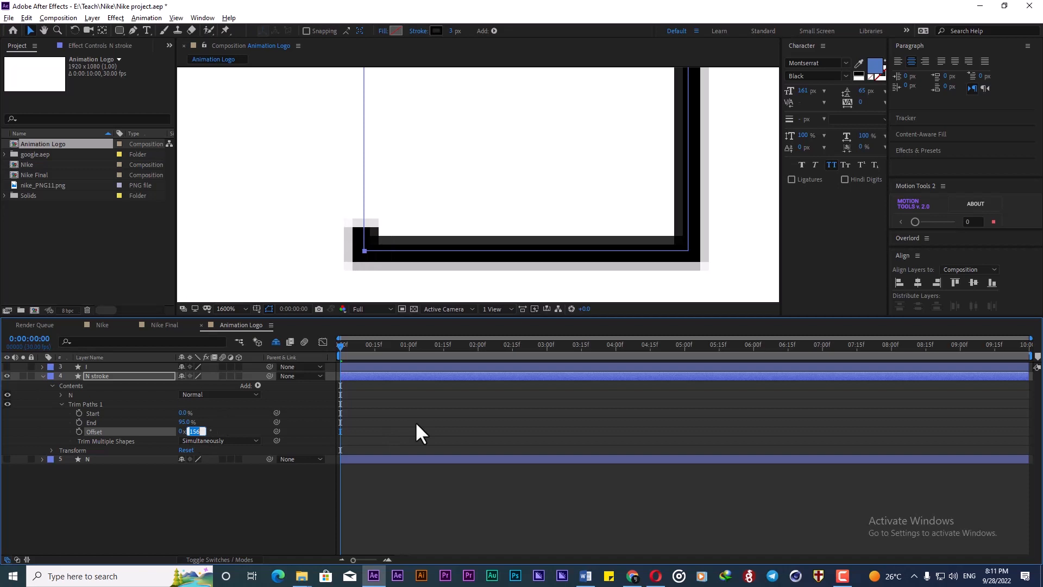
{"action": "type", "text": "155"}
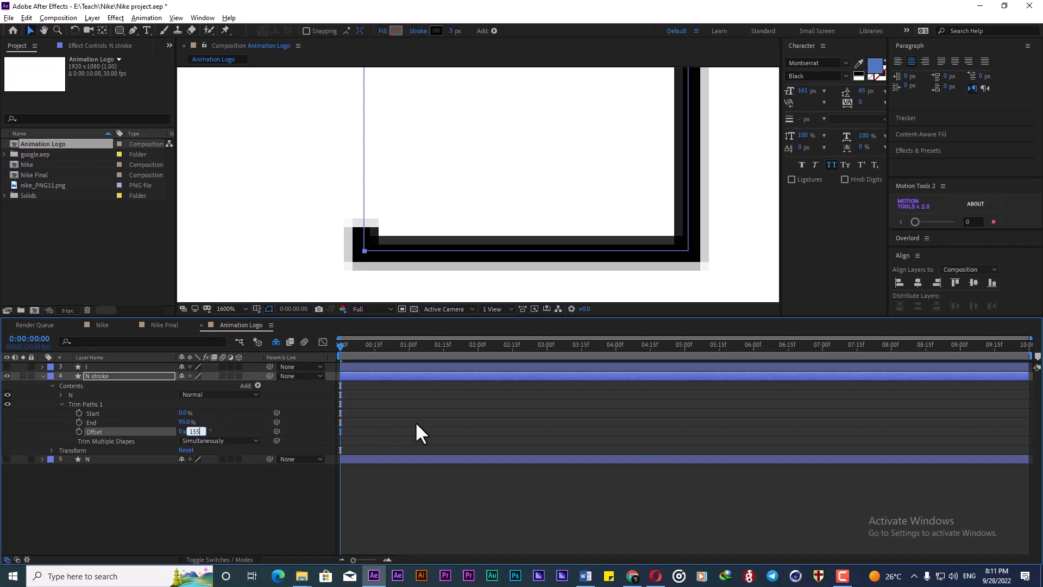
{"action": "key", "text": "Return"}
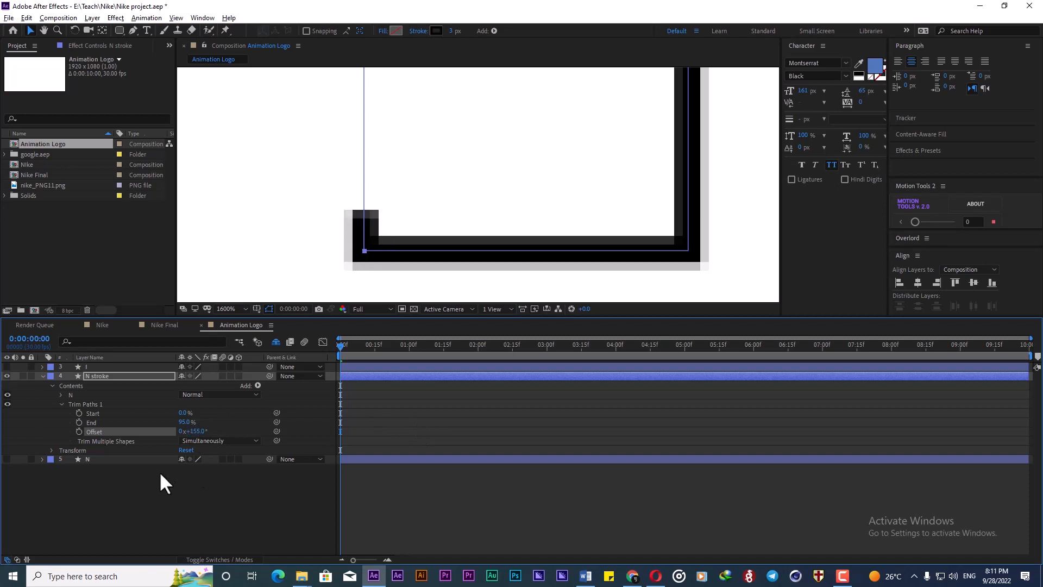
{"action": "left_click", "coordinate": [195, 431]}
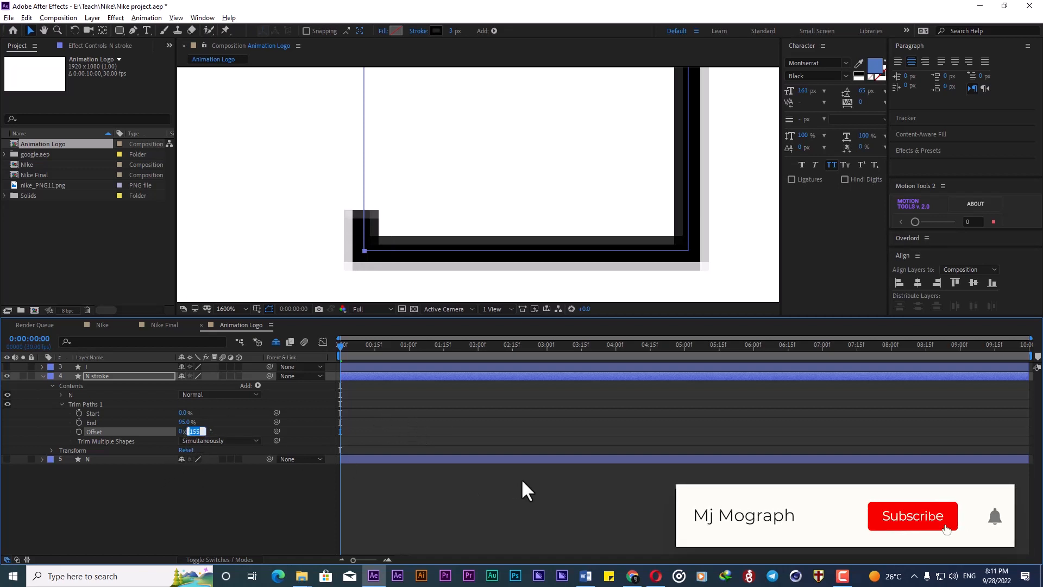
{"action": "type", "text": "154"}
{"action": "key", "text": "Return"}
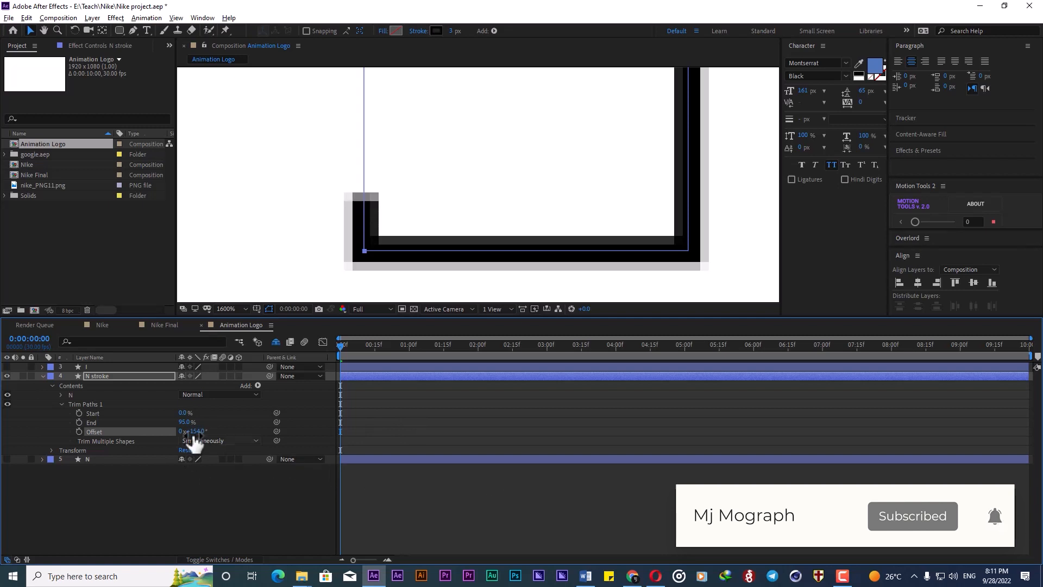
Set the Trim Paths Offset of the N stroke layer to 157° and bring the whole N back into view.
{"action": "left_click", "coordinate": [197, 431]}
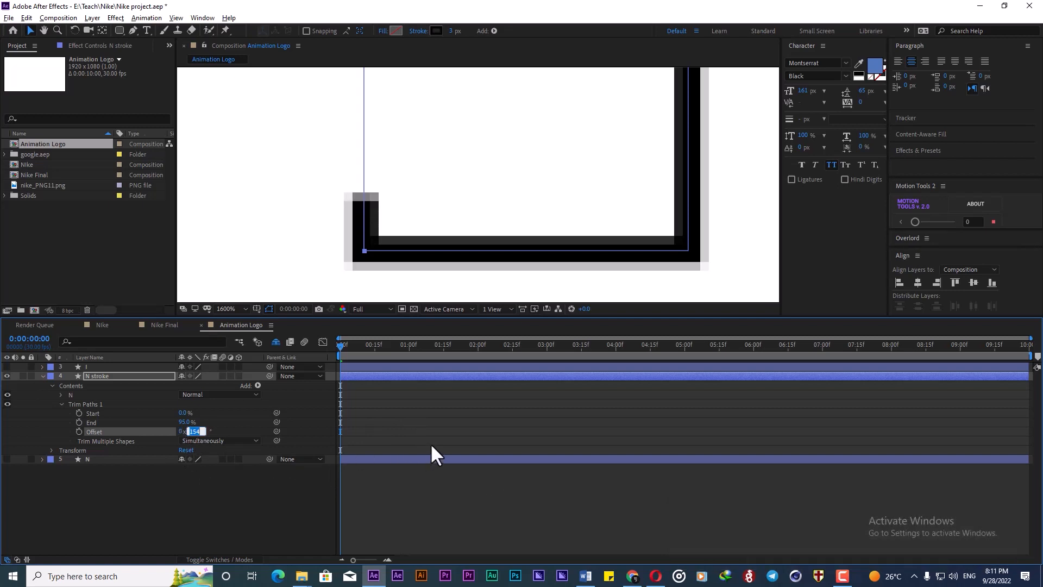
{"action": "type", "text": "157"}
{"action": "key", "text": "Return"}
{"action": "left_click", "coordinate": [175, 473]}
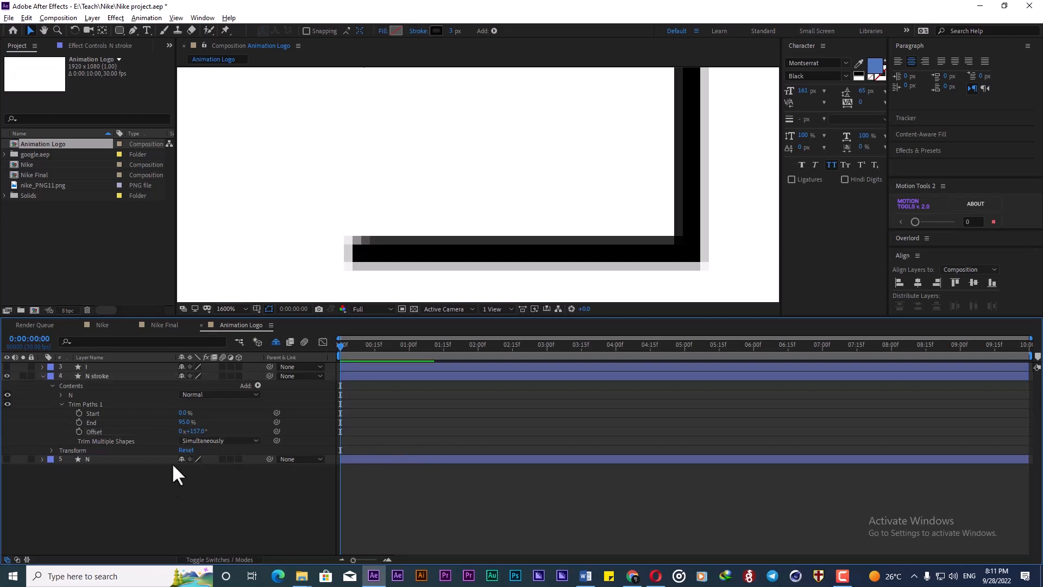
{"action": "scroll", "coordinate": [494, 261], "scroll_direction": "down", "scroll_amount": 4}
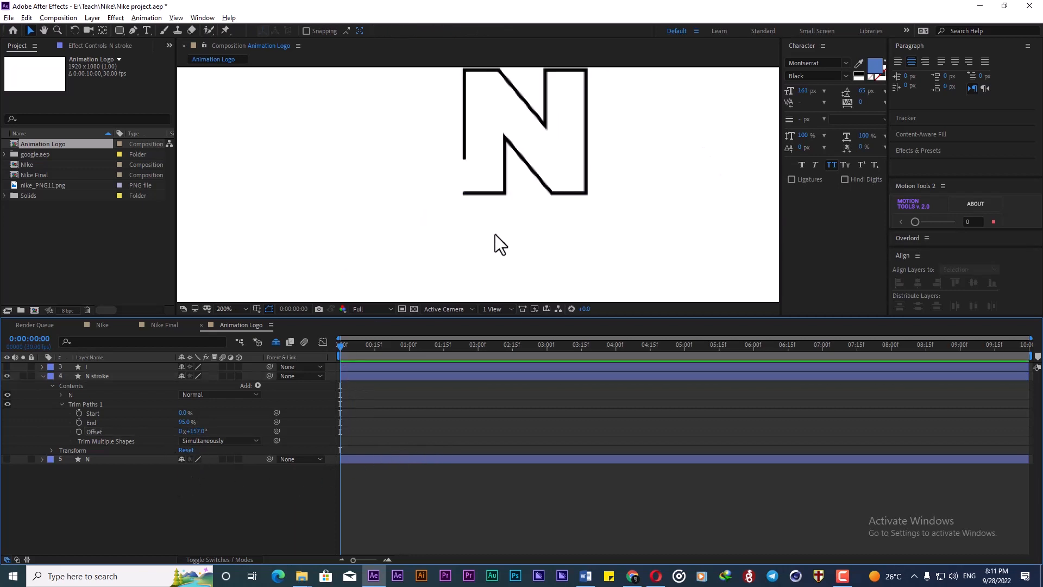
{"action": "left_click_drag", "start_coordinate": [499, 188], "coordinate": [461, 236]}
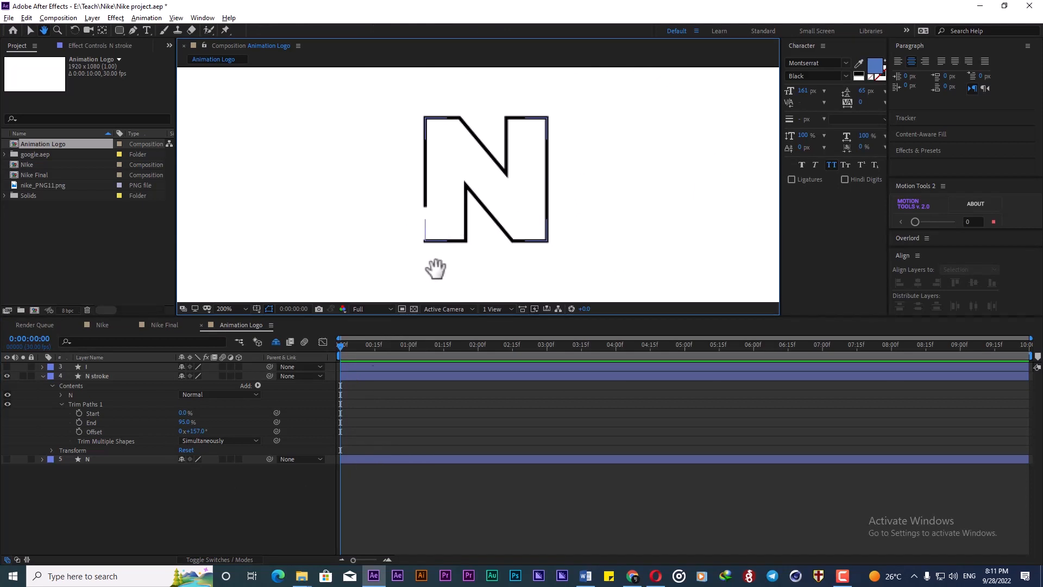
Keyframe the N stroke's Trim Paths End at 0:00:00:00 and 0:00:01:04, and set the first keyframe to 0%.
{"action": "left_click", "coordinate": [79, 422]}
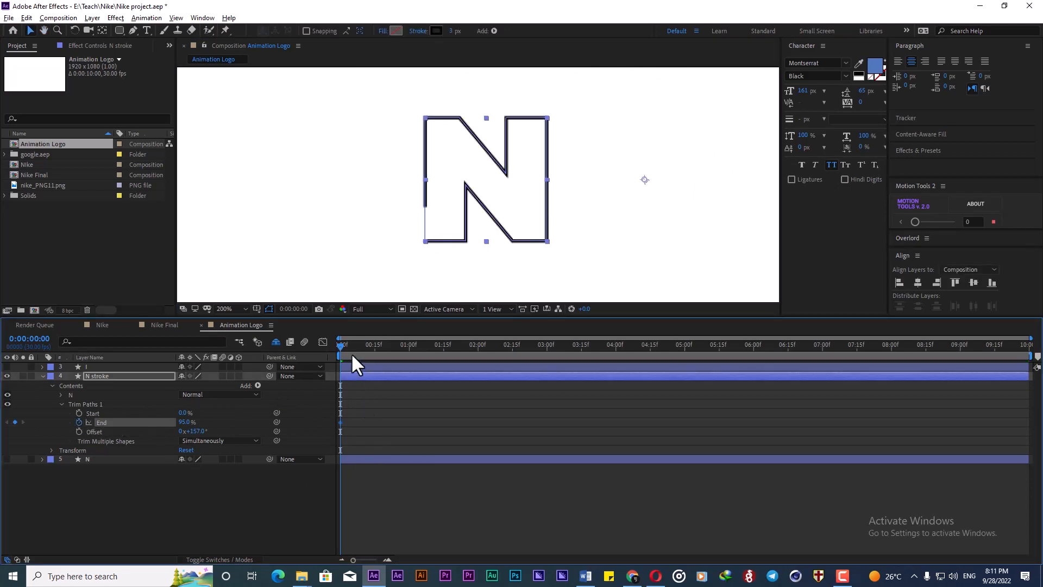
{"action": "left_click_drag", "start_coordinate": [352, 356], "coordinate": [417, 354]}
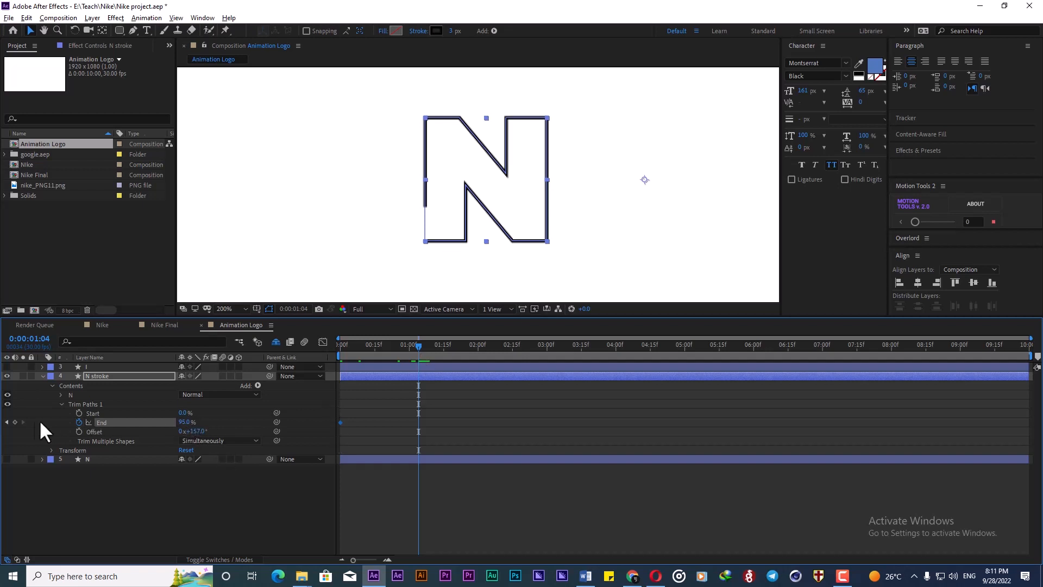
{"action": "left_click", "coordinate": [14, 422]}
{"action": "left_click", "coordinate": [6, 421]}
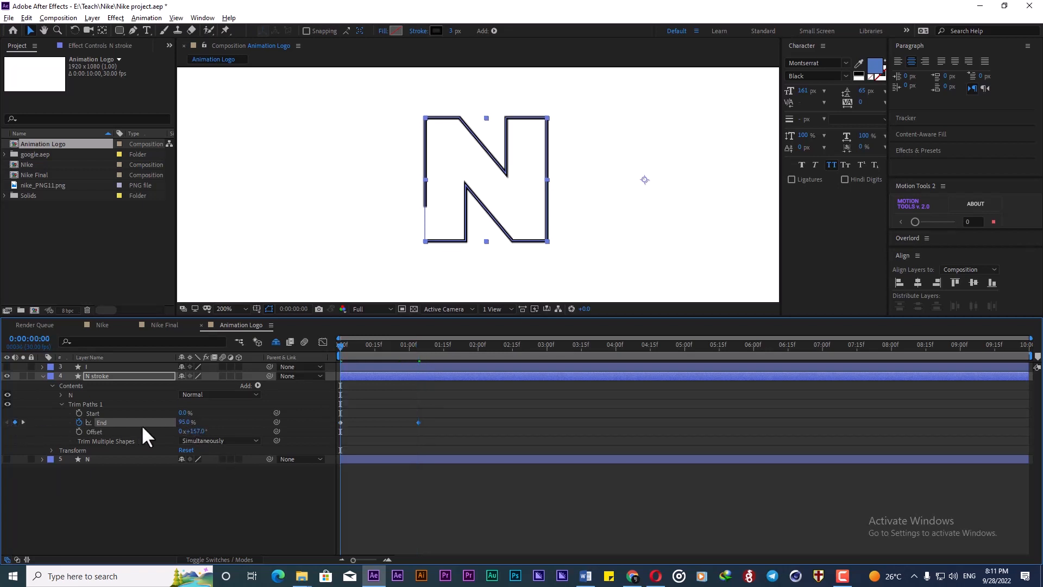
{"action": "left_click", "coordinate": [185, 422]}
{"action": "type", "text": "0"}
{"action": "key", "text": "Return"}
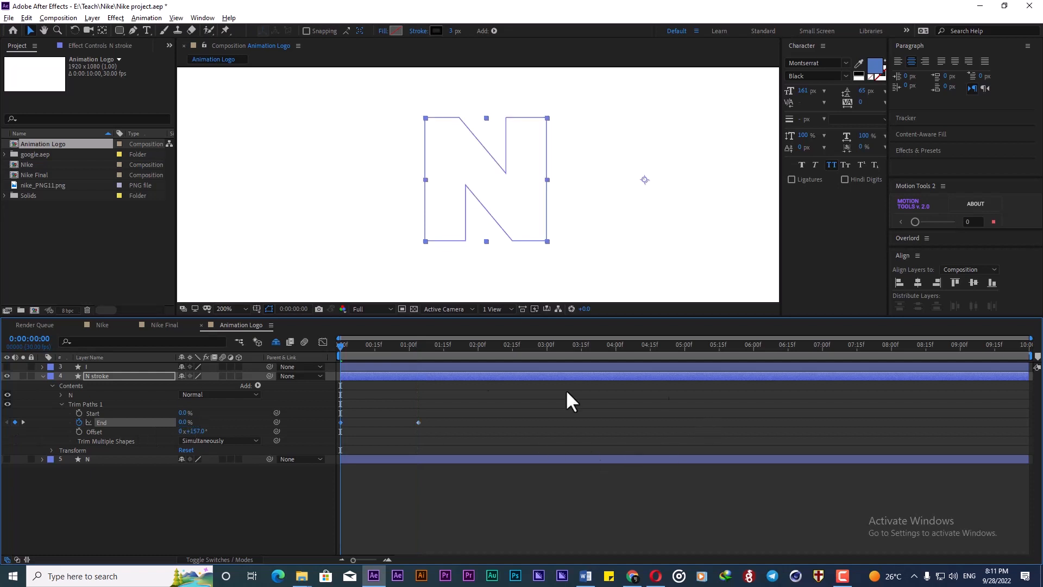
Set the N stroke's Trim Paths End keyframe at 0:00:01:04 to 50%.
{"action": "left_click", "coordinate": [418, 346]}
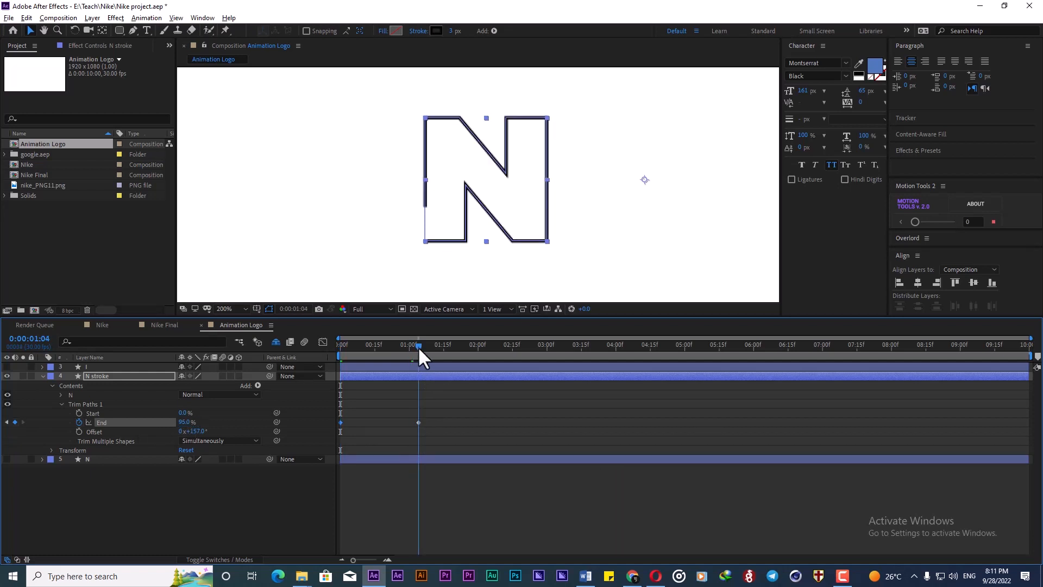
{"action": "left_click", "coordinate": [185, 422]}
{"action": "type", "text": "50"}
{"action": "key", "text": "Return"}
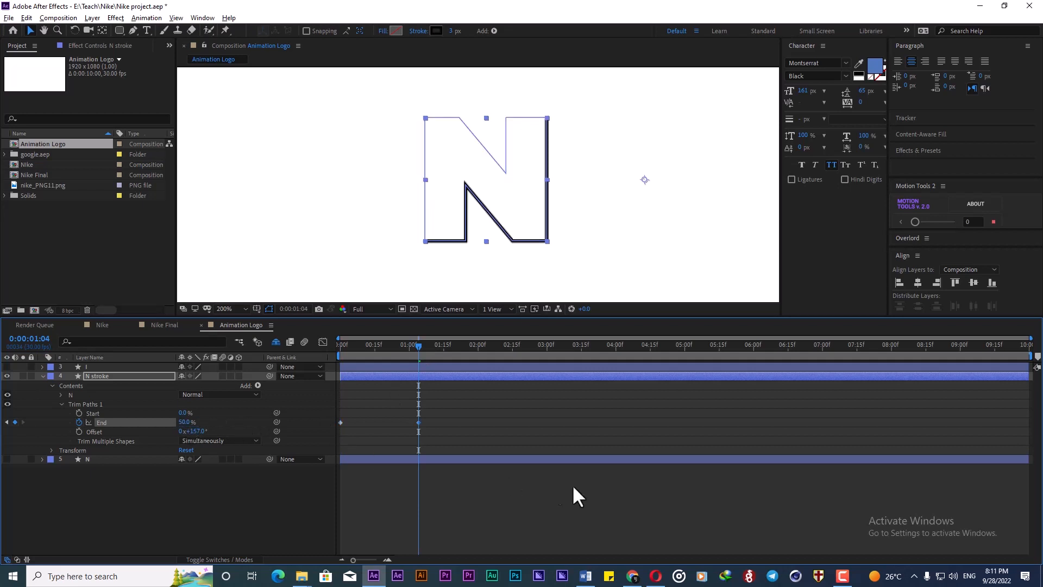
{"action": "left_click", "coordinate": [294, 495]}
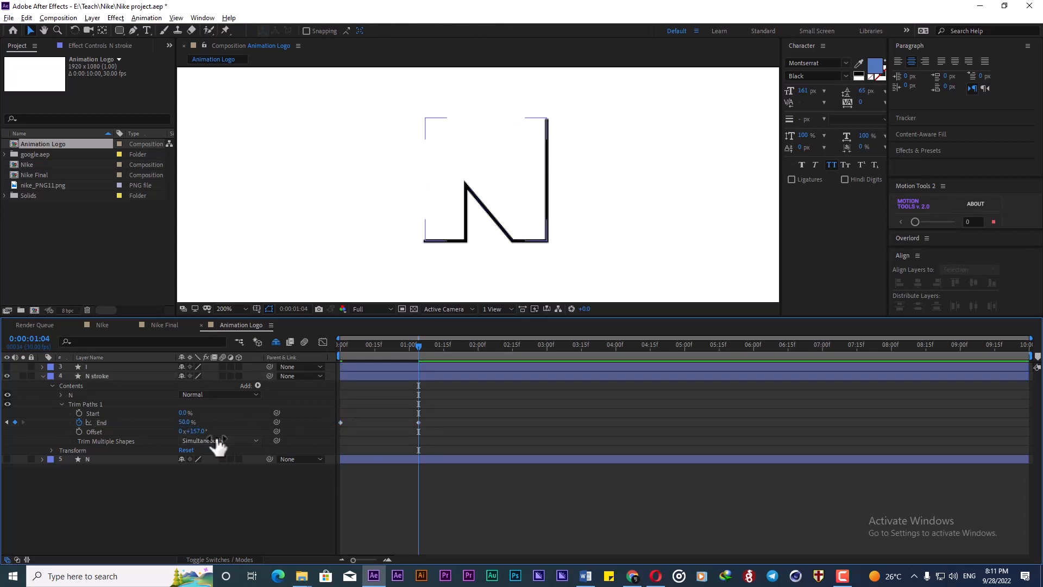
Duplicate the N stroke layer and reverse the direction of the N path in the copy.
{"action": "left_click", "coordinate": [109, 376]}
{"action": "key", "text": "ctrl+d"}
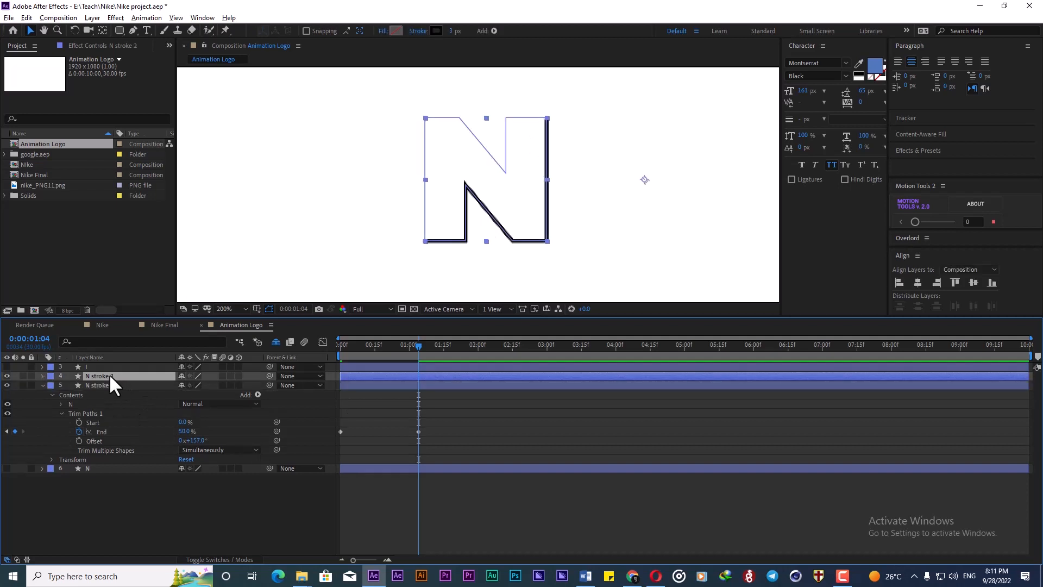
{"action": "left_click", "coordinate": [41, 376]}
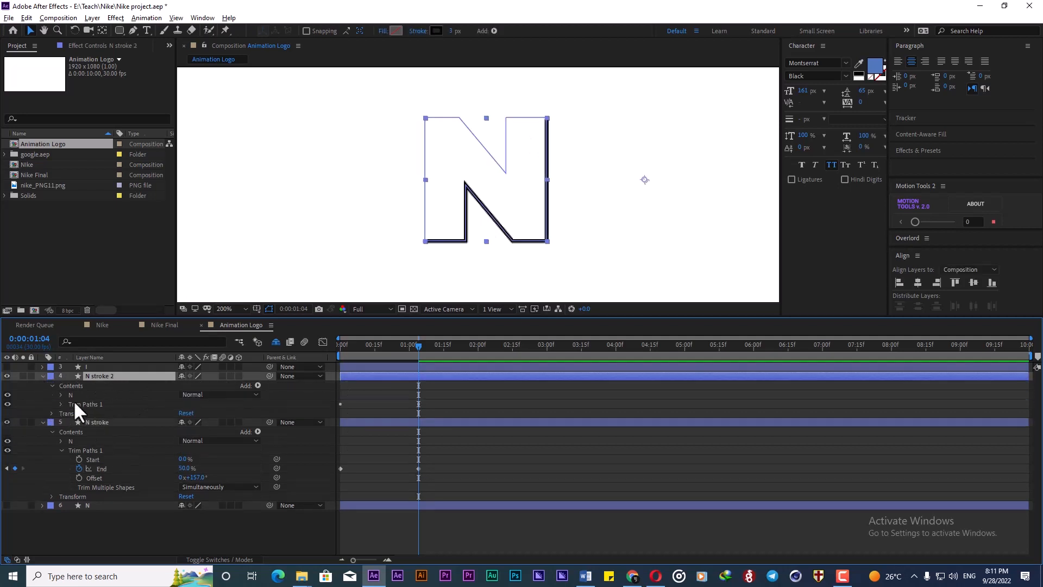
{"action": "left_click", "coordinate": [59, 395]}
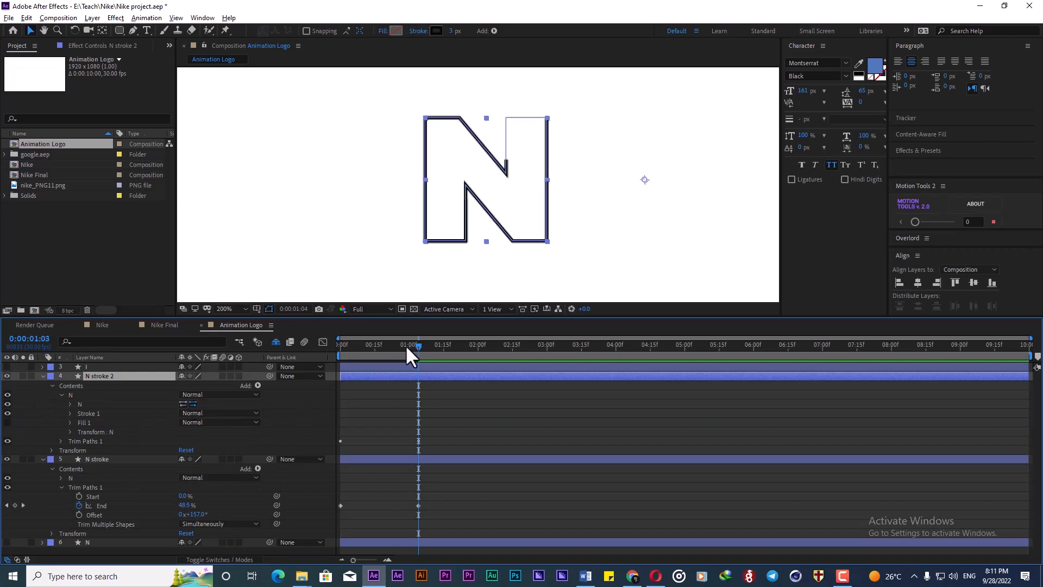
At 0:00:00:13, isolate N stroke 2, set its Trim Paths Offset to 202°, then show all layers again and collapse both stroke layers.
{"action": "mouse_move", "coordinate": [405, 344]}
{"action": "left_mouse_down"}
{"action": "mouse_move", "coordinate": [317, 346]}
{"action": "mouse_move", "coordinate": [389, 351]}
{"action": "mouse_move", "coordinate": [366, 343]}
{"action": "left_mouse_up"}
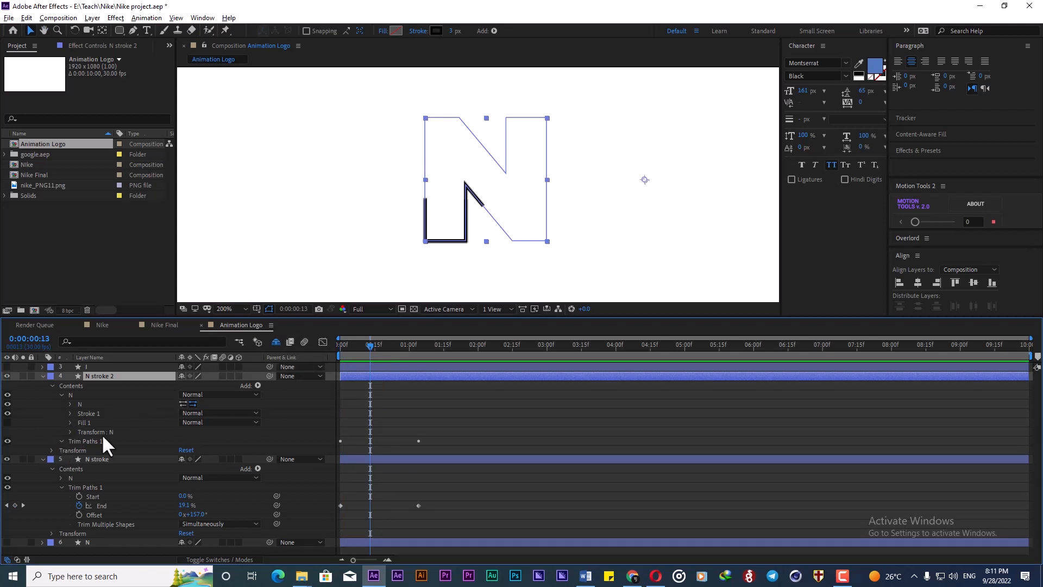
{"action": "scroll", "coordinate": [125, 437], "scroll_direction": "down", "scroll_amount": 1}
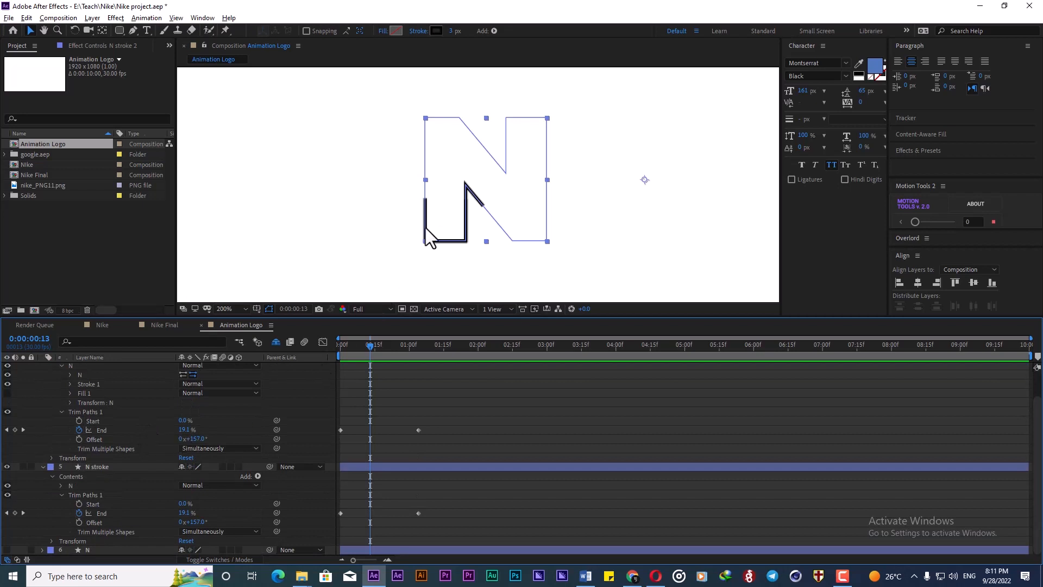
{"action": "scroll", "coordinate": [85, 418], "scroll_direction": "up", "scroll_amount": 1}
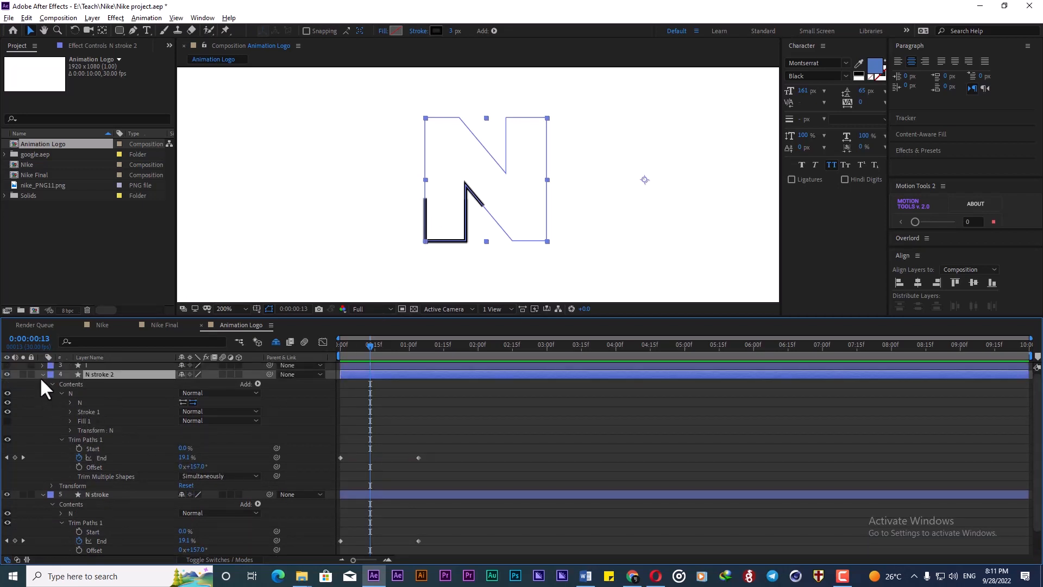
{"action": "left_click", "coordinate": [22, 374]}
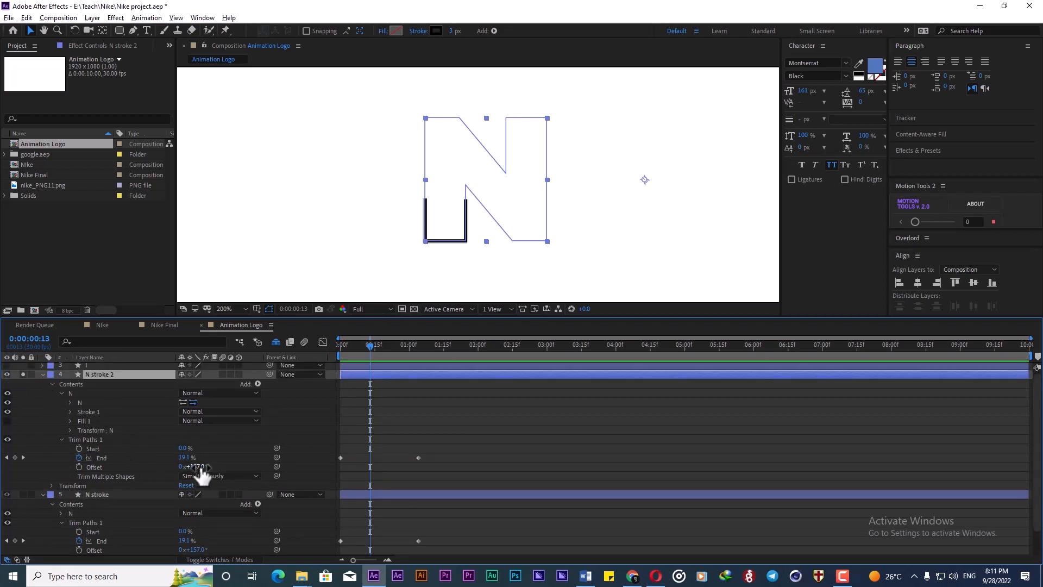
{"action": "left_click_drag", "start_coordinate": [193, 466], "coordinate": [222, 465]}
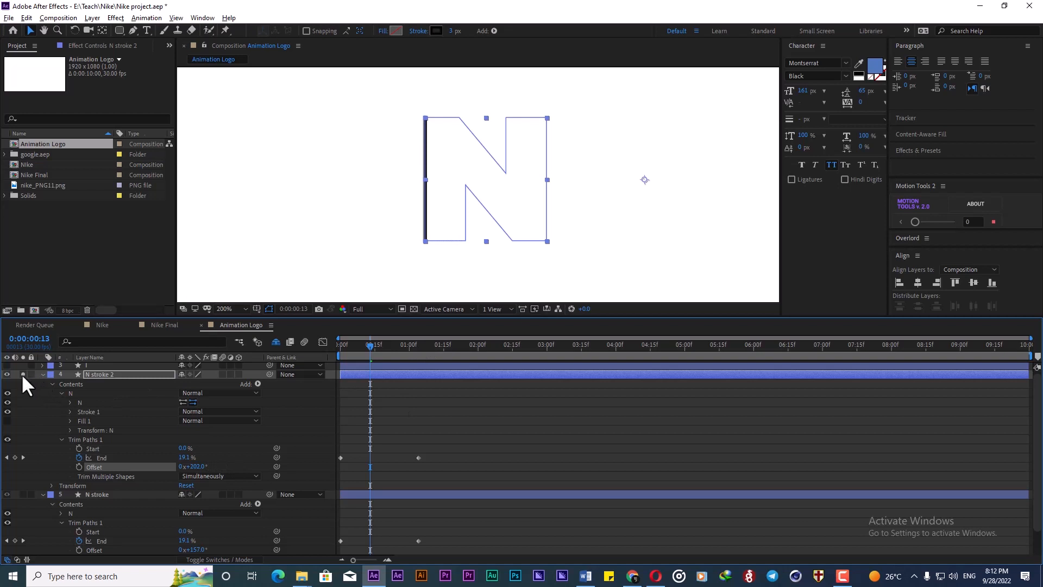
{"action": "left_click", "coordinate": [42, 374]}
{"action": "left_click", "coordinate": [43, 385]}
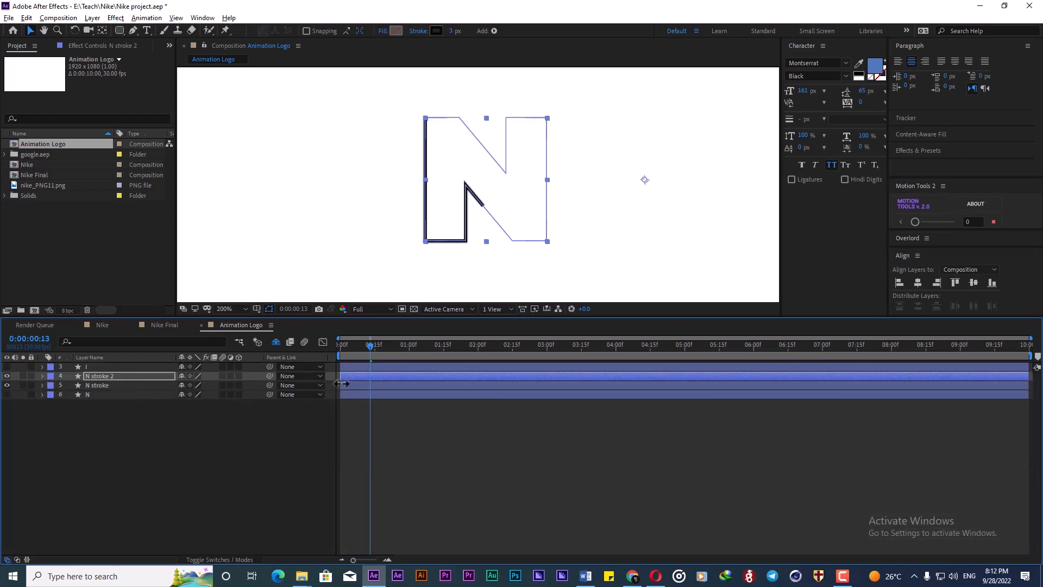
Preview the N stroke animation from the start and inspect the join at the N's upper-right corner.
{"action": "left_click_drag", "start_coordinate": [373, 343], "coordinate": [285, 350]}
{"action": "key", "text": "space"}
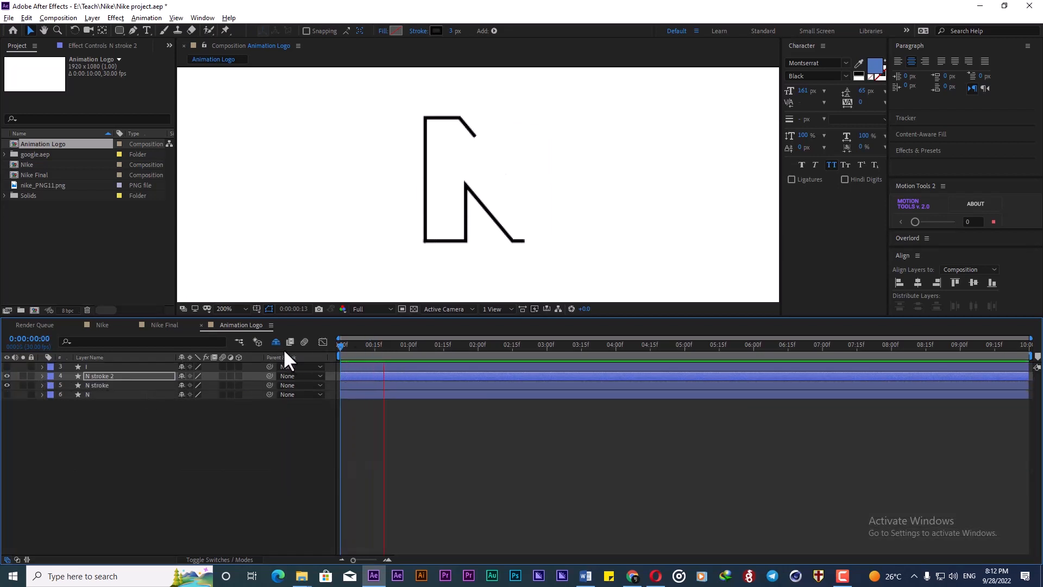
{"action": "key", "text": "space"}
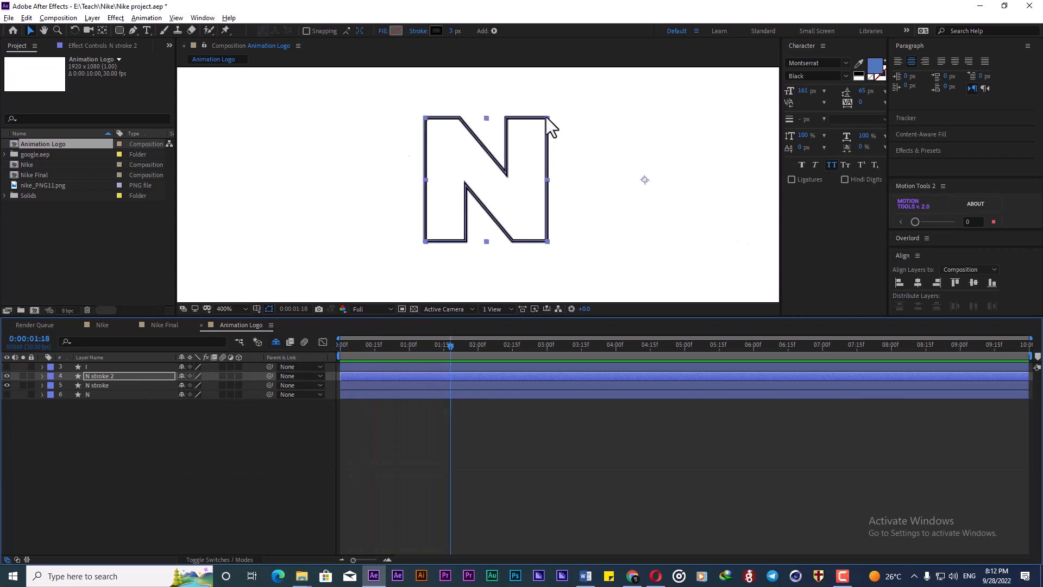
{"action": "scroll", "coordinate": [546, 116], "scroll_direction": "up", "scroll_amount": 2}
{"action": "scroll", "coordinate": [547, 124], "scroll_direction": "up", "scroll_amount": 1}
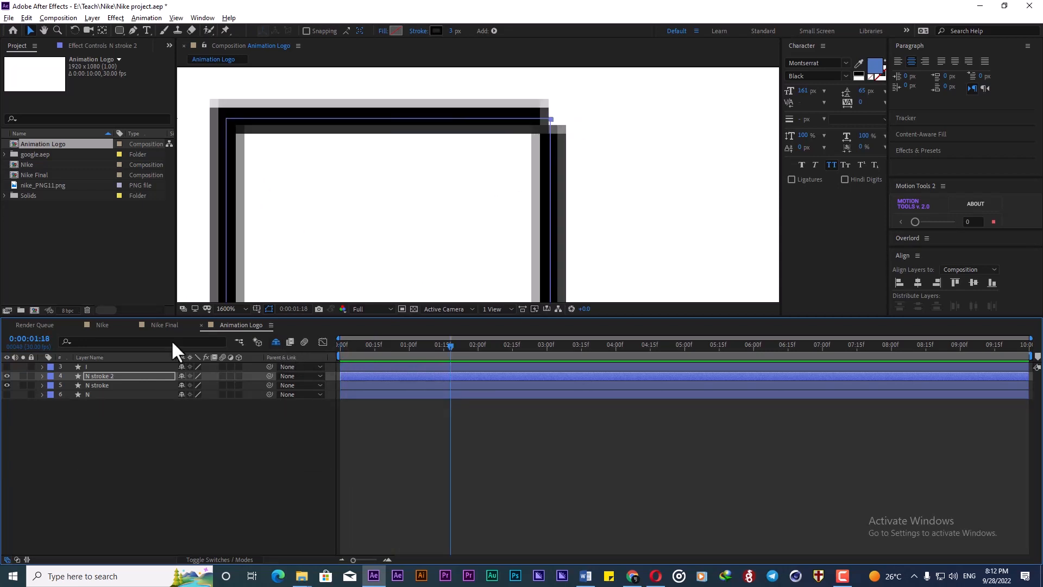
Set the Trim Paths End keyframe of N stroke 2 at 0:00:01:04 to 50.5%.
{"action": "left_click", "coordinate": [140, 441]}
{"action": "left_click", "coordinate": [42, 376]}
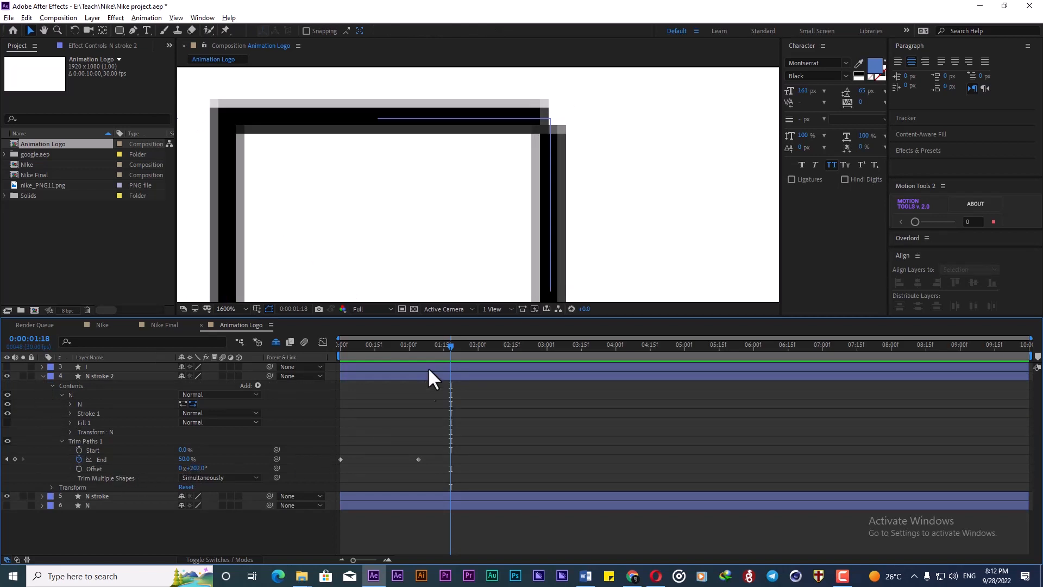
{"action": "left_click", "coordinate": [422, 348]}
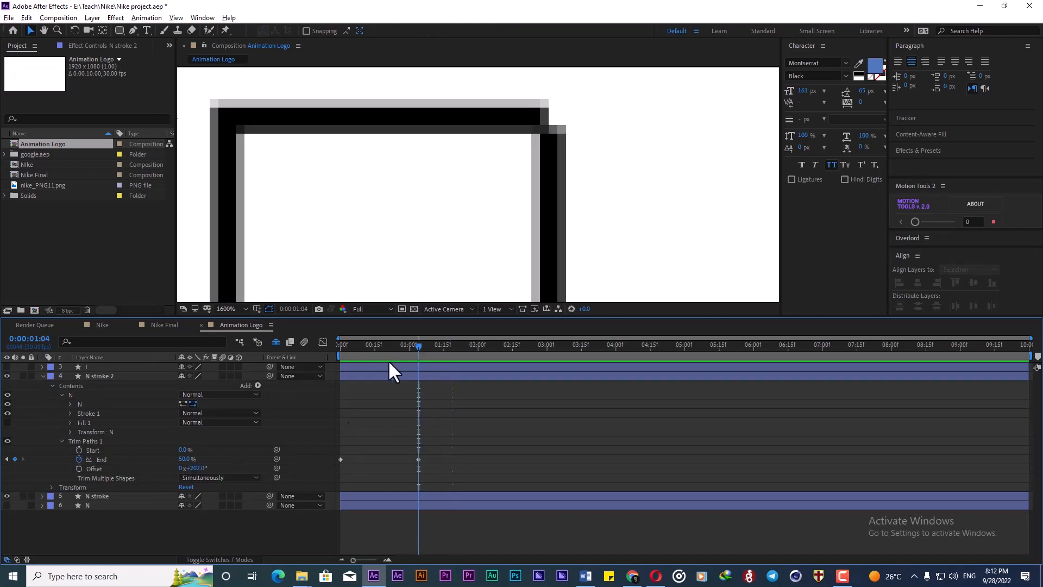
{"action": "left_click", "coordinate": [185, 459]}
{"action": "key", "text": "Return"}
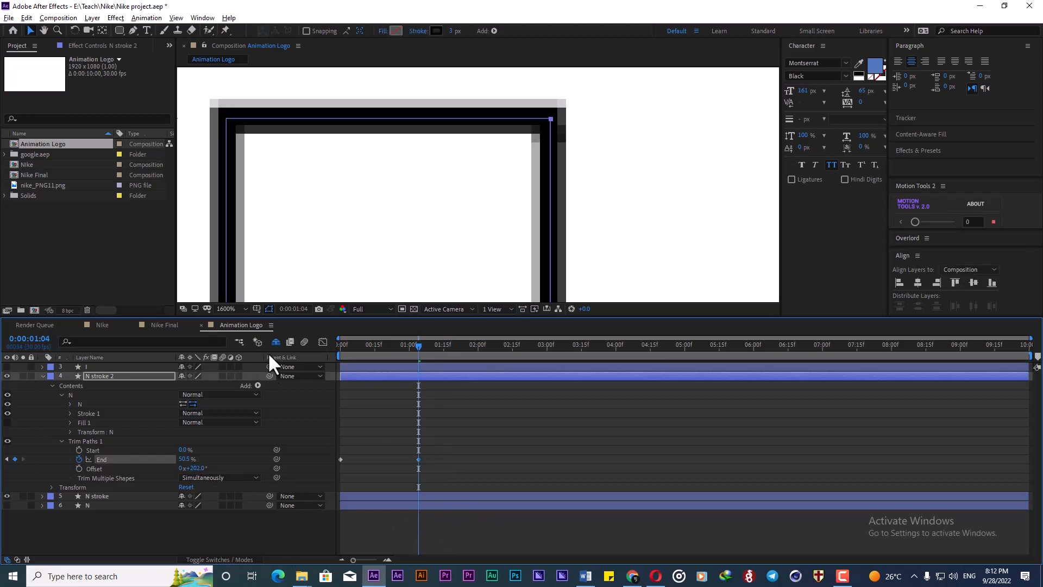
Fit the whole composition in view and preview the N stroke animation from the start.
{"action": "left_click", "coordinate": [223, 309]}
{"action": "left_click", "coordinate": [242, 334]}
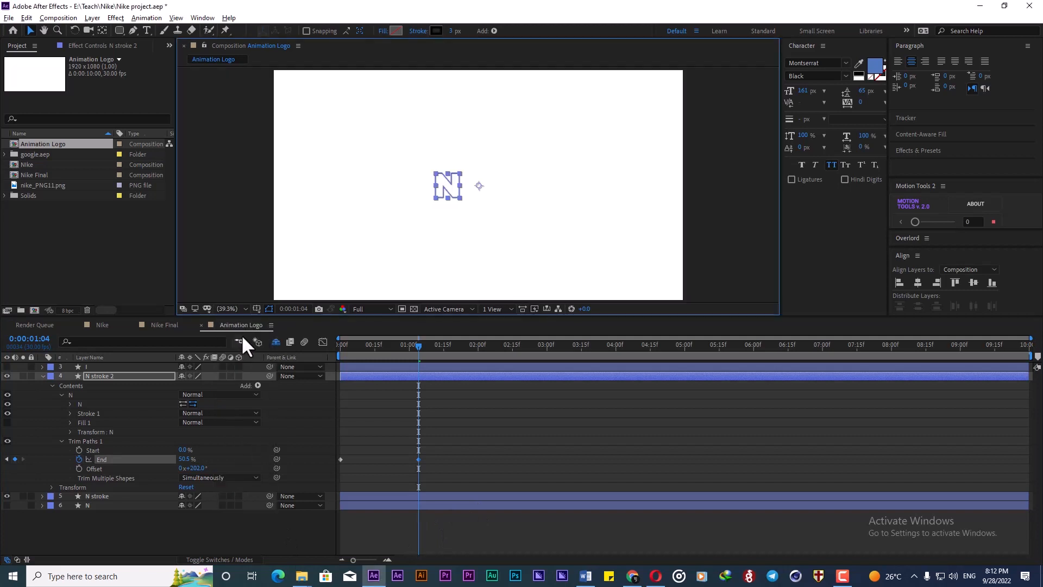
{"action": "left_click", "coordinate": [285, 533]}
{"action": "key", "text": "Home"}
{"action": "key", "text": "space"}
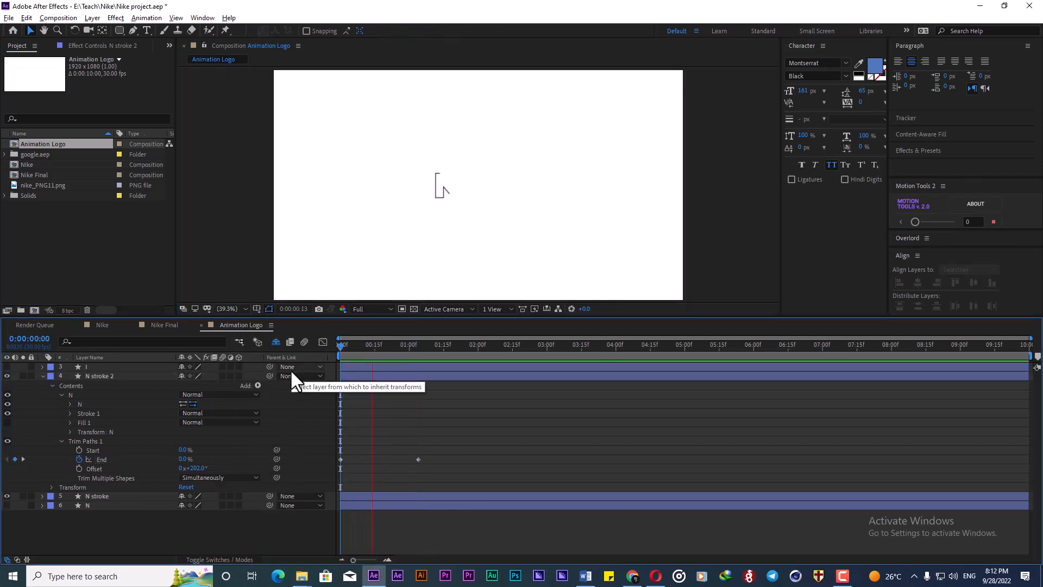
Apply Easy Ease to all Trim Paths Start and End keyframes of N stroke 2 and N stroke.
{"action": "left_click_drag", "start_coordinate": [431, 448], "coordinate": [336, 474]}
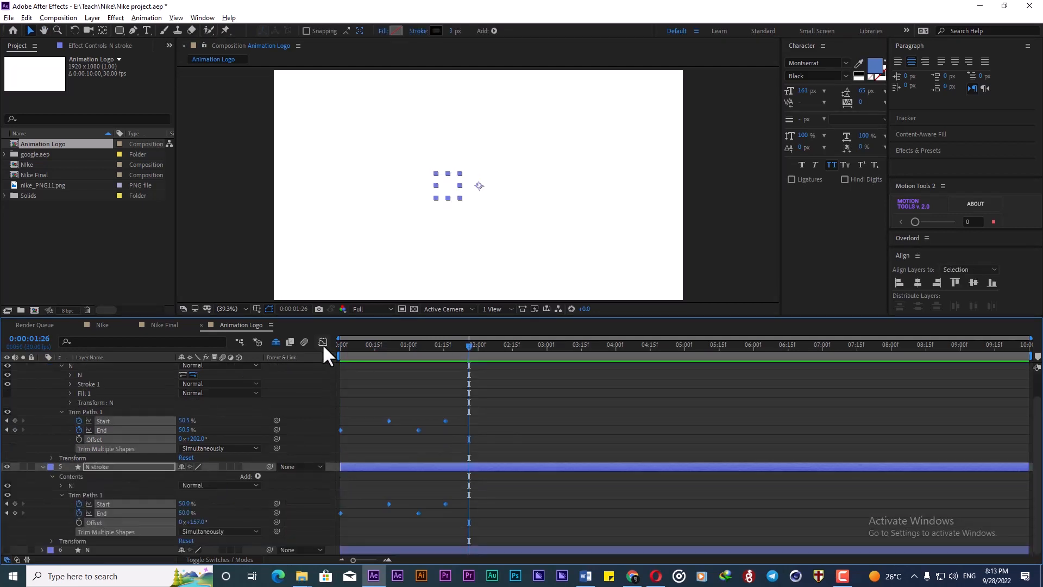
{"action": "left_click_drag", "start_coordinate": [457, 414], "coordinate": [329, 520]}
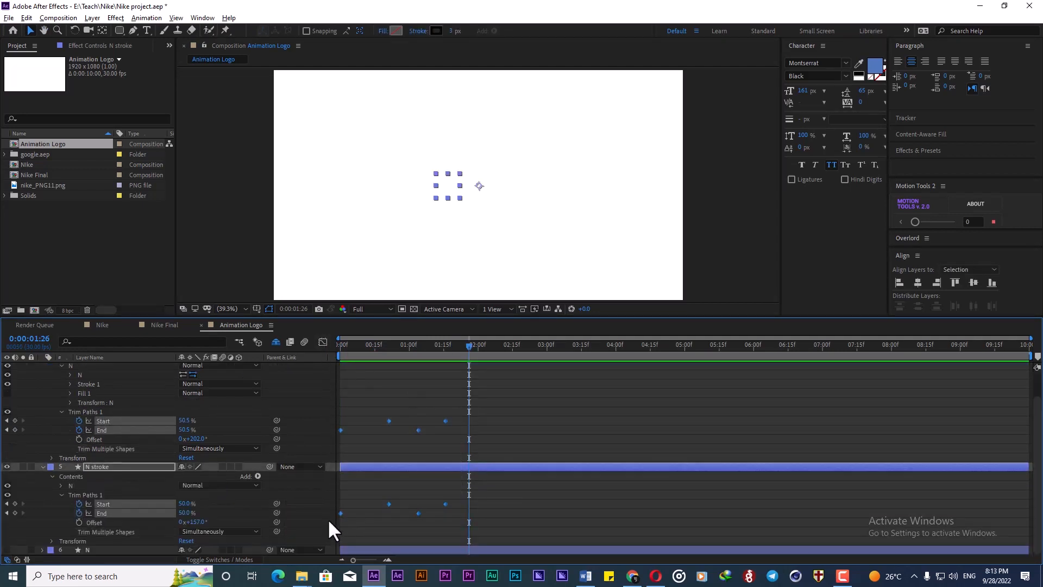
{"action": "key", "text": "F9"}
{"action": "left_click_drag", "start_coordinate": [457, 413], "coordinate": [337, 516]}
{"action": "right_click", "coordinate": [337, 511]}
{"action": "mouse_move", "coordinate": [400, 503]}
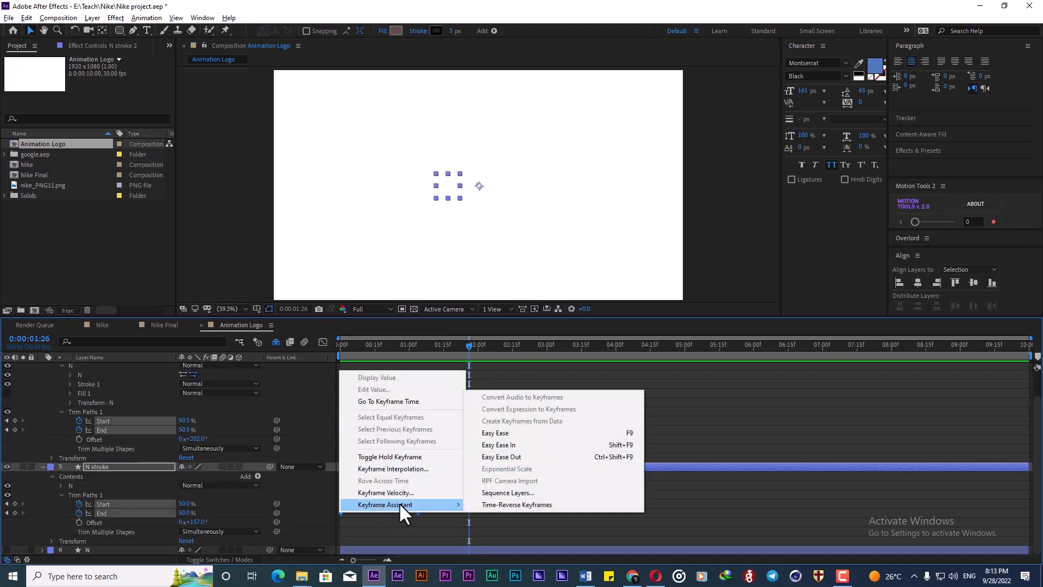
{"action": "left_click", "coordinate": [524, 447]}
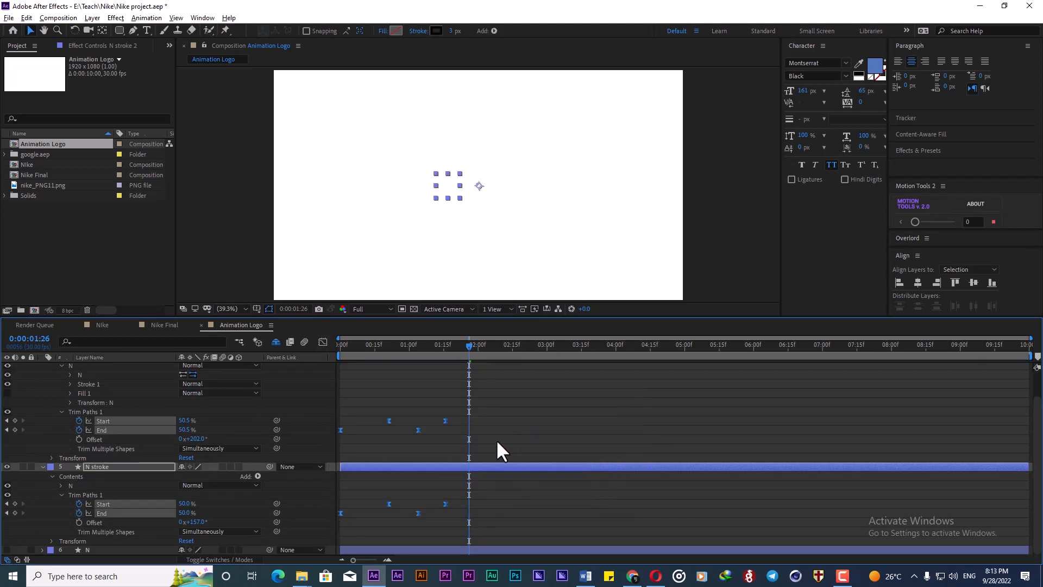
Adjust the closing handles of the Start and End speed curves of both N stroke layers and preview the animation from the start.
{"action": "left_click", "coordinate": [323, 342]}
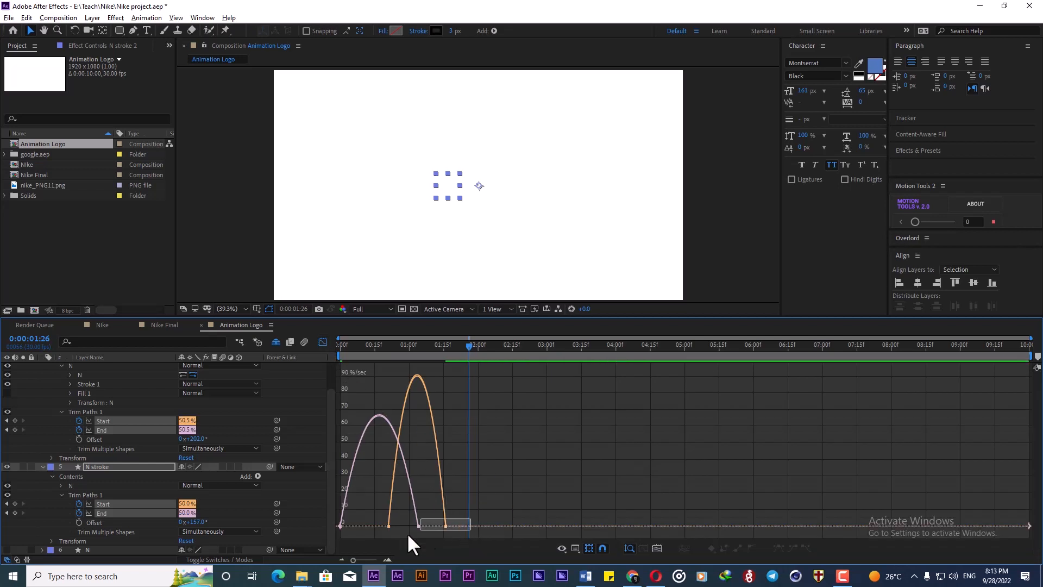
{"action": "left_click_drag", "start_coordinate": [472, 443], "coordinate": [359, 520]}
{"action": "left_click_drag", "start_coordinate": [435, 519], "coordinate": [426, 521]}
{"action": "left_click", "coordinate": [322, 341]}
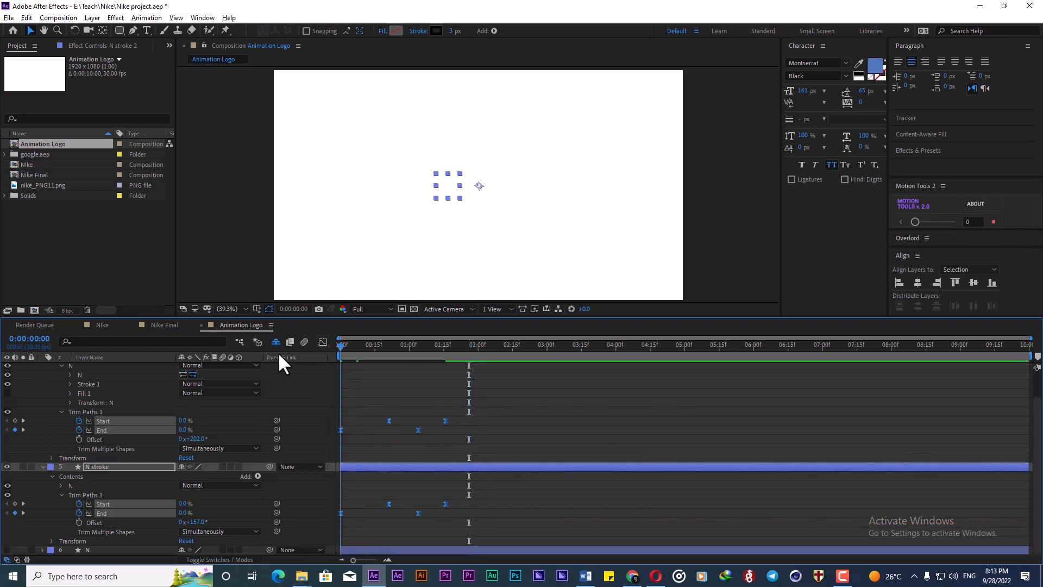
{"action": "key", "text": "space"}
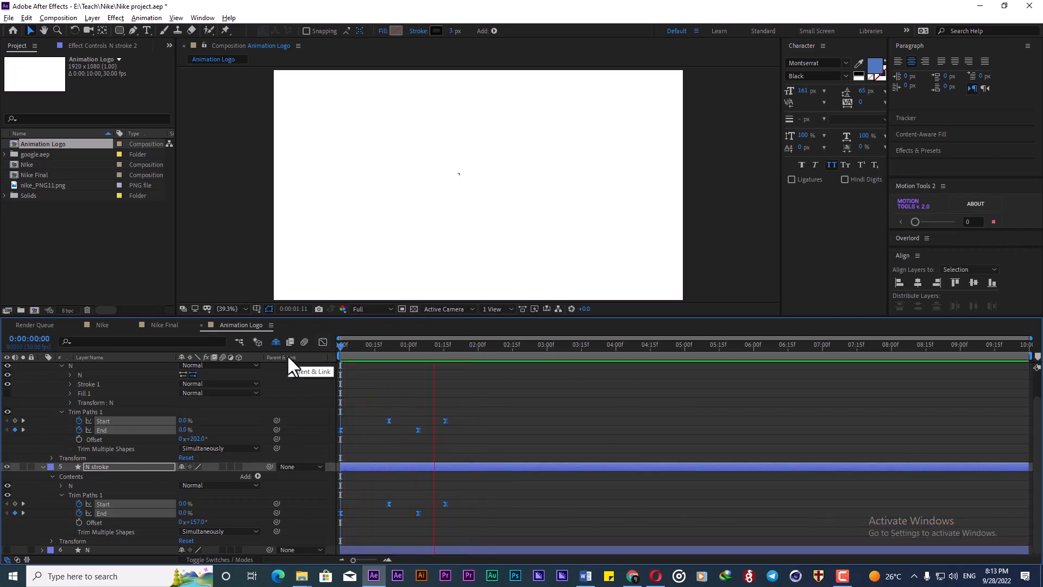
{"action": "key", "text": "space"}
Collapse both N stroke layers, go to 0:00:01:03 and make the blue N layer visible.
{"action": "scroll", "coordinate": [129, 411], "scroll_direction": "up", "scroll_amount": 2}
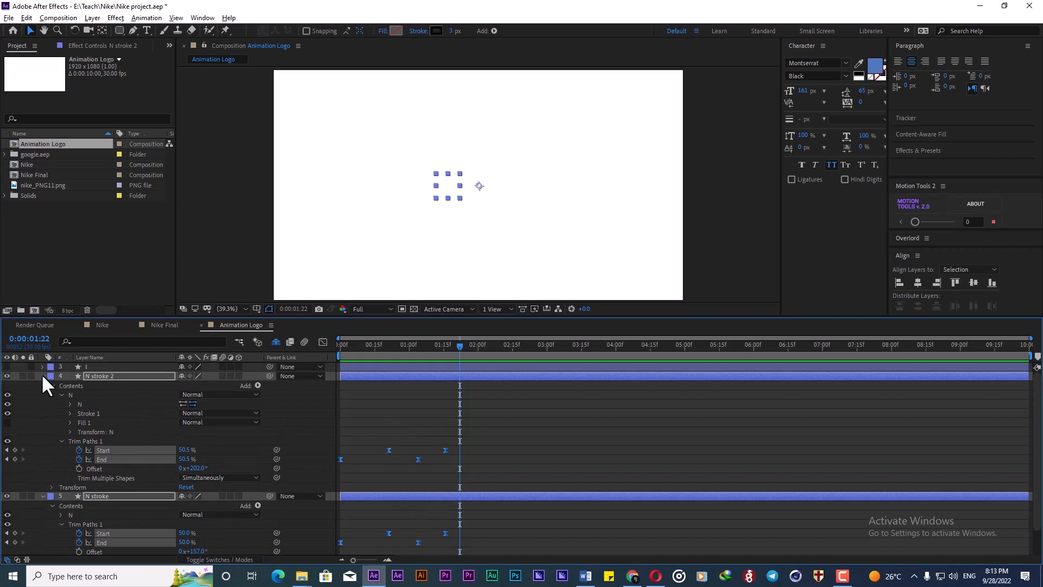
{"action": "left_click", "coordinate": [42, 376]}
{"action": "left_click", "coordinate": [113, 462]}
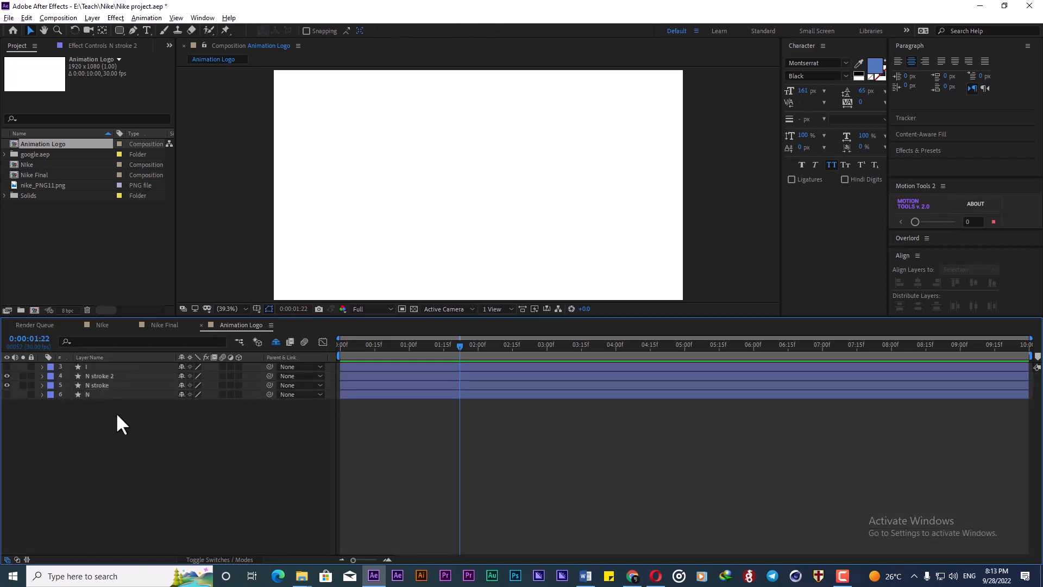
{"action": "mouse_move", "coordinate": [375, 347]}
{"action": "left_mouse_down"}
{"action": "mouse_move", "coordinate": [357, 360]}
{"action": "mouse_move", "coordinate": [416, 363]}
{"action": "left_mouse_up"}
{"action": "left_click", "coordinate": [7, 394]}
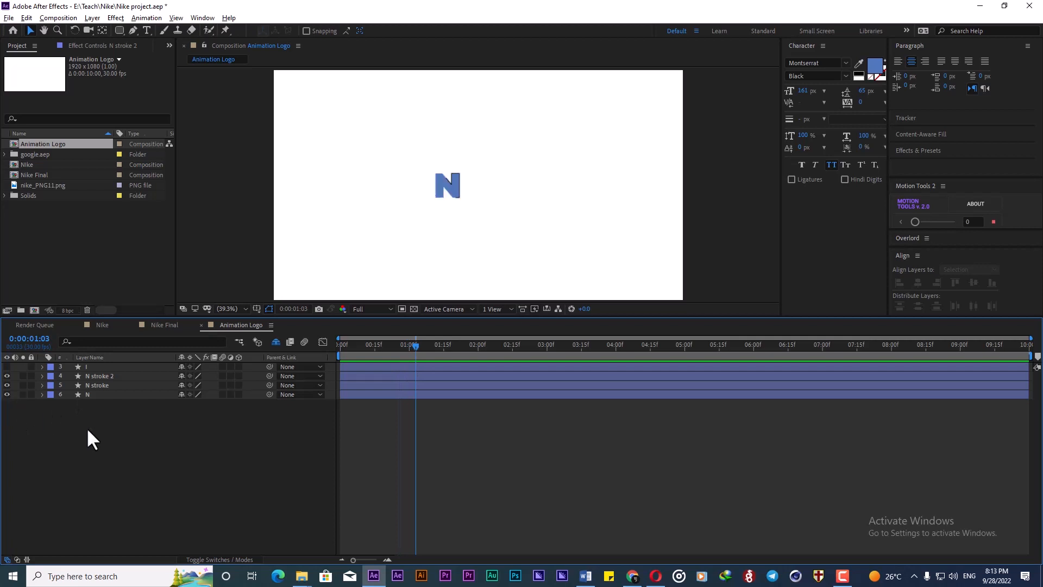
With the Pen tool, draw a vertical line over the N's left stem on a new shape layer and set its stroke width to 42 px.
{"action": "left_click", "coordinate": [97, 395]}
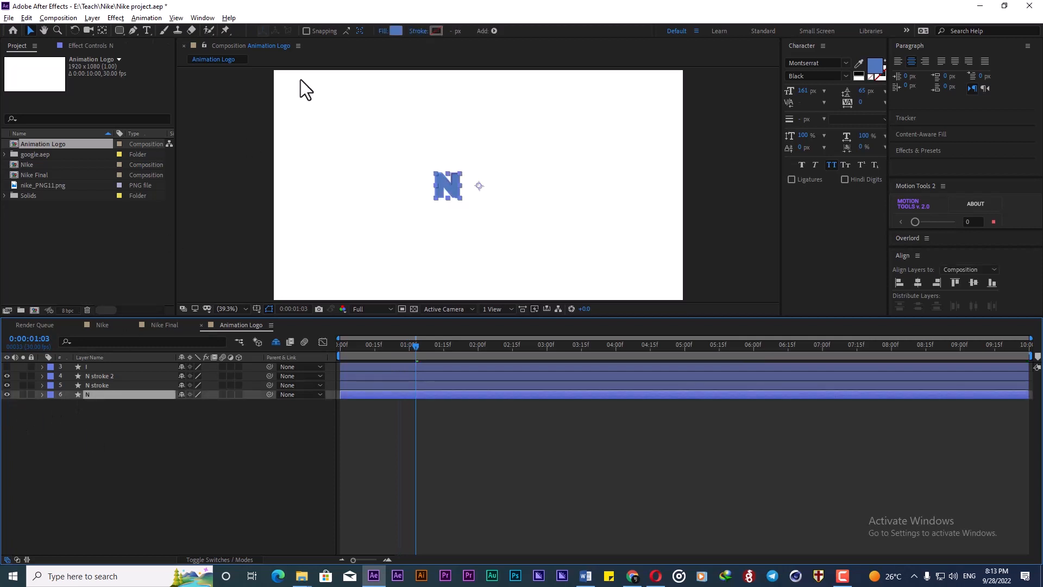
{"action": "left_click", "coordinate": [132, 31]}
{"action": "scroll", "coordinate": [433, 214], "scroll_direction": "up", "scroll_amount": 4}
{"action": "left_click_drag", "start_coordinate": [461, 179], "coordinate": [414, 186]}
{"action": "left_click", "coordinate": [193, 442]}
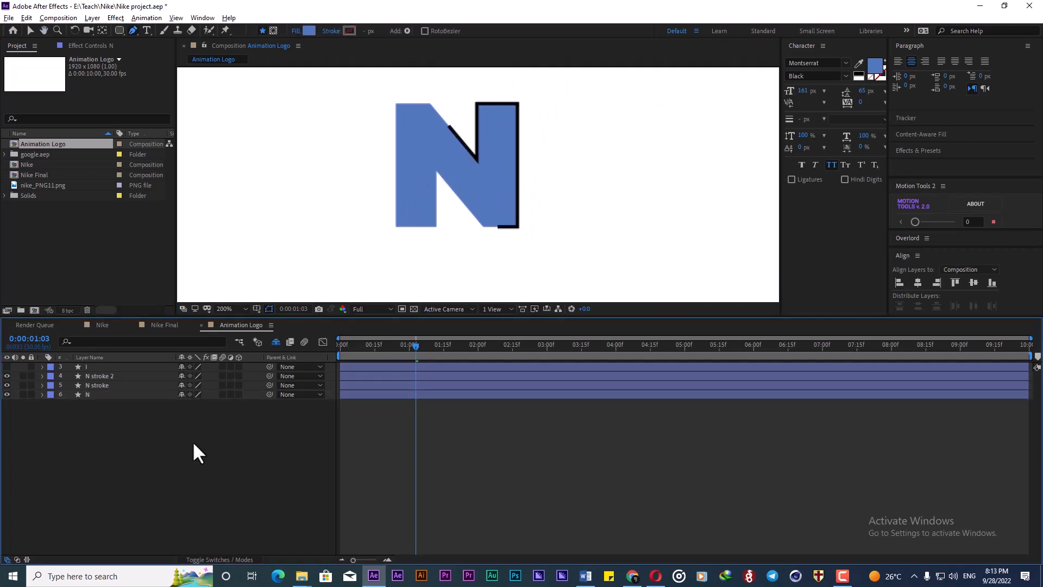
{"action": "left_click", "coordinate": [413, 243]}
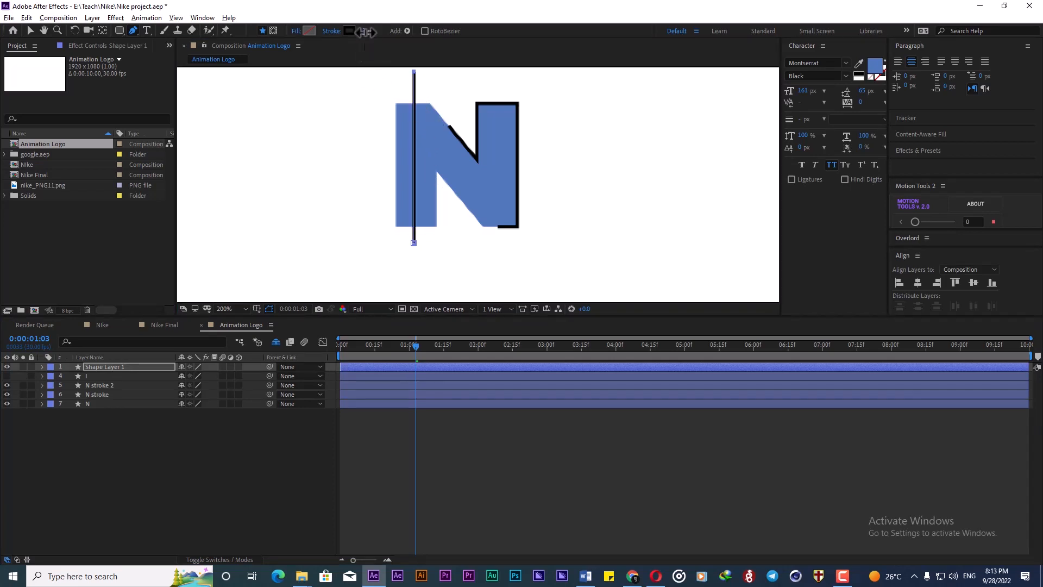
{"action": "left_click_drag", "start_coordinate": [363, 32], "coordinate": [391, 36]}
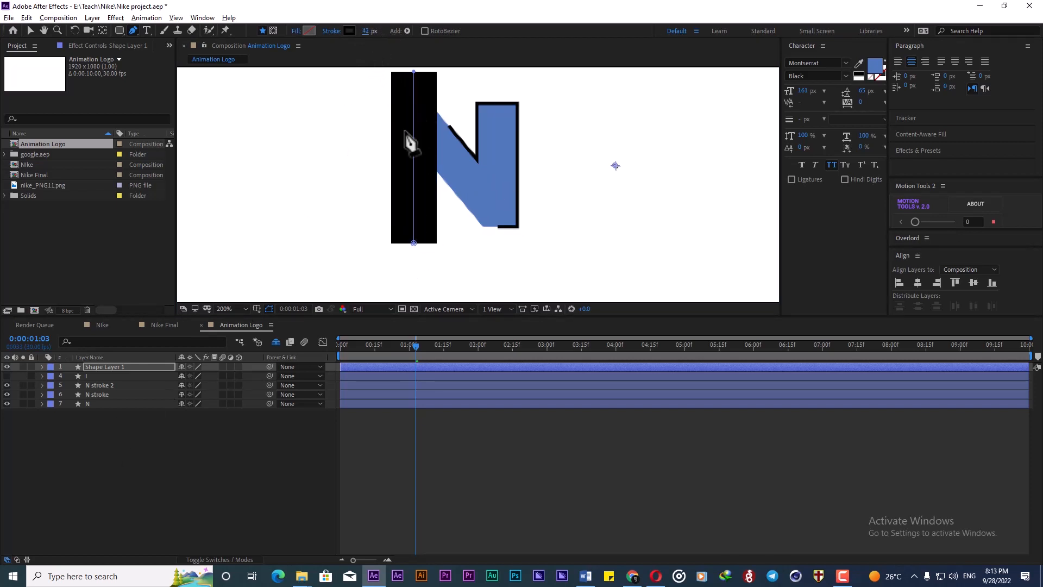
Add a diagonal Pen line to Shape Layer 1 that covers the N's diagonal, extending past its lower-right corner.
{"action": "left_click", "coordinate": [100, 367]}
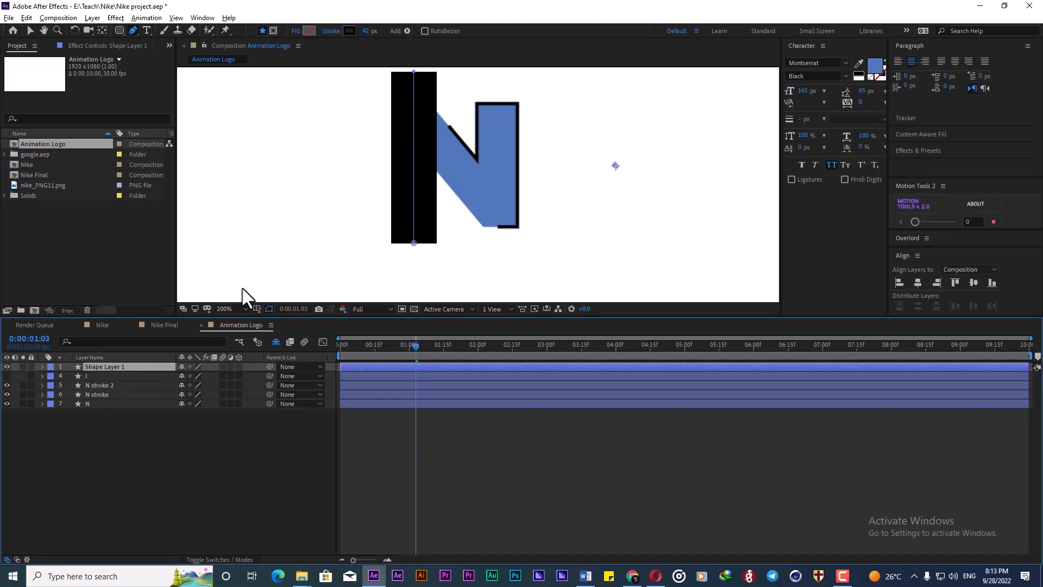
{"action": "left_click", "coordinate": [393, 96]}
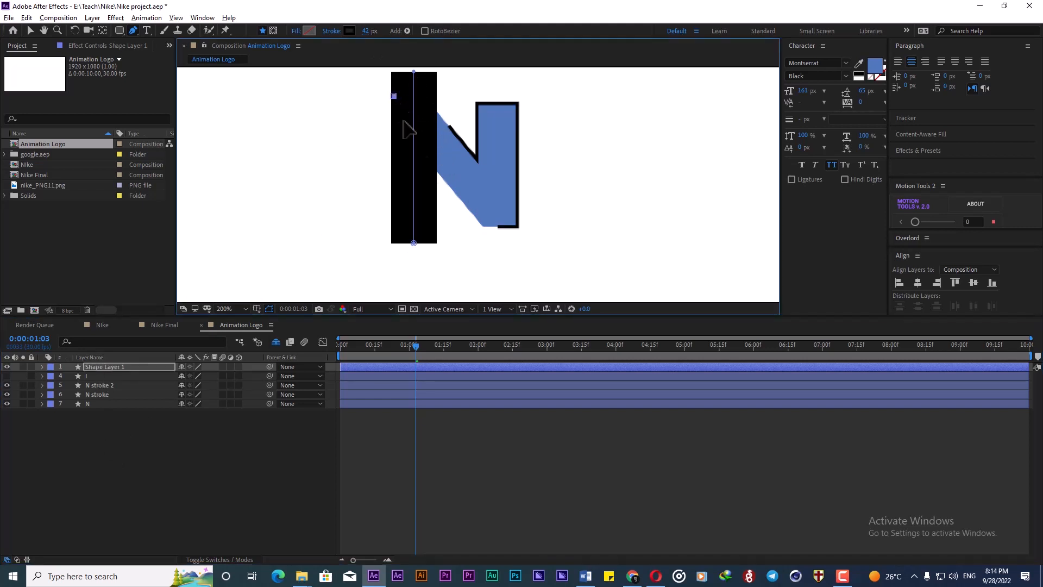
{"action": "left_click", "coordinate": [518, 240]}
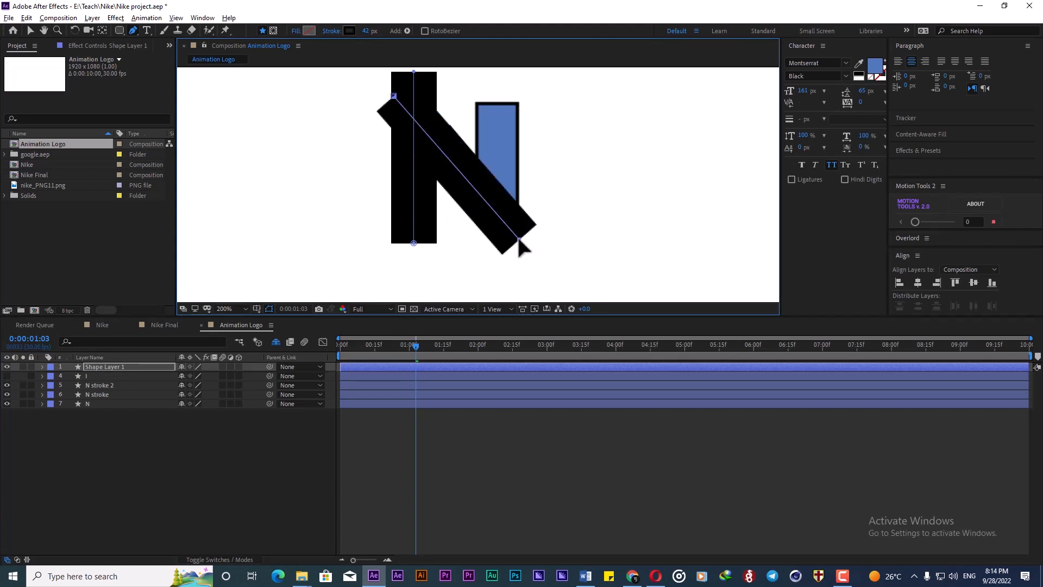
{"action": "mouse_move", "coordinate": [519, 240]}
{"action": "left_mouse_down"}
{"action": "mouse_move", "coordinate": [505, 253]}
{"action": "mouse_move", "coordinate": [520, 248]}
{"action": "left_mouse_up"}
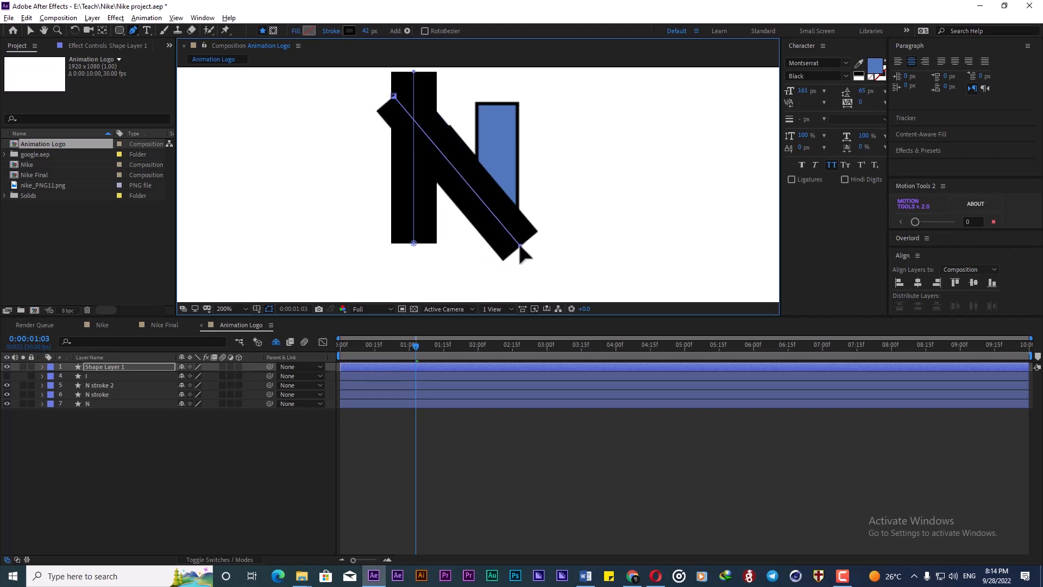
Add a vertical Pen line to Shape Layer 1 over the N's right stem and nudge its upper point slightly left.
{"action": "left_click", "coordinate": [117, 366]}
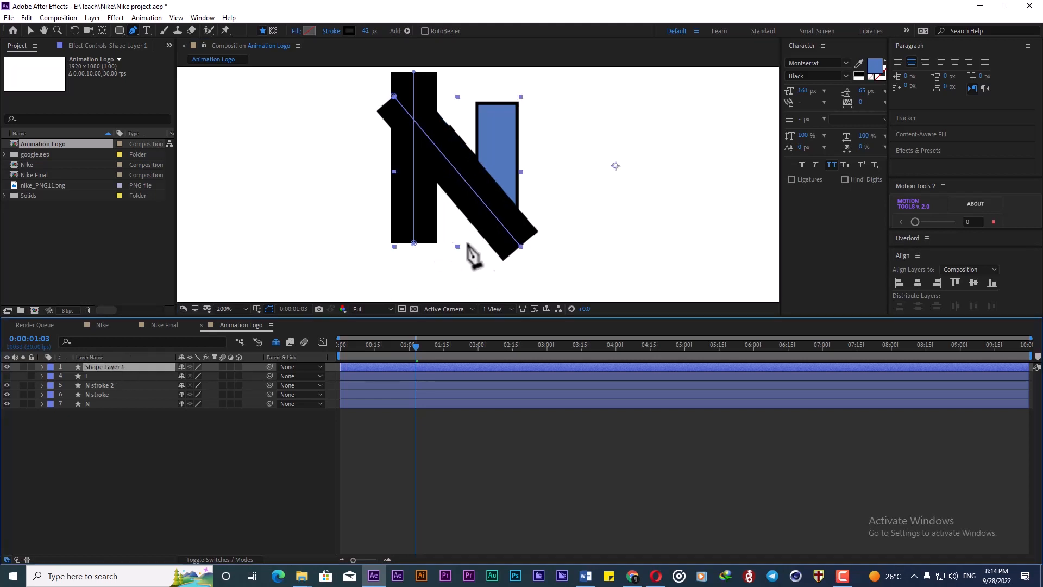
{"action": "left_click", "coordinate": [499, 236]}
{"action": "left_click", "coordinate": [498, 81]}
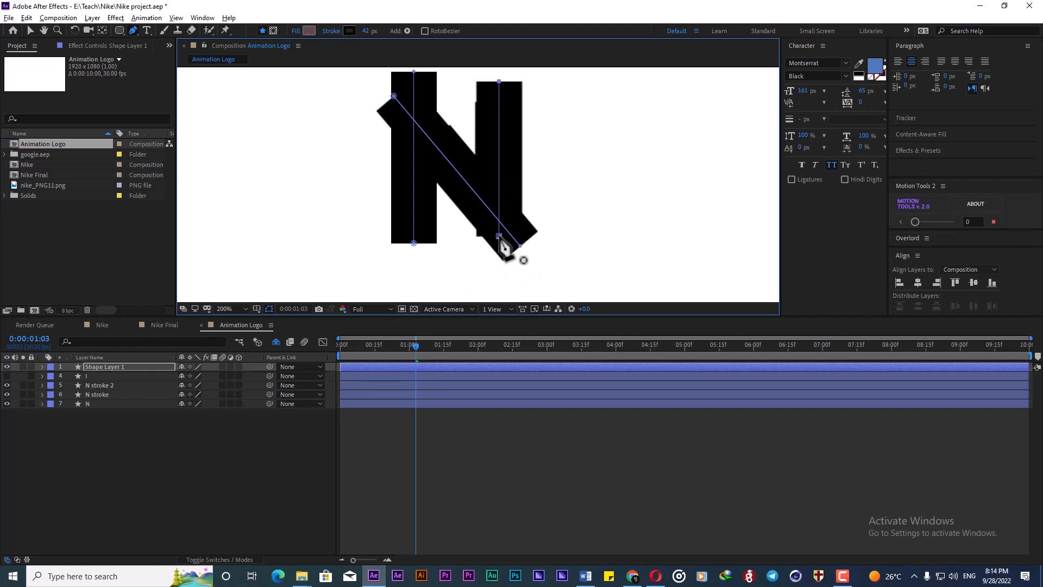
{"action": "key", "text": "v"}
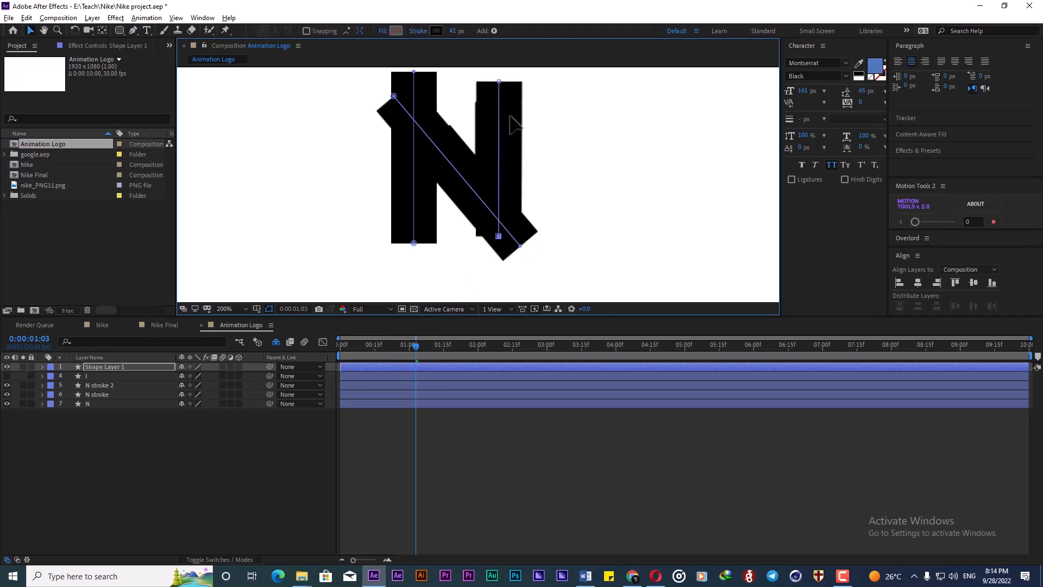
{"action": "left_click_drag", "start_coordinate": [498, 81], "coordinate": [496, 81]}
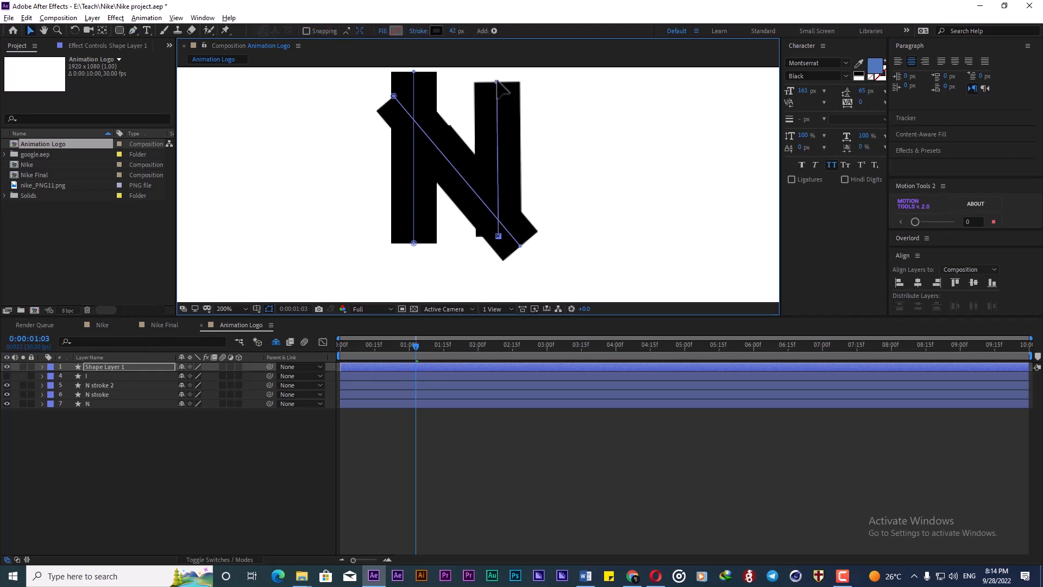
Expand the contents of Shape Layer 1 and add Trim Paths to Shape 1, the left stem line.
{"action": "left_click", "coordinate": [90, 357]}
{"action": "left_click", "coordinate": [41, 368]}
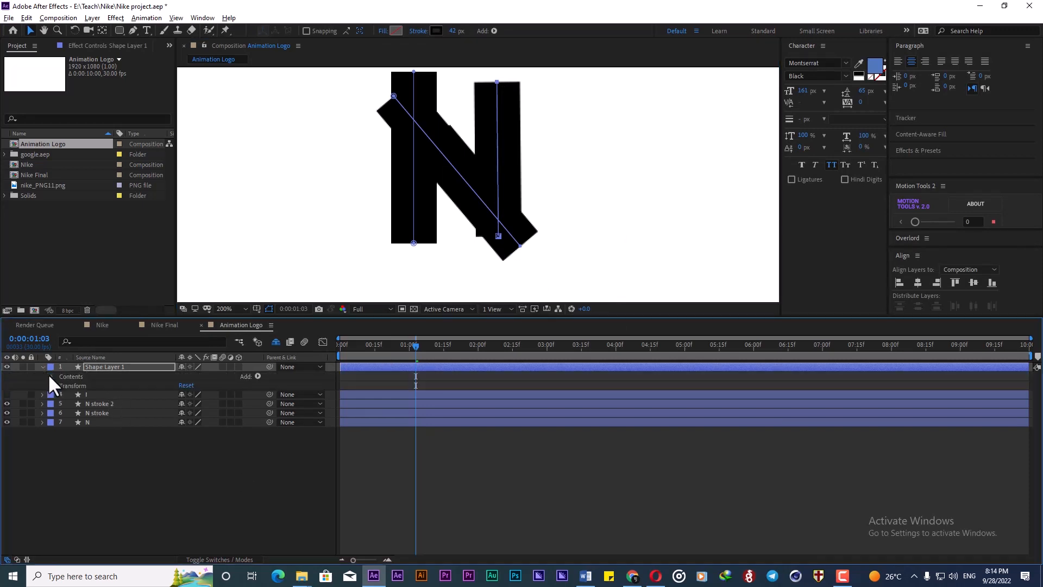
{"action": "left_click", "coordinate": [52, 377]}
{"action": "left_click", "coordinate": [135, 404]}
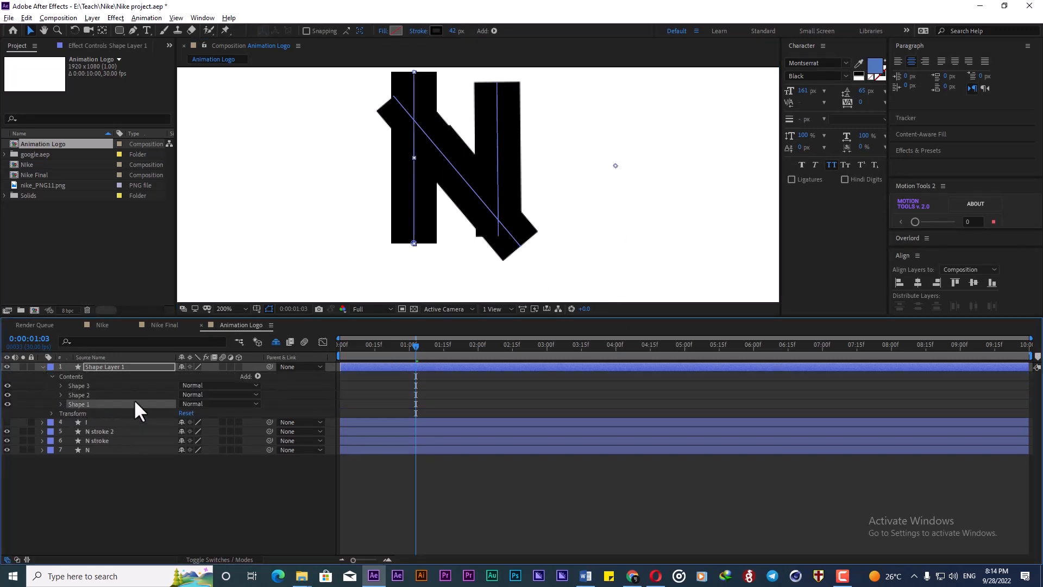
{"action": "left_click", "coordinate": [258, 376]}
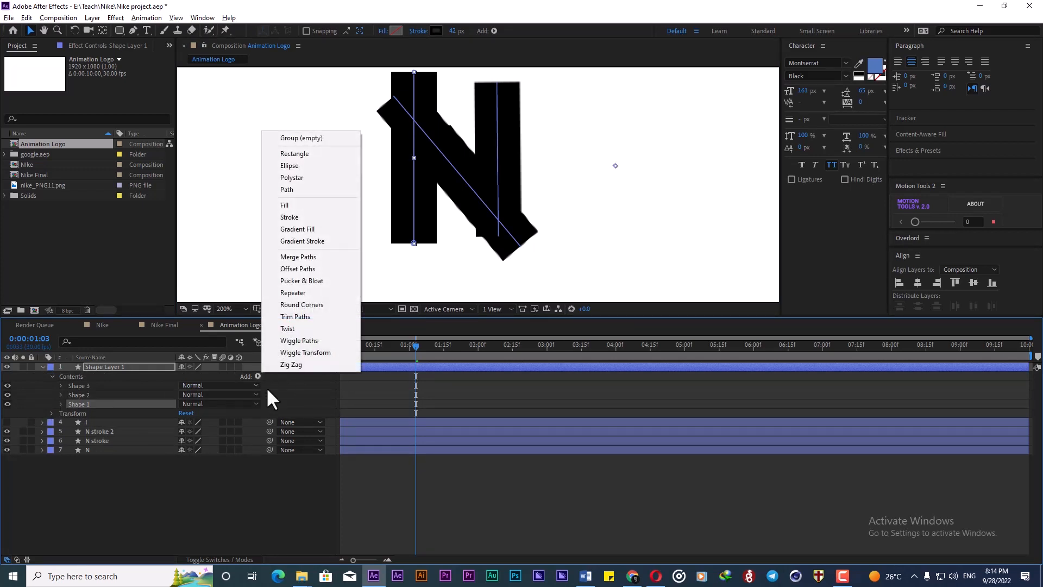
{"action": "left_click", "coordinate": [298, 316]}
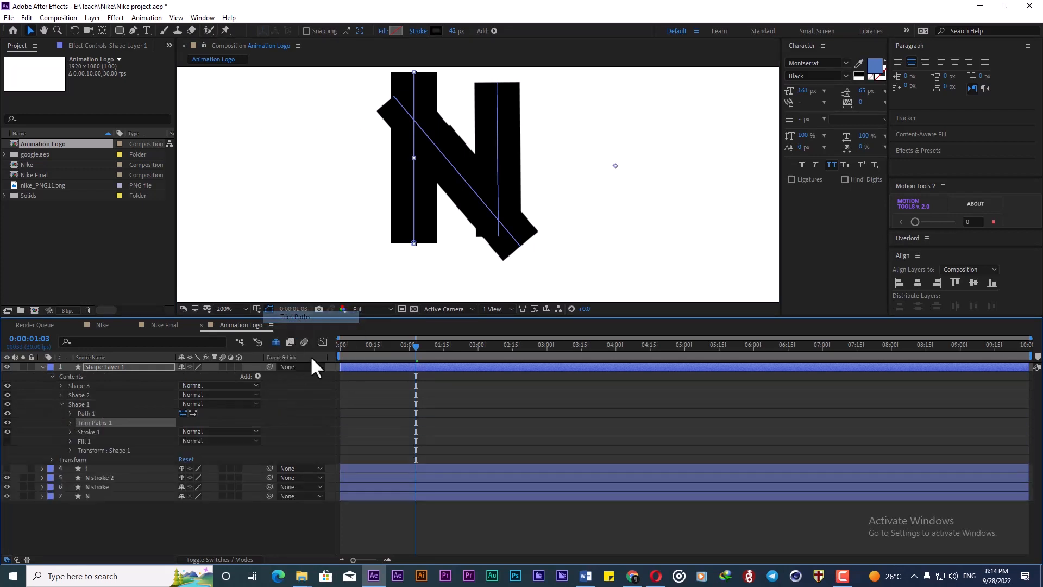
Keyframe Shape 1's Trim Paths End from 0% at 0:00:00:00 to 100% at about frame 14, and scrub through the reveal.
{"action": "left_click_drag", "start_coordinate": [365, 344], "coordinate": [298, 350]}
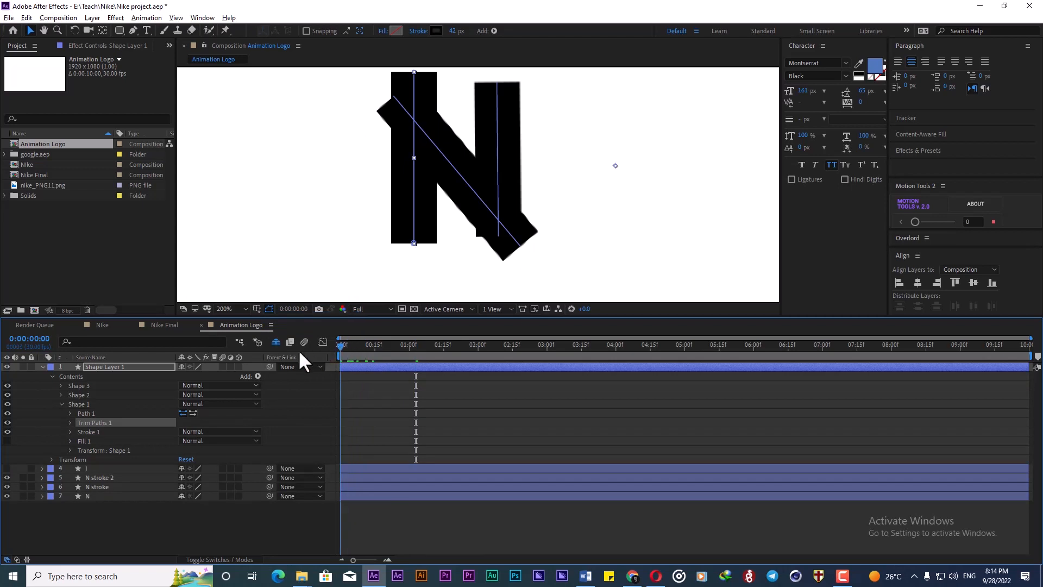
{"action": "left_click", "coordinate": [70, 422]}
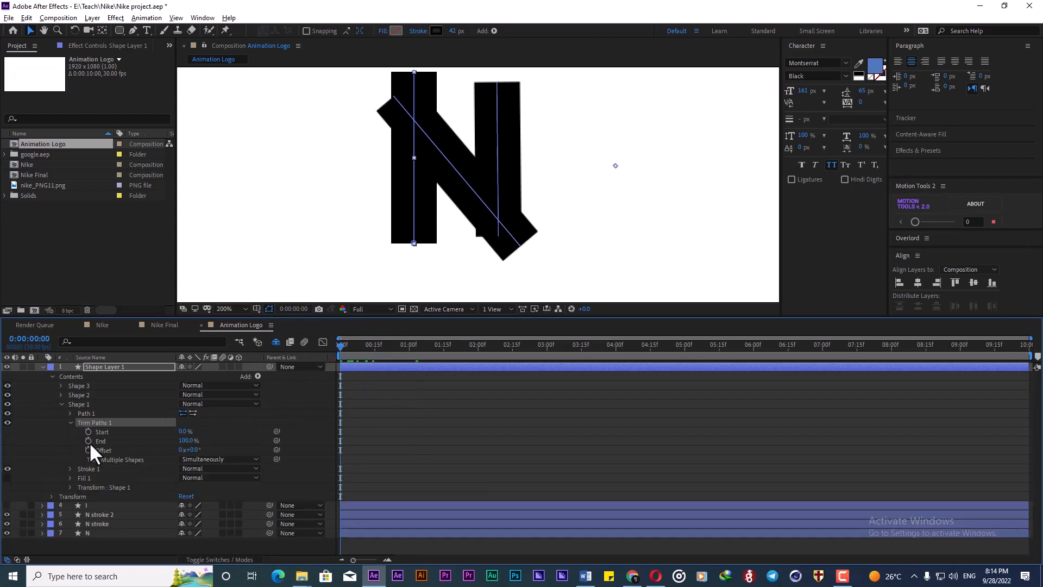
{"action": "left_click", "coordinate": [88, 439]}
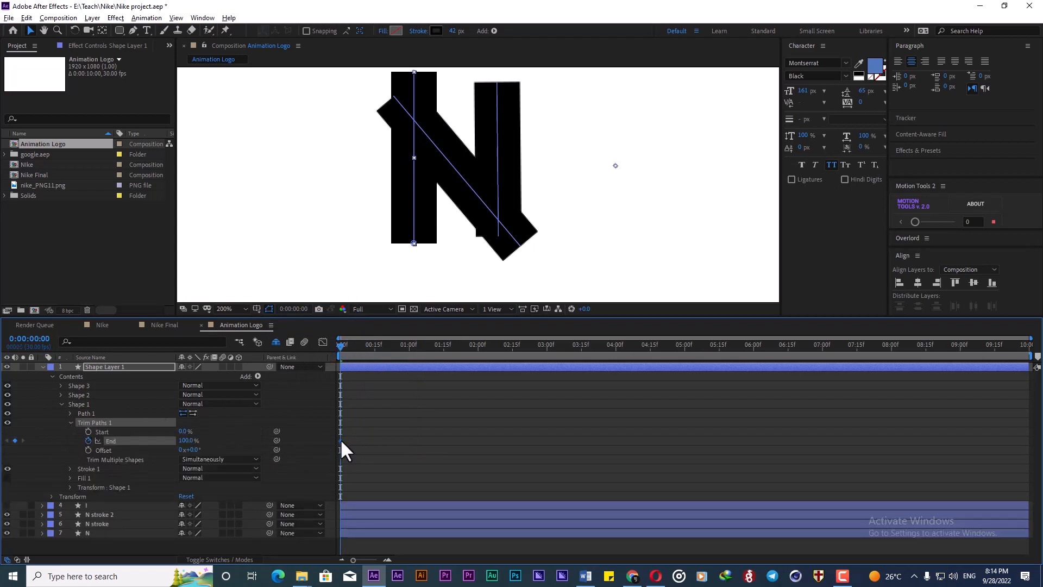
{"action": "left_click_drag", "start_coordinate": [382, 441], "coordinate": [390, 441]}
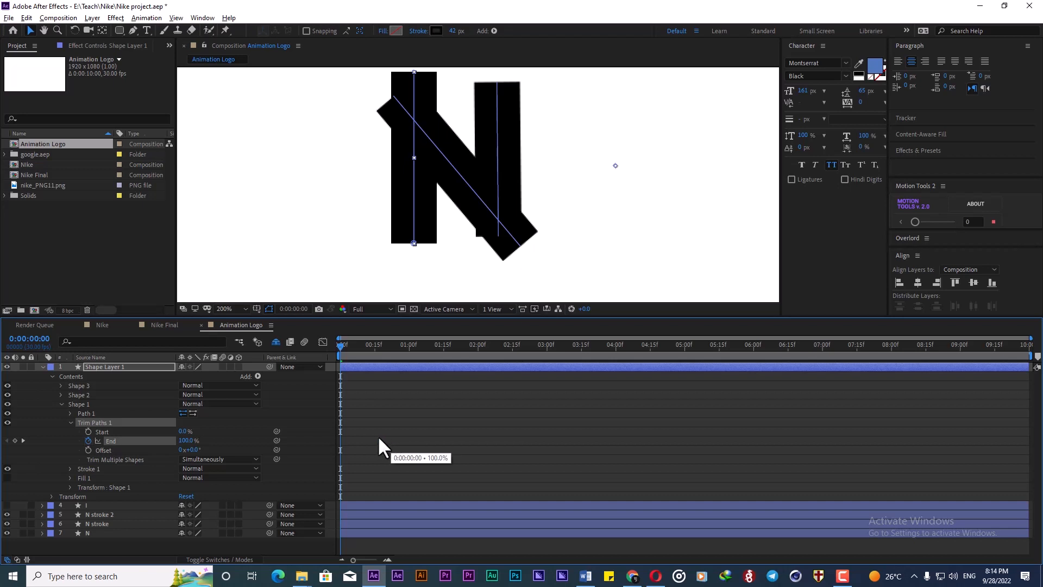
{"action": "left_click_drag", "start_coordinate": [190, 441], "coordinate": [116, 443]}
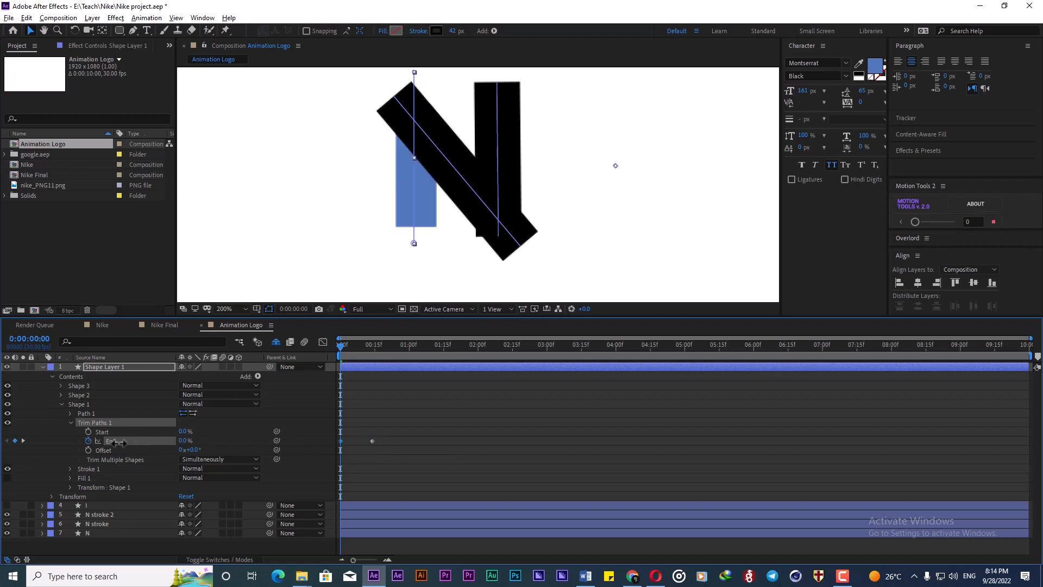
{"action": "left_click_drag", "start_coordinate": [344, 344], "coordinate": [359, 342]}
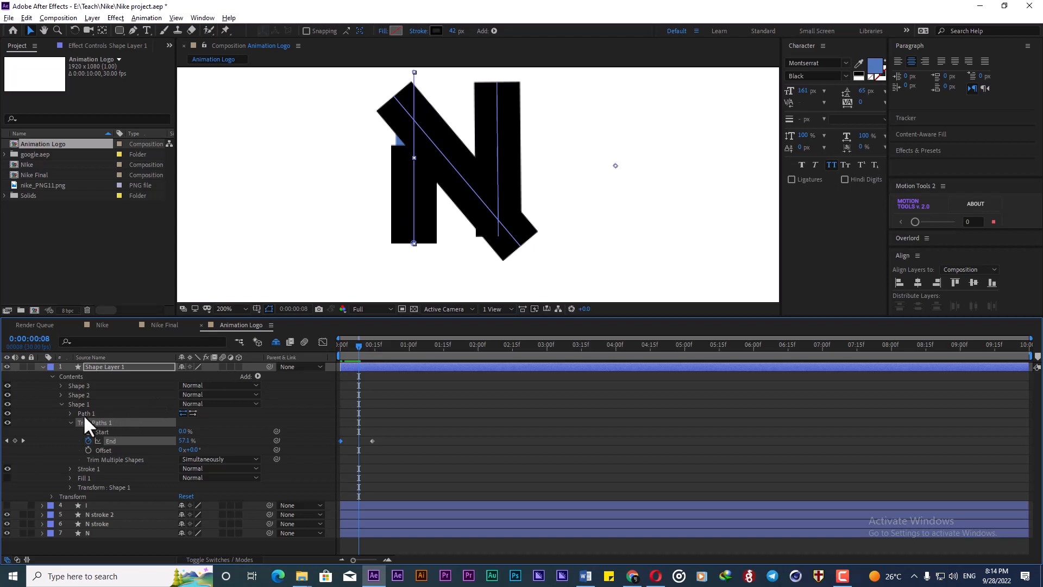
Apply Easy Ease to Shape 1's Trim Paths End keyframes, shift the speed peak toward the start in the Graph Editor, and preview.
{"action": "left_click_drag", "start_coordinate": [404, 433], "coordinate": [338, 446]}
{"action": "key", "text": "F9"}
{"action": "key", "text": "shift+F3"}
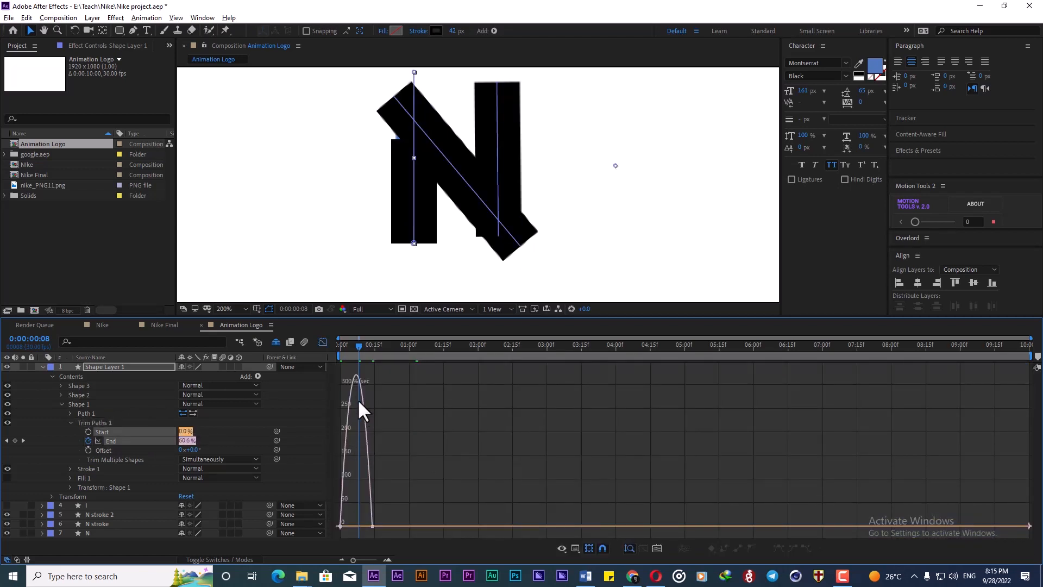
{"action": "left_click_drag", "start_coordinate": [356, 347], "coordinate": [336, 348]}
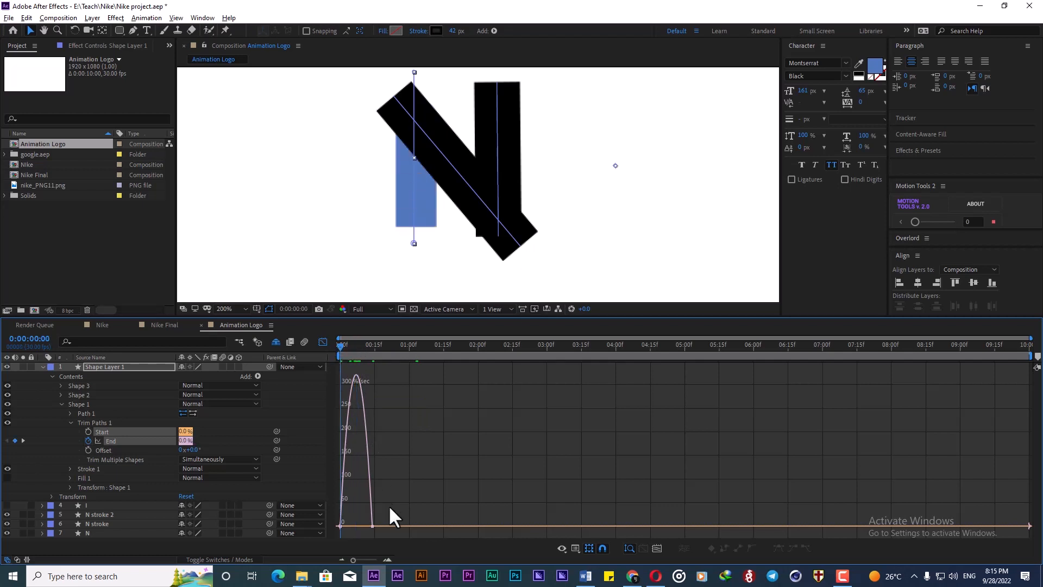
{"action": "left_click_drag", "start_coordinate": [385, 517], "coordinate": [359, 521]}
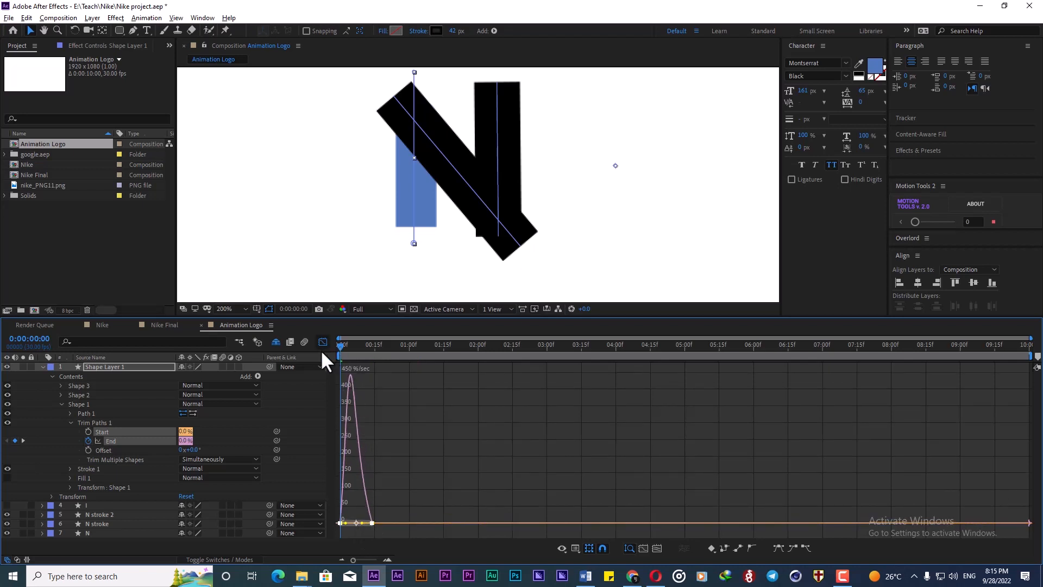
{"action": "key", "text": "space"}
{"action": "left_click", "coordinate": [323, 342]}
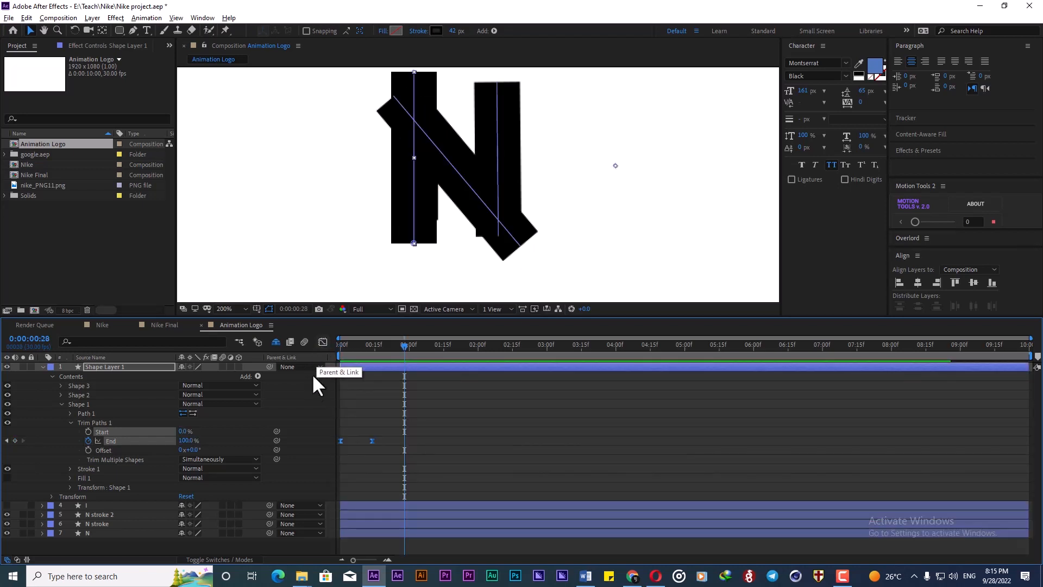
Copy Shape 1's Trim Paths to Shape 2 starting at about frame 6 and Shape 3 at 0:00:00:12, and preview.
{"action": "left_click", "coordinate": [301, 404]}
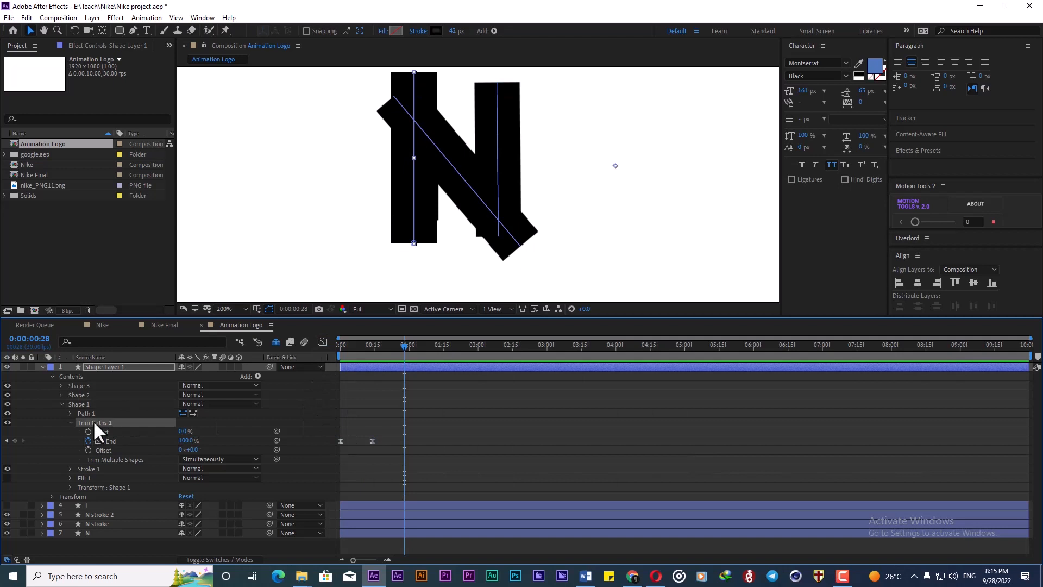
{"action": "left_click", "coordinate": [81, 394]}
{"action": "left_click", "coordinate": [360, 345]}
{"action": "left_click_drag", "start_coordinate": [357, 342], "coordinate": [367, 357]}
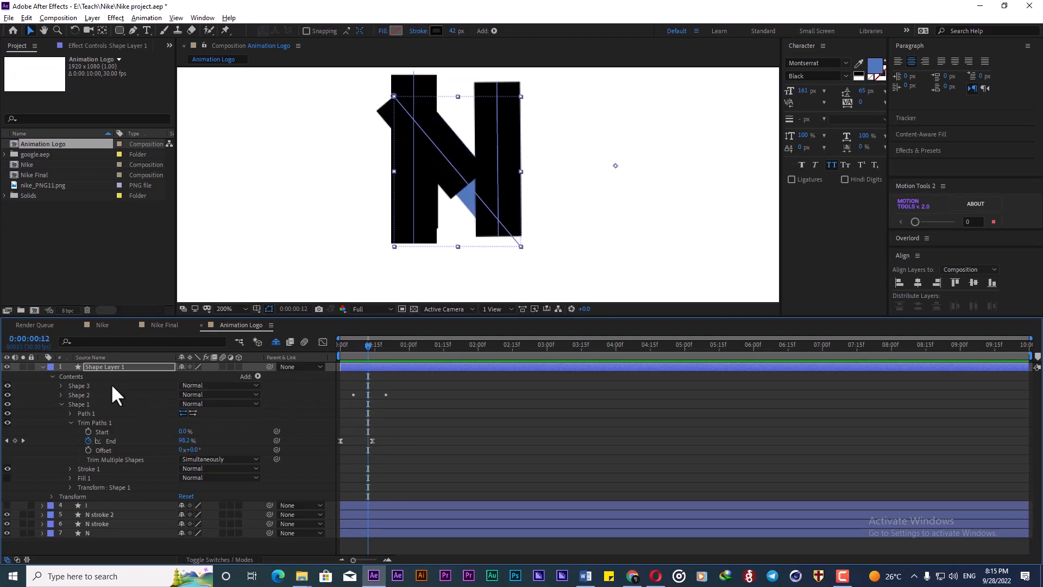
{"action": "left_click", "coordinate": [84, 384]}
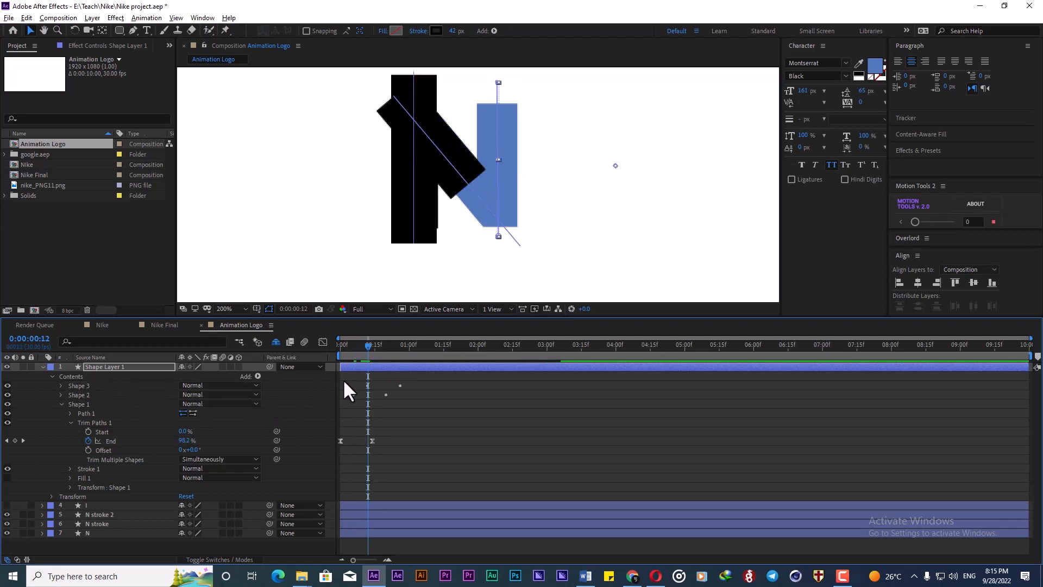
{"action": "key", "text": "space"}
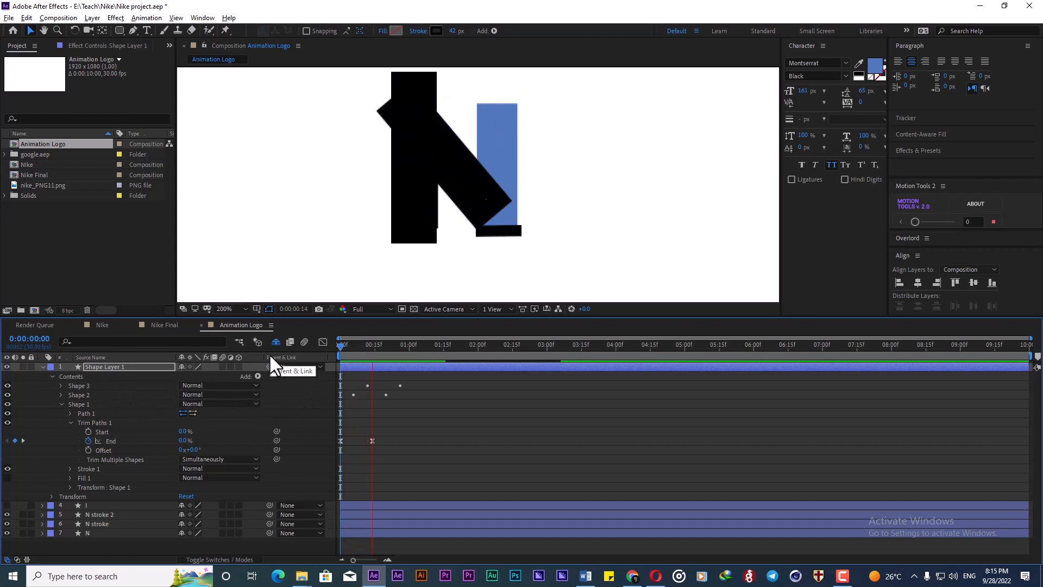
{"action": "key", "text": "space"}
Collapse Shape Layer 1, rename it as N mask, and place it directly above the N layer.
{"action": "left_click", "coordinate": [43, 366]}
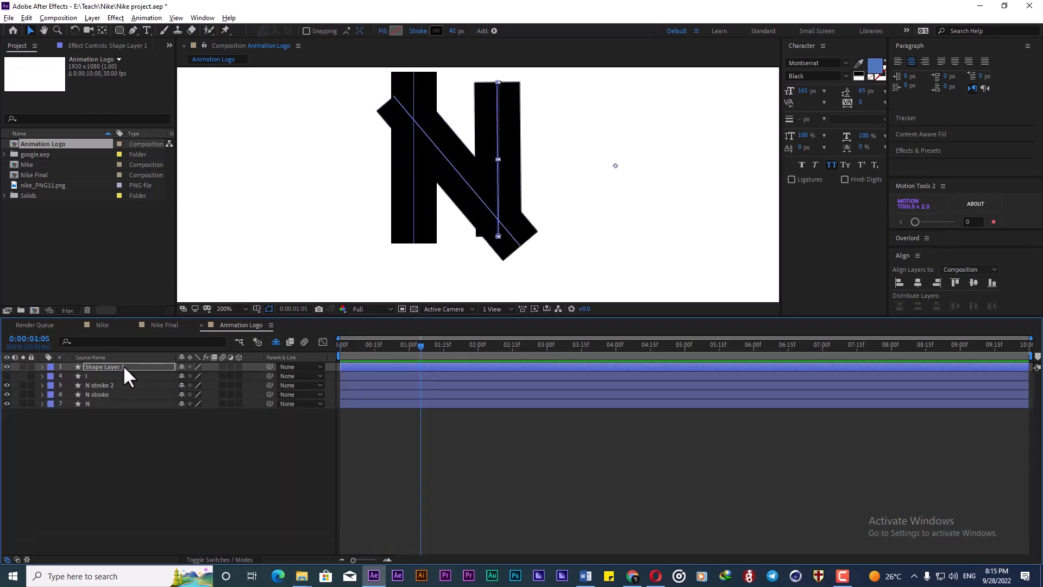
{"action": "left_click", "coordinate": [123, 367]}
{"action": "key", "text": "Return"}
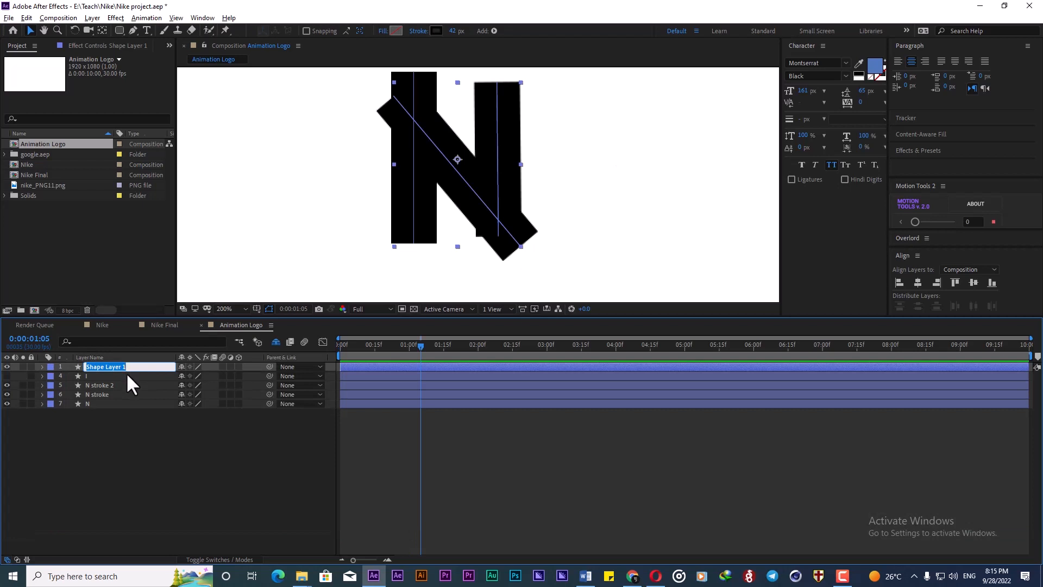
{"action": "type", "text": "N mask"}
{"action": "key", "text": "Return"}
{"action": "left_click_drag", "start_coordinate": [99, 364], "coordinate": [97, 397]}
Set the N layer's track matte to Alpha Matte "N mask" and preview the reveal from the start.
{"action": "left_click", "coordinate": [106, 403]}
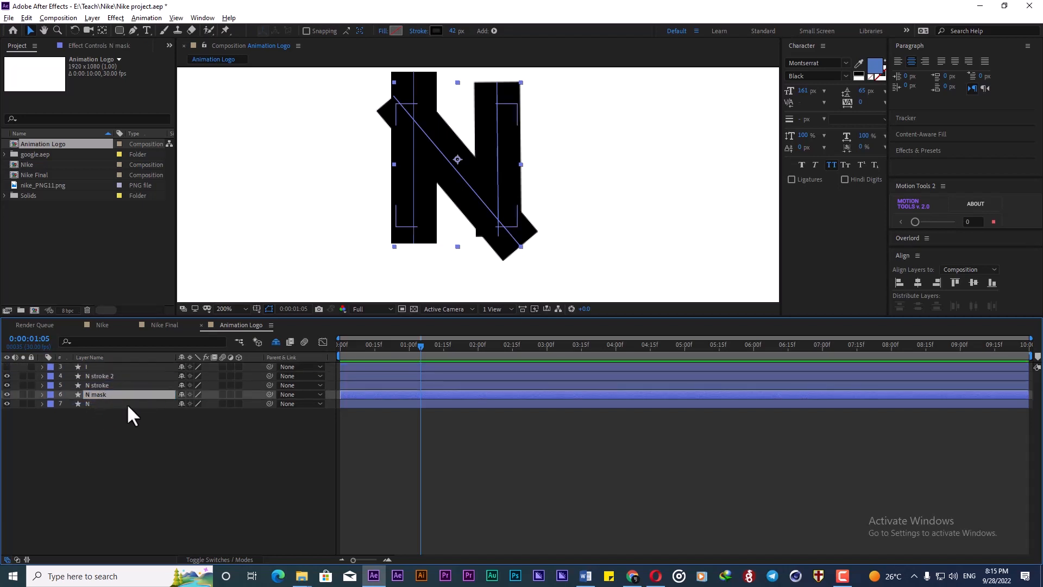
{"action": "left_click", "coordinate": [220, 560]}
{"action": "left_click", "coordinate": [233, 403]}
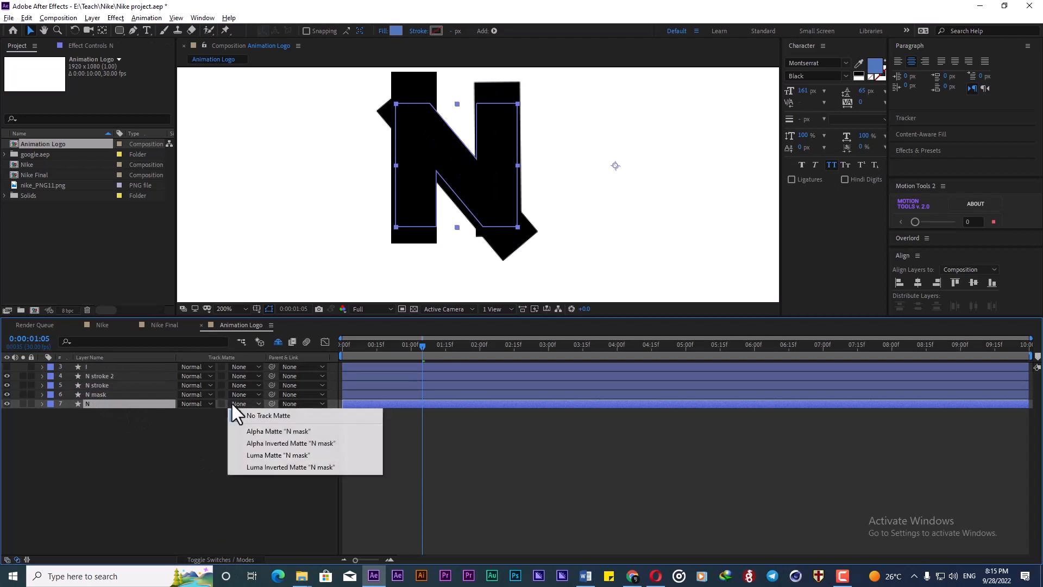
{"action": "left_click", "coordinate": [249, 432]}
{"action": "left_click_drag", "start_coordinate": [393, 342], "coordinate": [294, 357]}
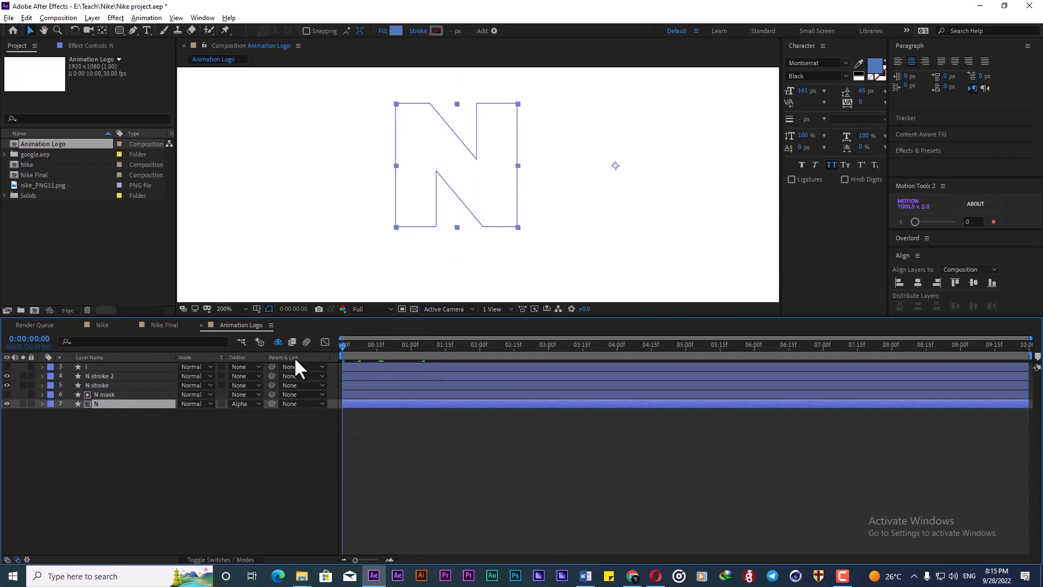
{"action": "key", "text": "space"}
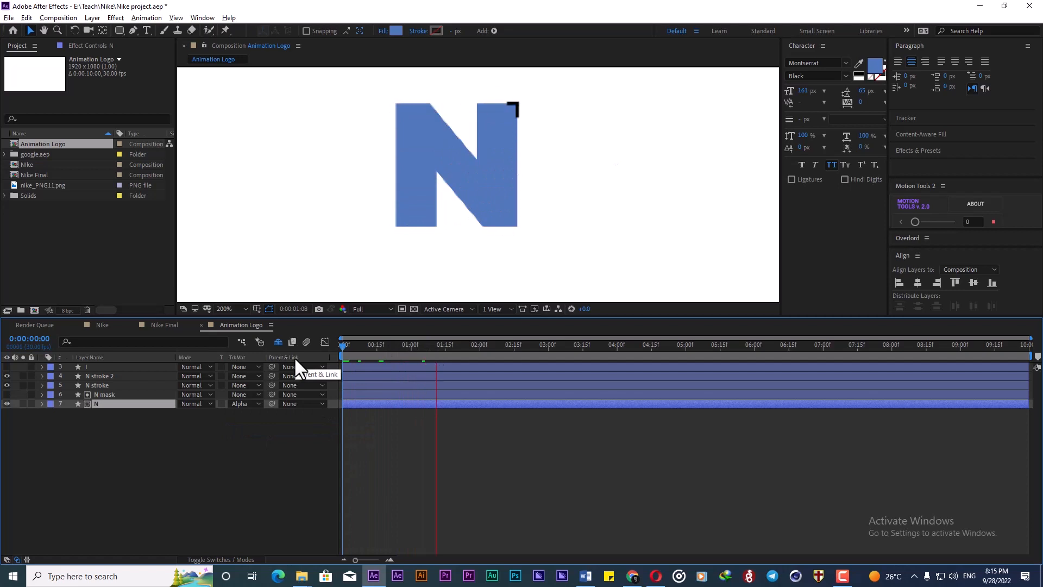
Delay the N mask layer to start at about frame 13 and preview the fill against the outline animation.
{"action": "left_click", "coordinate": [101, 394]}
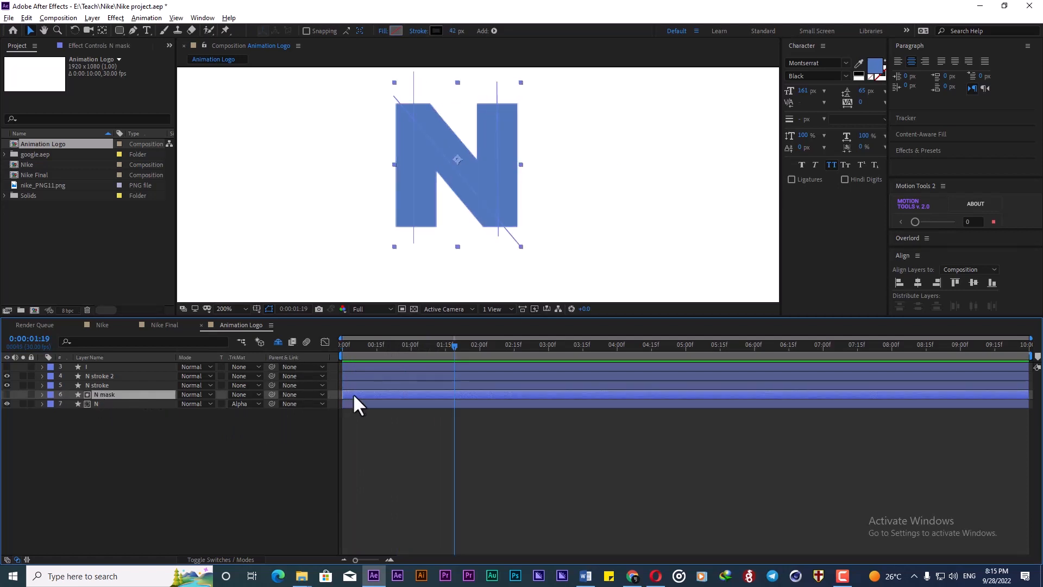
{"action": "left_click_drag", "start_coordinate": [355, 392], "coordinate": [381, 392]}
{"action": "left_click_drag", "start_coordinate": [361, 345], "coordinate": [287, 343]}
{"action": "key", "text": "space"}
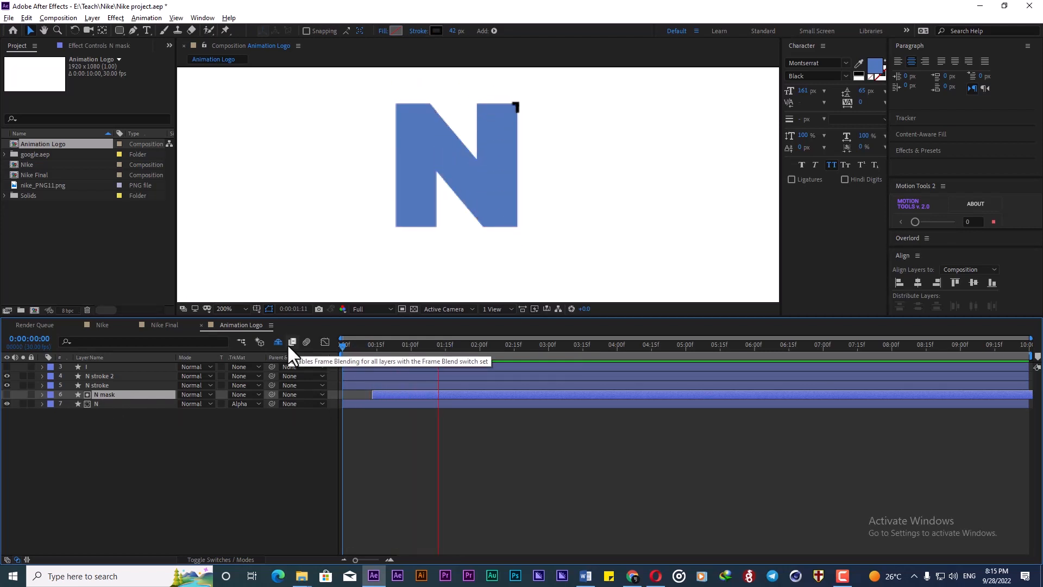
{"action": "key", "text": "space"}
{"action": "left_click_drag", "start_coordinate": [371, 345], "coordinate": [294, 345]}
{"action": "key", "text": "space"}
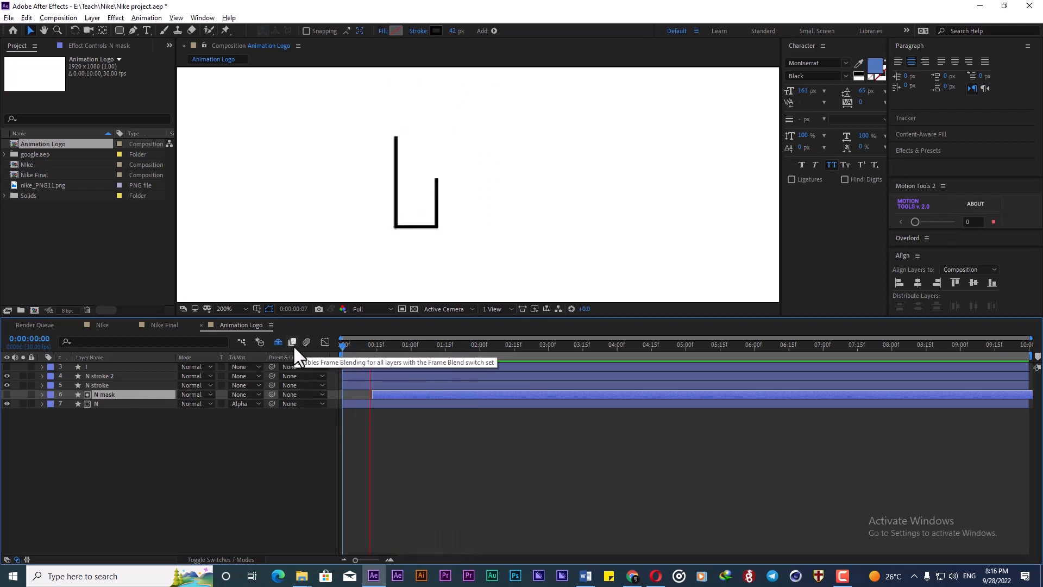
{"action": "key", "text": "space"}
Delay the N mask layer further in two moves, to about frame 18 and about frame 23, previewing after each.
{"action": "left_click_drag", "start_coordinate": [396, 392], "coordinate": [408, 392]}
{"action": "left_click_drag", "start_coordinate": [376, 350], "coordinate": [290, 346]}
{"action": "key", "text": "space"}
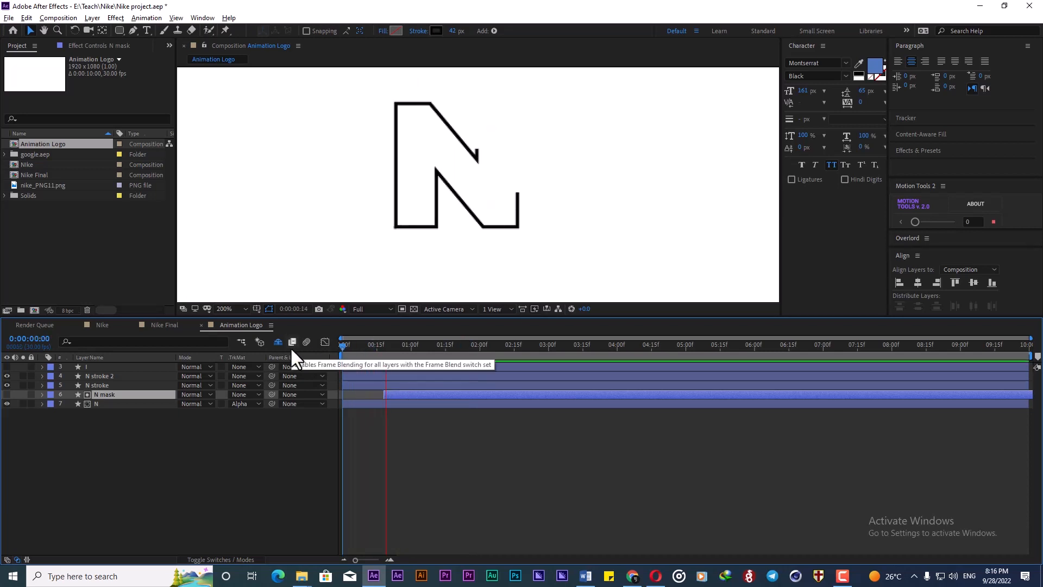
{"action": "key", "text": "space"}
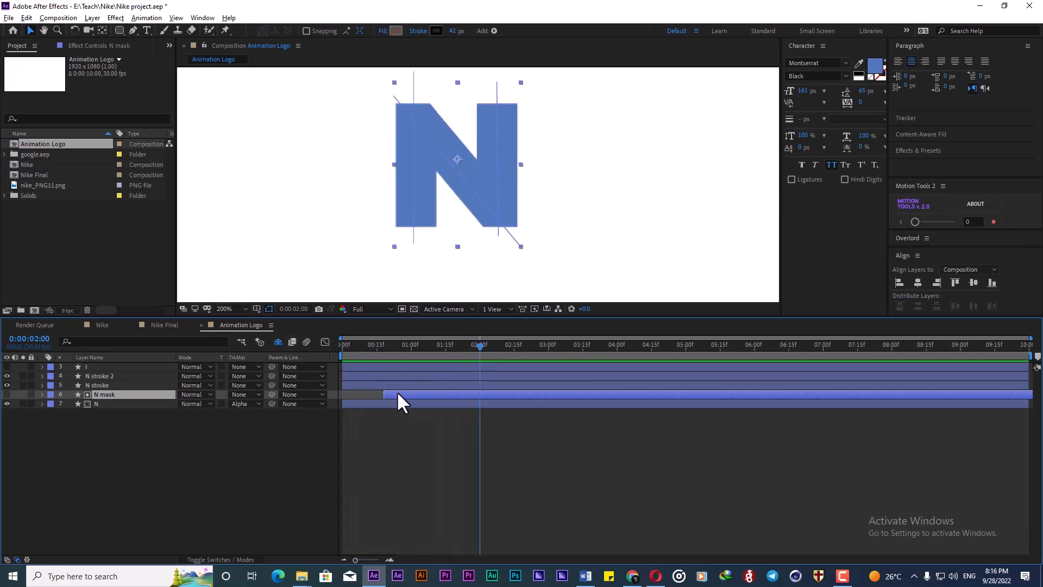
{"action": "left_click_drag", "start_coordinate": [397, 393], "coordinate": [409, 389]}
{"action": "left_click_drag", "start_coordinate": [380, 349], "coordinate": [289, 353]}
{"action": "key", "text": "space"}
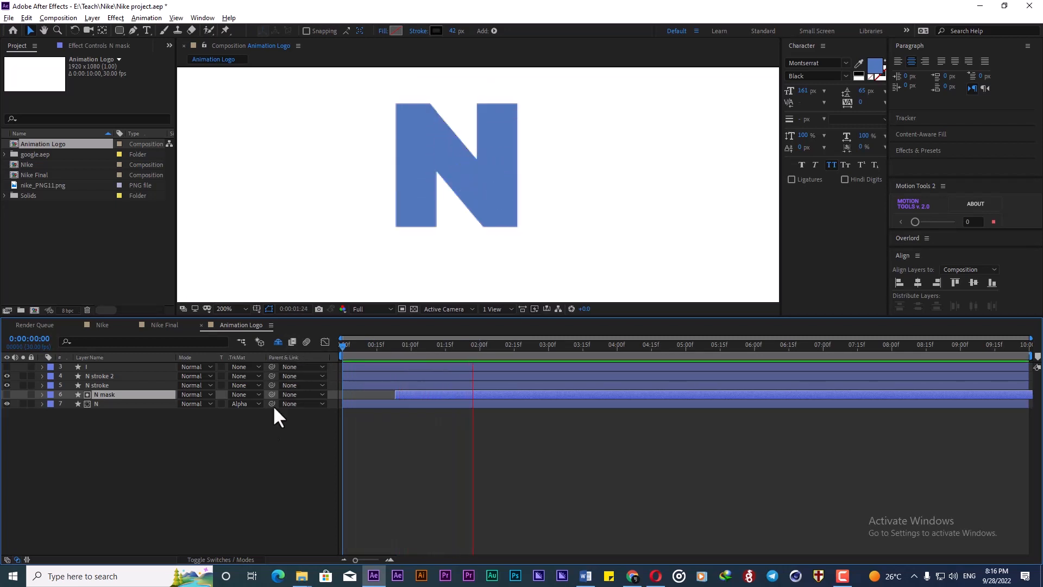
{"action": "left_click", "coordinate": [288, 429]}
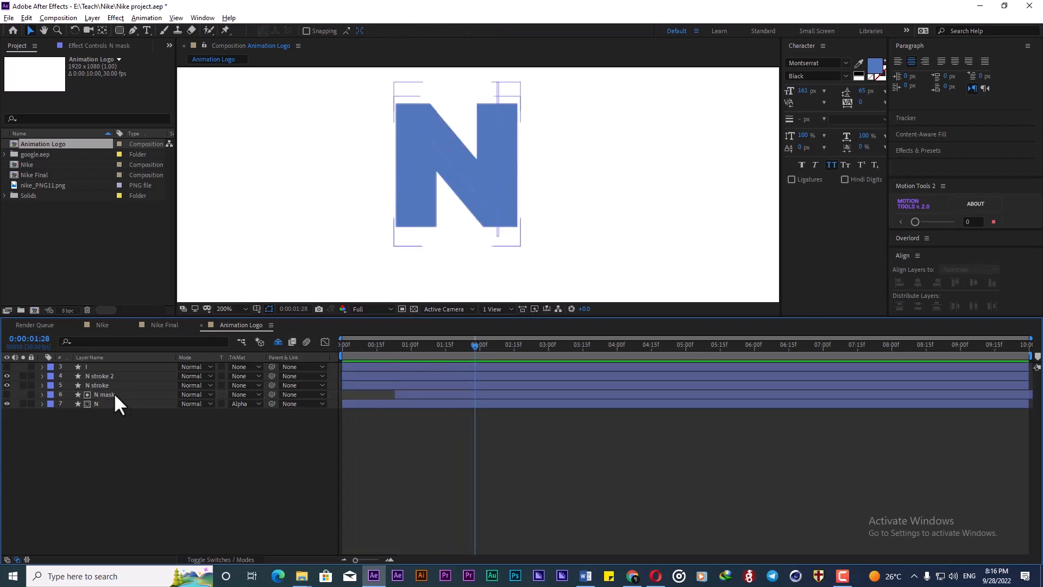
Set the label color of the N stroke 2, N stroke, N mask and N layers to Yellow.
{"action": "left_click", "coordinate": [100, 377]}
{"action": "left_click", "coordinate": [103, 402], "text": "shift"}
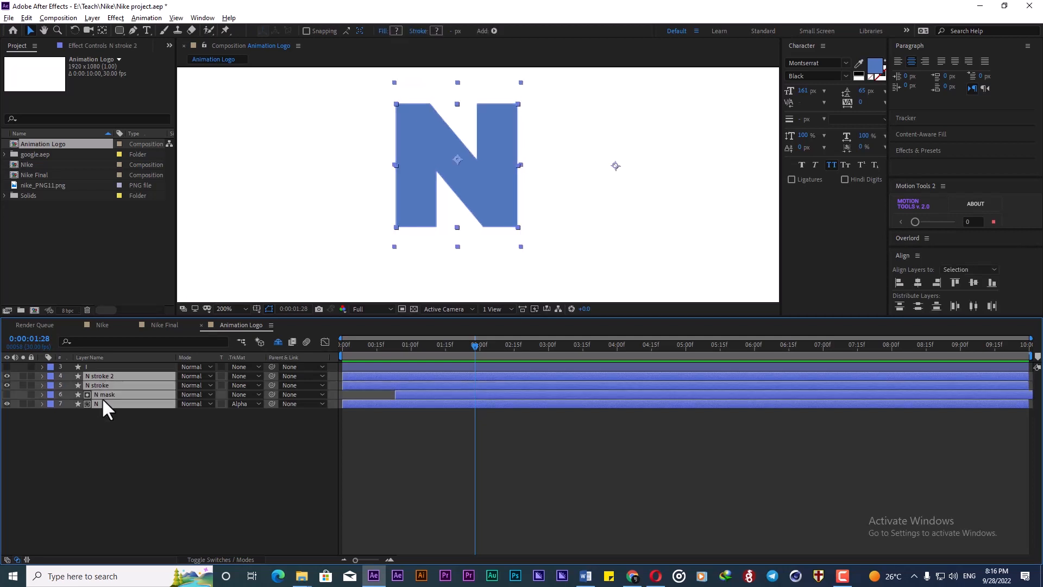
{"action": "left_click", "coordinate": [50, 403]}
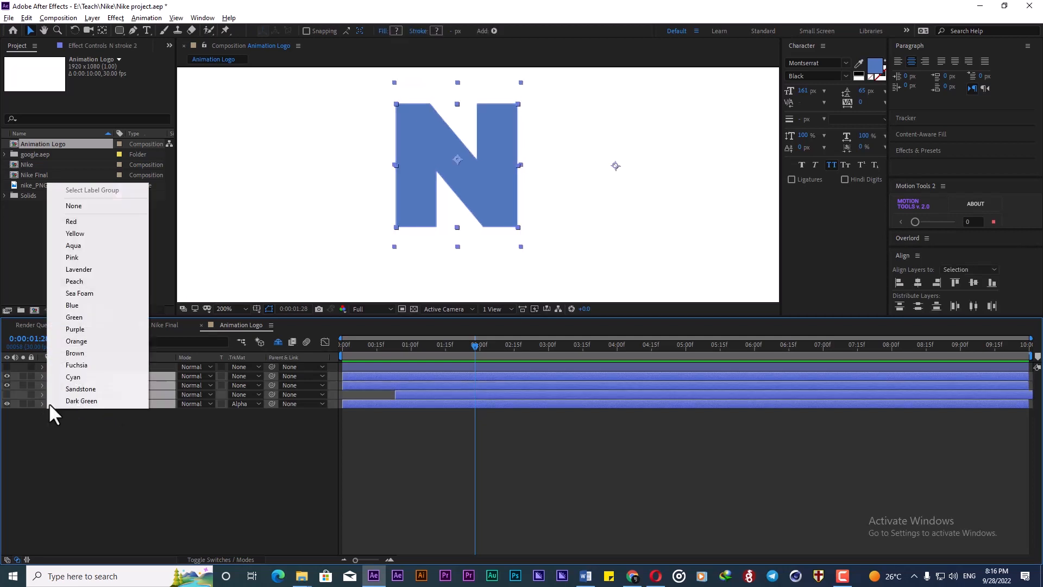
{"action": "left_click", "coordinate": [101, 234]}
{"action": "left_click", "coordinate": [132, 425]}
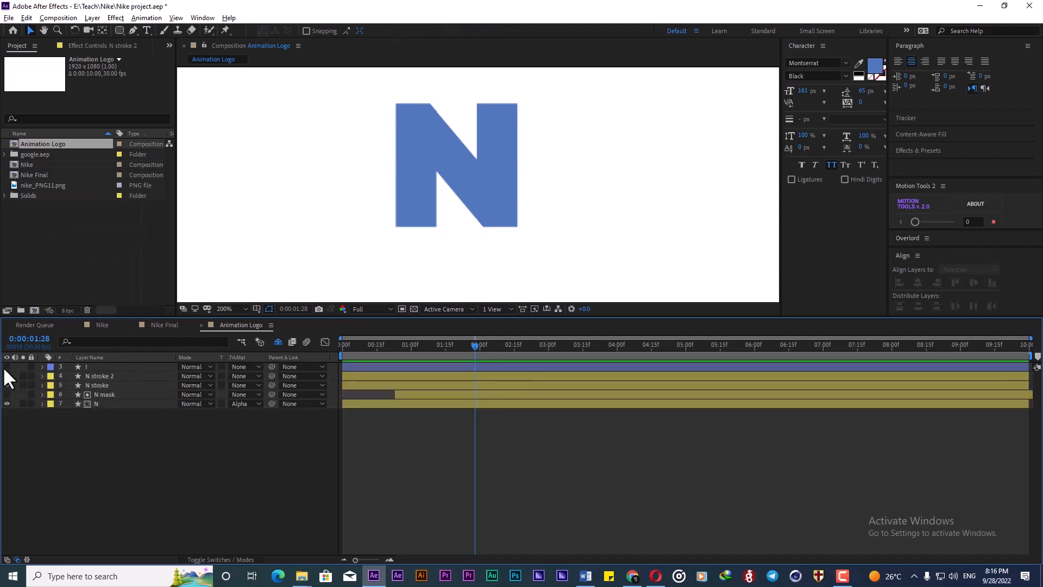
Turn on the I layer's visibility and solo it.
{"action": "left_click_drag", "start_coordinate": [5, 367], "coordinate": [7, 385]}
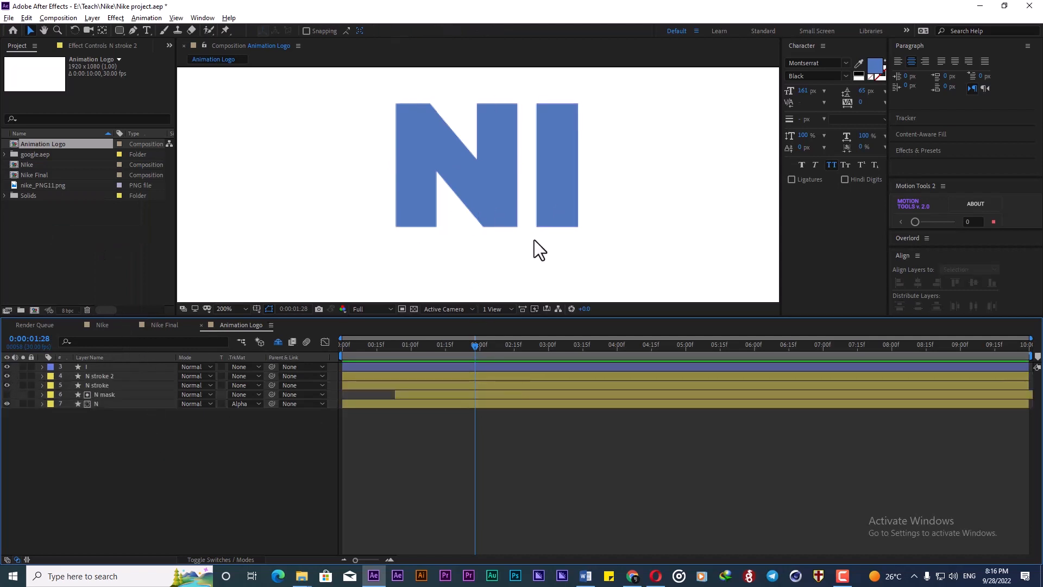
{"action": "left_click", "coordinate": [117, 368]}
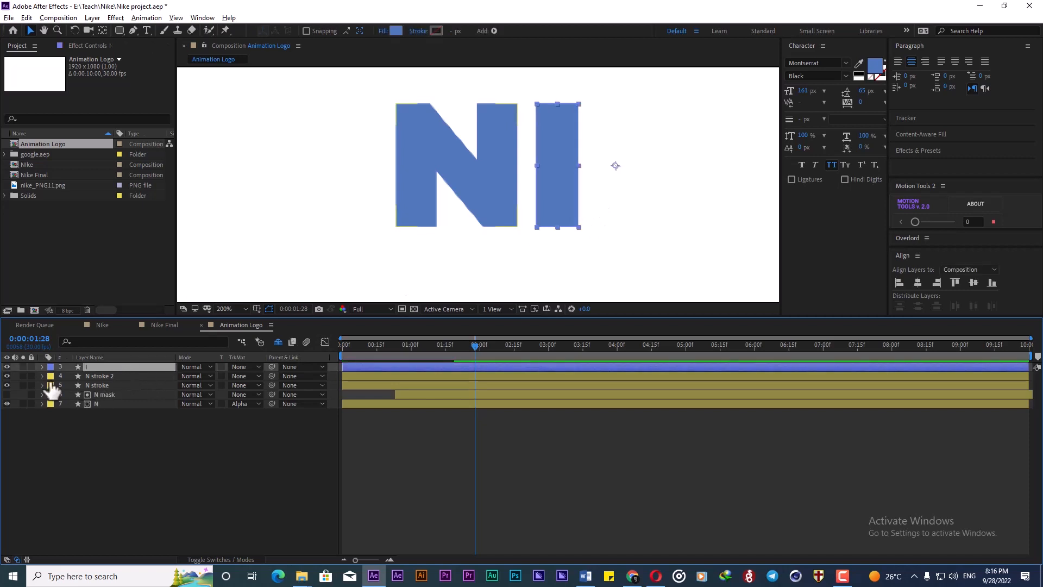
{"action": "left_click", "coordinate": [22, 366]}
{"action": "left_click", "coordinate": [130, 457]}
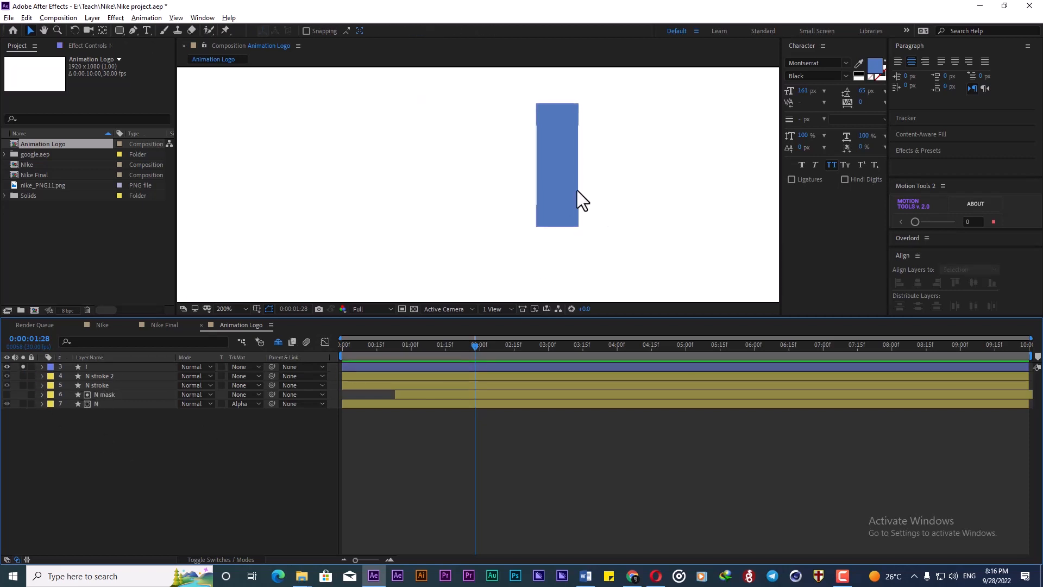
{"action": "left_click_drag", "start_coordinate": [554, 194], "coordinate": [474, 194]}
{"action": "scroll", "coordinate": [475, 198], "scroll_direction": "down", "scroll_amount": 1}
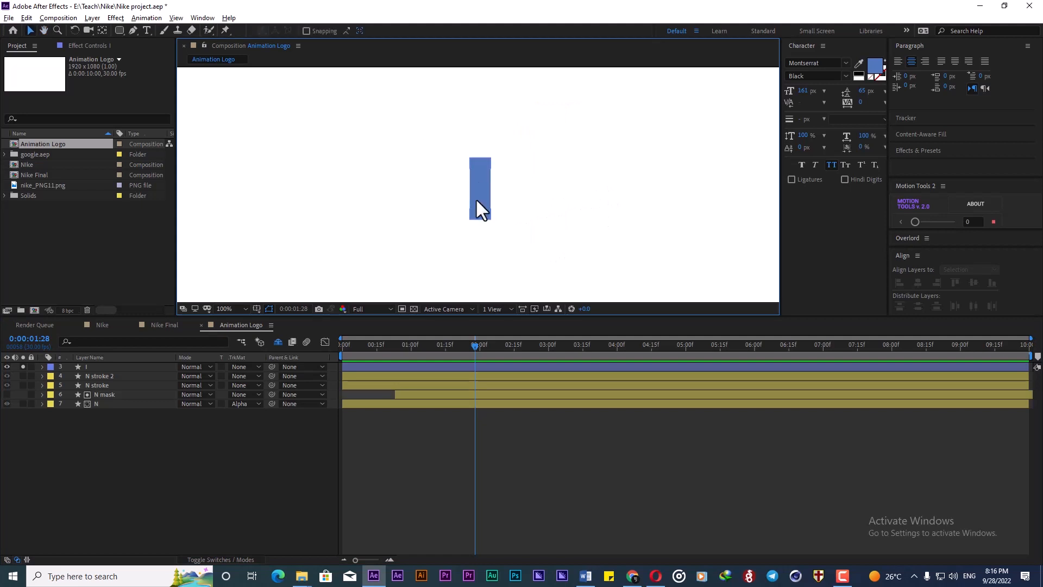
Duplicate the I layer and rename the copy as I stroke.
{"action": "left_click", "coordinate": [92, 367]}
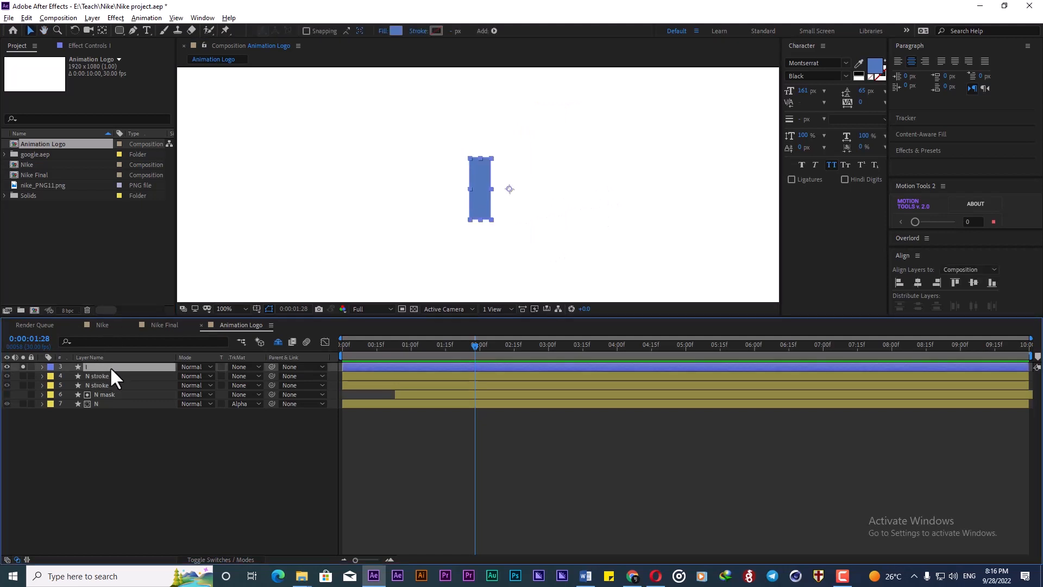
{"action": "key", "text": "ctrl+d"}
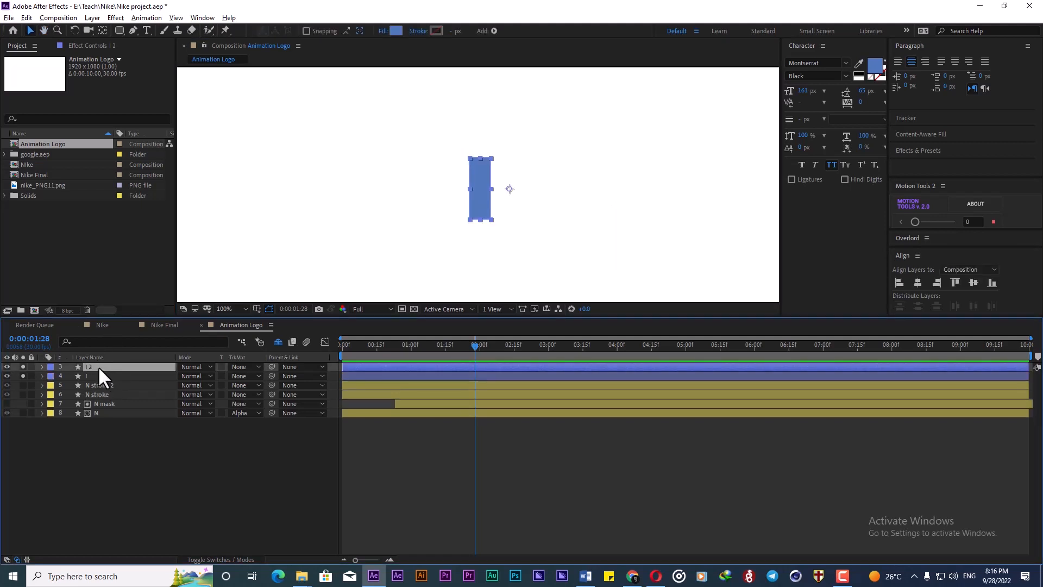
{"action": "key", "text": "Return"}
{"action": "type", "text": "l stroke"}
{"action": "key", "text": "Return"}
Copy the animated Trim Paths 1 from the N stroke layer and paste it into the I stroke layer's contents at frame 0.
{"action": "left_click", "coordinate": [42, 367]}
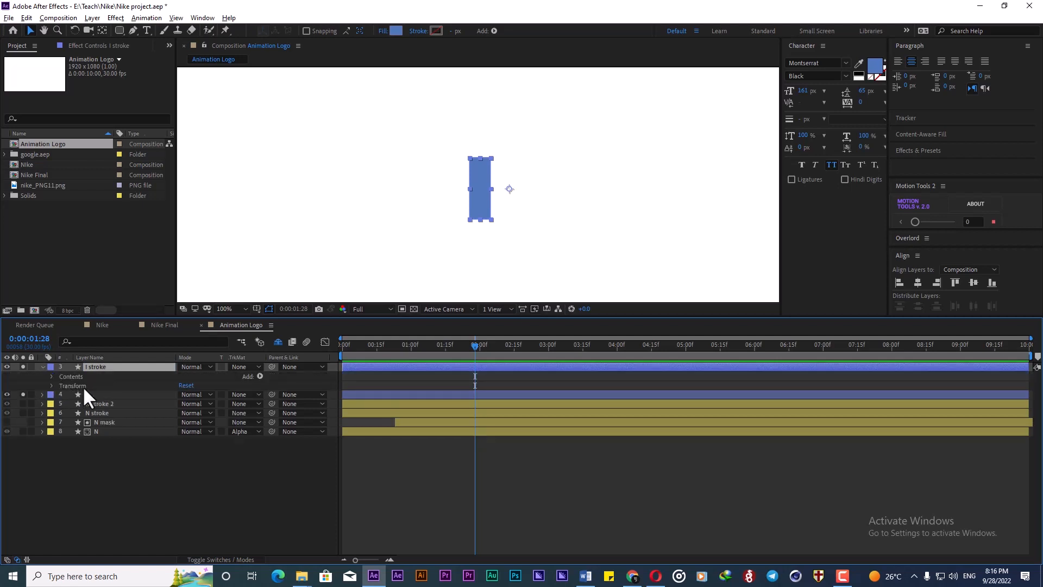
{"action": "left_click", "coordinate": [51, 376]}
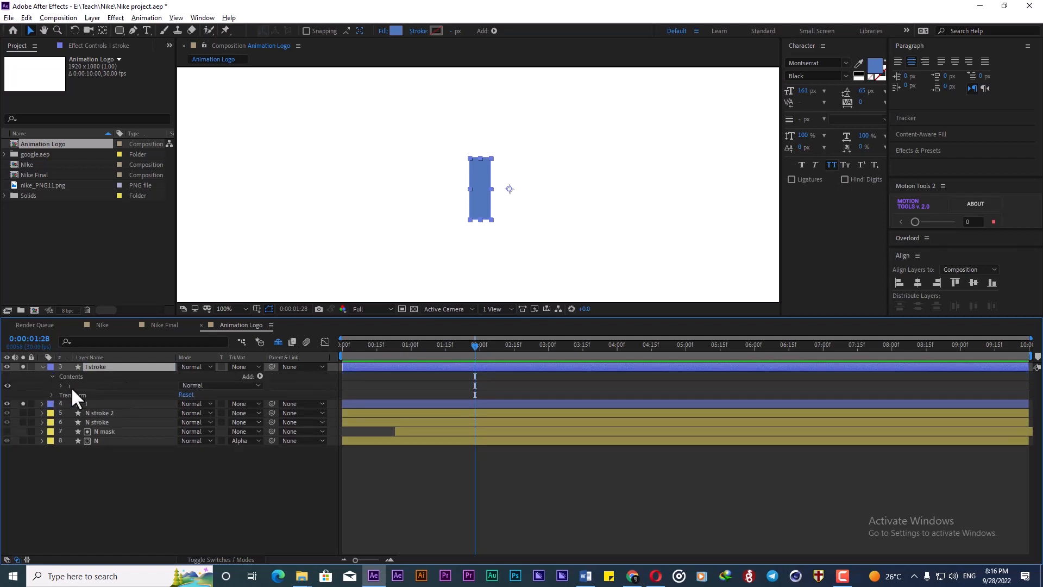
{"action": "left_click", "coordinate": [99, 422]}
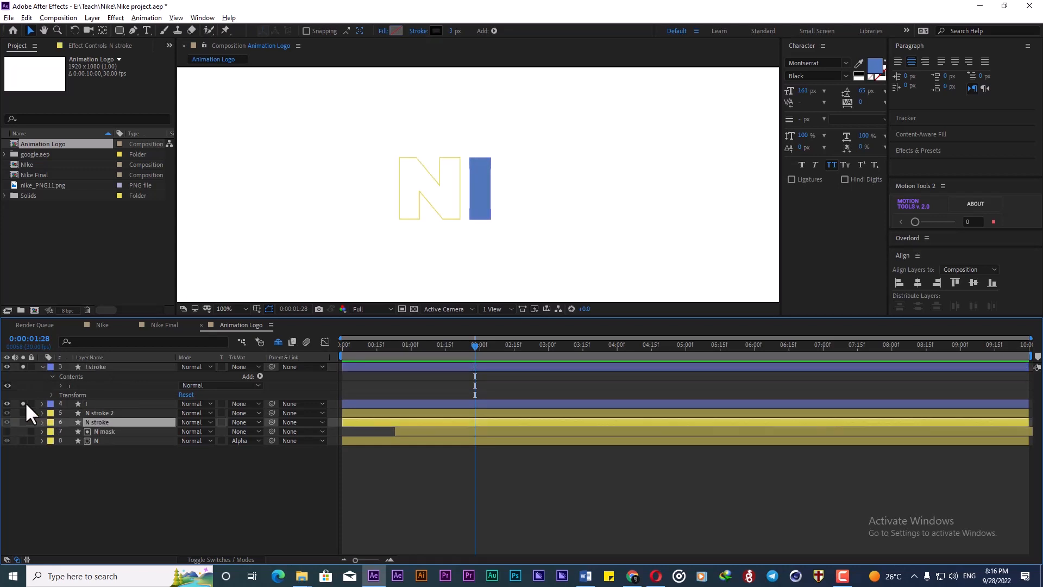
{"action": "left_click", "coordinate": [42, 422]}
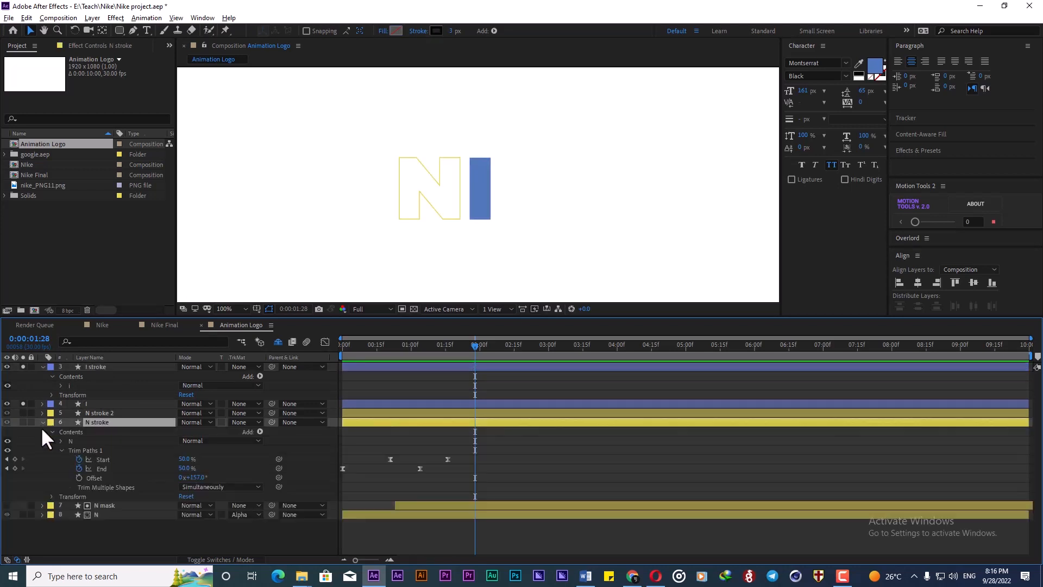
{"action": "left_click", "coordinate": [79, 448]}
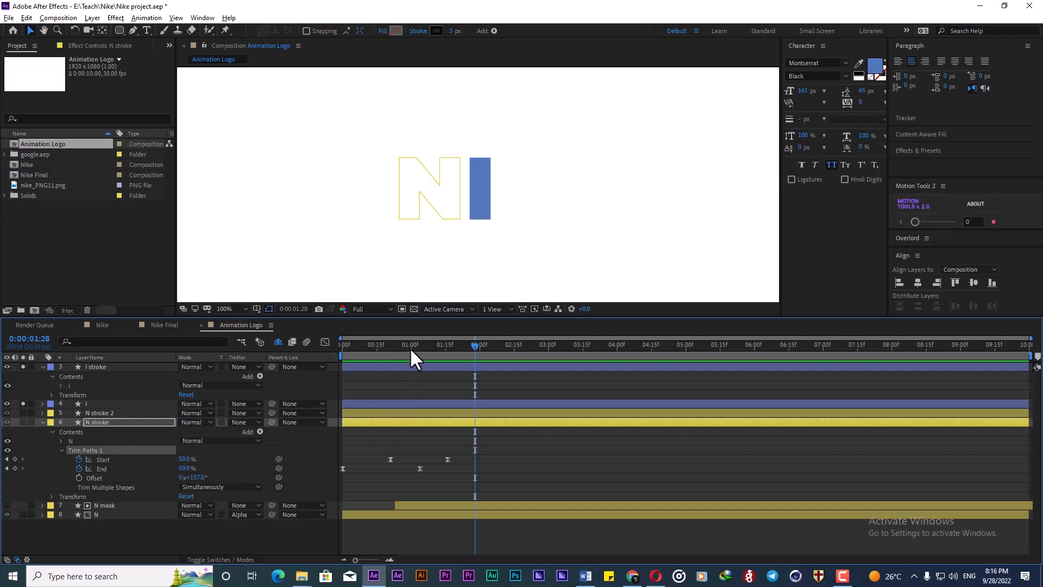
{"action": "left_click_drag", "start_coordinate": [410, 347], "coordinate": [328, 349]}
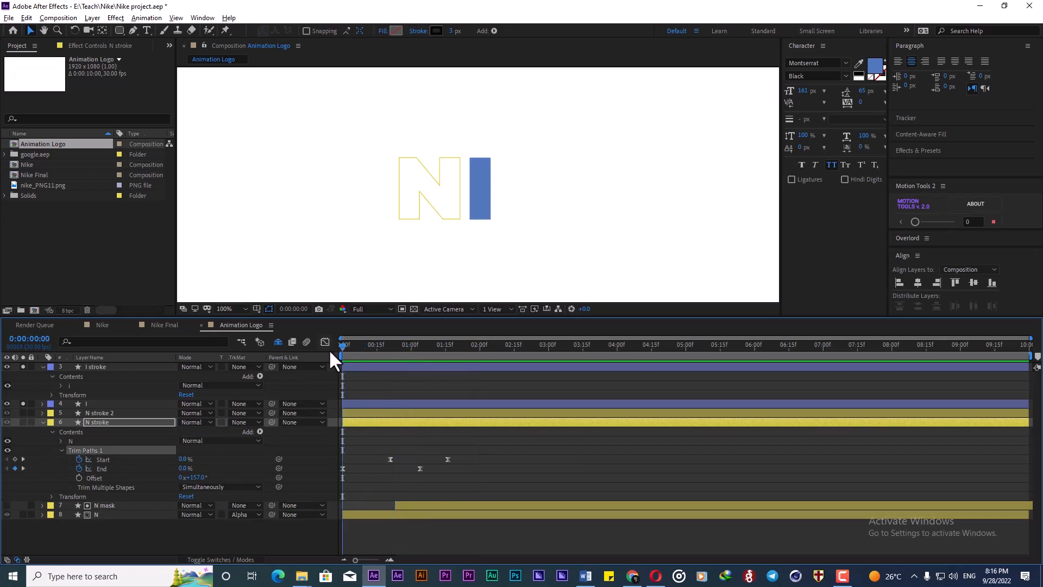
{"action": "left_click", "coordinate": [106, 363]}
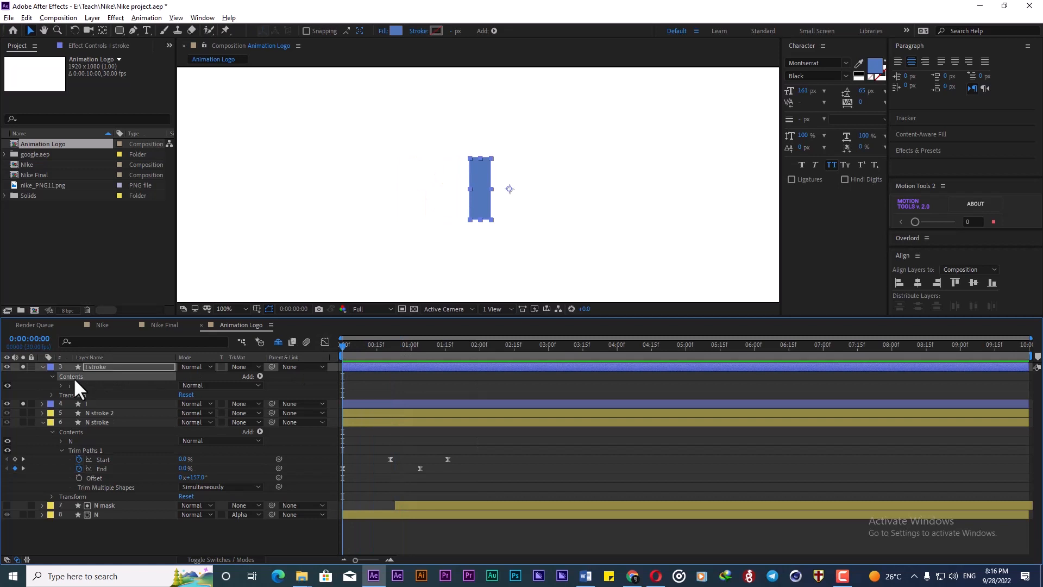
{"action": "key", "text": "ctrl+v"}
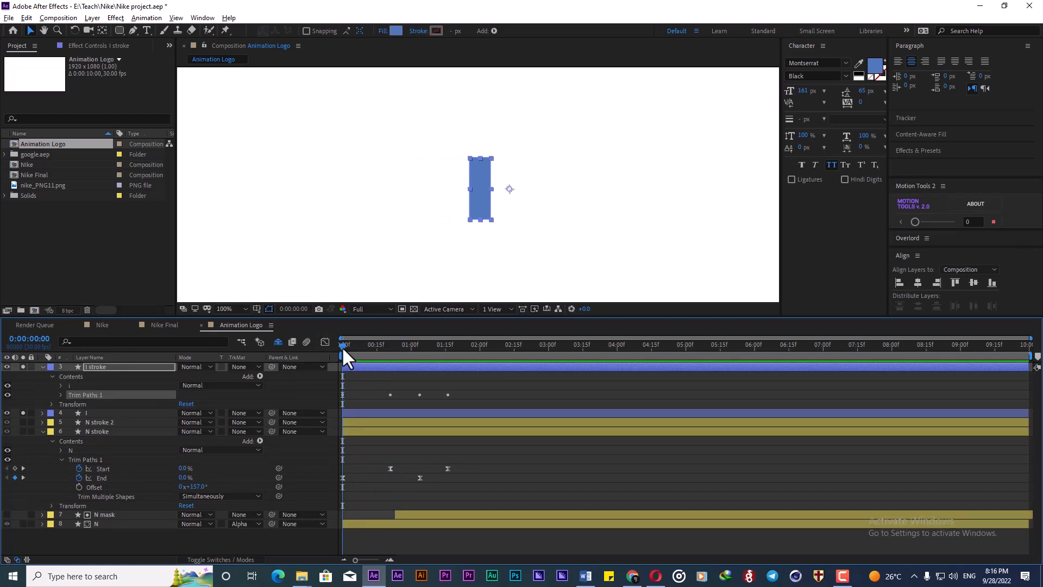
Hide the filled I layer and preview the trim animation on the I stroke layer.
{"action": "key", "text": "space"}
{"action": "left_click", "coordinate": [7, 412]}
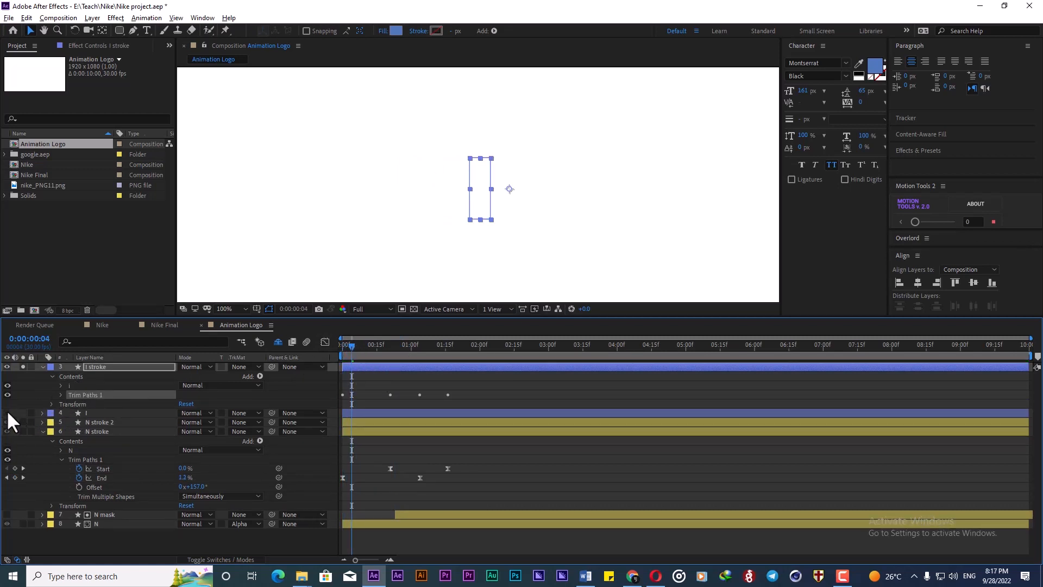
{"action": "key", "text": "space"}
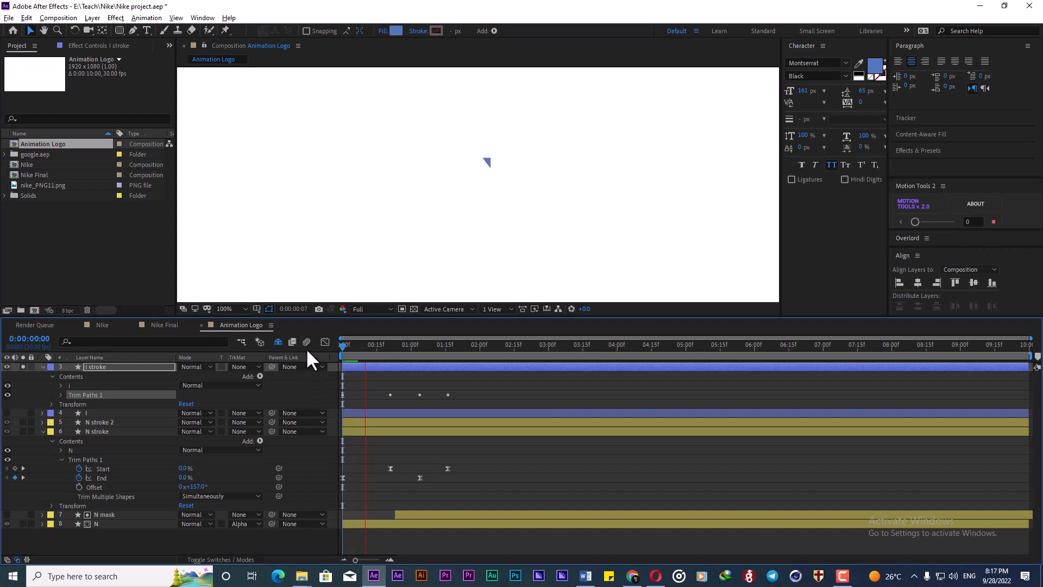
{"action": "key", "text": "space"}
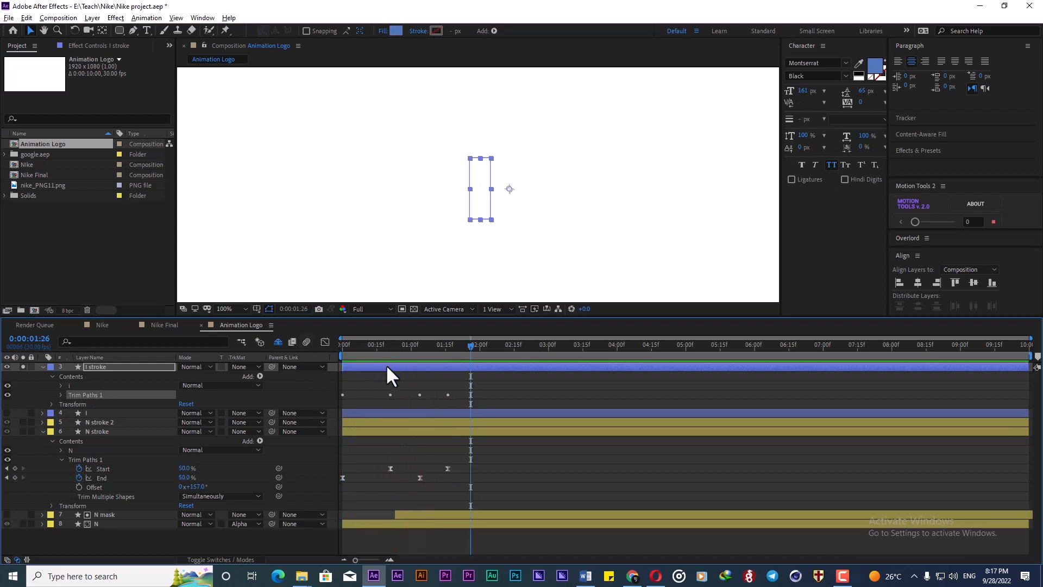
Give the I stroke layer a solid black 3 px stroke with no fill, and preview the outline from the start.
{"action": "left_click", "coordinate": [172, 367]}
{"action": "left_click", "coordinate": [414, 31]}
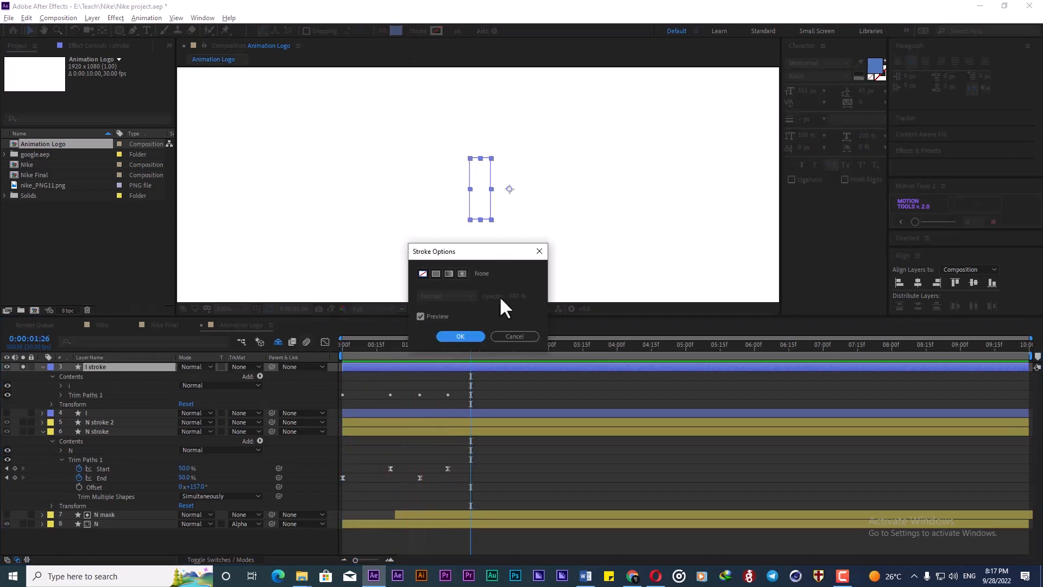
{"action": "left_click", "coordinate": [436, 273]}
{"action": "left_click", "coordinate": [468, 333]}
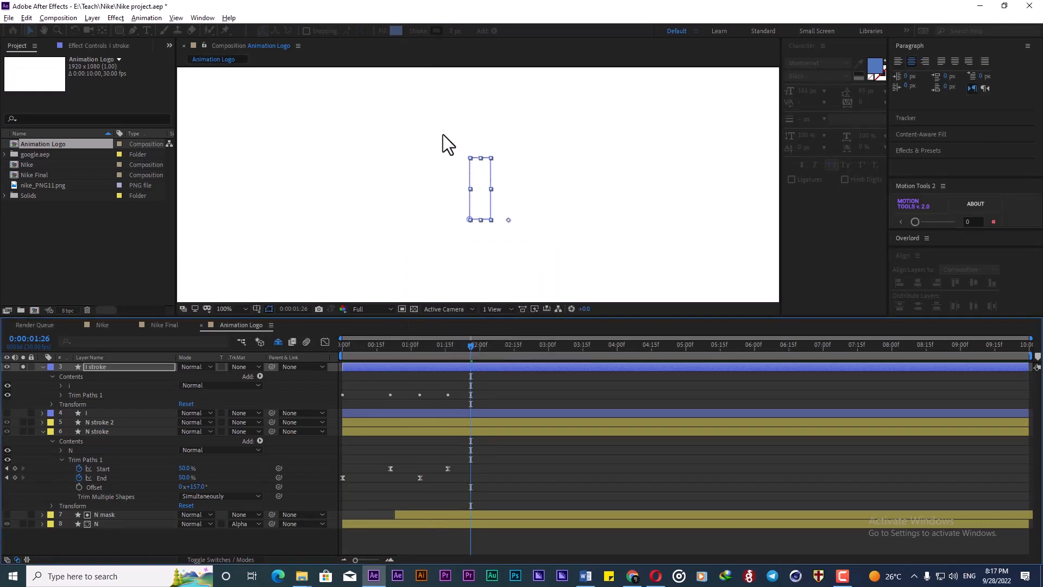
{"action": "left_click", "coordinate": [383, 32]}
{"action": "left_click", "coordinate": [422, 273]}
{"action": "left_click", "coordinate": [458, 331]}
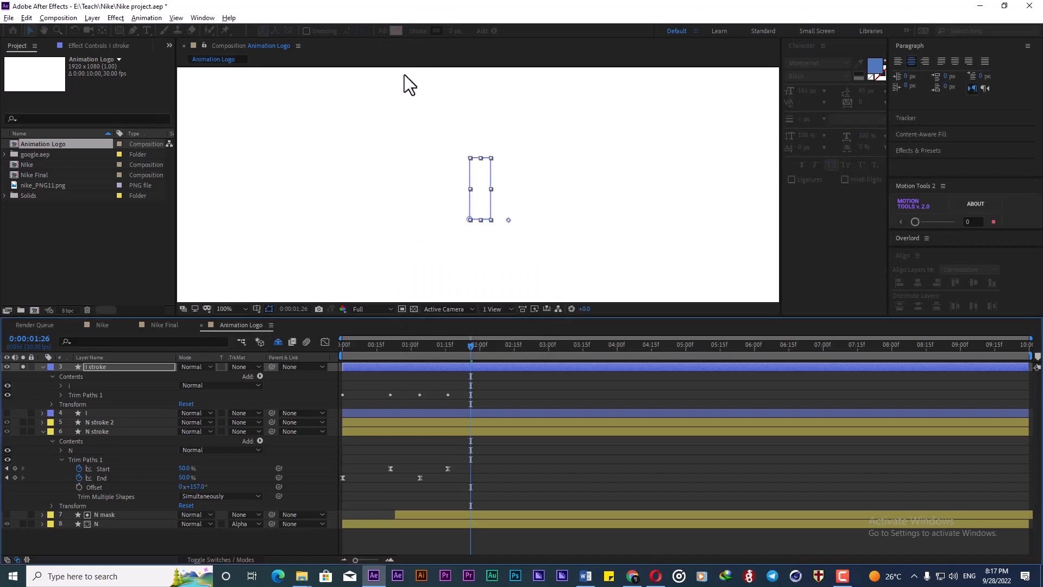
{"action": "left_click_drag", "start_coordinate": [450, 31], "coordinate": [453, 31]}
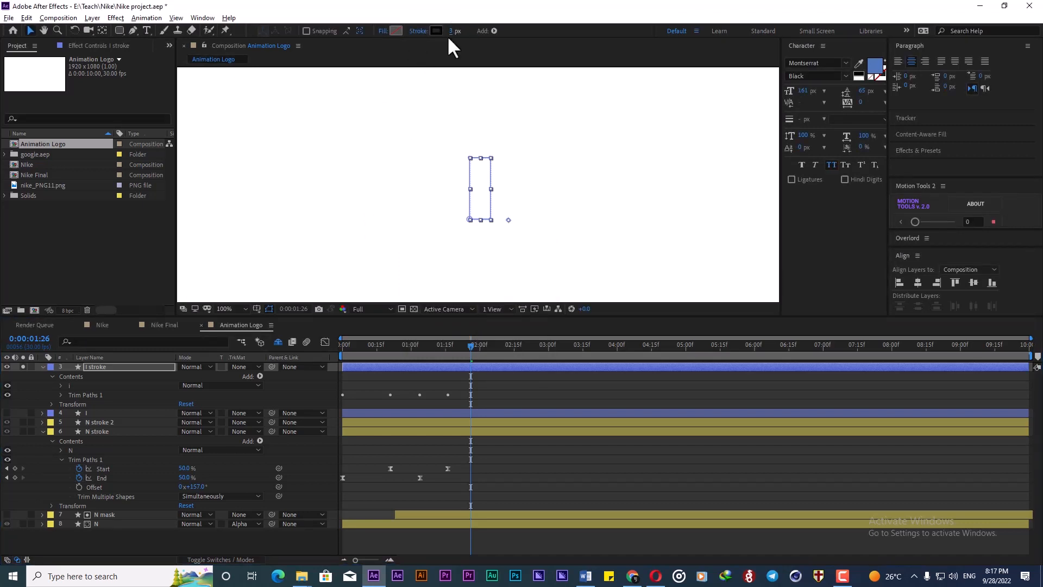
{"action": "key", "text": "Home"}
{"action": "key", "text": "space"}
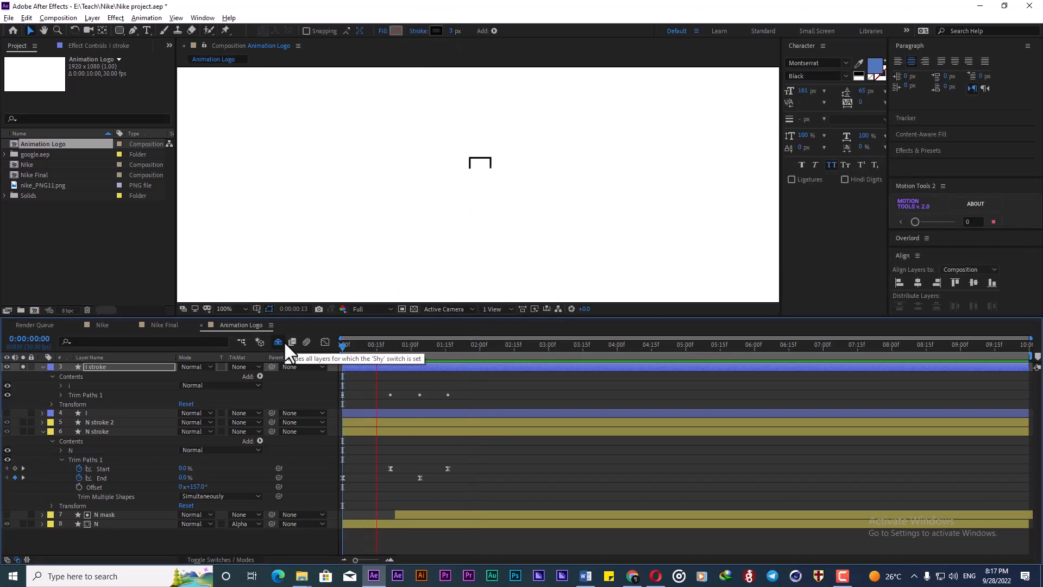
{"action": "key", "text": "space"}
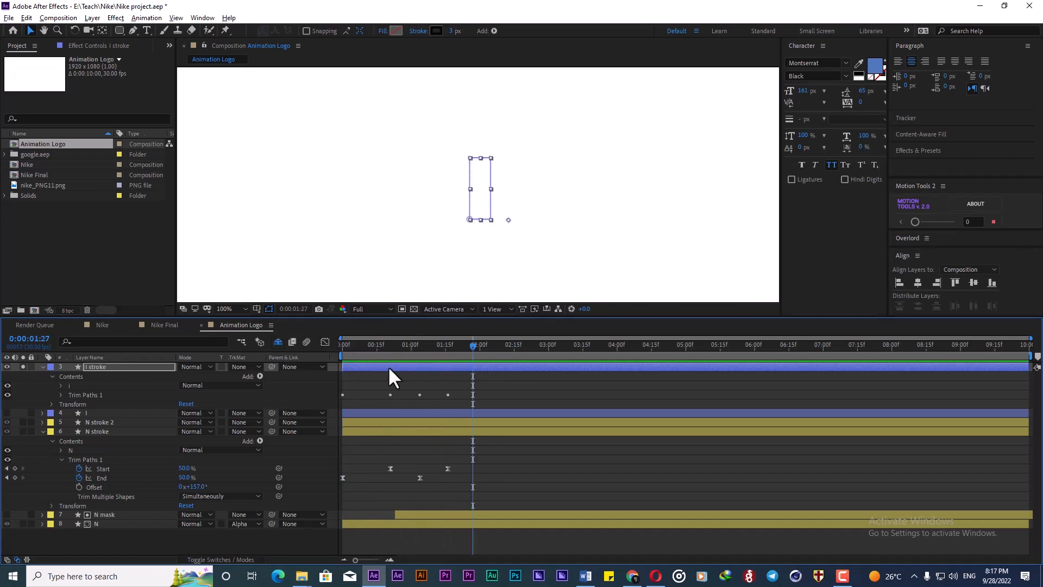
Set the I stroke's trim End keyframe at 1:04 and its Start keyframe at 1:16 both to 100%.
{"action": "left_click", "coordinate": [103, 430]}
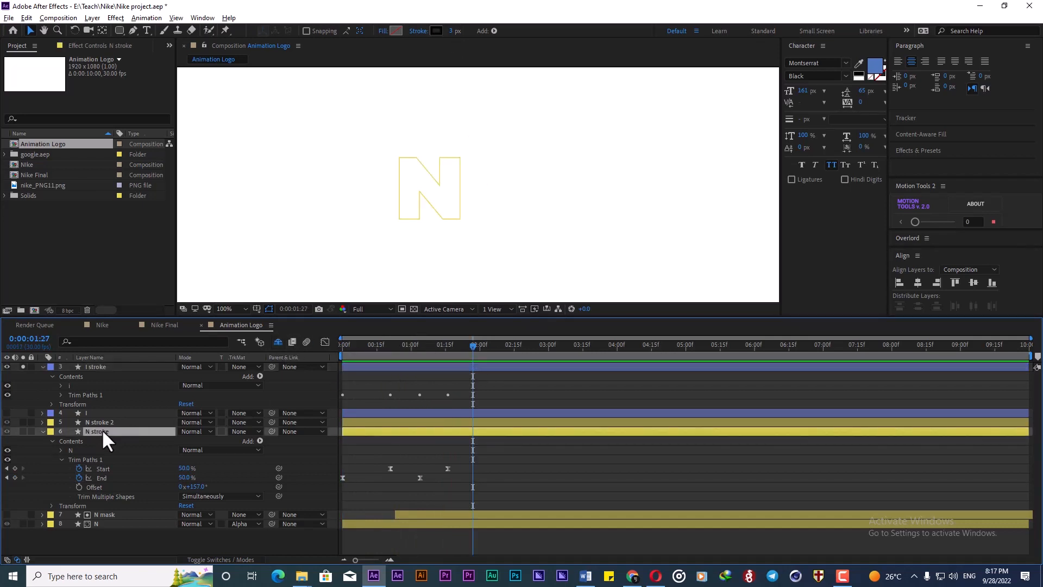
{"action": "left_click", "coordinate": [417, 367]}
{"action": "key", "text": "u"}
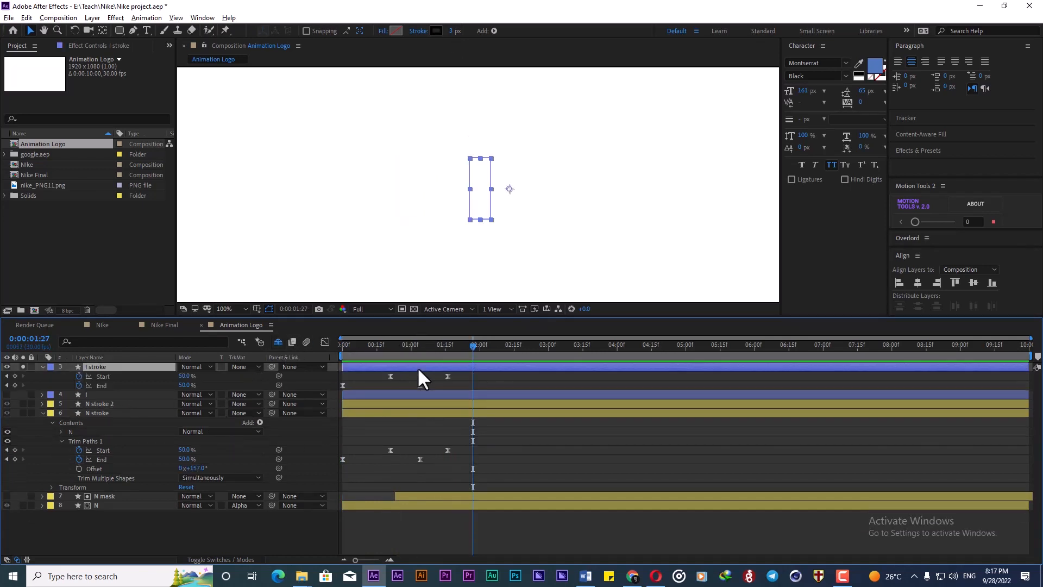
{"action": "left_click_drag", "start_coordinate": [437, 345], "coordinate": [421, 345]}
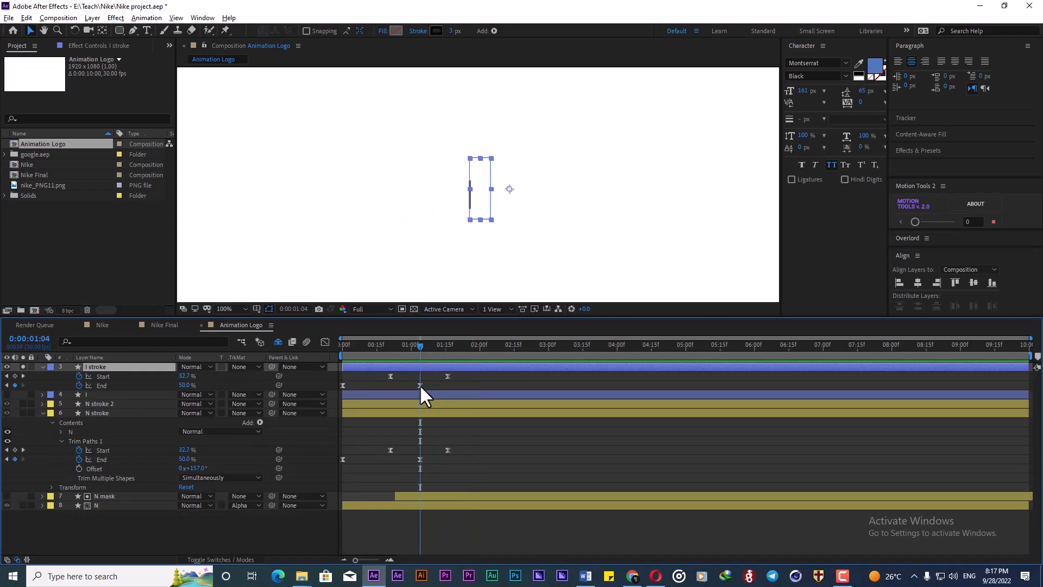
{"action": "left_click", "coordinate": [419, 385]}
{"action": "left_click_drag", "start_coordinate": [186, 386], "coordinate": [299, 386]}
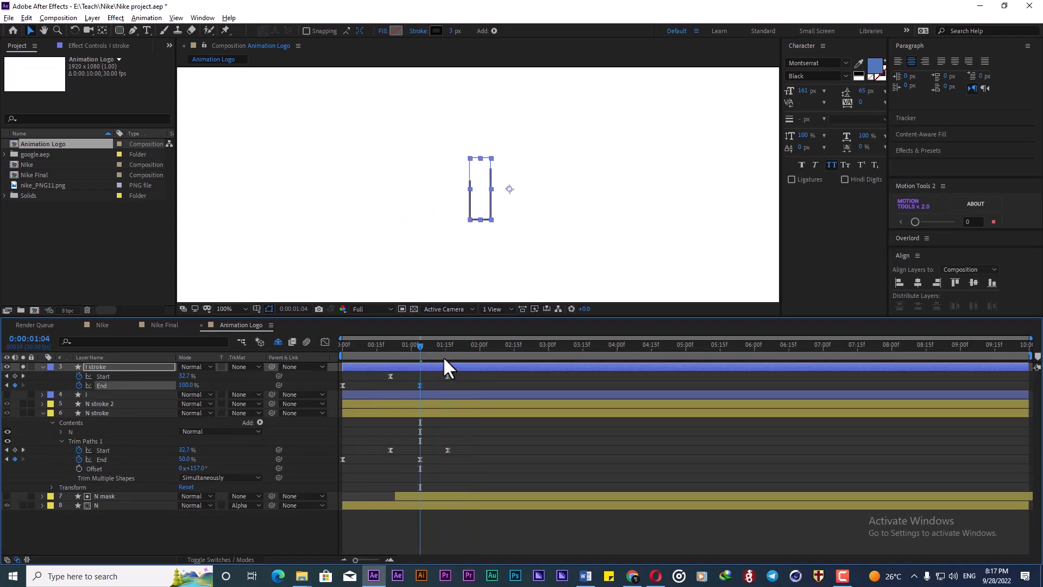
{"action": "left_click", "coordinate": [448, 345]}
{"action": "left_click", "coordinate": [183, 377]}
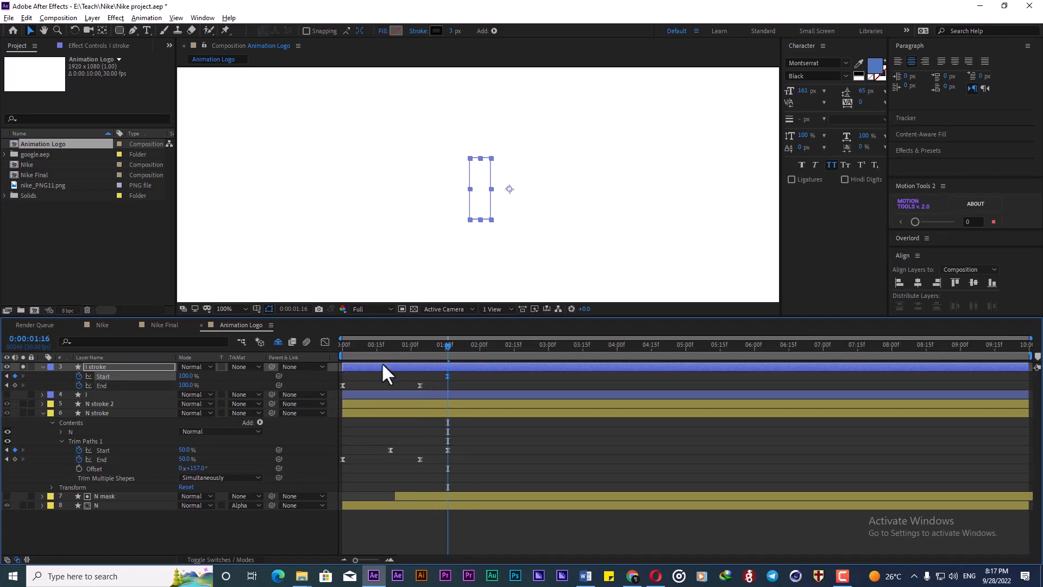
Set the I stroke's Trim Paths offset to 359° and preview the outline animation from the start.
{"action": "mouse_move", "coordinate": [365, 345]}
{"action": "left_mouse_down"}
{"action": "mouse_move", "coordinate": [341, 350]}
{"action": "mouse_move", "coordinate": [380, 353]}
{"action": "left_mouse_up"}
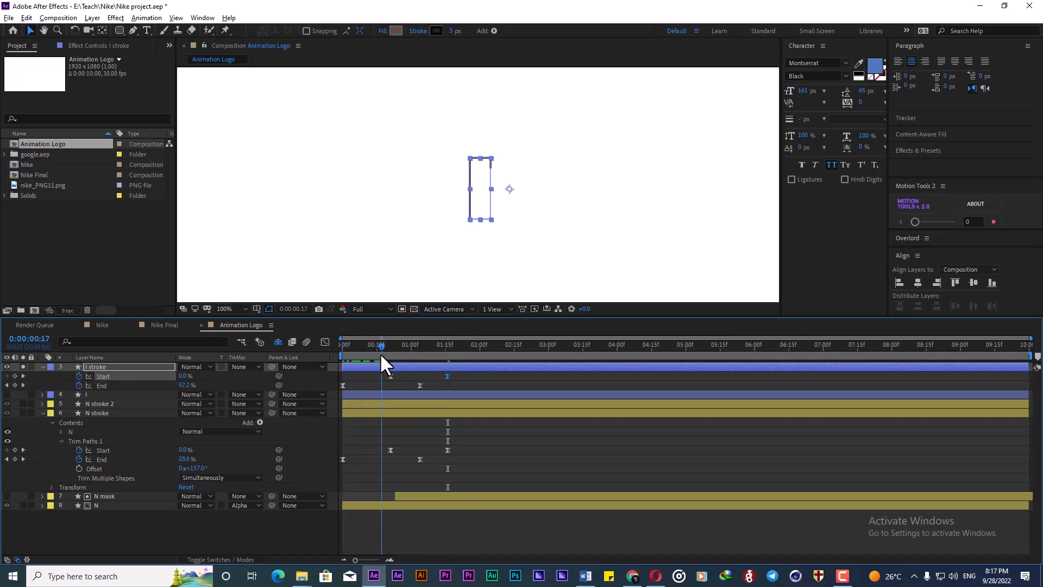
{"action": "left_click", "coordinate": [42, 366]}
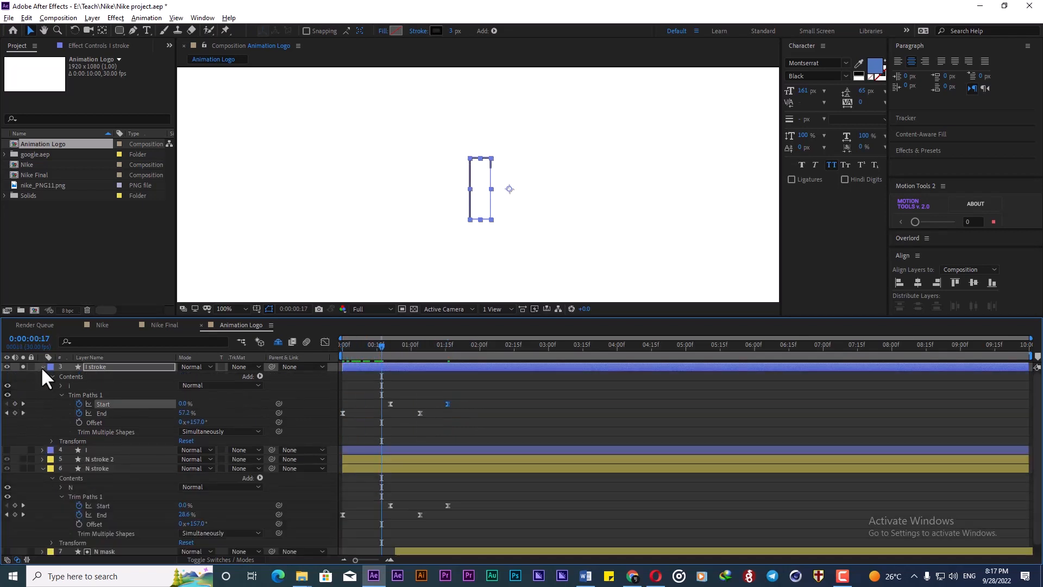
{"action": "left_click", "coordinate": [202, 422]}
{"action": "left_click_drag", "start_coordinate": [203, 422], "coordinate": [283, 398]}
{"action": "left_click_drag", "start_coordinate": [381, 344], "coordinate": [324, 348]}
{"action": "key", "text": "space"}
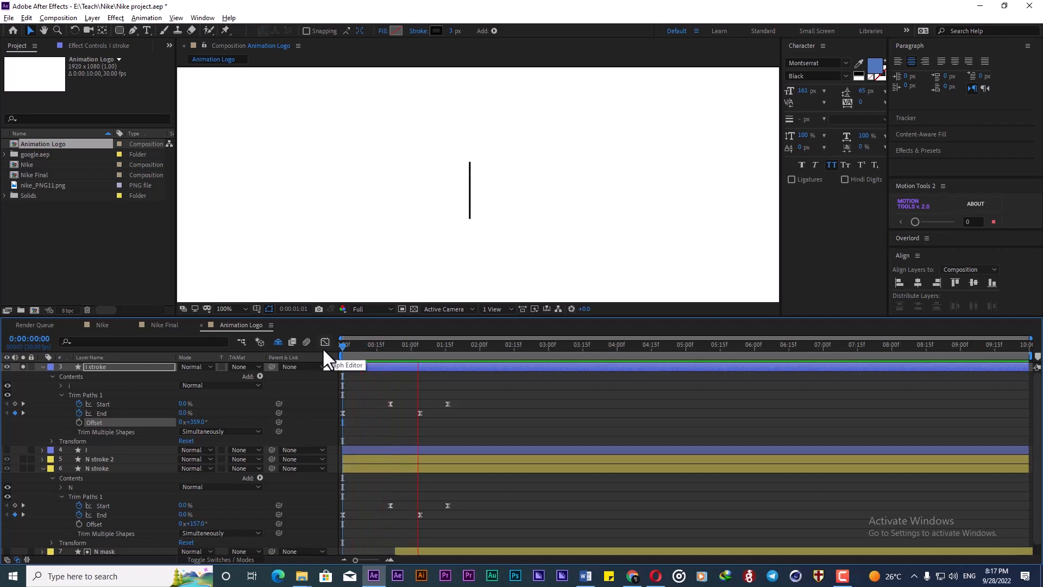
{"action": "key", "text": "space"}
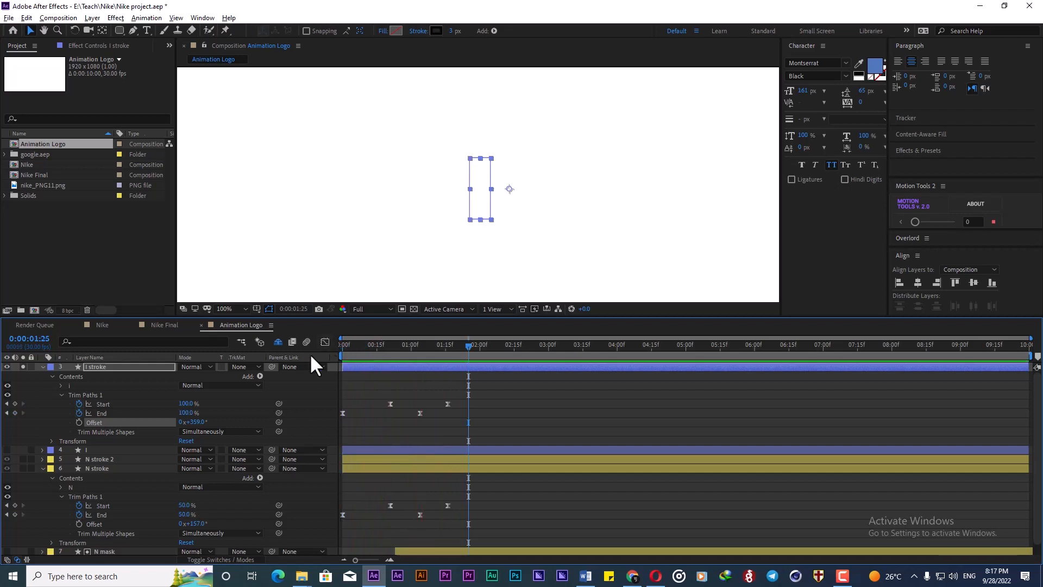
Collapse the stroke layers' properties, then show and solo the filled I layer instead of I stroke.
{"action": "left_click", "coordinate": [42, 367]}
{"action": "left_click", "coordinate": [42, 394]}
{"action": "left_click", "coordinate": [123, 458]}
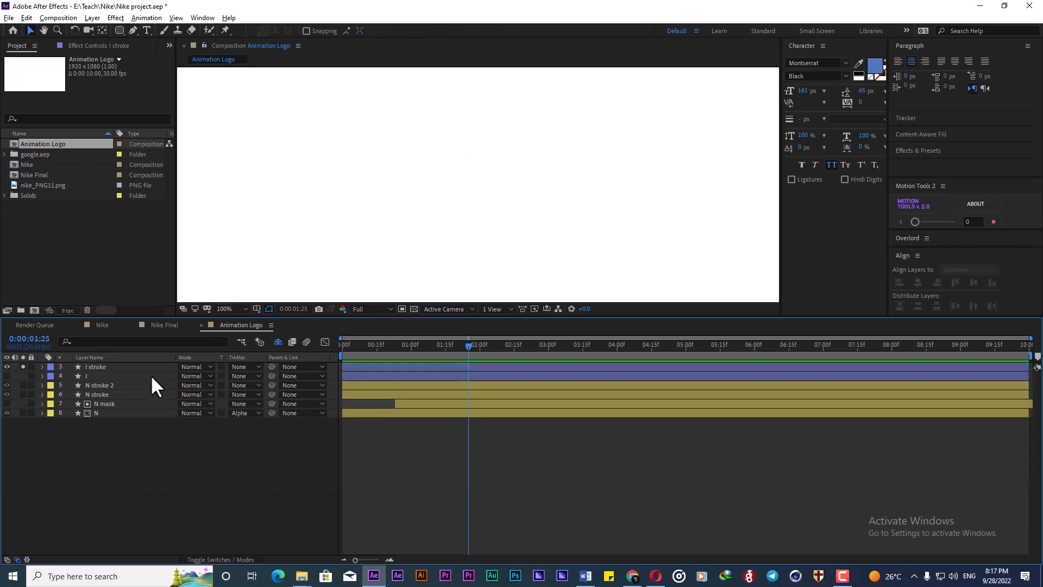
{"action": "left_click", "coordinate": [22, 366]}
{"action": "left_click", "coordinate": [8, 375]}
{"action": "left_click", "coordinate": [23, 376]}
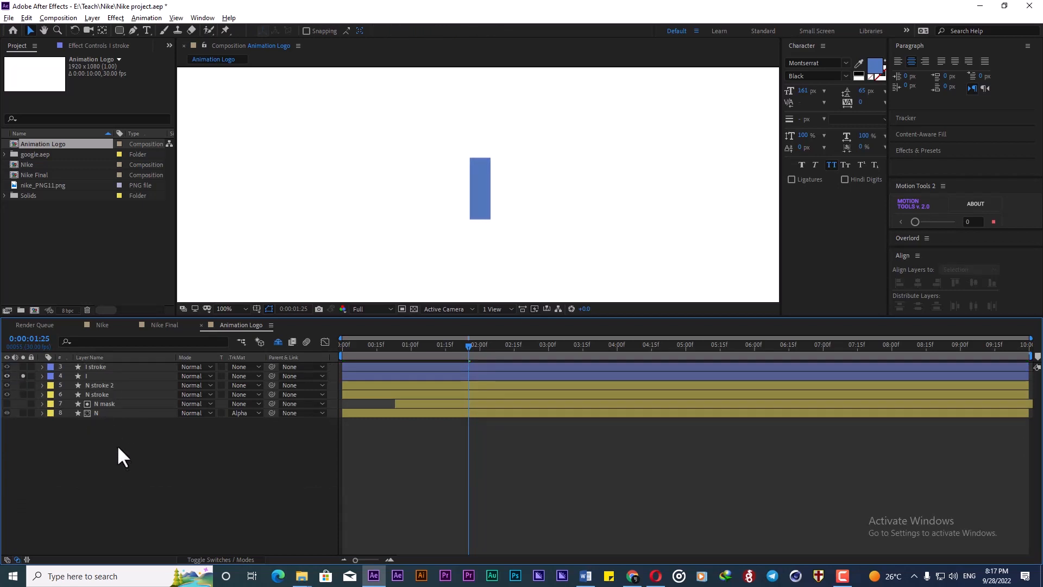
Draw a vertical Pen tool line from below to above the letter I and set its stroke width to 45 px to cover it.
{"action": "left_click", "coordinate": [133, 31]}
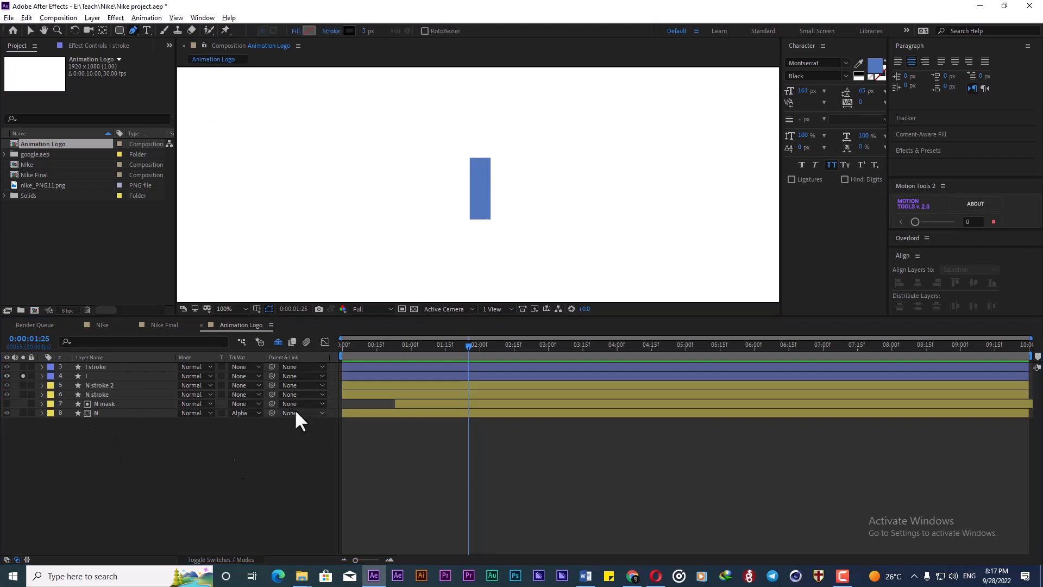
{"action": "left_click", "coordinate": [479, 227]}
{"action": "left_click", "coordinate": [478, 145]}
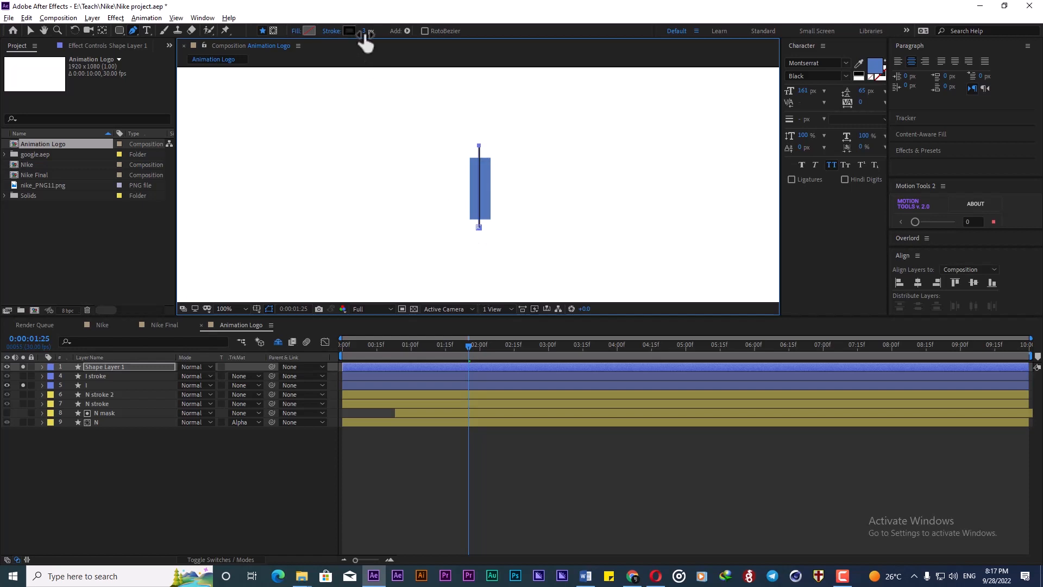
{"action": "left_click_drag", "start_coordinate": [364, 34], "coordinate": [389, 35]}
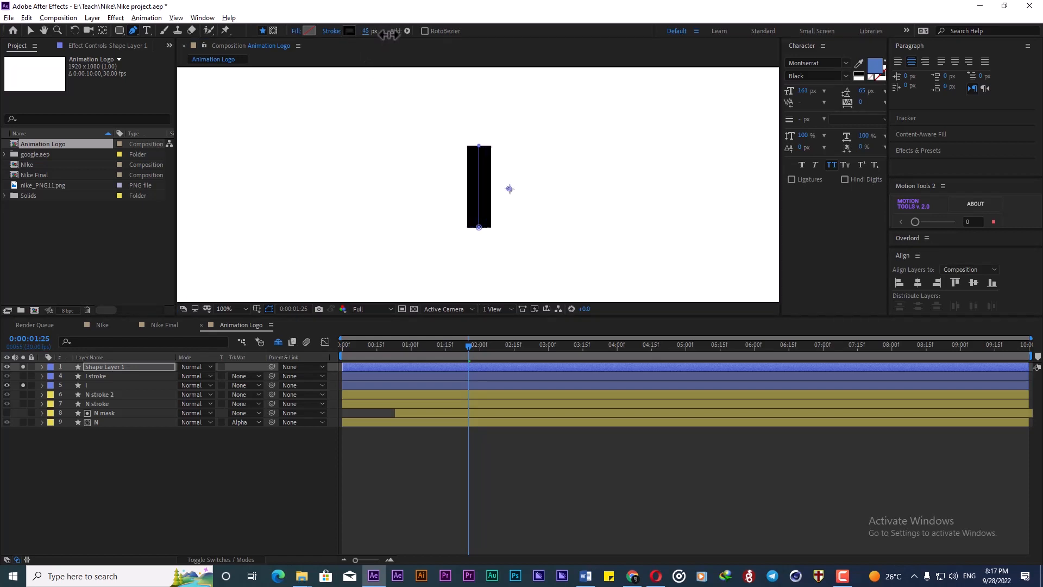
Rename the new vertical line's shape layer as Mask I.
{"action": "left_click", "coordinate": [103, 360]}
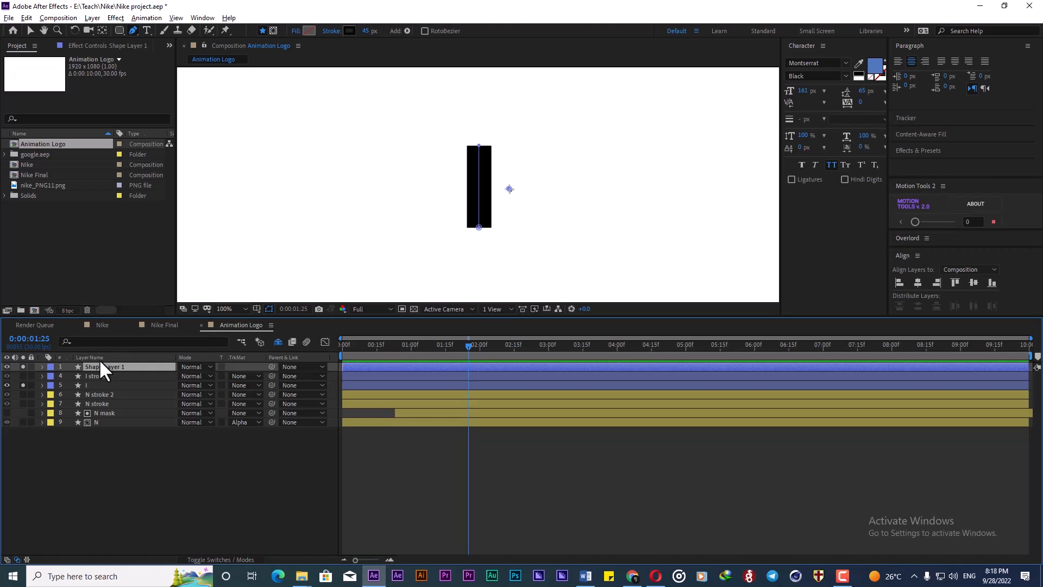
{"action": "key", "text": "Return"}
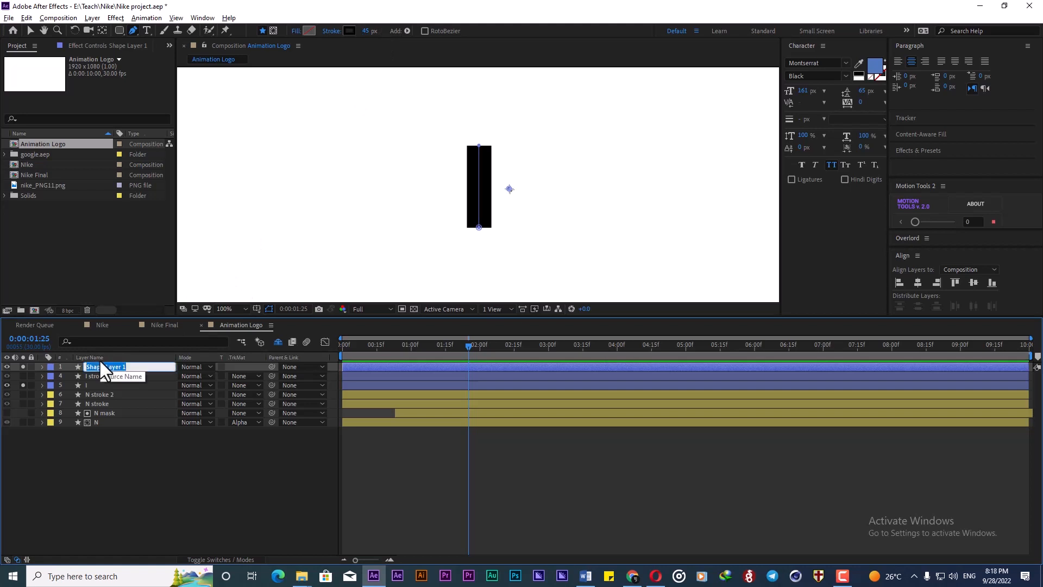
{"action": "type", "text": "Mask"}
{"action": "type", "text": " I"}
{"action": "left_click", "coordinate": [109, 455]}
{"action": "left_click", "coordinate": [90, 366]}
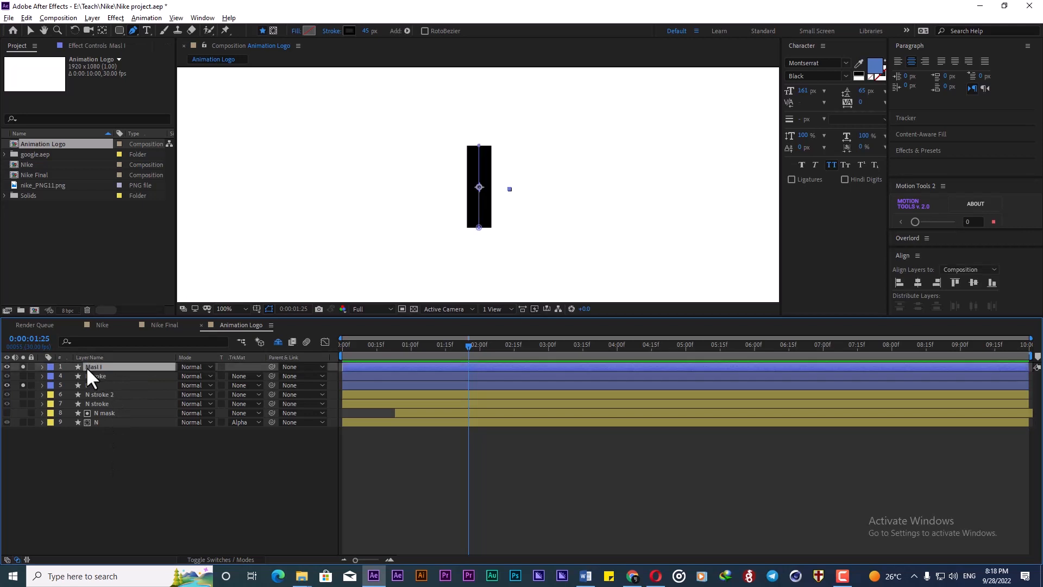
{"action": "key", "text": "Return"}
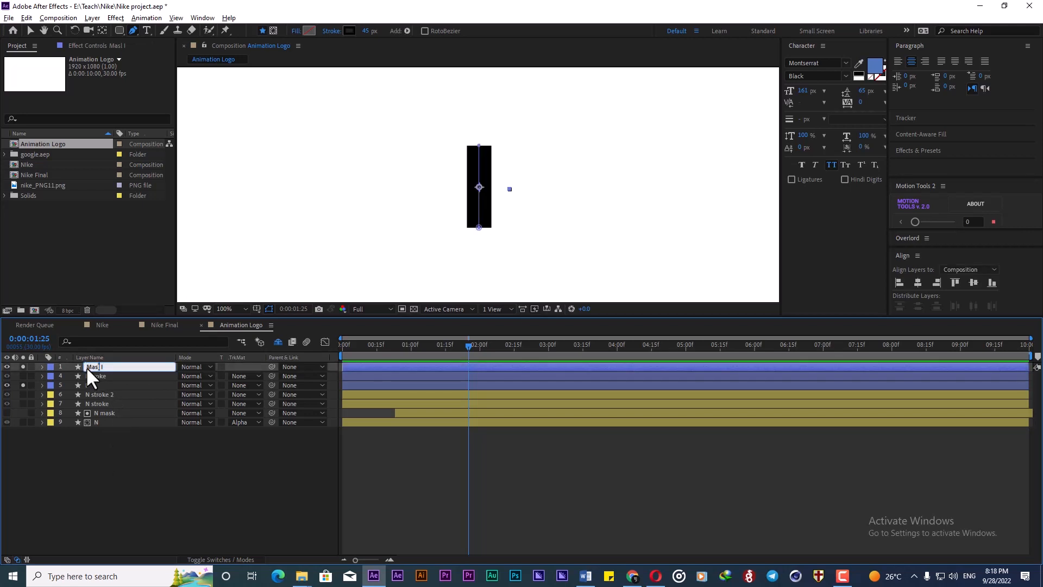
{"action": "key", "text": "Return"}
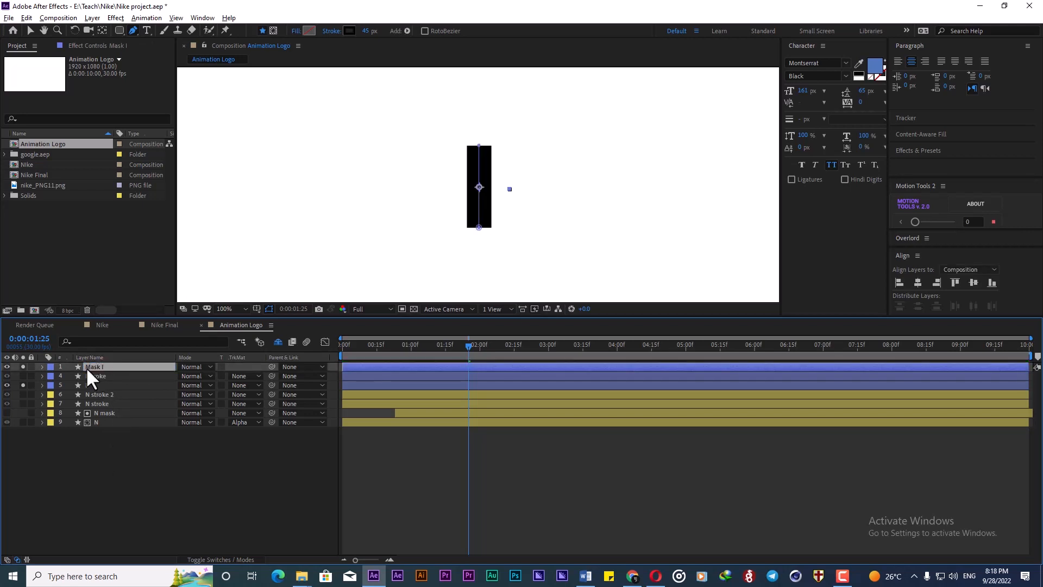
Move Mask I directly above the filled I layer and set the I layer's track matte to Alpha.
{"action": "left_click_drag", "start_coordinate": [86, 367], "coordinate": [93, 383]}
{"action": "left_click", "coordinate": [92, 384]}
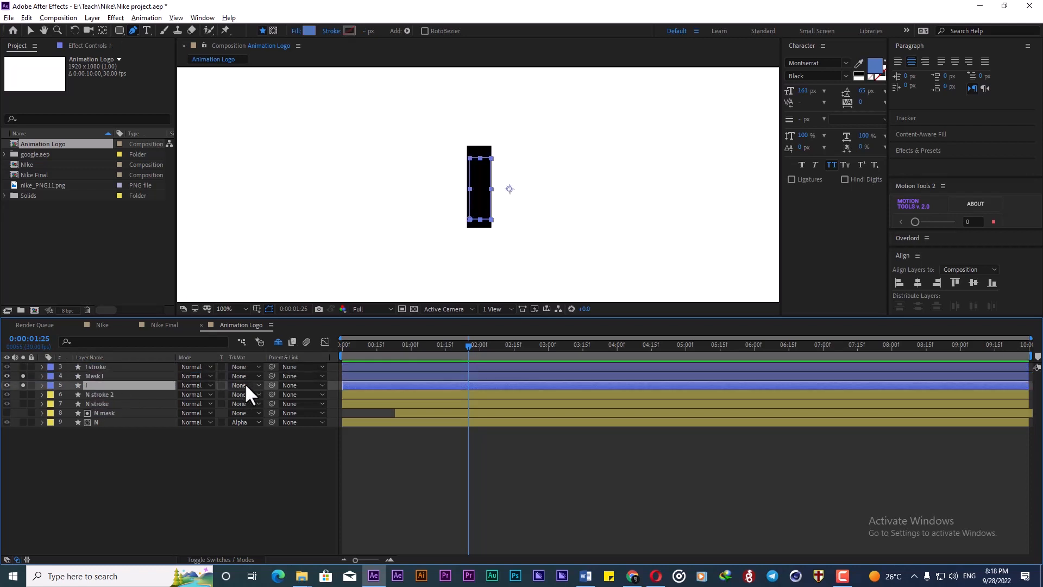
{"action": "left_click", "coordinate": [245, 383]}
{"action": "left_click", "coordinate": [269, 414]}
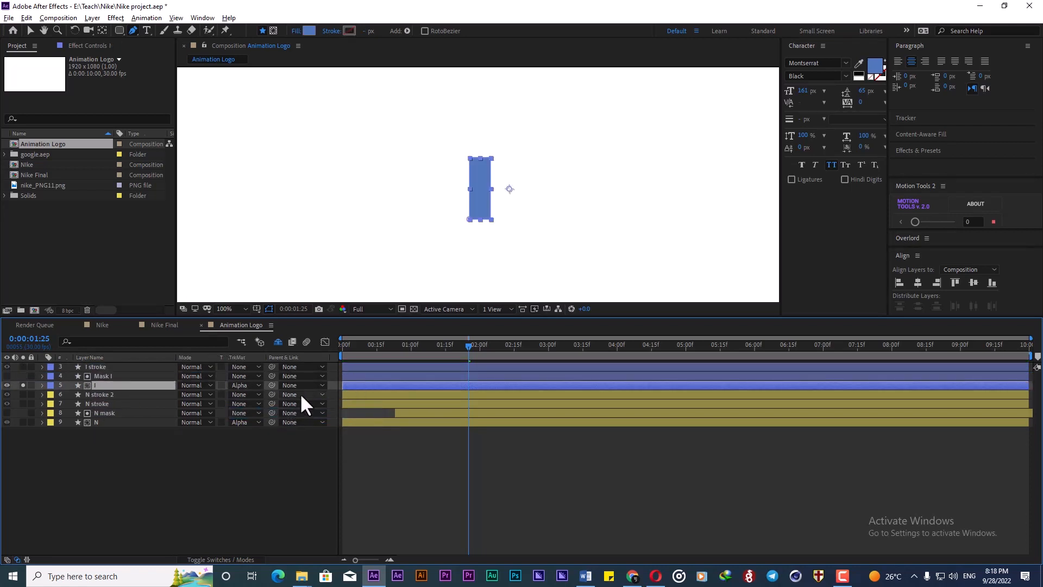
{"action": "left_click", "coordinate": [141, 455]}
Turn off solo on the filled I layer and preview the whole animation from the start.
{"action": "left_click_drag", "start_coordinate": [379, 343], "coordinate": [304, 354]}
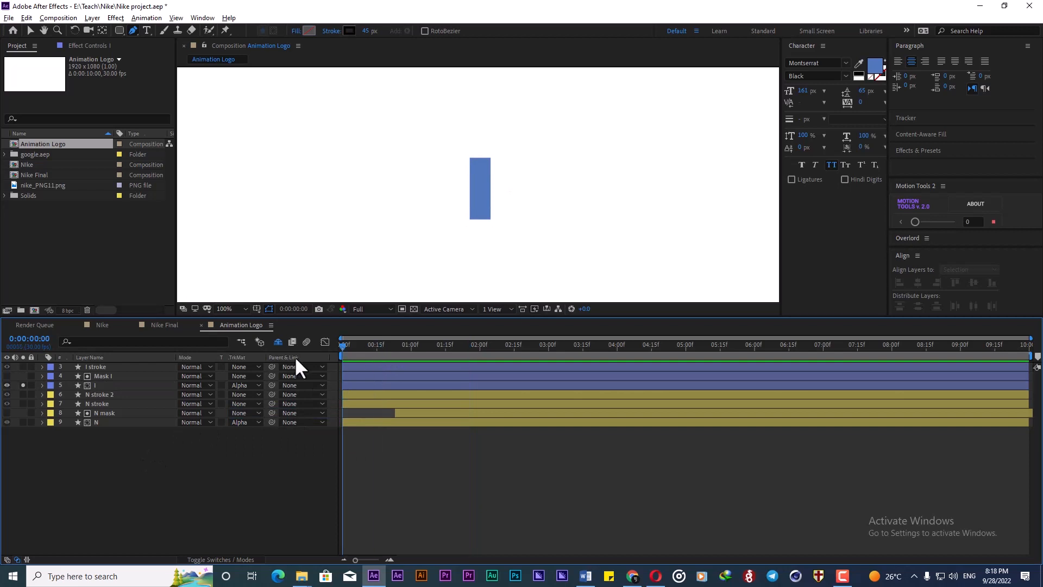
{"action": "key", "text": "space"}
{"action": "left_click", "coordinate": [329, 384]}
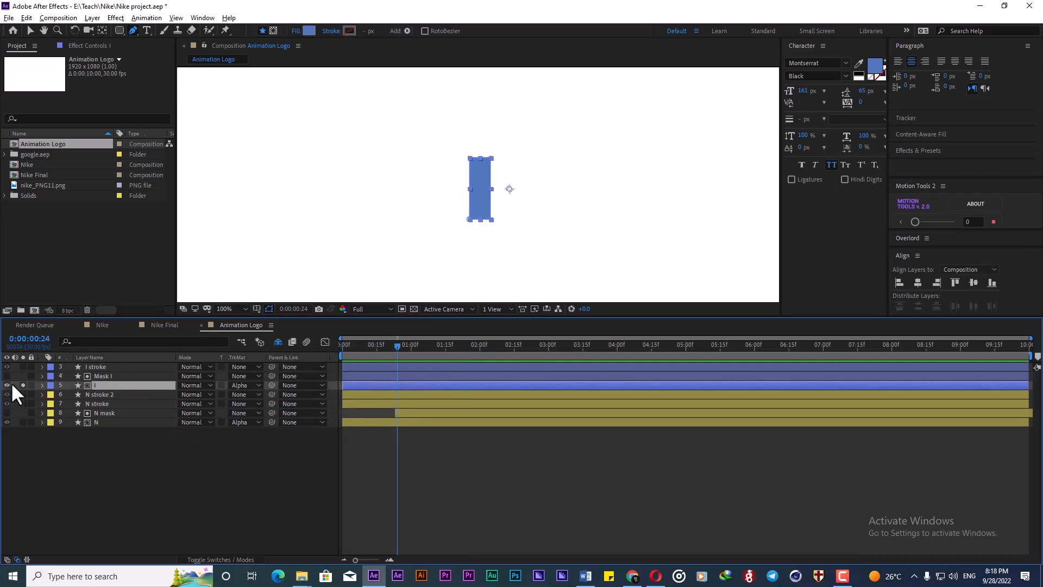
{"action": "left_click_drag", "start_coordinate": [397, 344], "coordinate": [302, 342]}
{"action": "key", "text": "space"}
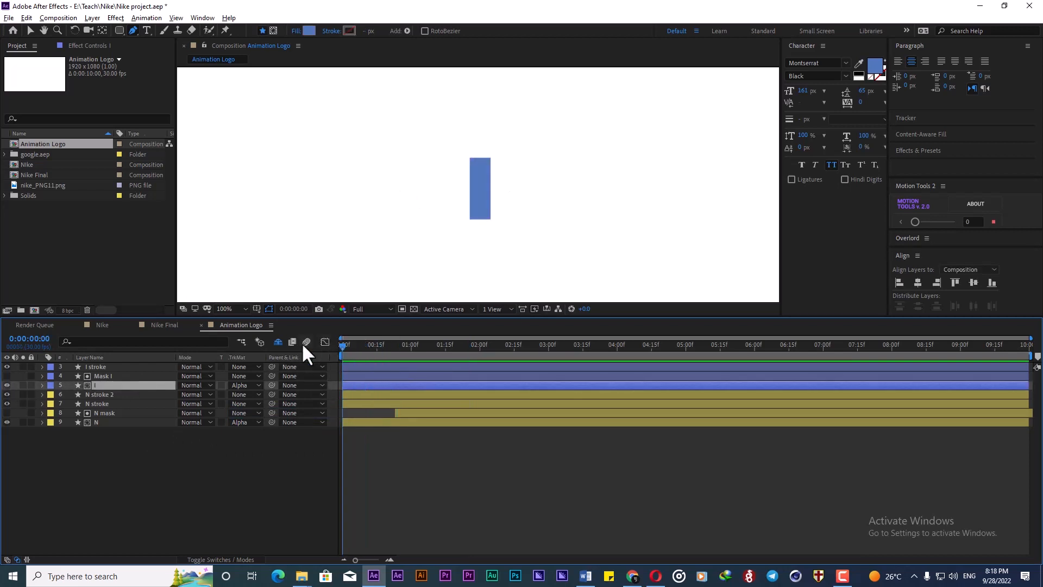
{"action": "key", "text": "space"}
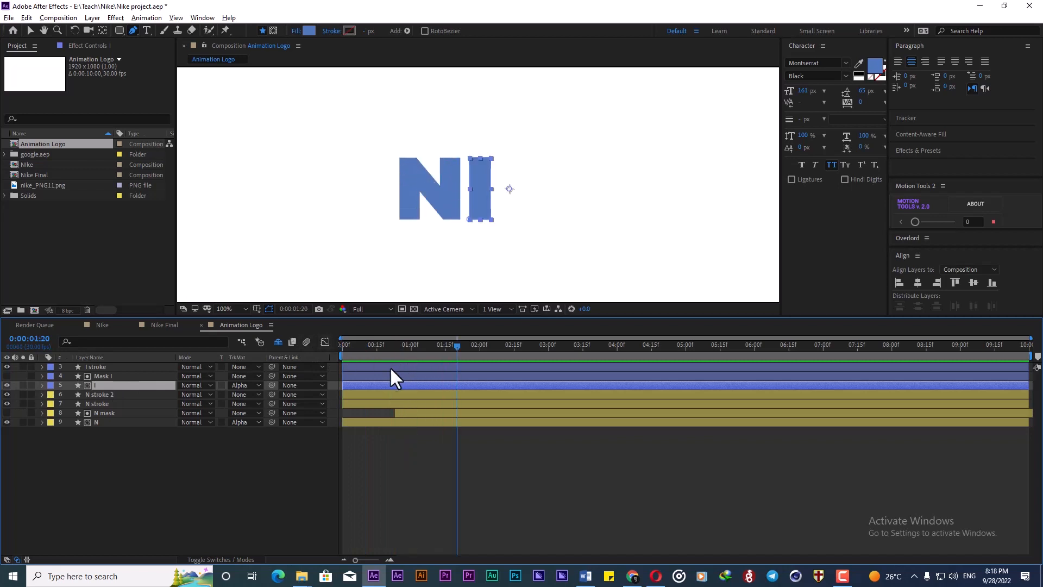
Copy the Trim Paths of Shape 1 in the N mask layer and return to the composition's first frame.
{"action": "left_click", "coordinate": [375, 376]}
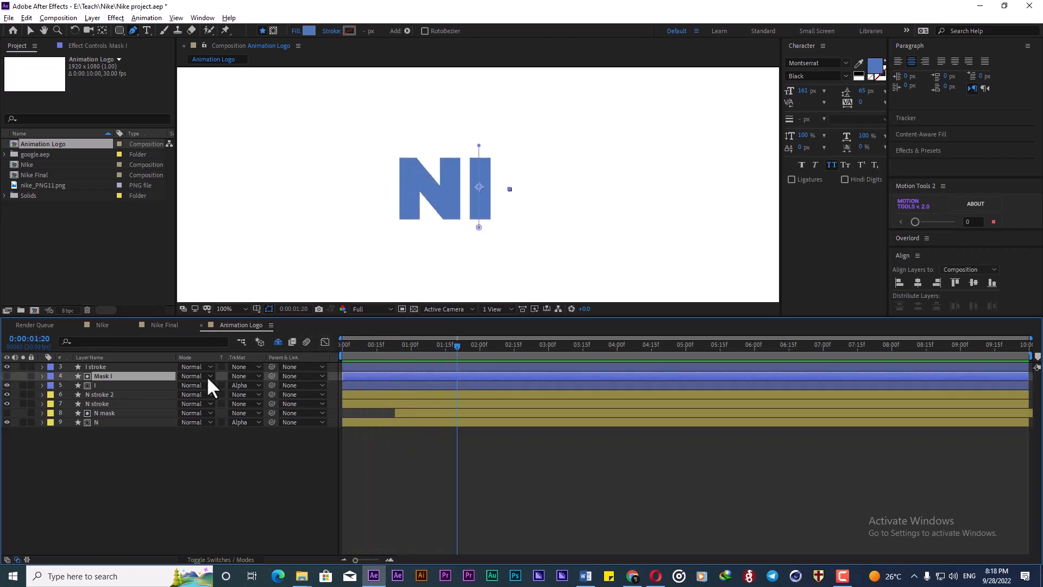
{"action": "left_click", "coordinate": [103, 413]}
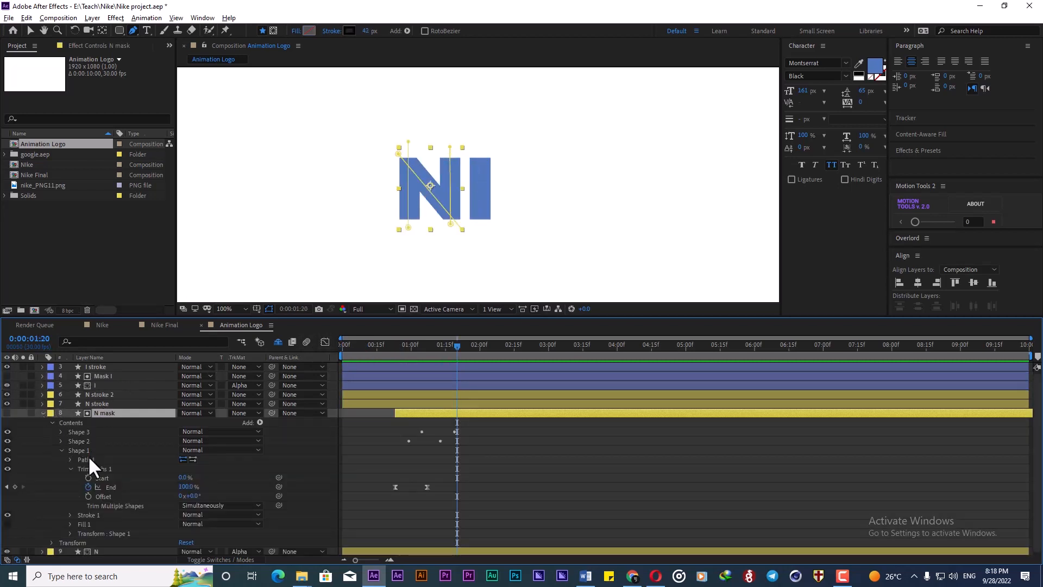
{"action": "left_click", "coordinate": [89, 466]}
{"action": "left_click_drag", "start_coordinate": [379, 343], "coordinate": [308, 343]}
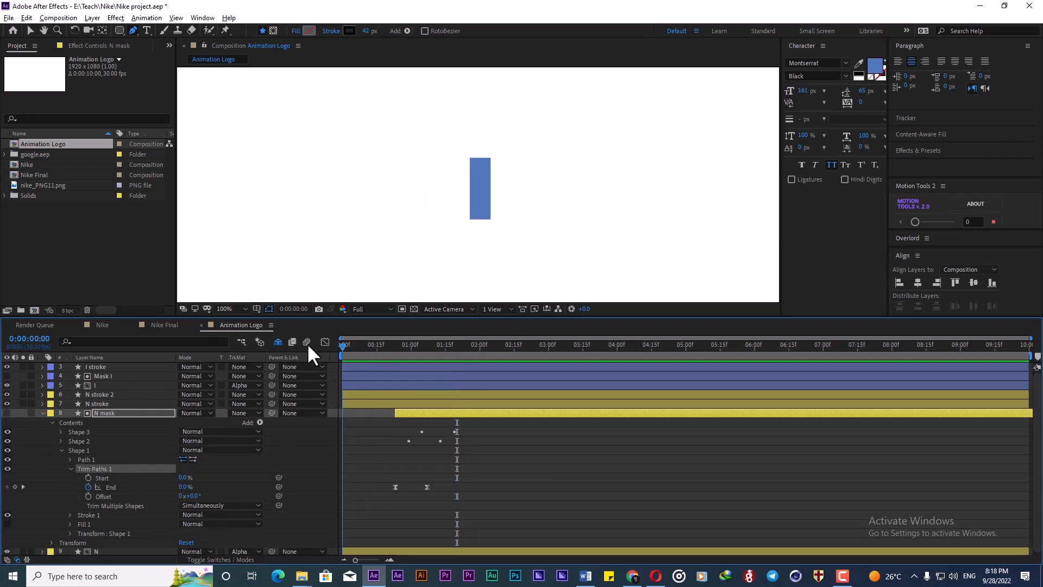
Try pasting the copied Trim Paths onto the filled I layer and preview the animation.
{"action": "left_click", "coordinate": [102, 385]}
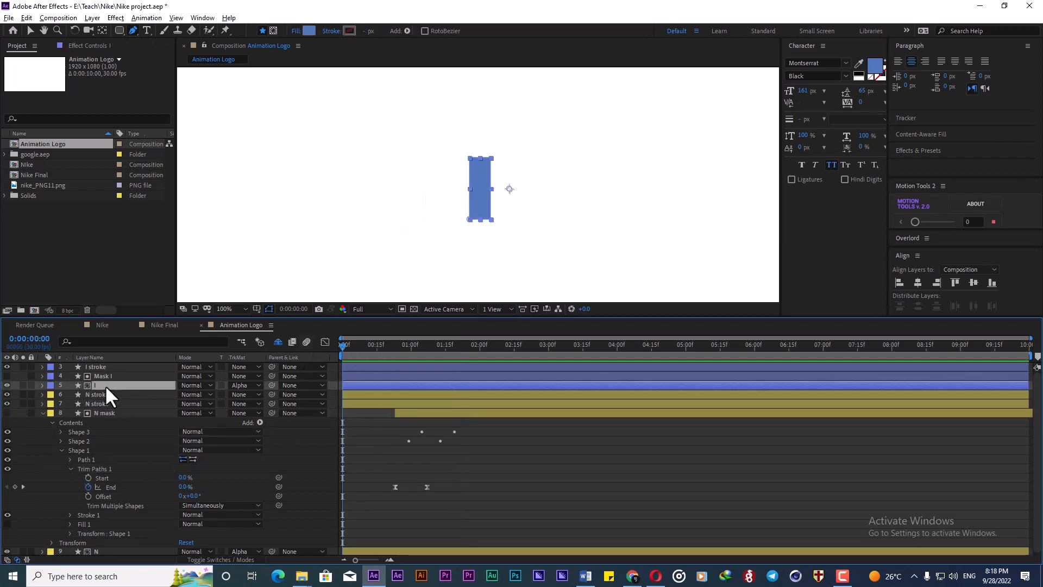
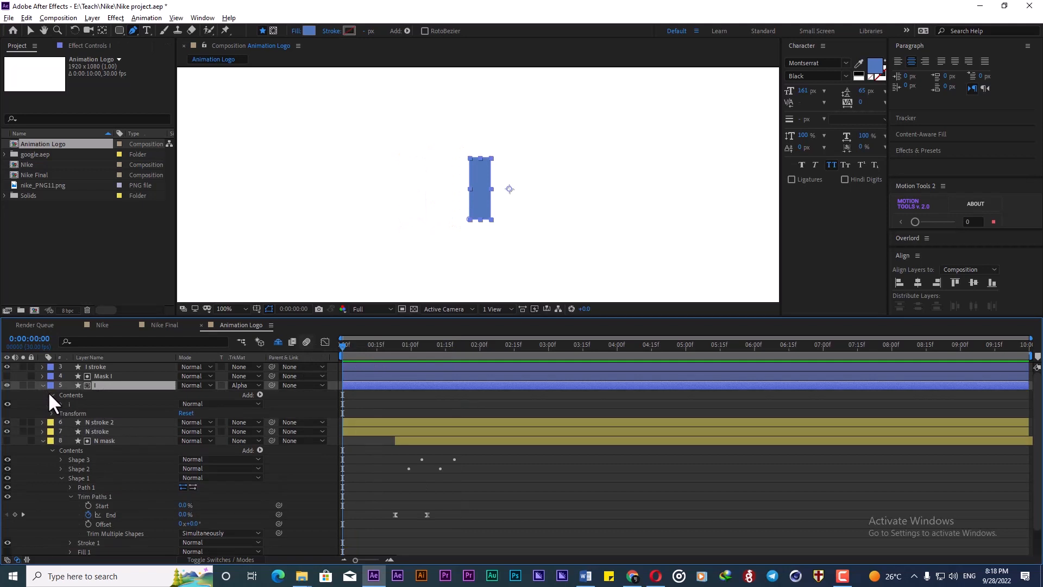
{"action": "key", "text": "ctrl+v"}
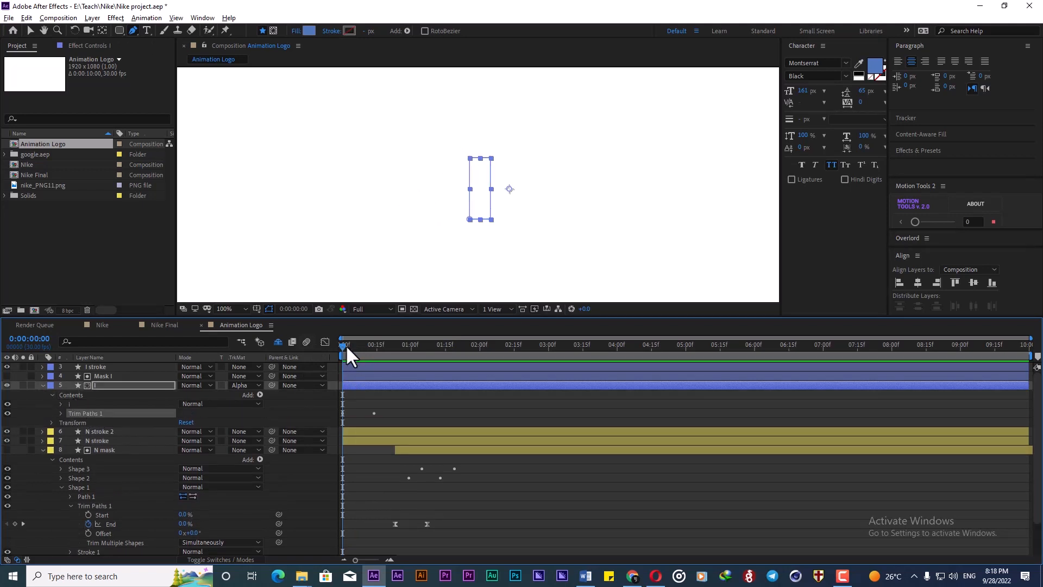
{"action": "key", "text": "space"}
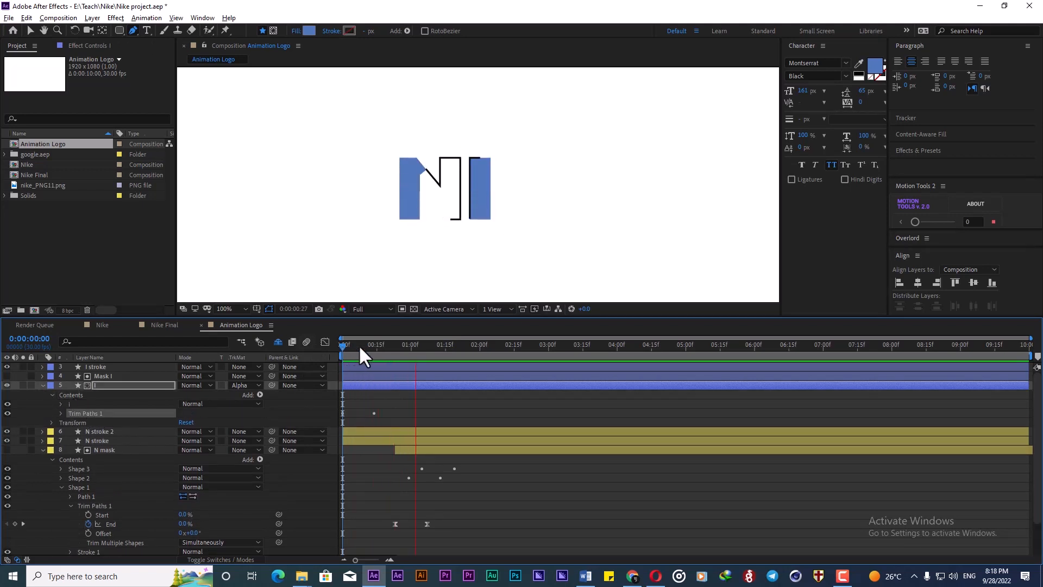
{"action": "key", "text": "space"}
{"action": "left_click_drag", "start_coordinate": [359, 344], "coordinate": [327, 346]}
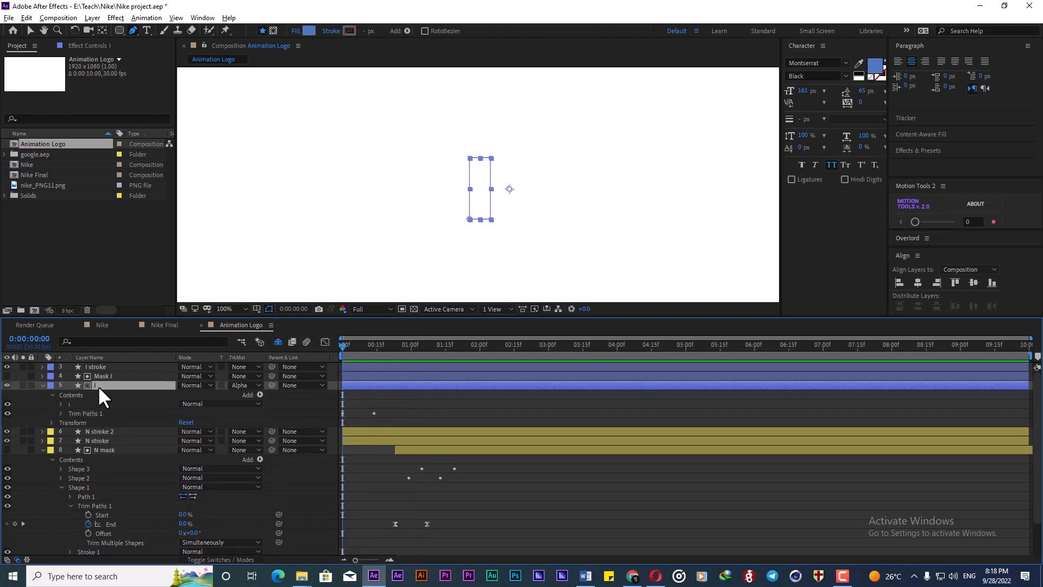
{"action": "key", "text": "Delete"}
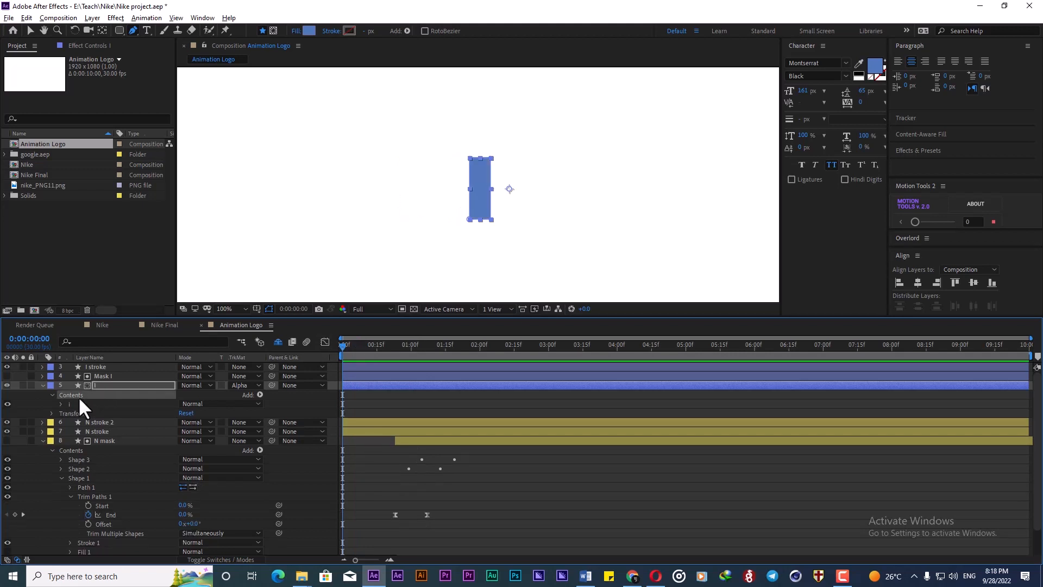
{"action": "left_click", "coordinate": [42, 384]}
Paste the copied Trim Paths into the Mask I layer's contents at the first frame and preview the reveal.
{"action": "left_click", "coordinate": [106, 376]}
{"action": "left_click", "coordinate": [41, 376]}
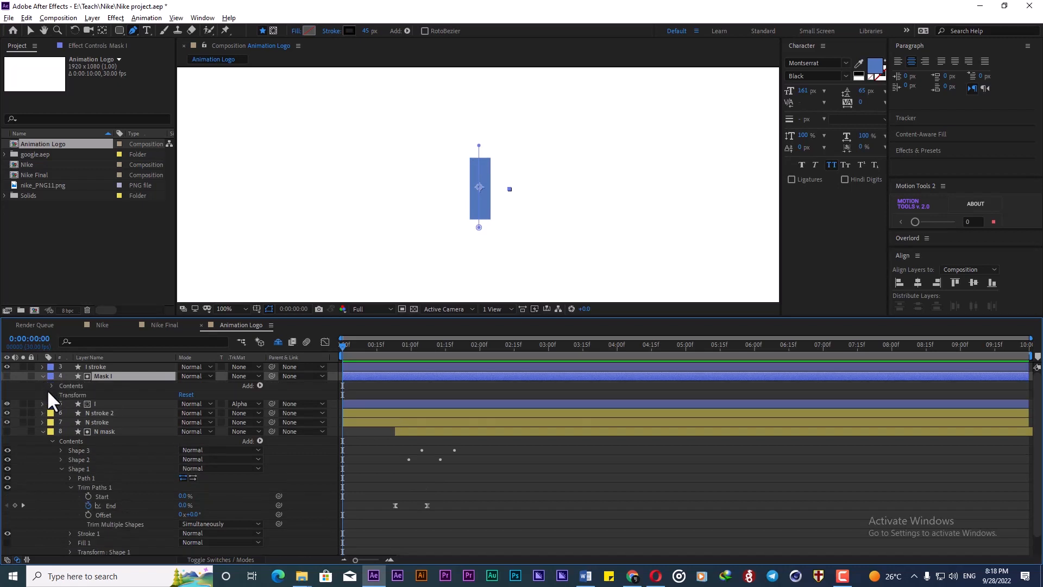
{"action": "left_click", "coordinate": [51, 385]}
{"action": "left_click", "coordinate": [77, 388]}
{"action": "key", "text": "ctrl+v"}
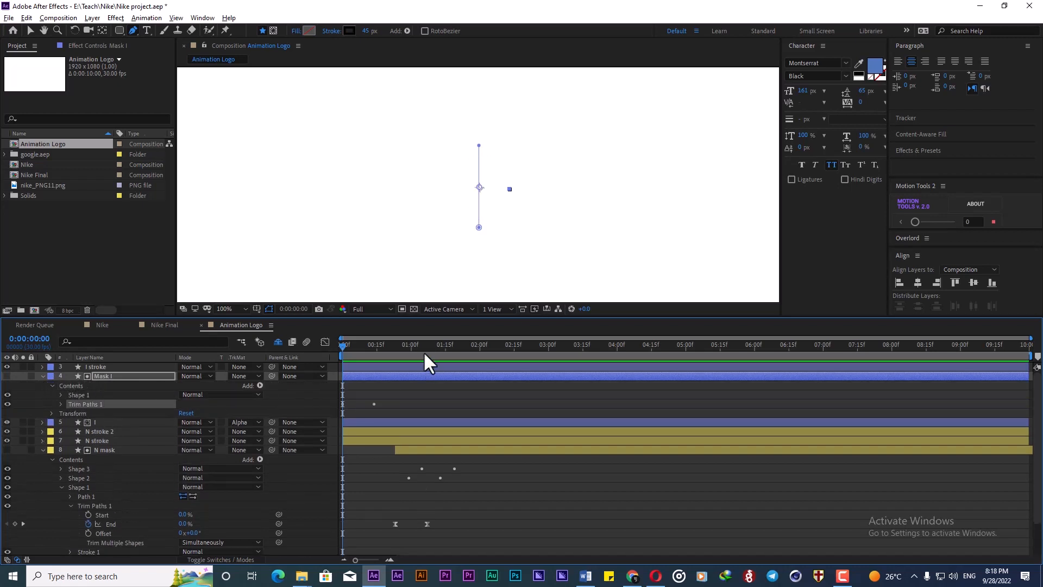
{"action": "key", "text": "space"}
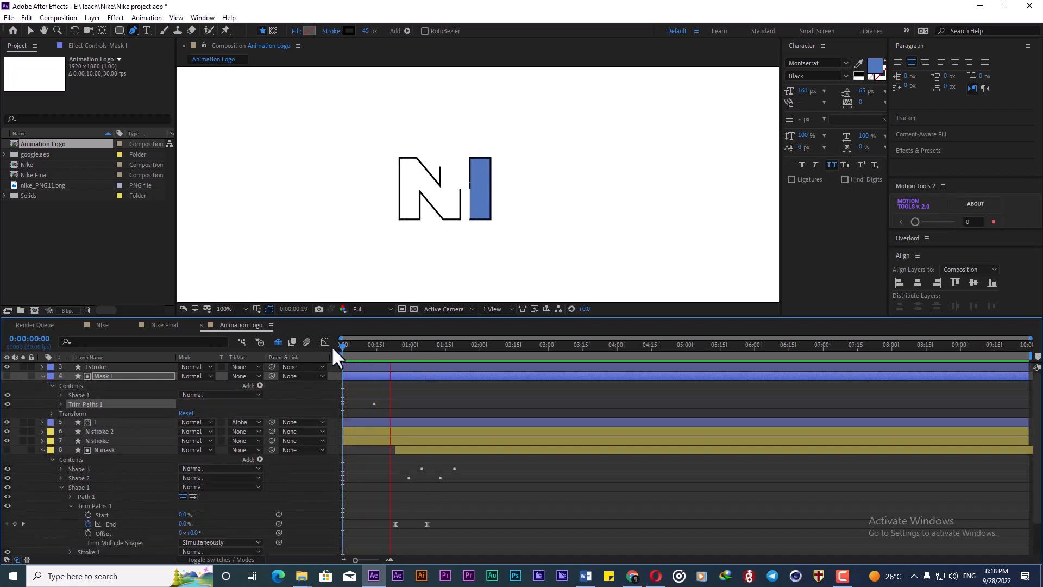
{"action": "key", "text": "space"}
Shift the Mask I layer later so it starts just before the one-second mark, previewing the timing from the start.
{"action": "left_click_drag", "start_coordinate": [379, 377], "coordinate": [398, 377]}
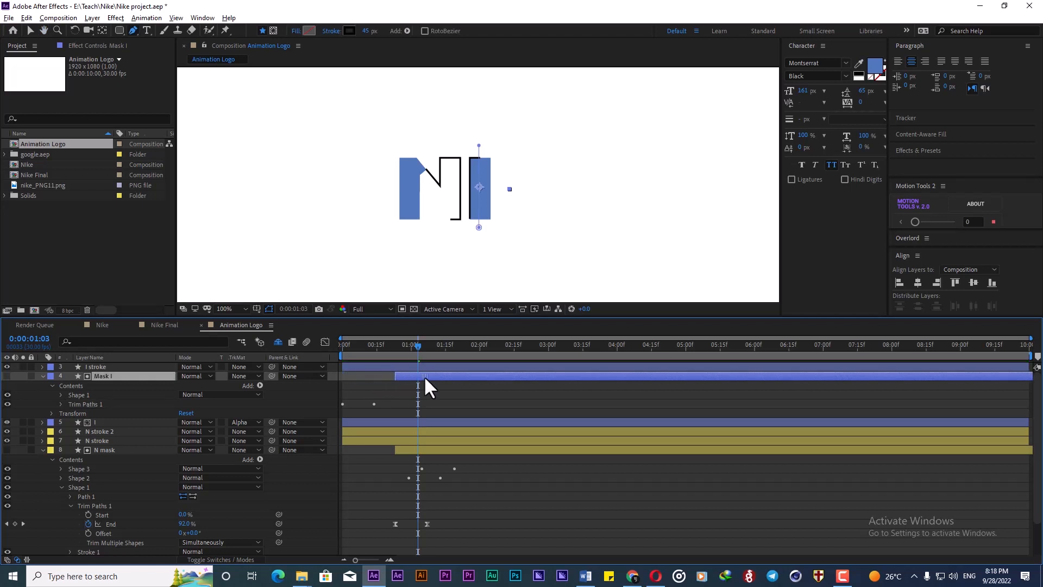
{"action": "key", "text": "Home"}
{"action": "key", "text": "space"}
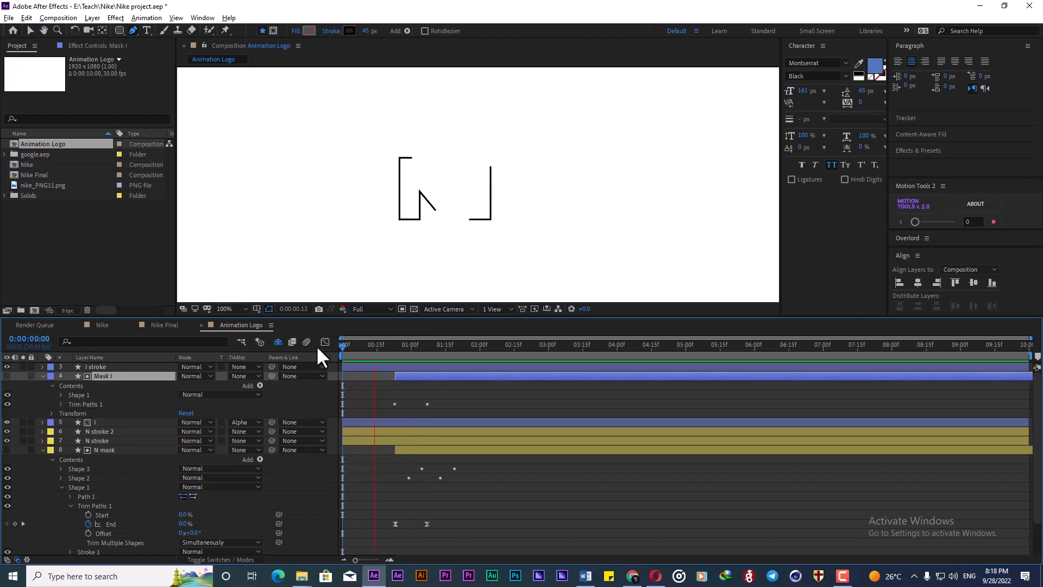
{"action": "key", "text": "space"}
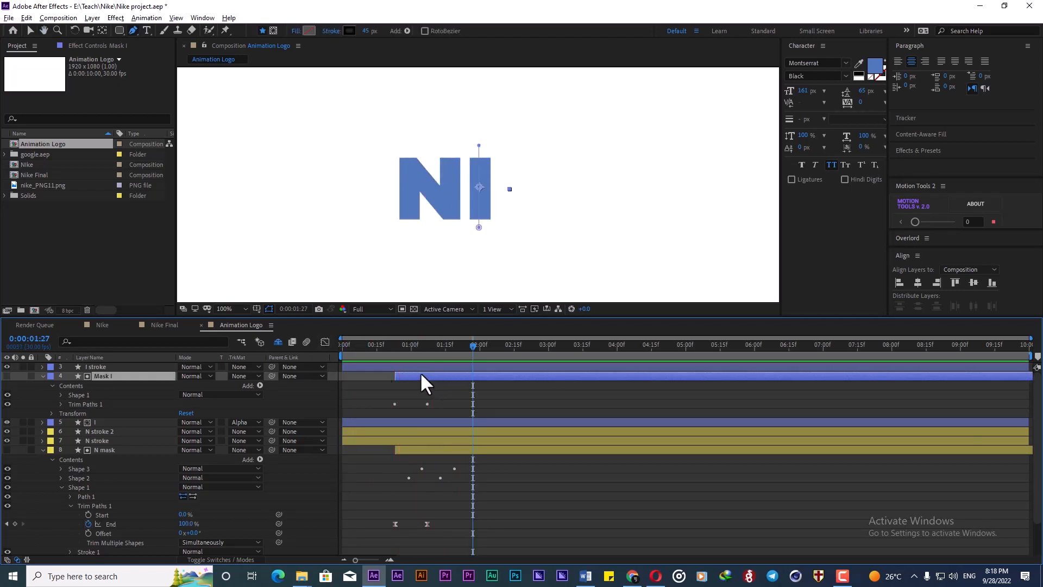
{"action": "left_click_drag", "start_coordinate": [421, 374], "coordinate": [432, 375]}
{"action": "key", "text": "Home"}
{"action": "key", "text": "space"}
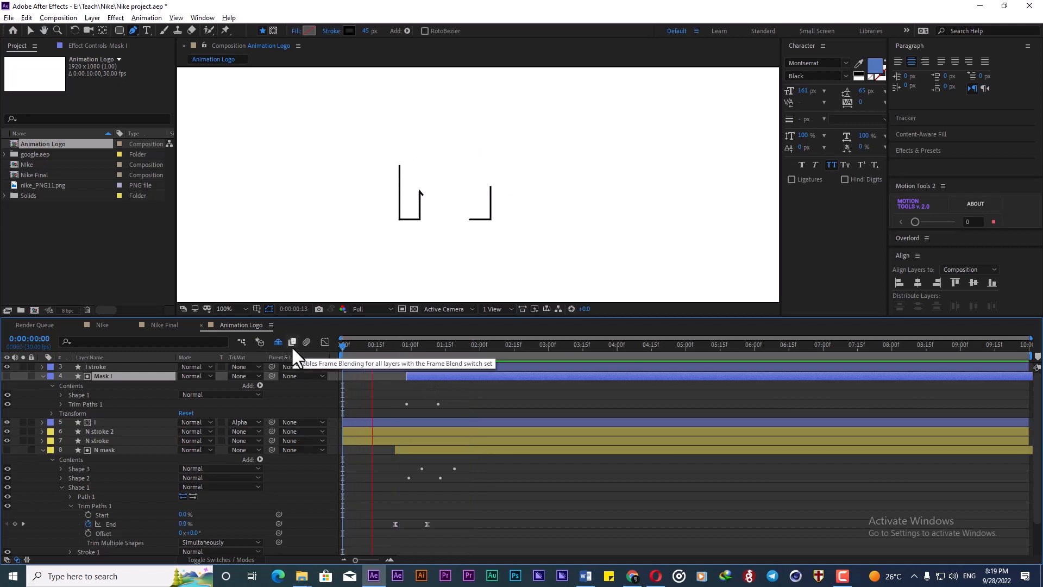
{"action": "key", "text": "space"}
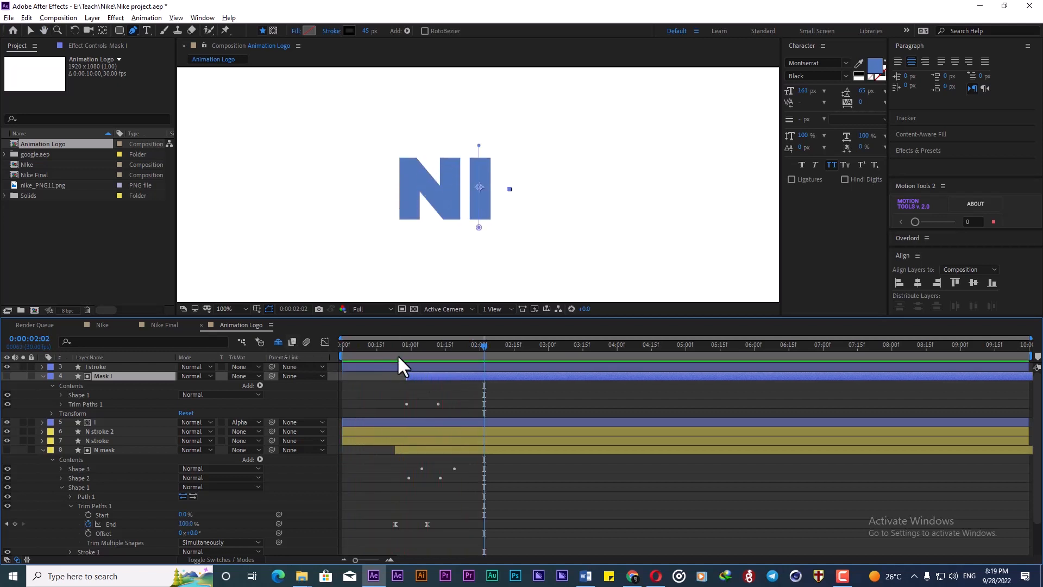
{"action": "key", "text": "Home"}
{"action": "key", "text": "space"}
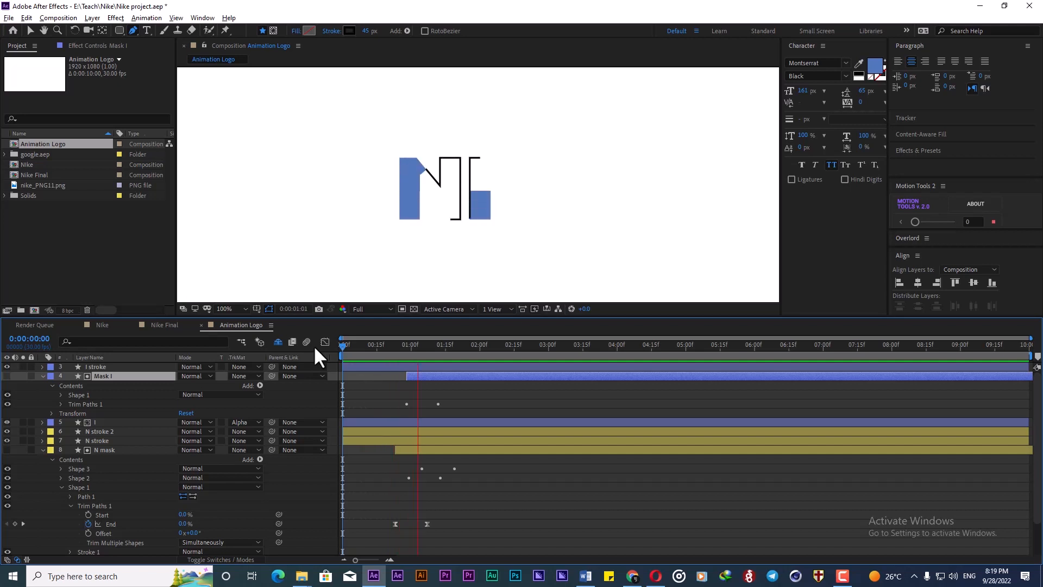
{"action": "key", "text": "space"}
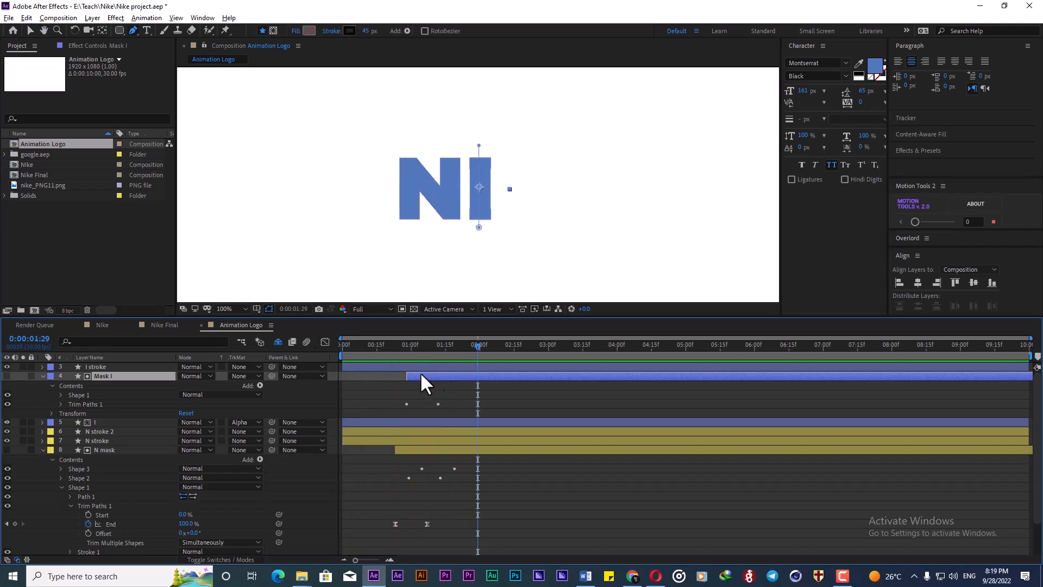
Slow the I's reveal by moving Mask I's last trim End keyframe to about 1:27, and collapse the layer.
{"action": "key", "text": "u"}
{"action": "left_click", "coordinate": [403, 345]}
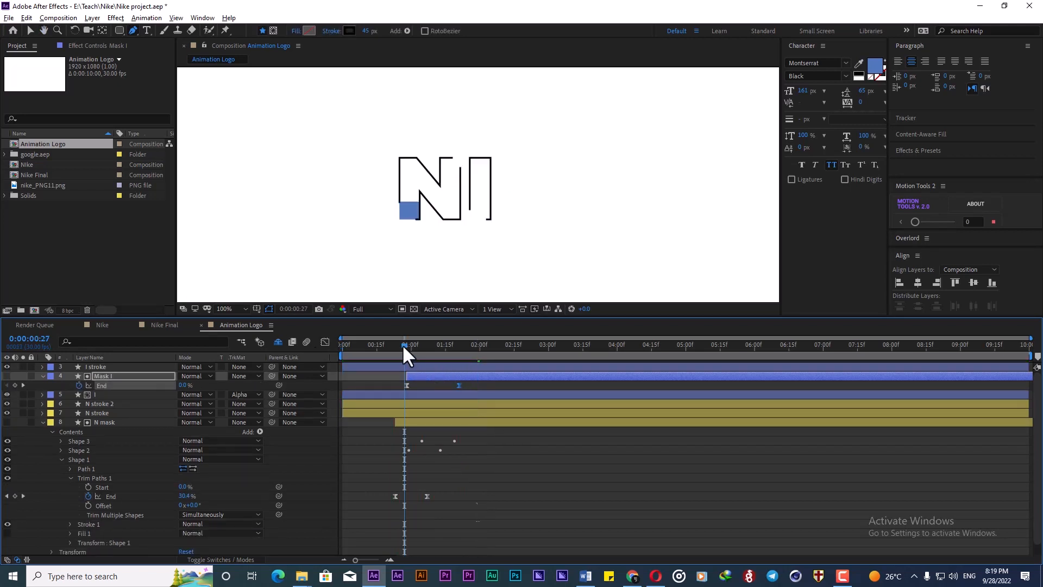
{"action": "key", "text": "space"}
{"action": "key", "text": "space"}
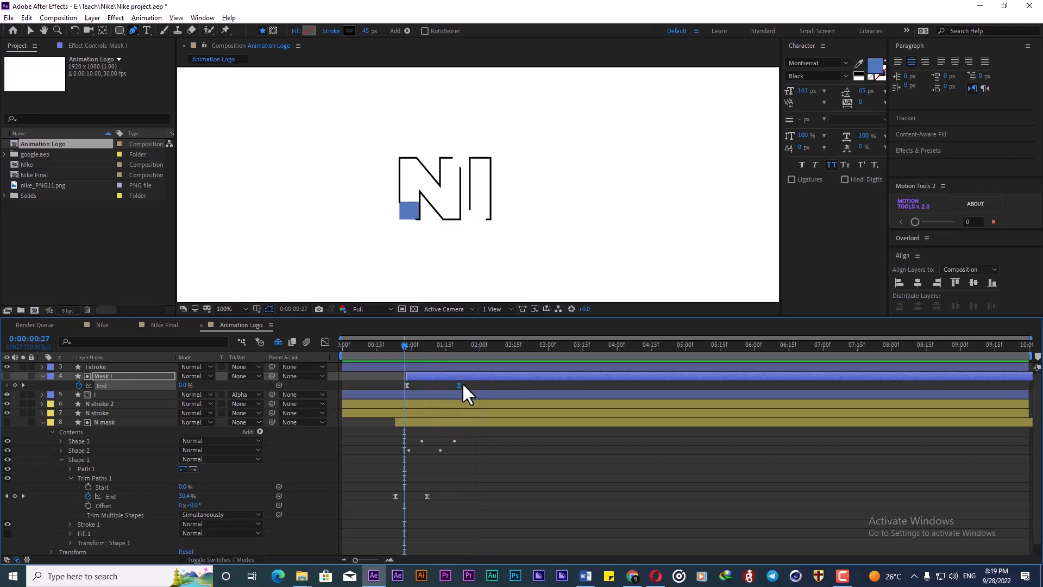
{"action": "left_click_drag", "start_coordinate": [463, 385], "coordinate": [477, 386]}
{"action": "left_click", "coordinate": [398, 342]}
{"action": "key", "text": "space"}
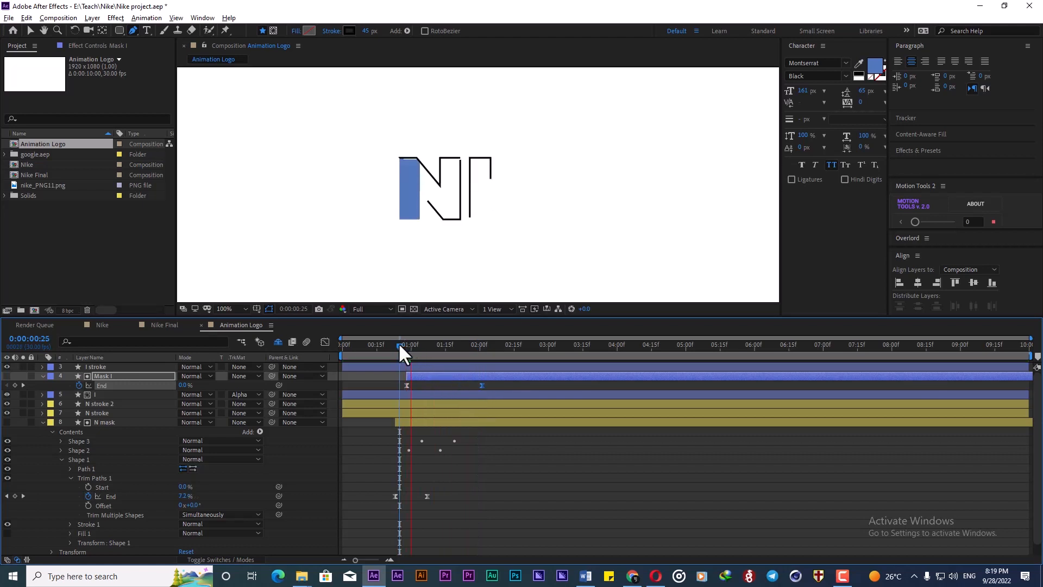
{"action": "left_click", "coordinate": [333, 386]}
{"action": "left_click_drag", "start_coordinate": [481, 384], "coordinate": [472, 384]}
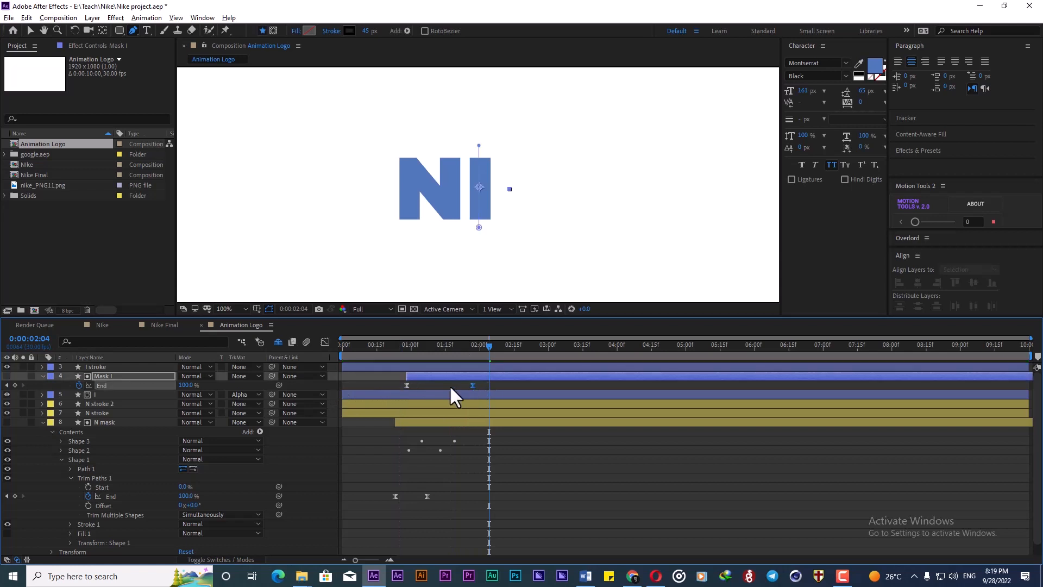
{"action": "left_click", "coordinate": [43, 376]}
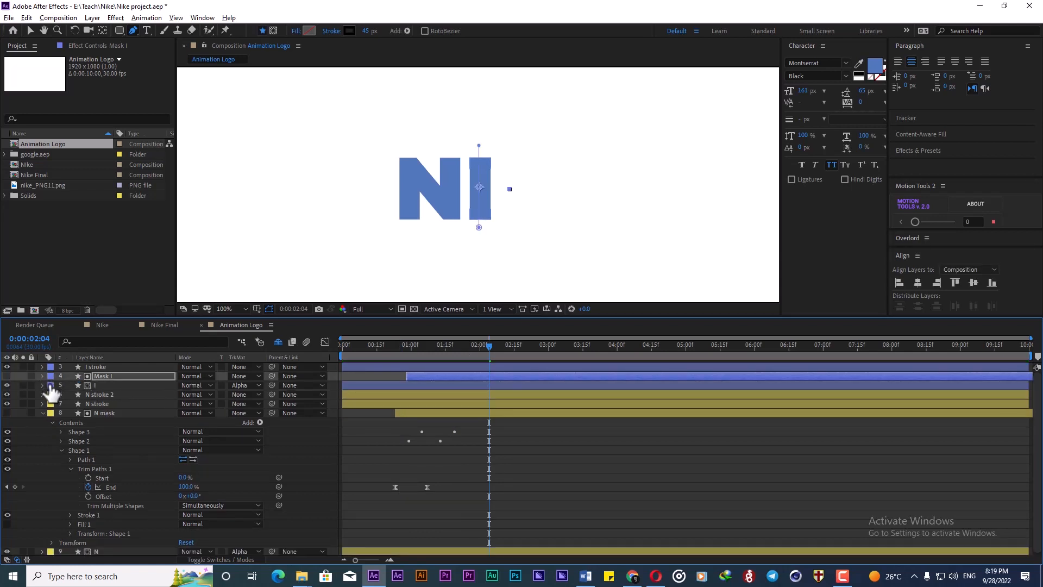
Collapse the N mask layer, then shift the I stroke, Mask I and I layers together to start I stroke at about 1:01, previewing the timing.
{"action": "left_click", "coordinate": [43, 413]}
{"action": "left_click", "coordinate": [107, 456]}
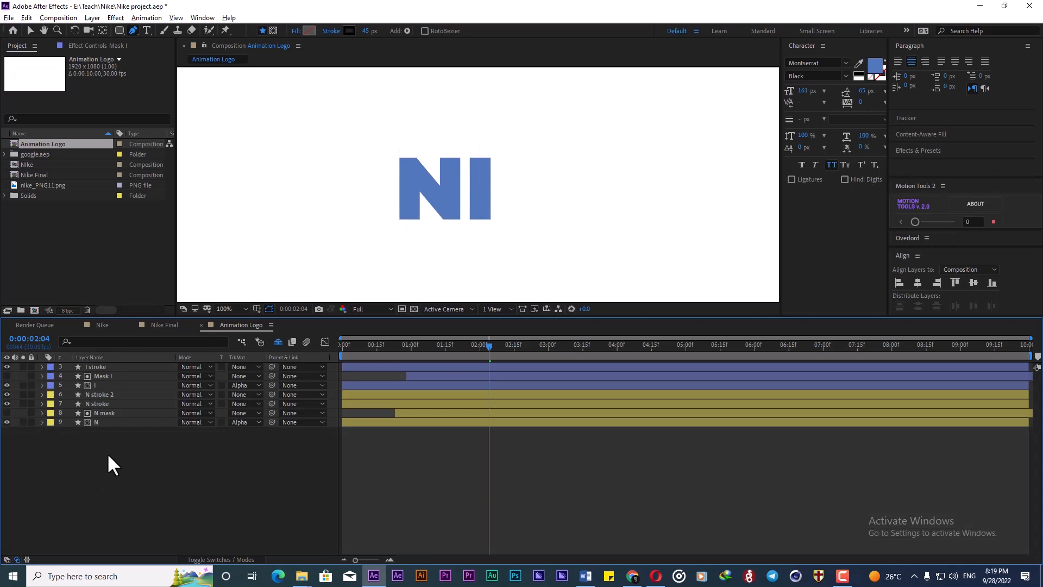
{"action": "left_click", "coordinate": [102, 383]}
{"action": "left_click", "coordinate": [102, 365], "text": "shift"}
{"action": "left_click_drag", "start_coordinate": [362, 387], "coordinate": [434, 387]}
{"action": "left_click_drag", "start_coordinate": [381, 346], "coordinate": [295, 349]}
{"action": "key", "text": "space"}
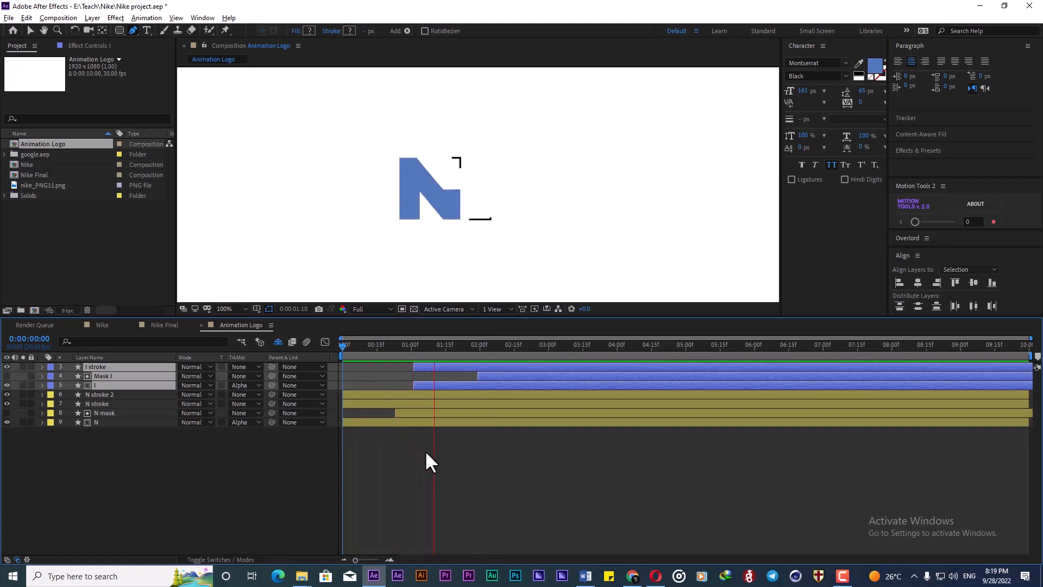
Move the three I layers earlier so I stroke and I start at about 0:21, previewing the animation from the beginning.
{"action": "left_click_drag", "start_coordinate": [458, 386], "coordinate": [426, 383]}
{"action": "left_click_drag", "start_coordinate": [347, 346], "coordinate": [318, 342]}
{"action": "key", "text": "space"}
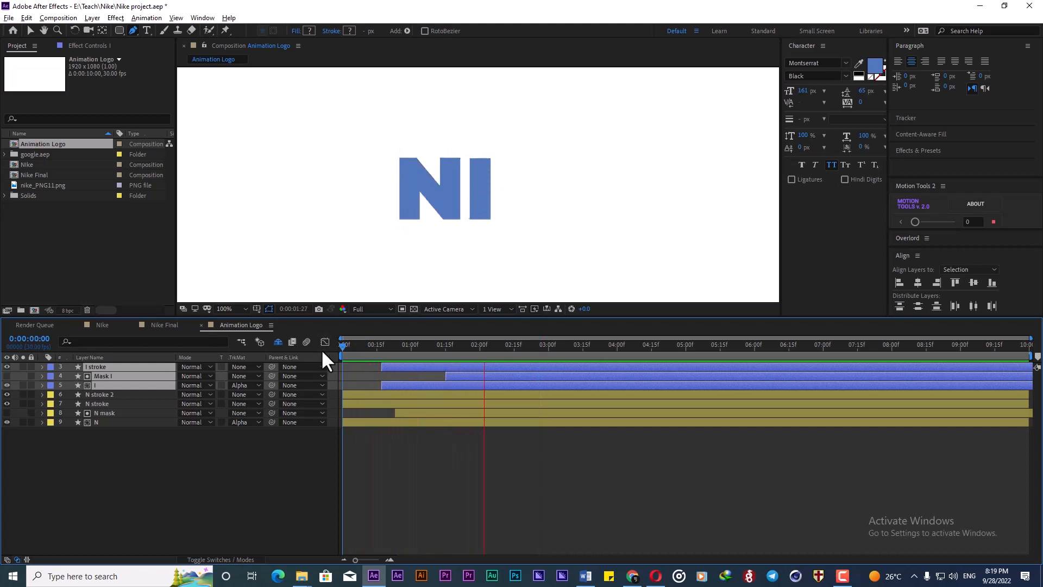
{"action": "left_click_drag", "start_coordinate": [410, 383], "coordinate": [416, 383]}
{"action": "left_click", "coordinate": [392, 427]}
{"action": "left_click_drag", "start_coordinate": [373, 346], "coordinate": [312, 345]}
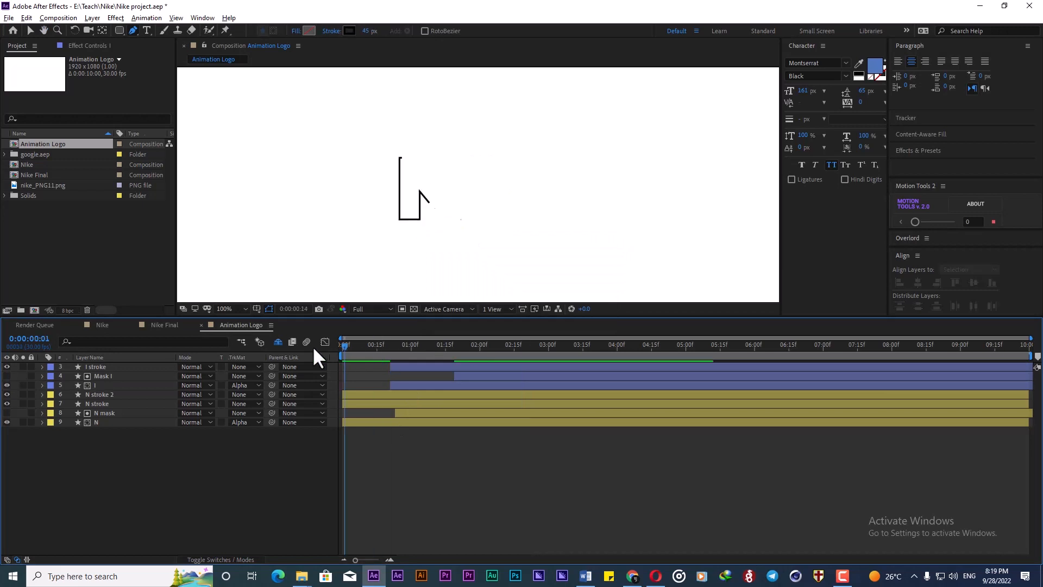
{"action": "key", "text": "space"}
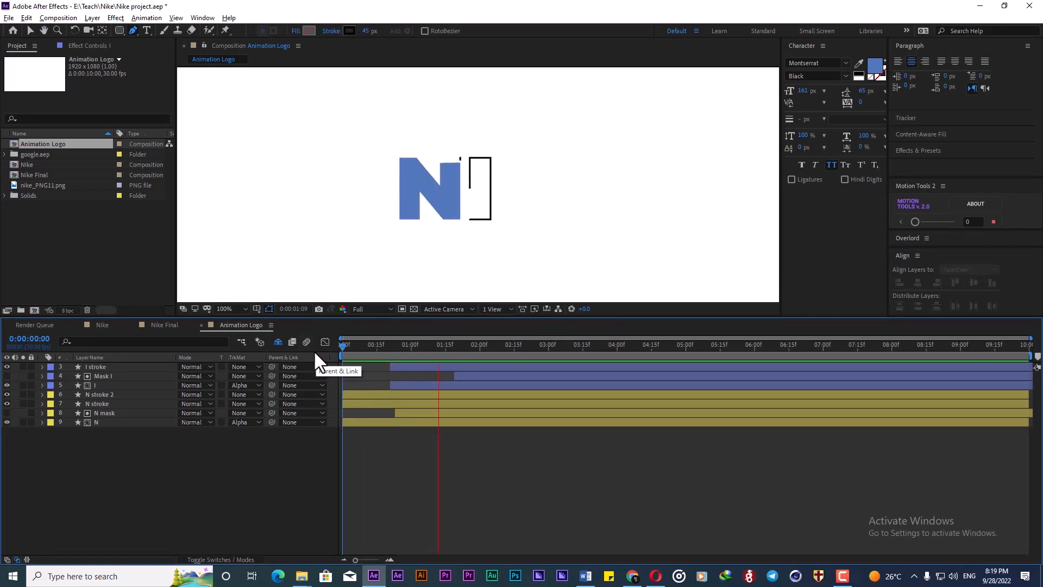
{"action": "key", "text": "space"}
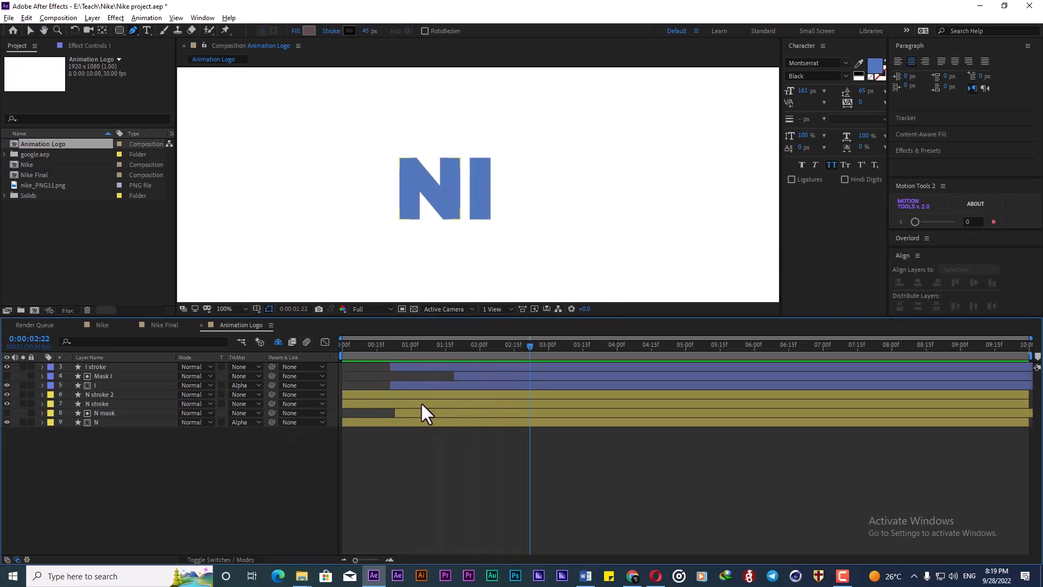
Reveal the N mask layer's keyframes and preview the animation from 0:13.
{"action": "left_click", "coordinate": [403, 413]}
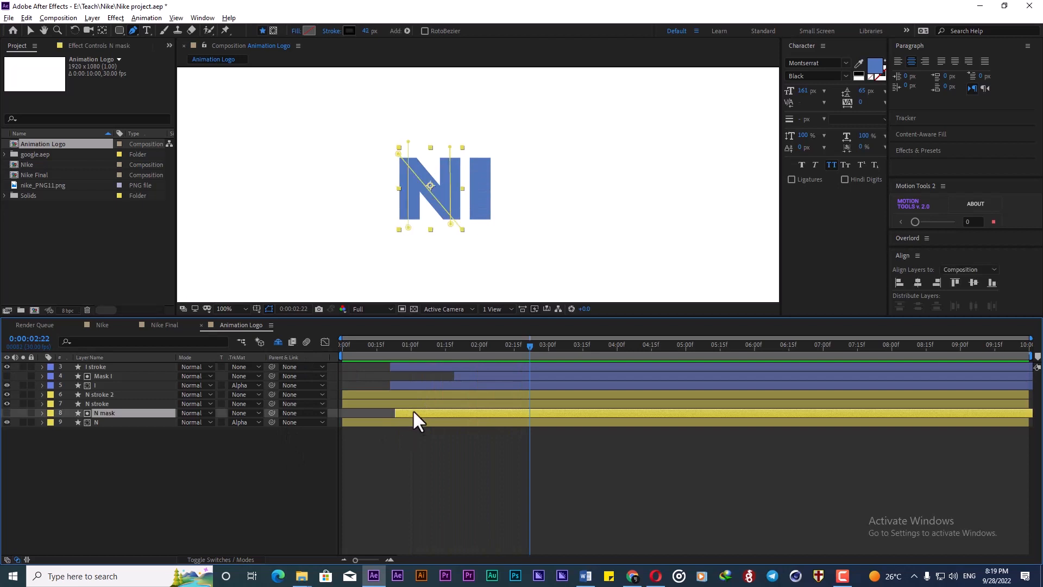
{"action": "key", "text": "u"}
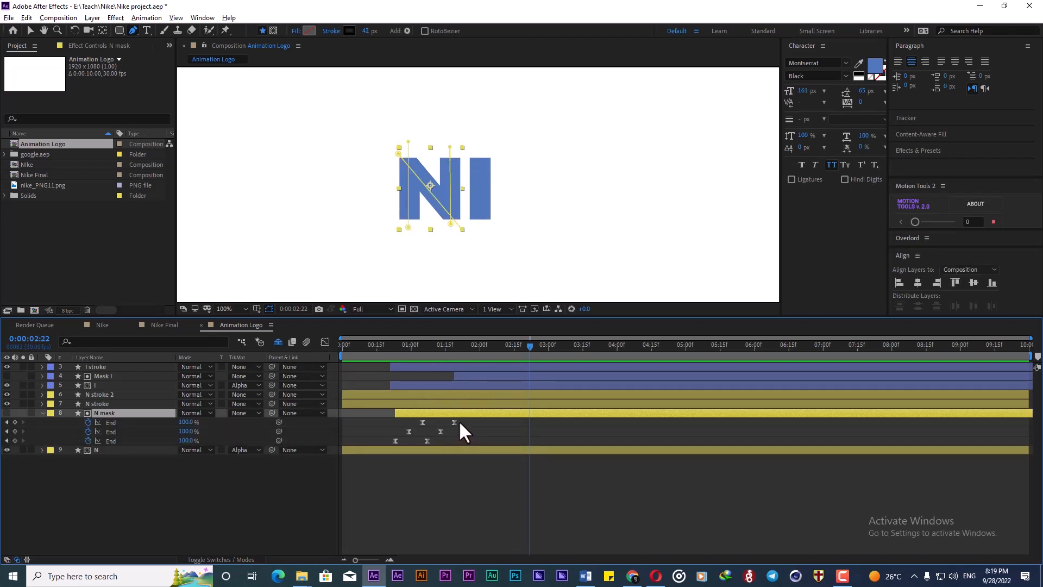
{"action": "left_click", "coordinate": [371, 345]}
{"action": "key", "text": "space"}
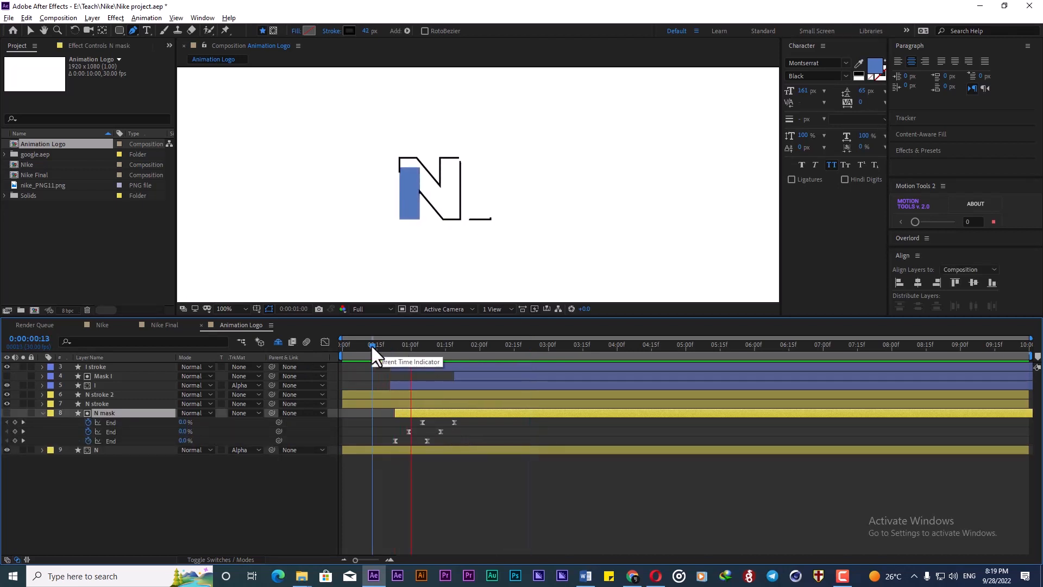
{"action": "key", "text": "space"}
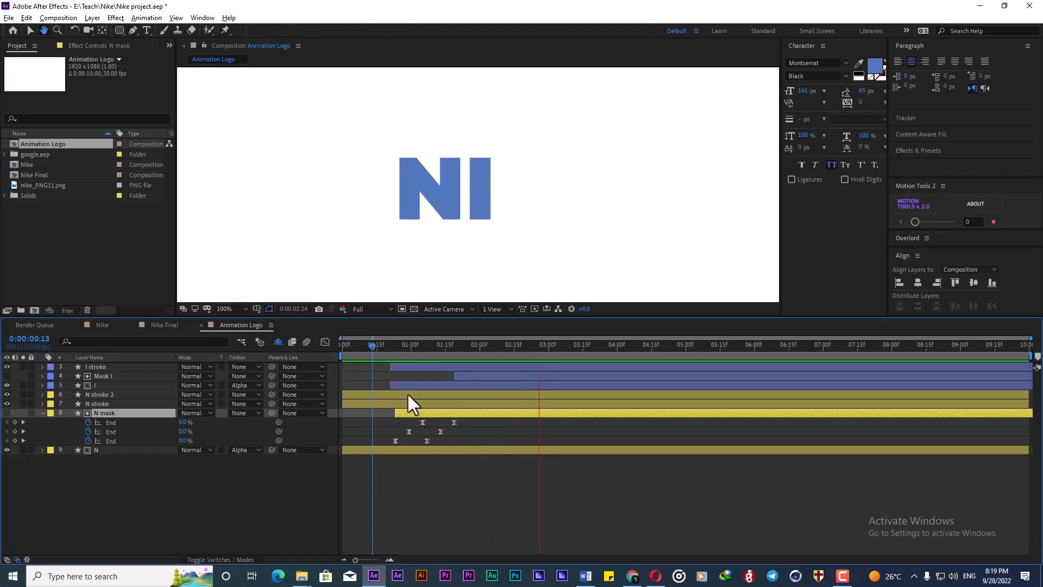
Extend the incoming ease of N mask's latest End keyframe in the speed graph and preview the animation from the start.
{"action": "left_click", "coordinate": [455, 422]}
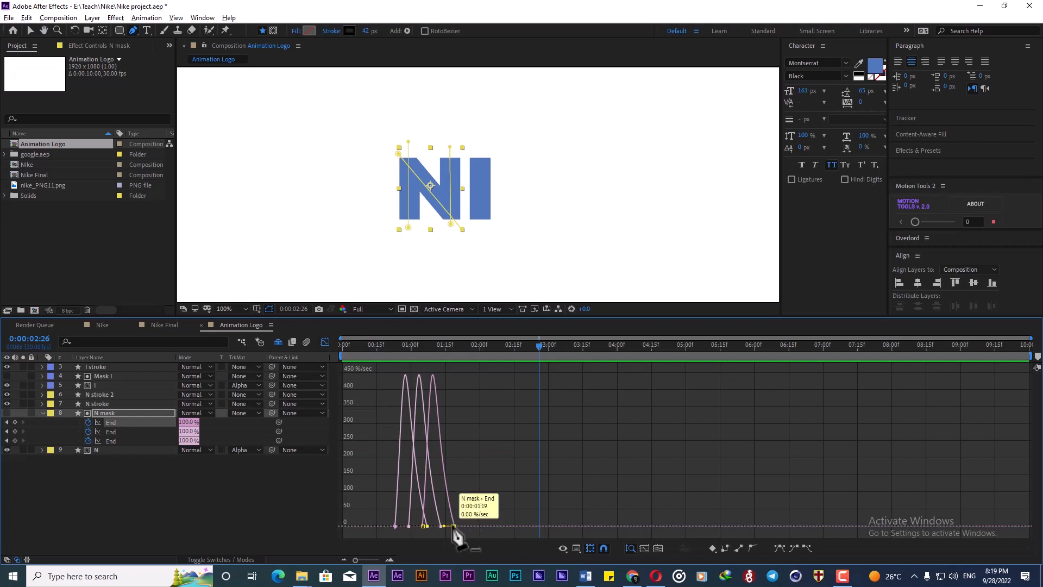
{"action": "left_click", "coordinate": [454, 526]}
{"action": "key", "text": "v"}
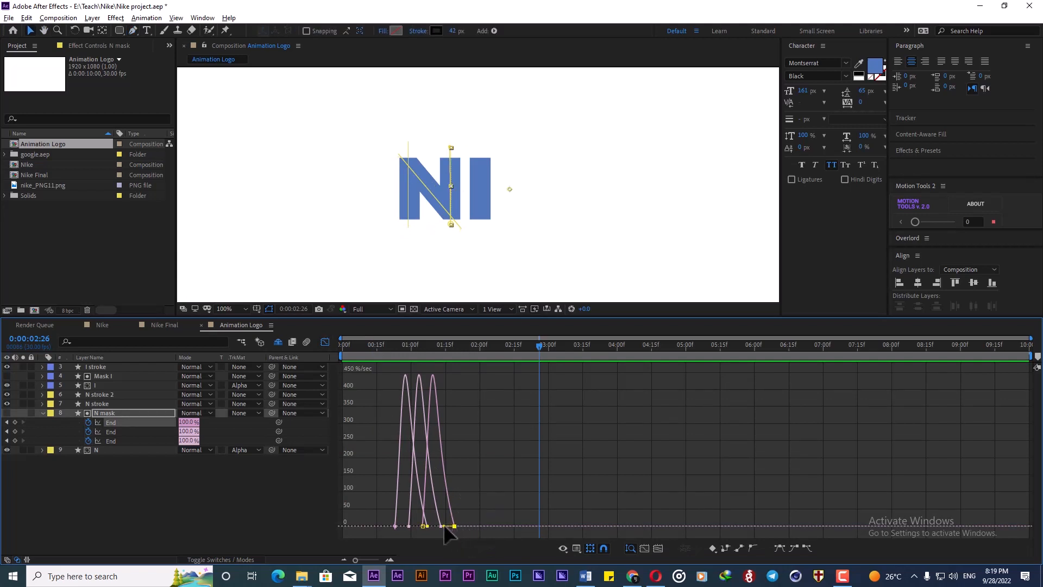
{"action": "left_click_drag", "start_coordinate": [442, 527], "coordinate": [437, 526]}
{"action": "left_click", "coordinate": [325, 342]}
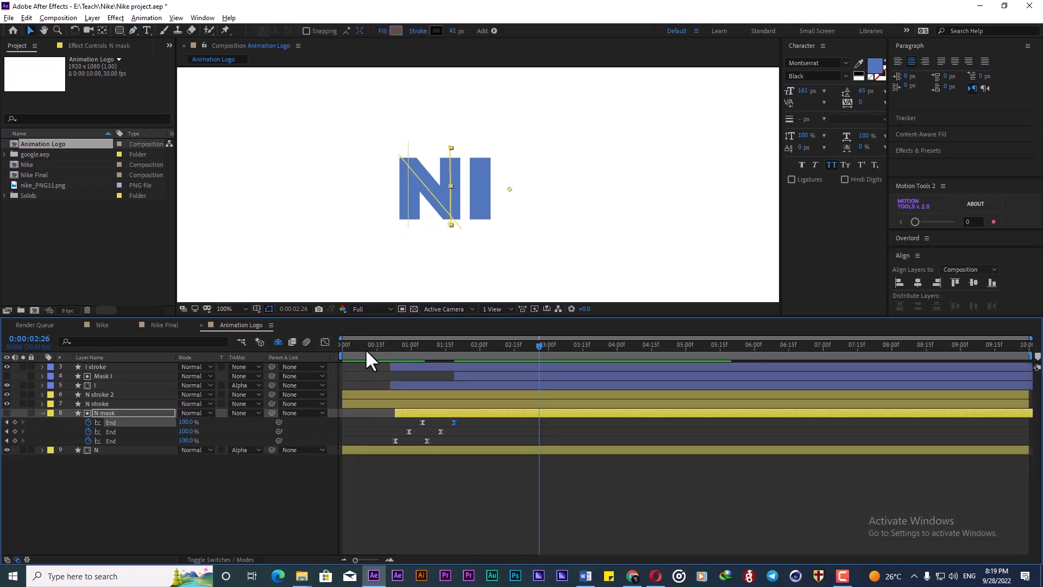
{"action": "key", "text": "Home"}
{"action": "key", "text": "space"}
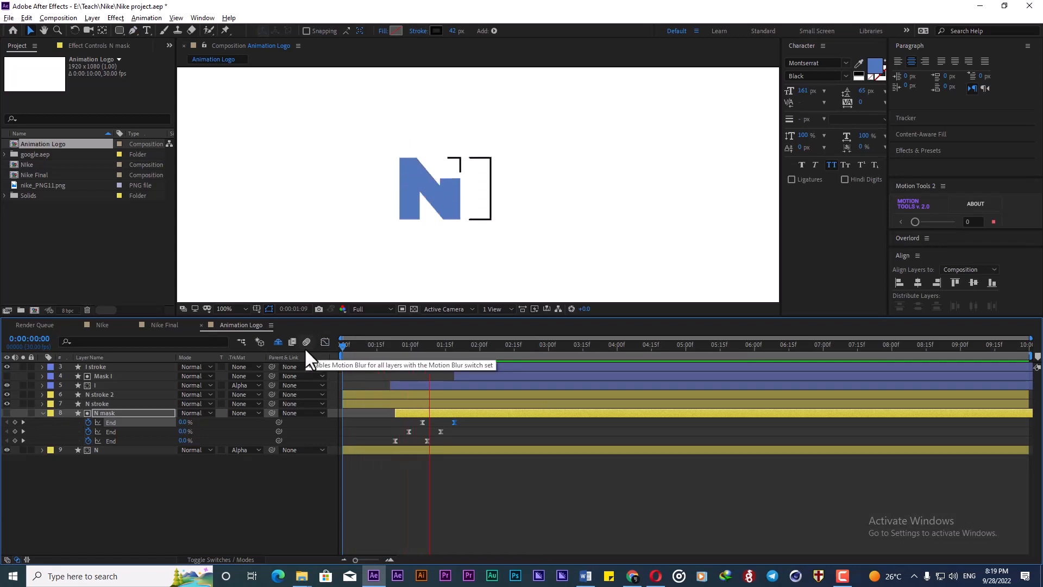
{"action": "key", "text": "space"}
Shift the End keyframe pair of N mask's last stroke later, to about 1:08 and 1:22, and preview the result.
{"action": "left_click_drag", "start_coordinate": [461, 421], "coordinate": [427, 422]}
{"action": "left_click", "coordinate": [388, 345]}
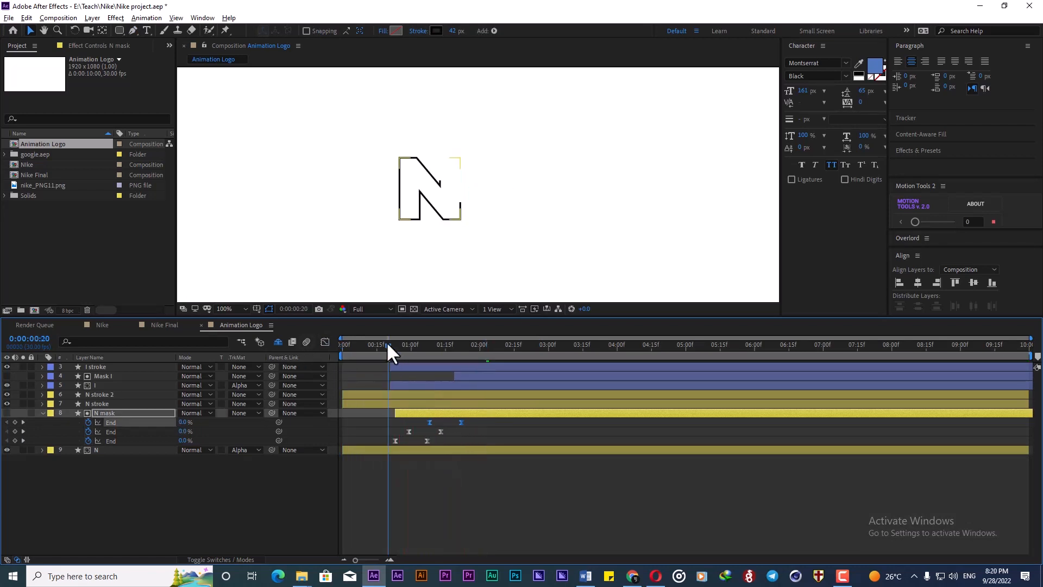
{"action": "key", "text": "space"}
{"action": "left_click_drag", "start_coordinate": [387, 344], "coordinate": [257, 341]}
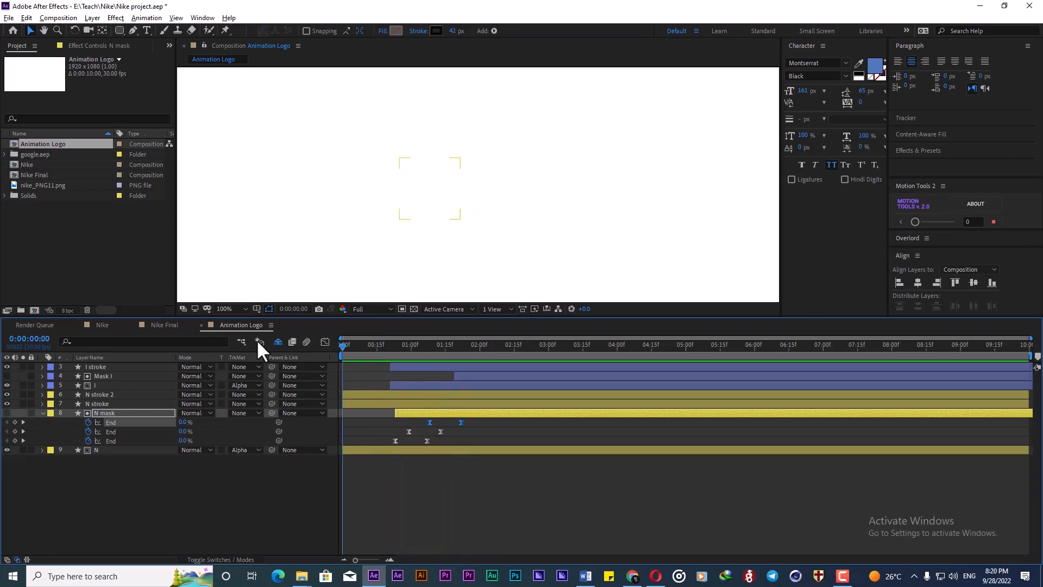
{"action": "key", "text": "space"}
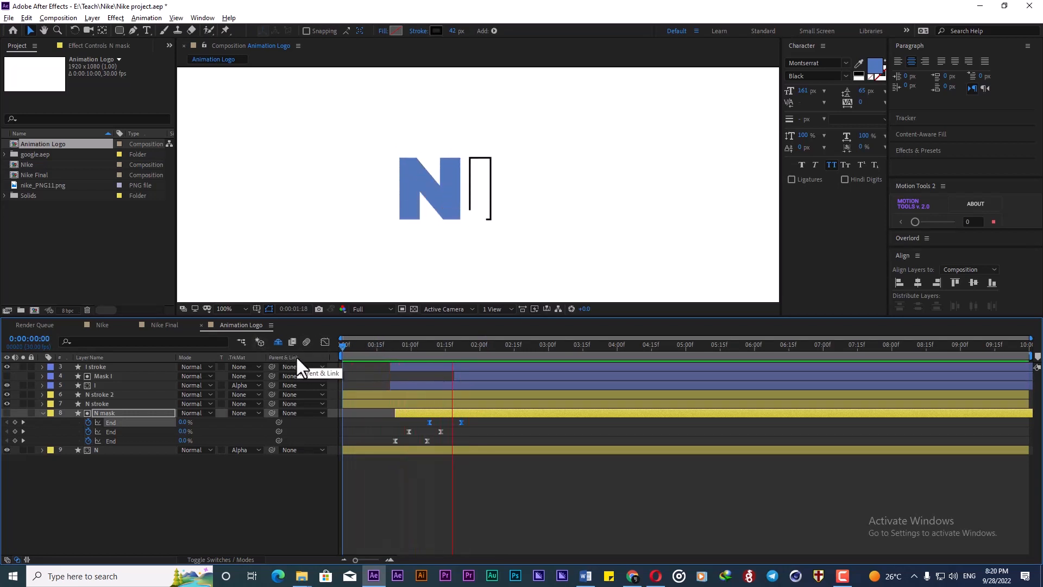
{"action": "key", "text": "space"}
Move the Mask I layer earlier so it starts at about 1:12, and preview the reveal.
{"action": "left_click_drag", "start_coordinate": [468, 376], "coordinate": [451, 373]}
{"action": "left_click", "coordinate": [382, 344]}
{"action": "key", "text": "space"}
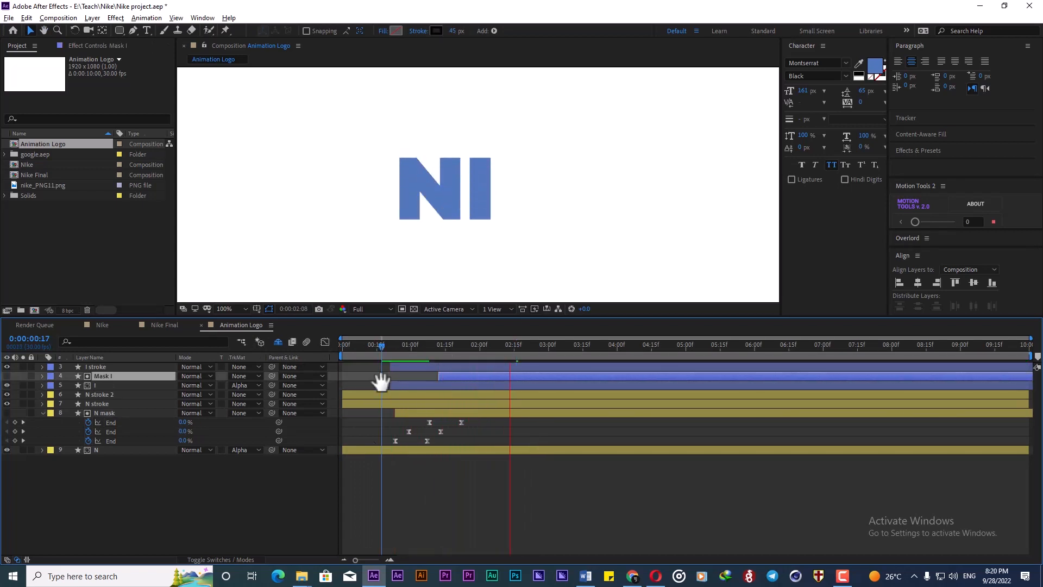
Examine the keyframes of all layers, collapse them again and replay the N and I animation from the start.
{"action": "key", "text": "ctrl+a"}
{"action": "key", "text": "space"}
{"action": "key", "text": "u"}
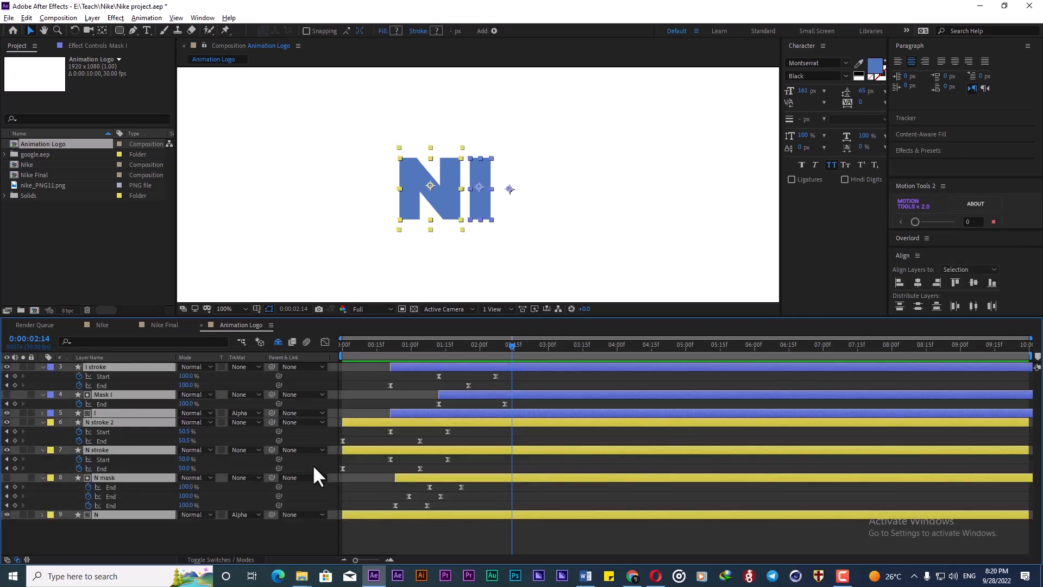
{"action": "key", "text": "u"}
{"action": "left_click", "coordinate": [312, 468]}
{"action": "left_click_drag", "start_coordinate": [412, 343], "coordinate": [337, 349]}
{"action": "key", "text": "space"}
{"action": "key", "text": "space"}
{"action": "key", "text": "space"}
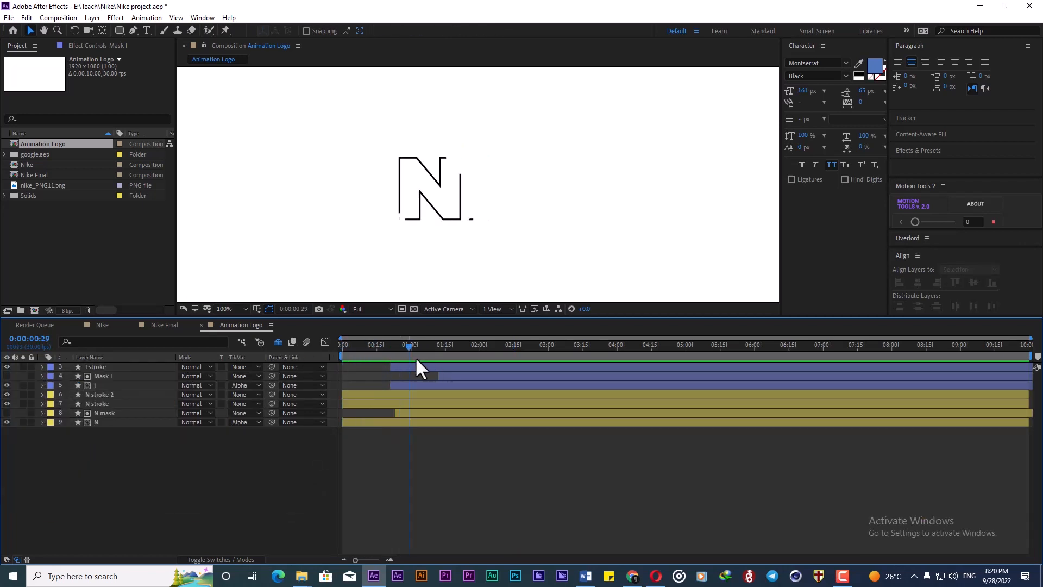
{"action": "key", "text": "space"}
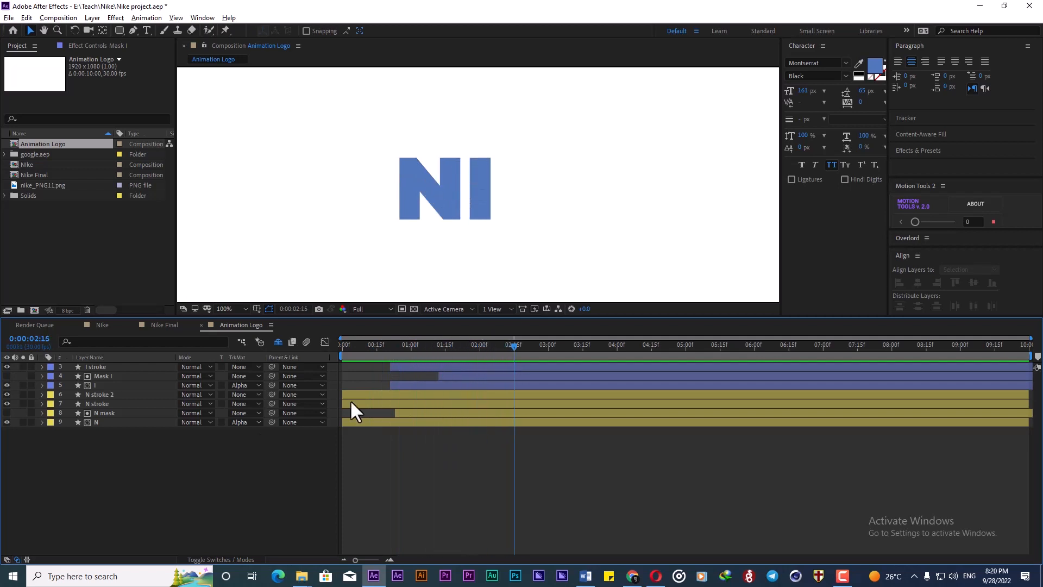
Scrub through the Nike Final composition to study its letter and line animation, then scrub the Animation Logo composition for comparison.
{"action": "left_click", "coordinate": [178, 325]}
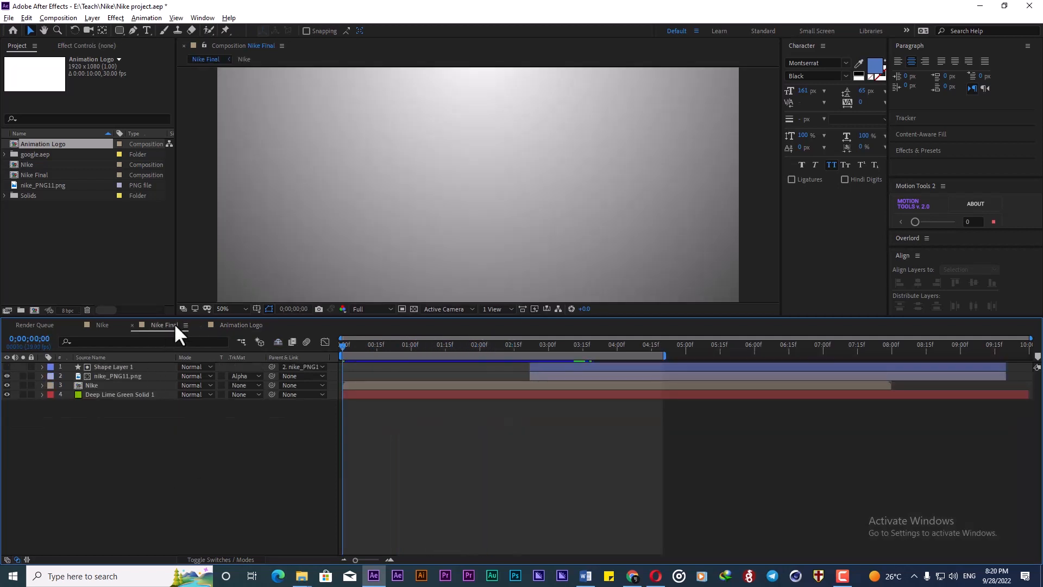
{"action": "left_click", "coordinate": [352, 348]}
{"action": "left_click_drag", "start_coordinate": [351, 347], "coordinate": [417, 347]}
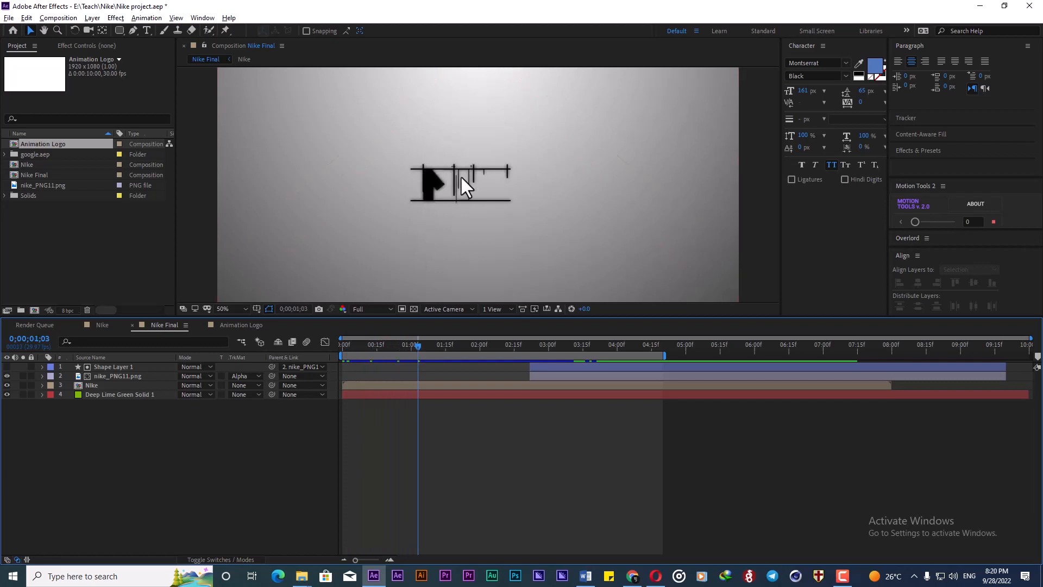
{"action": "mouse_move", "coordinate": [418, 338]}
{"action": "left_mouse_down"}
{"action": "mouse_move", "coordinate": [418, 346]}
{"action": "mouse_move", "coordinate": [517, 356]}
{"action": "left_mouse_up"}
{"action": "left_click", "coordinate": [249, 325]}
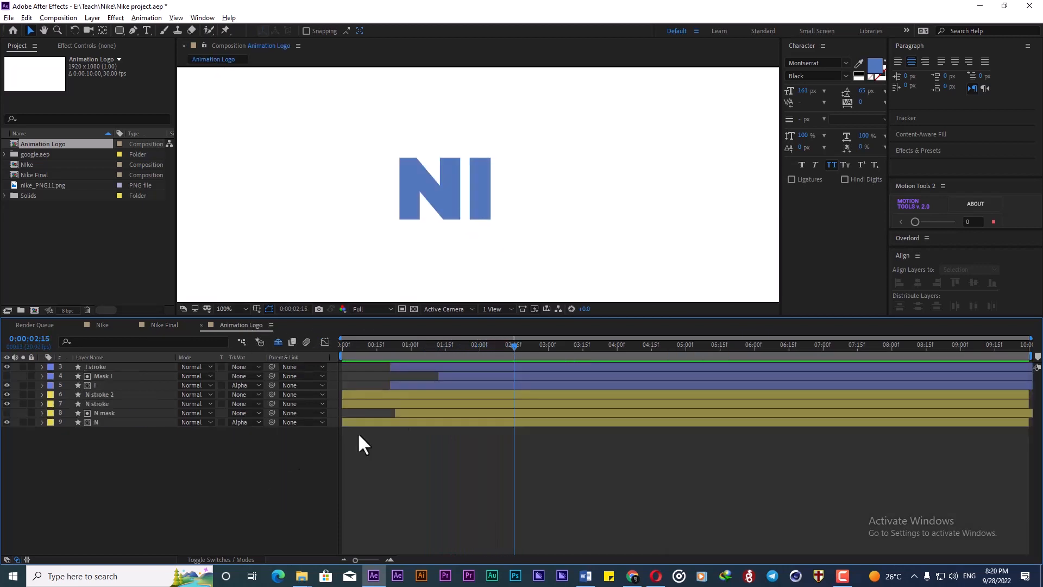
{"action": "left_click_drag", "start_coordinate": [338, 346], "coordinate": [435, 347]}
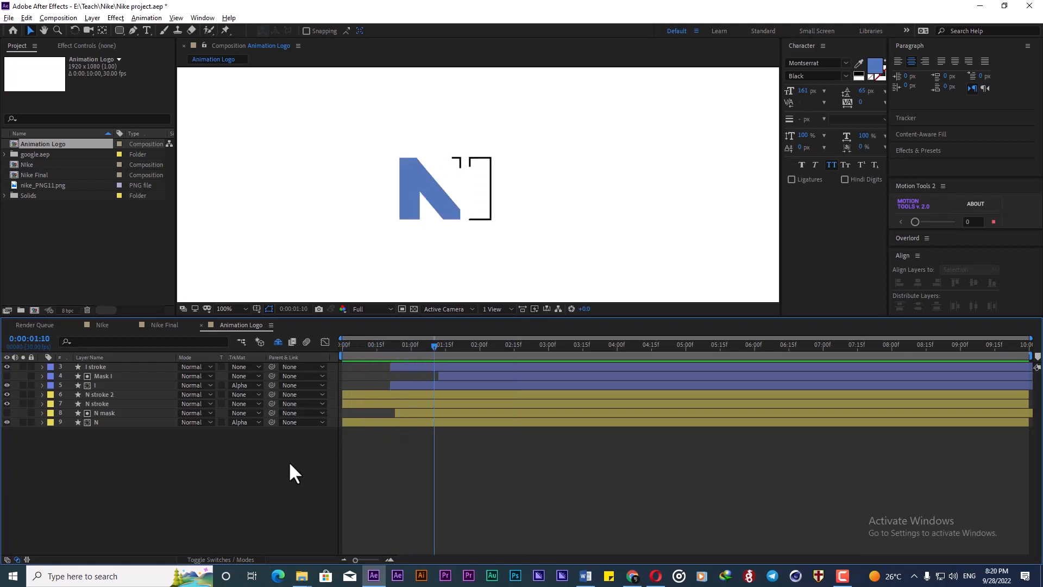
At 0:25, draw a vertical Pen tool line just left of the N, extending slightly beyond the letter's height at both ends.
{"action": "left_click", "coordinate": [132, 30]}
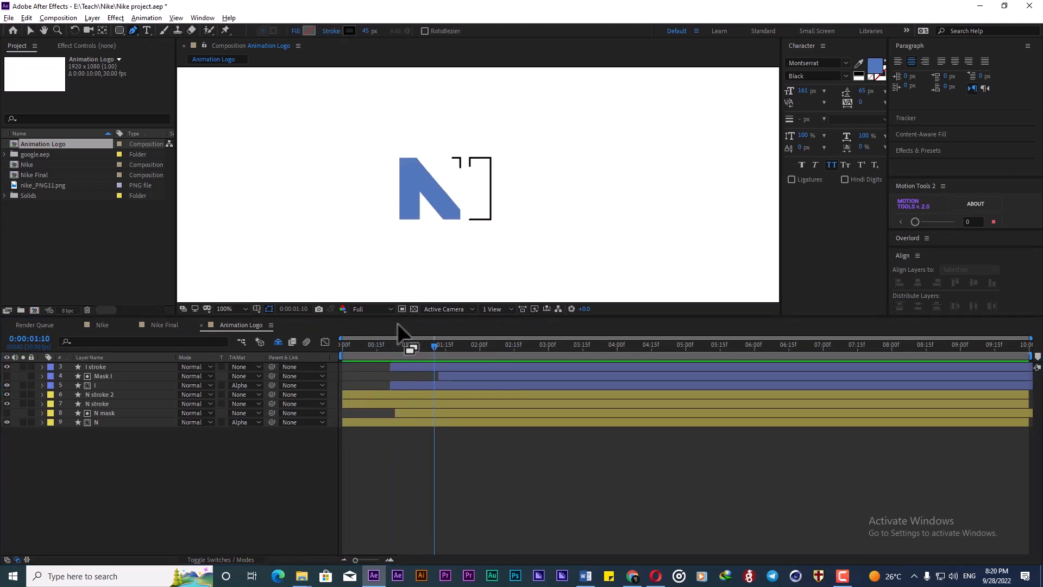
{"action": "mouse_move", "coordinate": [335, 344]}
{"action": "left_mouse_down"}
{"action": "mouse_move", "coordinate": [456, 350]}
{"action": "mouse_move", "coordinate": [399, 351]}
{"action": "left_mouse_up"}
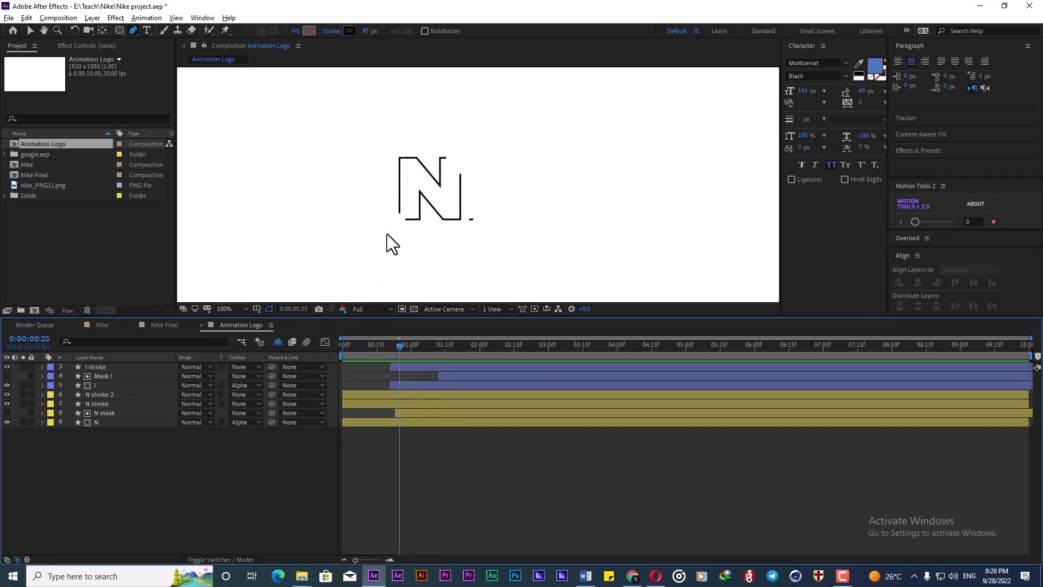
{"action": "scroll", "coordinate": [387, 234], "scroll_direction": "up", "scroll_amount": 1}
{"action": "left_click_drag", "start_coordinate": [389, 173], "coordinate": [419, 223]}
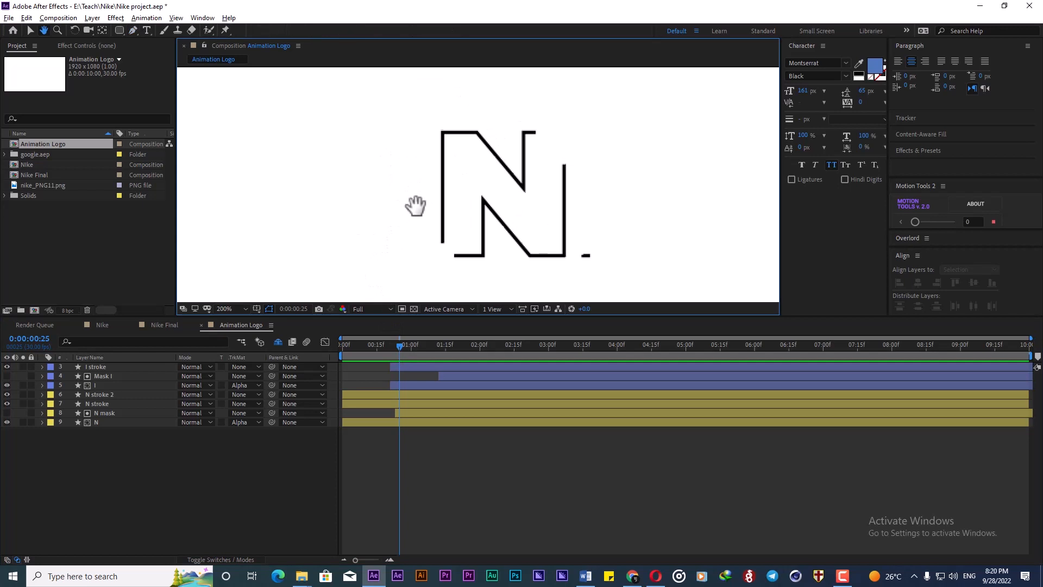
{"action": "left_click", "coordinate": [427, 266]}
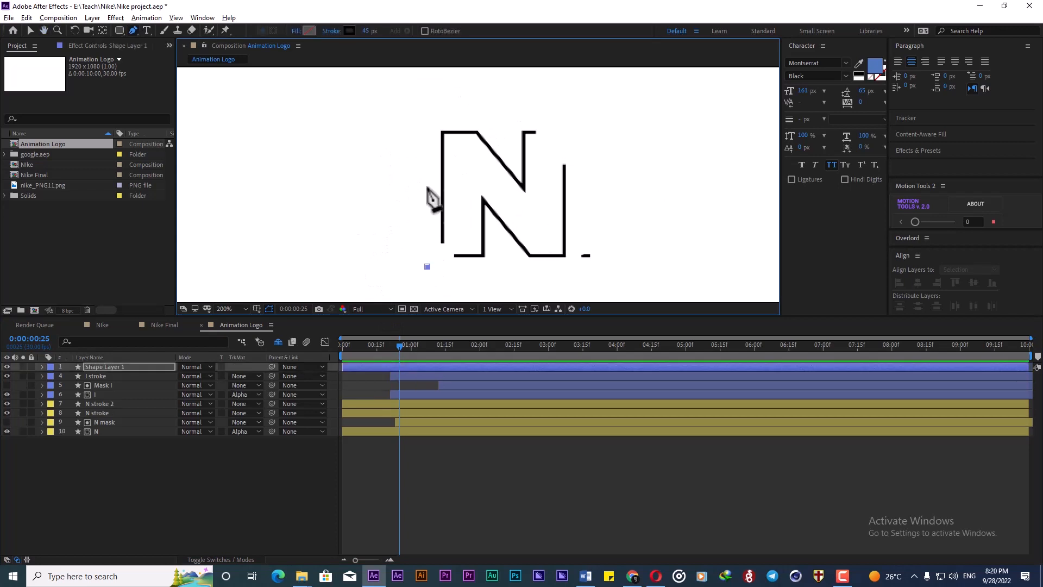
{"action": "left_click", "coordinate": [427, 118]}
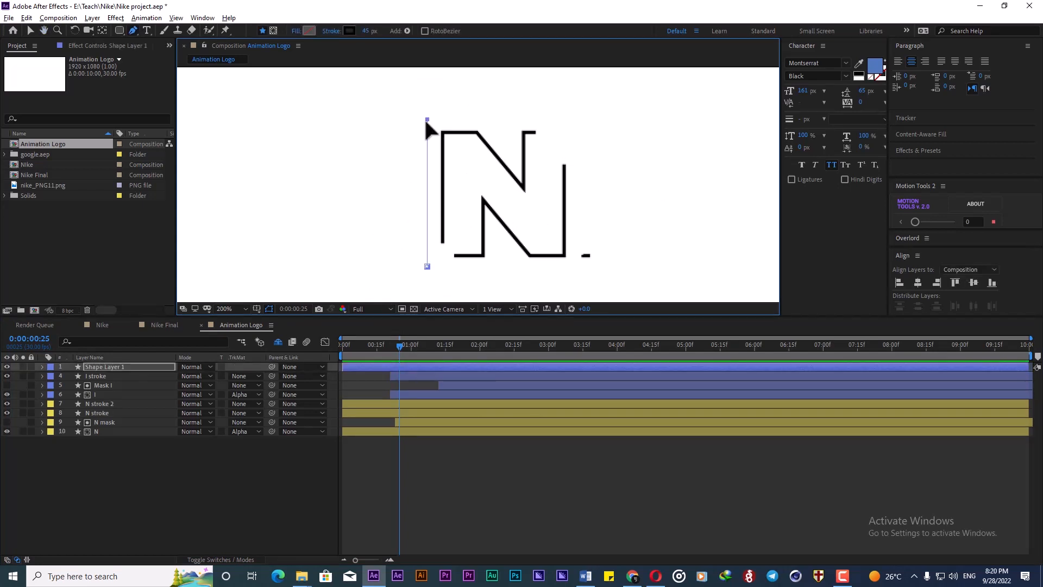
Set the new vertical line's stroke width to 2 px, trying 1 px in between, and deselect the shape layer.
{"action": "left_click", "coordinate": [370, 31]}
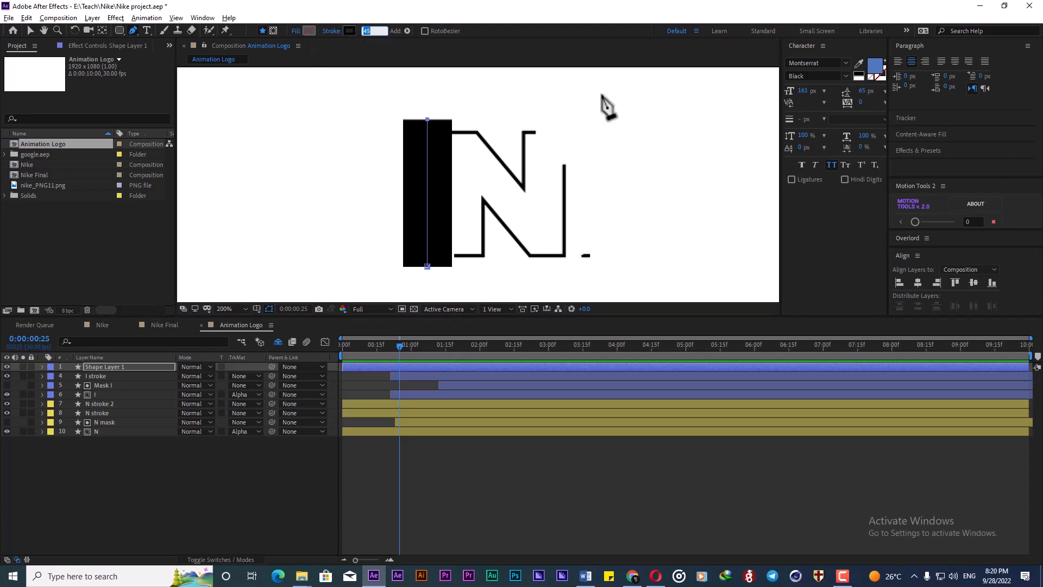
{"action": "type", "text": "2"}
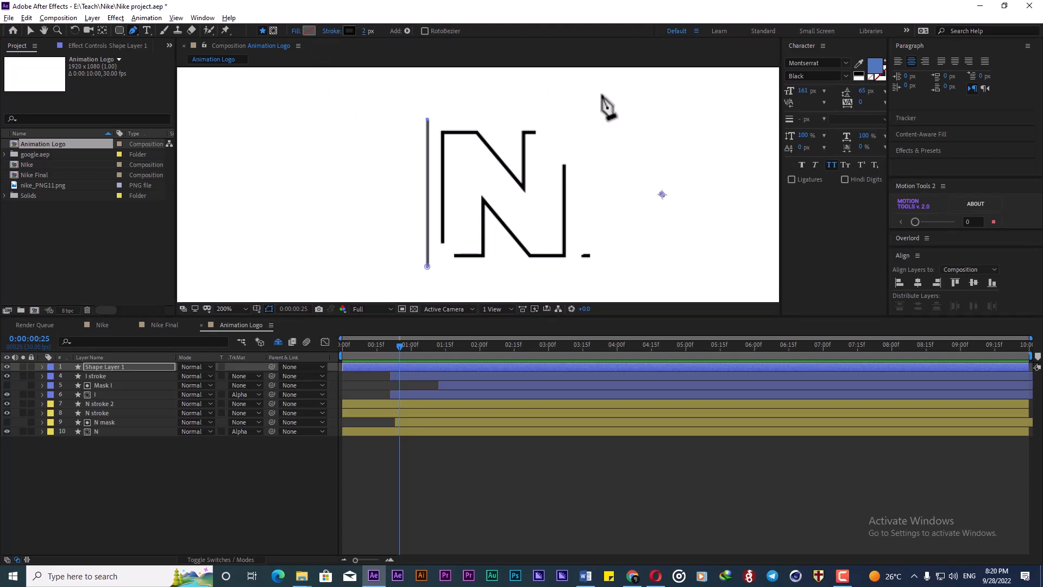
{"action": "left_click", "coordinate": [369, 31]}
{"action": "type", "text": "1"}
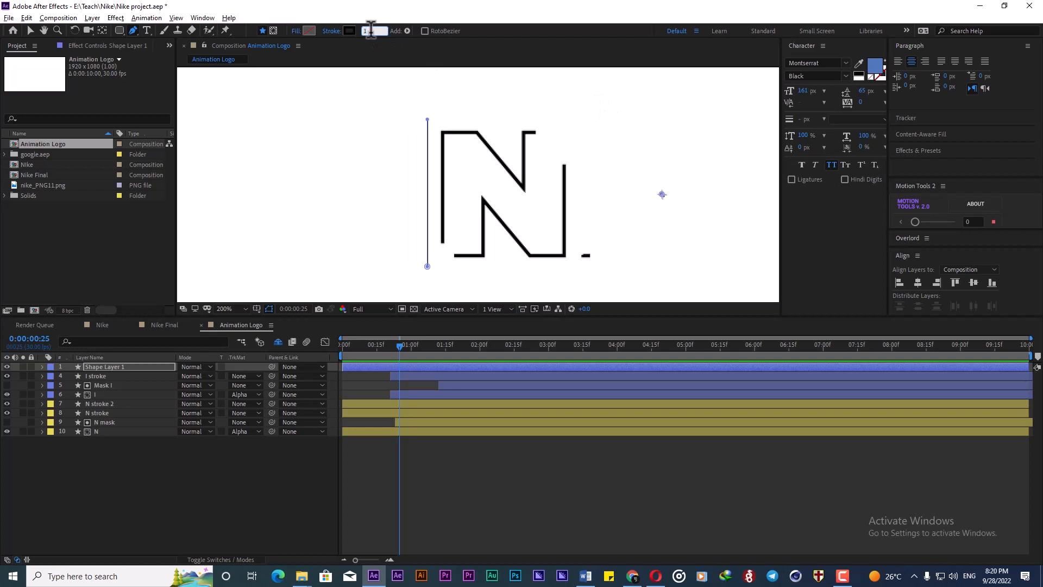
{"action": "left_click", "coordinate": [370, 31]}
{"action": "type", "text": "2"}
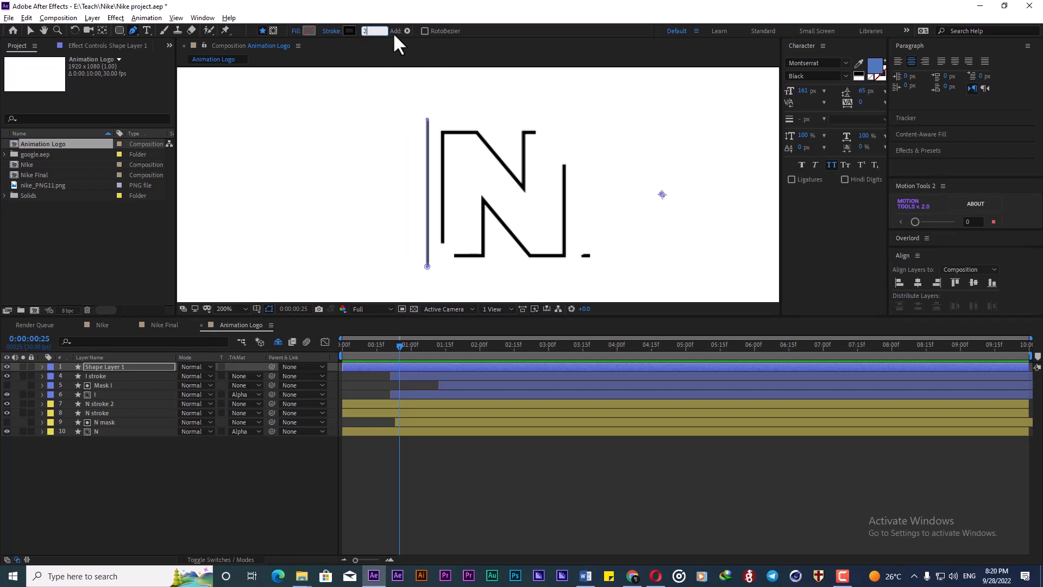
{"action": "left_click", "coordinate": [397, 405]}
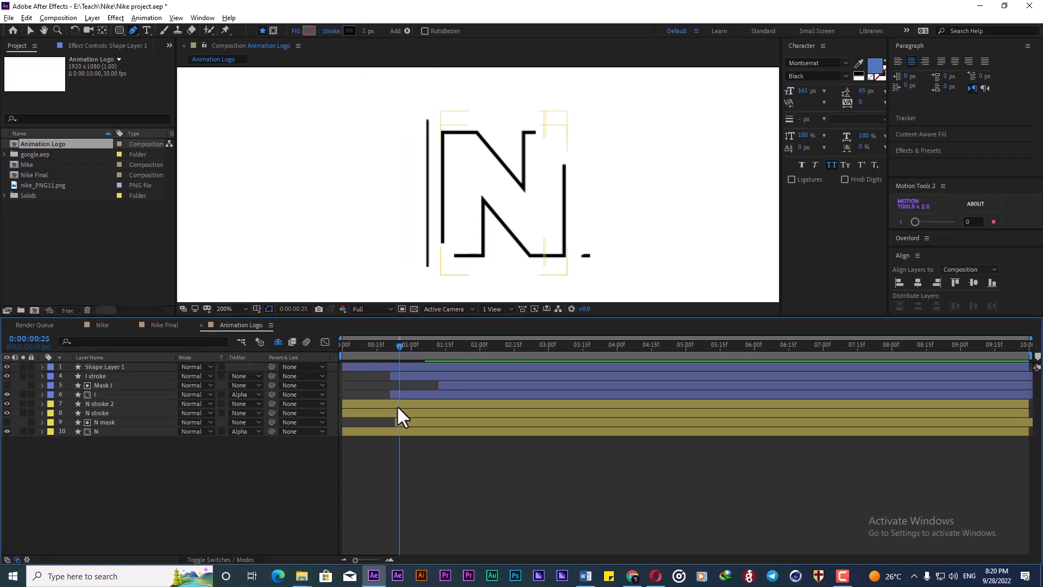
Add a Trim Paths operator to the vertical line's Shape 1 group.
{"action": "left_click", "coordinate": [392, 366]}
{"action": "left_click", "coordinate": [42, 367]}
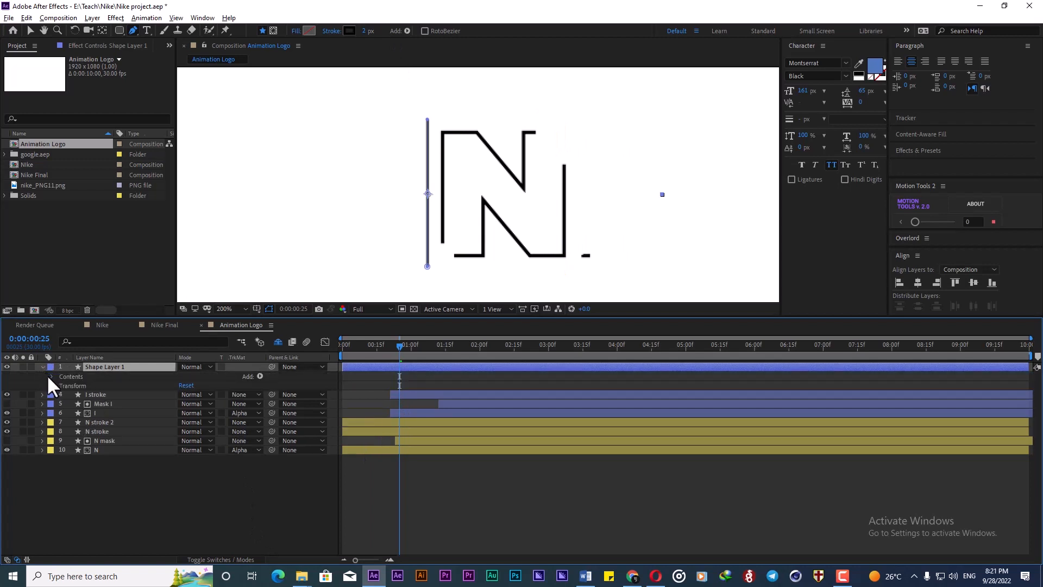
{"action": "left_click", "coordinate": [51, 376]}
{"action": "left_click", "coordinate": [76, 385]}
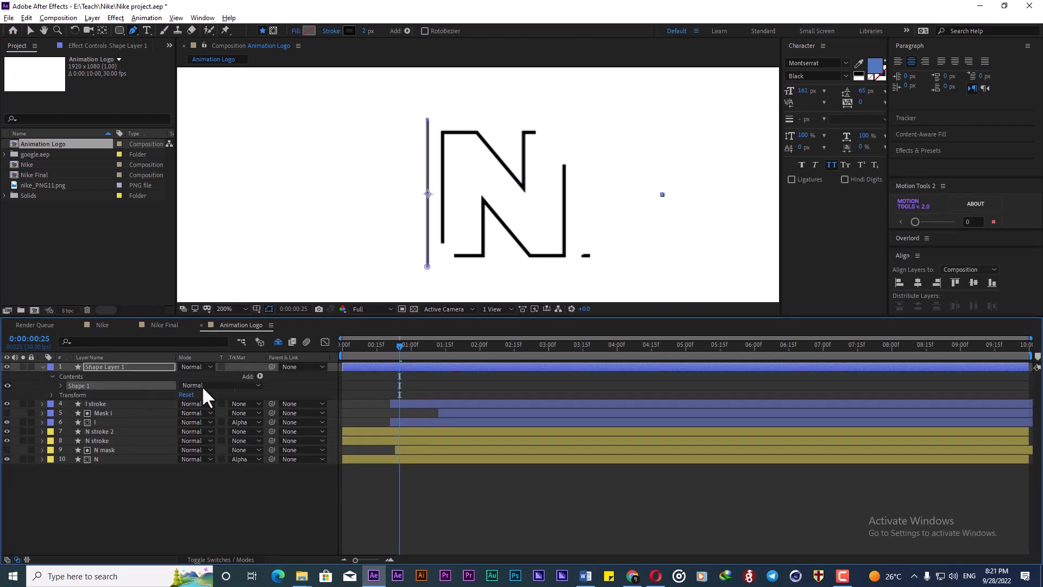
{"action": "left_click", "coordinate": [260, 375]}
{"action": "left_click", "coordinate": [320, 318]}
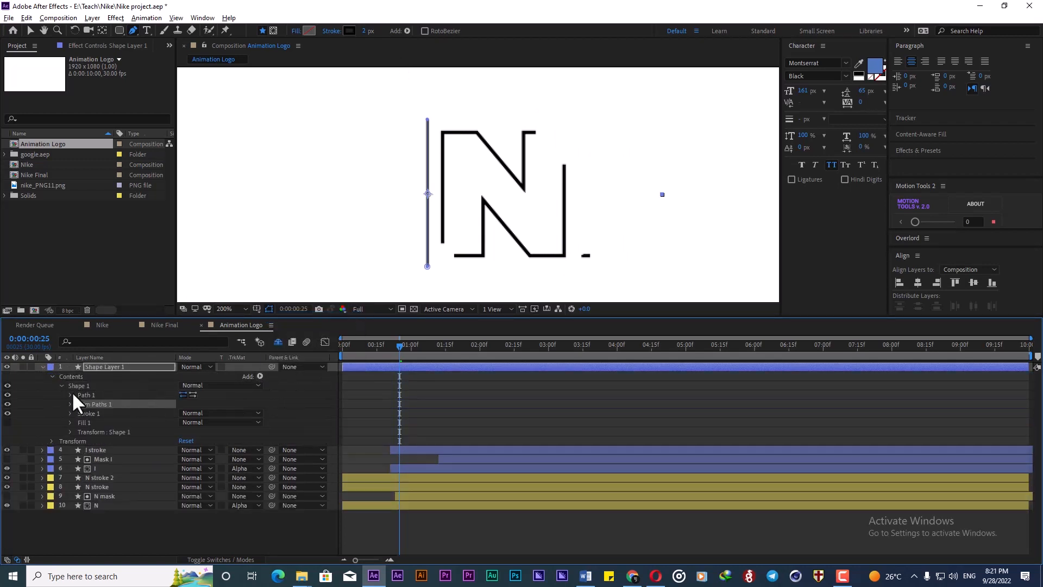
Keyframe the vertical line's Trim Paths End from 0% at 0:00 to 100% at 0:14.
{"action": "left_click", "coordinate": [70, 404]}
{"action": "left_click_drag", "start_coordinate": [396, 350], "coordinate": [321, 354]}
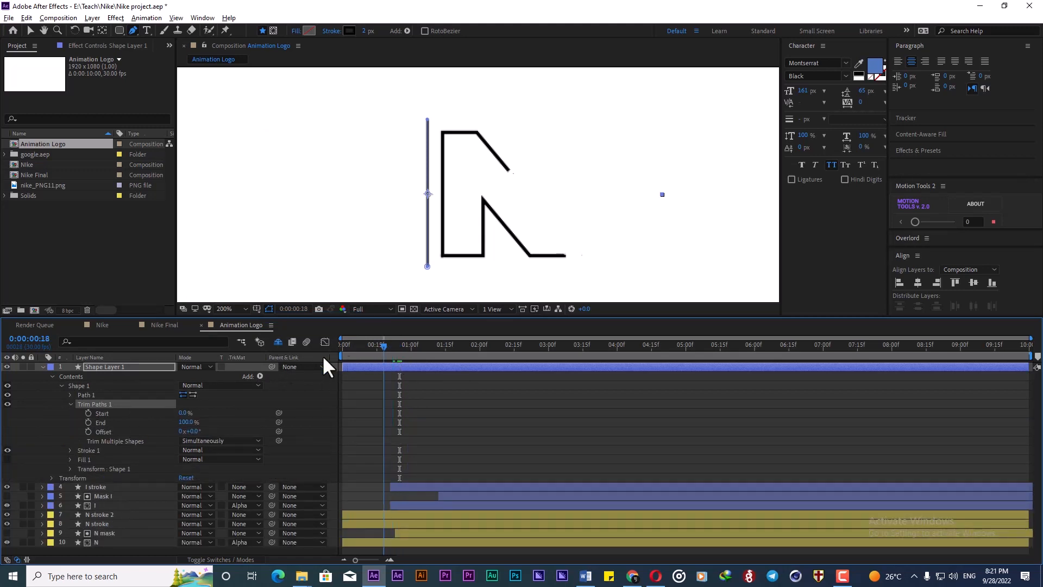
{"action": "left_click_drag", "start_coordinate": [188, 422], "coordinate": [62, 427]}
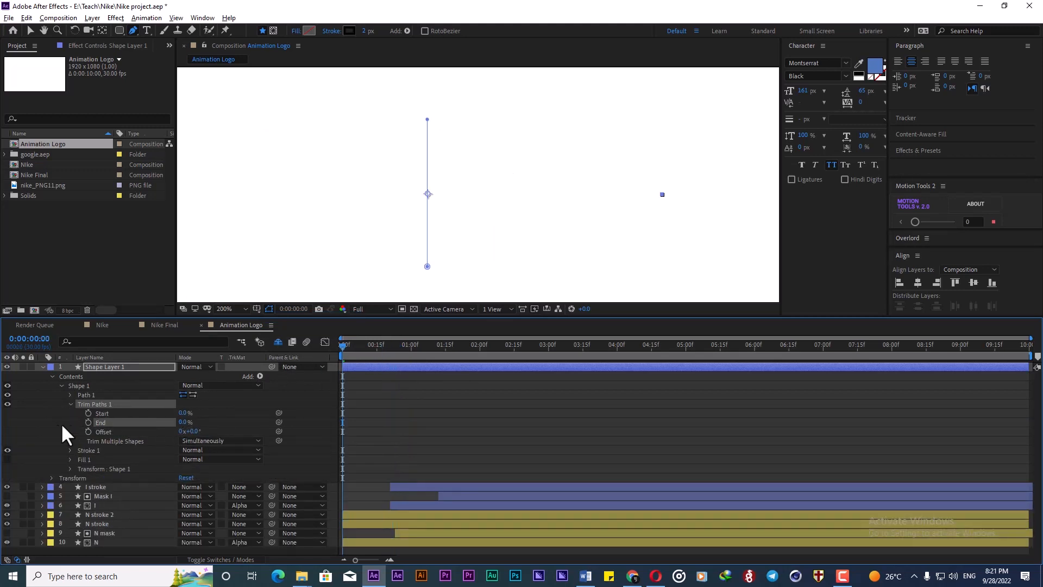
{"action": "mouse_move", "coordinate": [370, 353]}
{"action": "left_mouse_down"}
{"action": "mouse_move", "coordinate": [381, 355]}
{"action": "mouse_move", "coordinate": [360, 346]}
{"action": "mouse_move", "coordinate": [370, 347]}
{"action": "left_mouse_up"}
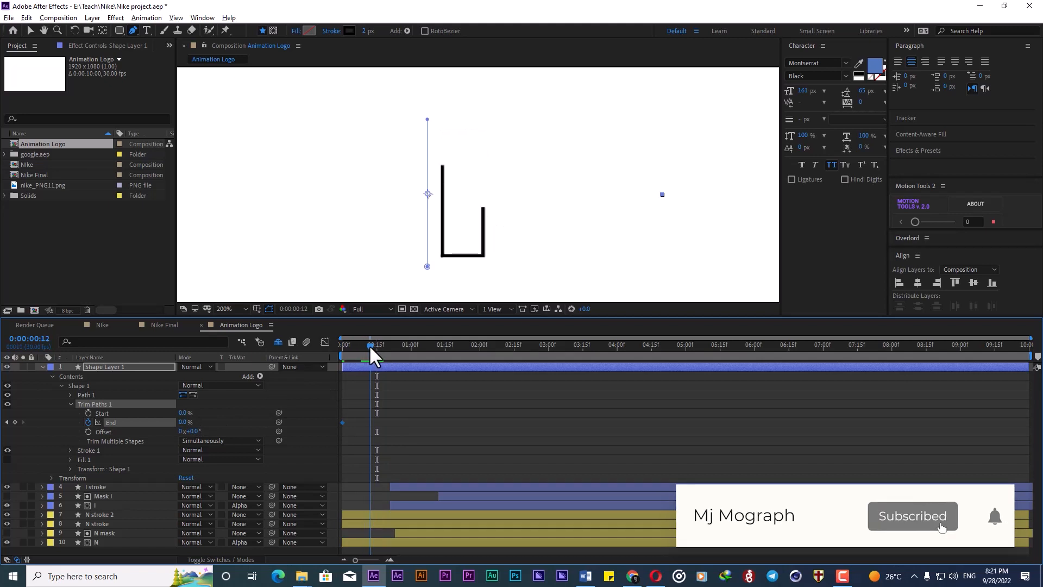
{"action": "key", "text": "Page_Down"}
{"action": "key", "text": "Page_Down"}
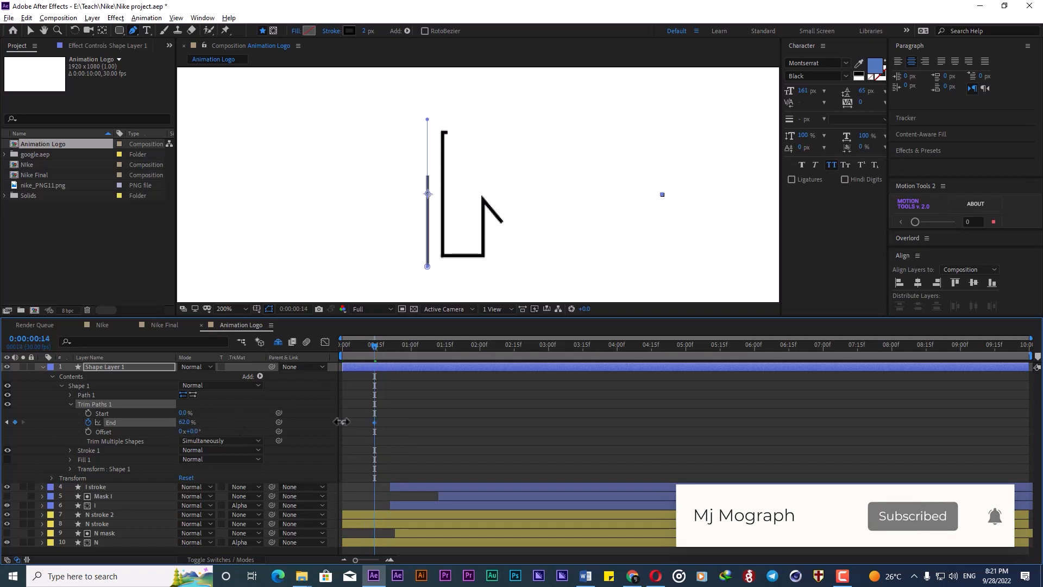
Keyframe the vertical line's Trim Paths Start from 0% at 0:07 to 100% at 0:19.
{"action": "left_click", "coordinate": [357, 347]}
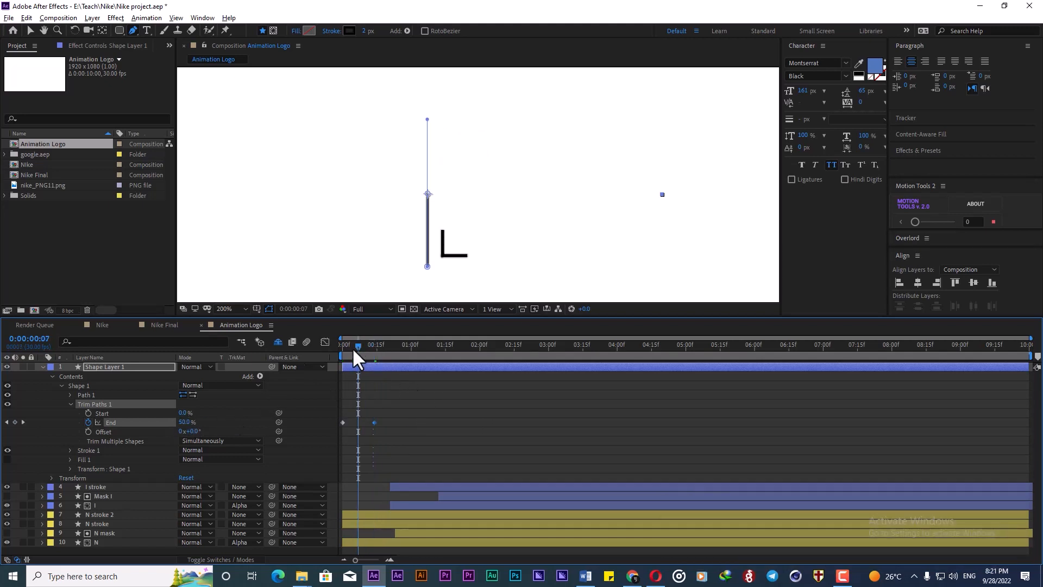
{"action": "left_click", "coordinate": [88, 413]}
{"action": "left_click_drag", "start_coordinate": [358, 351], "coordinate": [386, 347]}
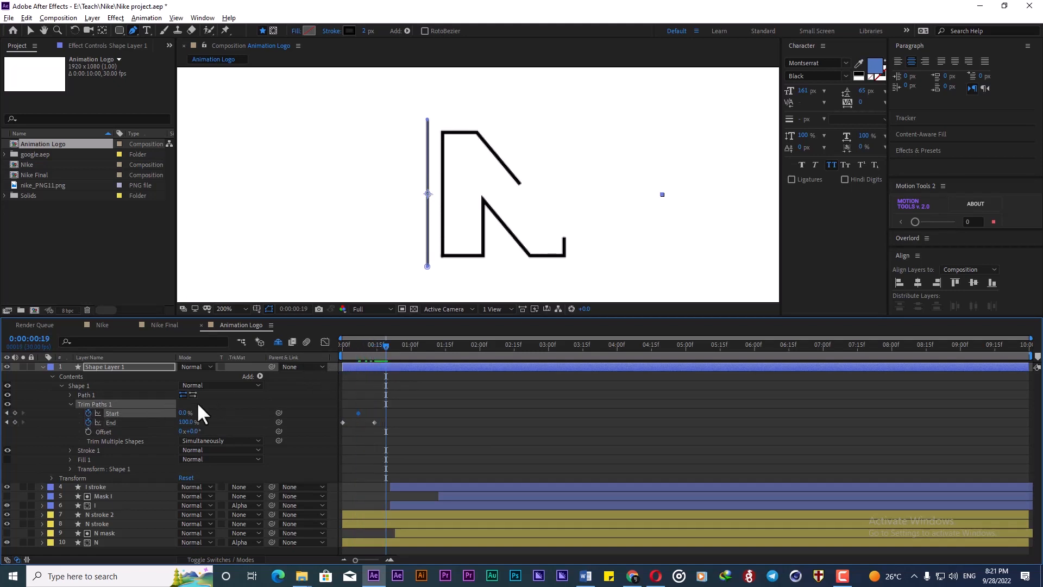
{"action": "mouse_move", "coordinate": [179, 413]}
{"action": "left_mouse_down"}
{"action": "mouse_move", "coordinate": [382, 402]}
{"action": "mouse_move", "coordinate": [325, 427]}
{"action": "left_mouse_up"}
Apply Easy Ease to all Start and End keyframes of the vertical line's Trim Paths.
{"action": "key", "text": "shift+F3"}
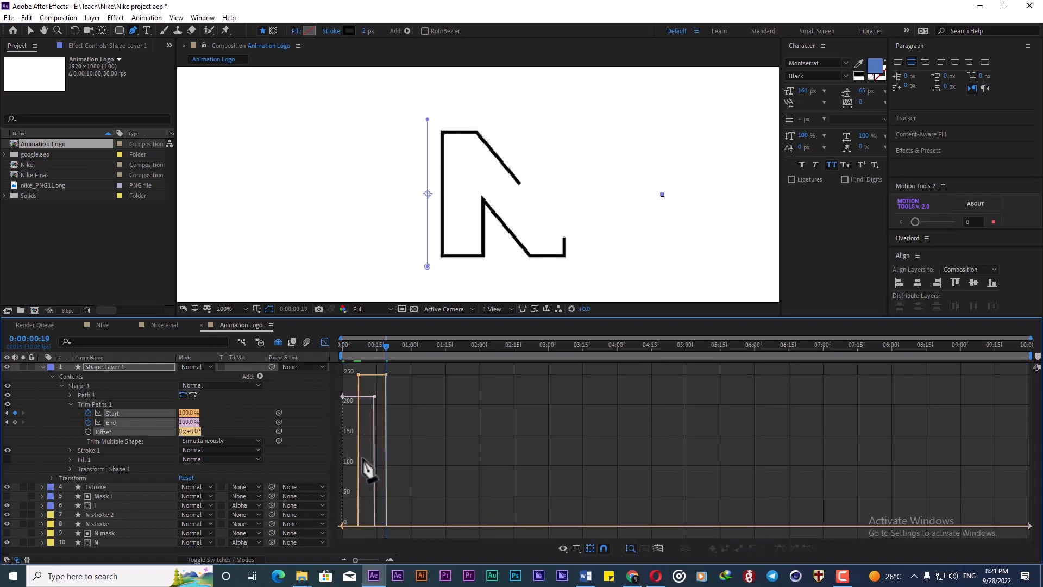
{"action": "left_click", "coordinate": [325, 342]}
{"action": "left_click_drag", "start_coordinate": [399, 405], "coordinate": [335, 438]}
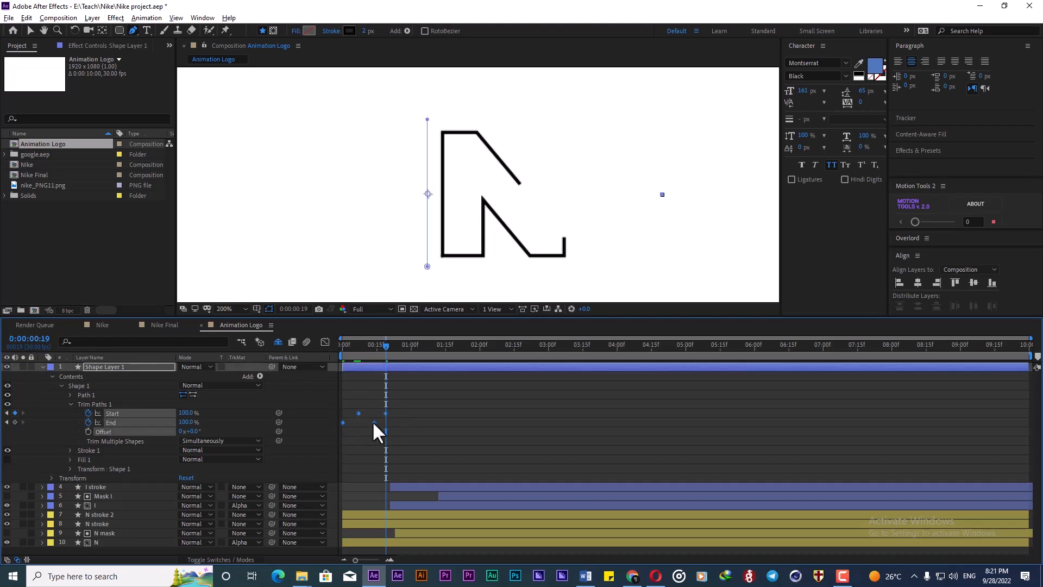
{"action": "right_click", "coordinate": [374, 421]}
{"action": "mouse_move", "coordinate": [446, 556]}
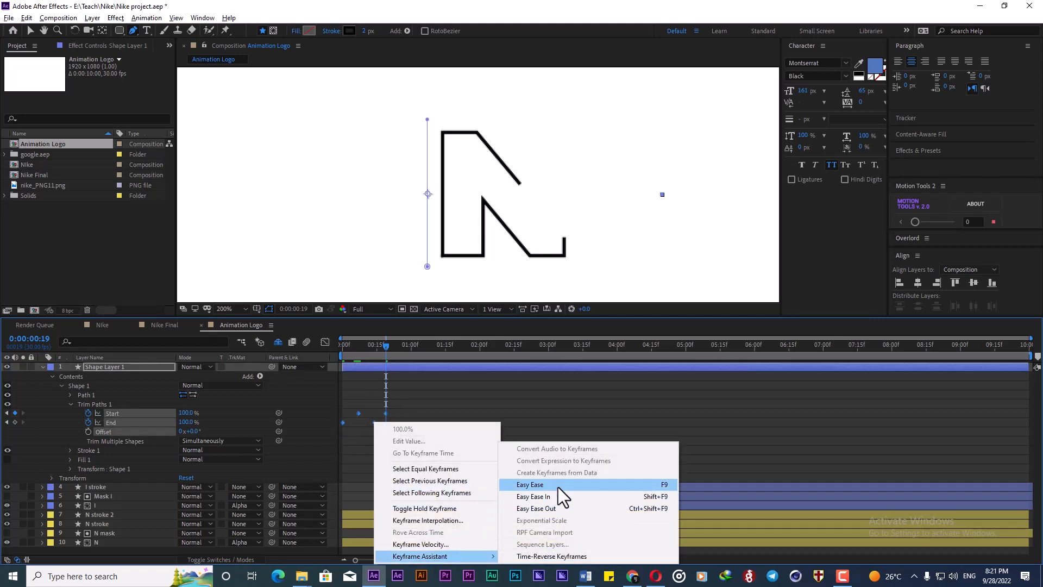
{"action": "left_click", "coordinate": [558, 487]}
Reshape the Start and End speed curves so they peak early and slow down gradually, and preview from the start.
{"action": "left_click", "coordinate": [325, 342]}
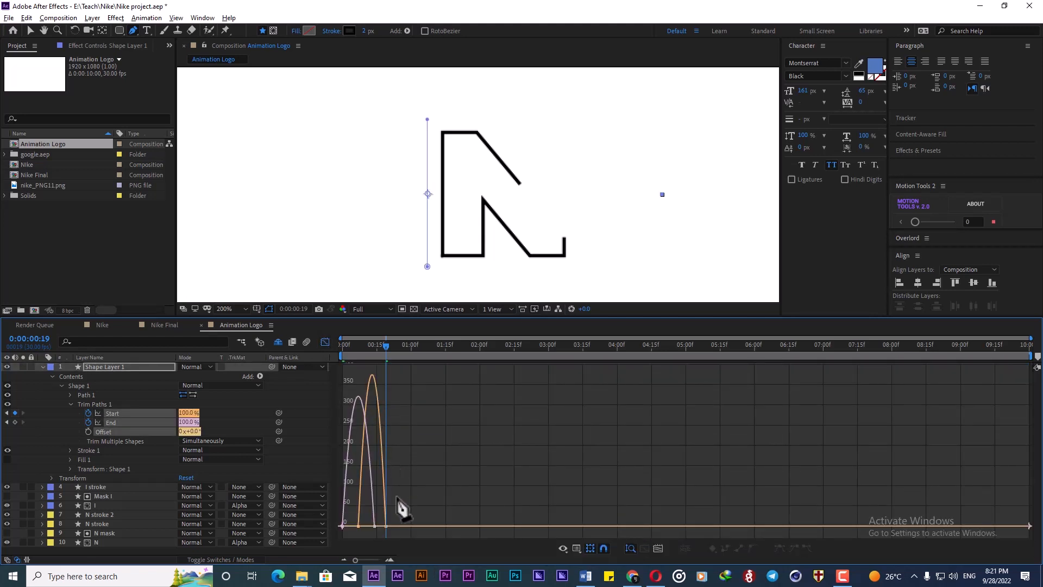
{"action": "key", "text": "v"}
{"action": "left_click_drag", "start_coordinate": [379, 521], "coordinate": [338, 535]}
{"action": "scroll", "coordinate": [368, 526], "scroll_direction": "up", "scroll_amount": 1}
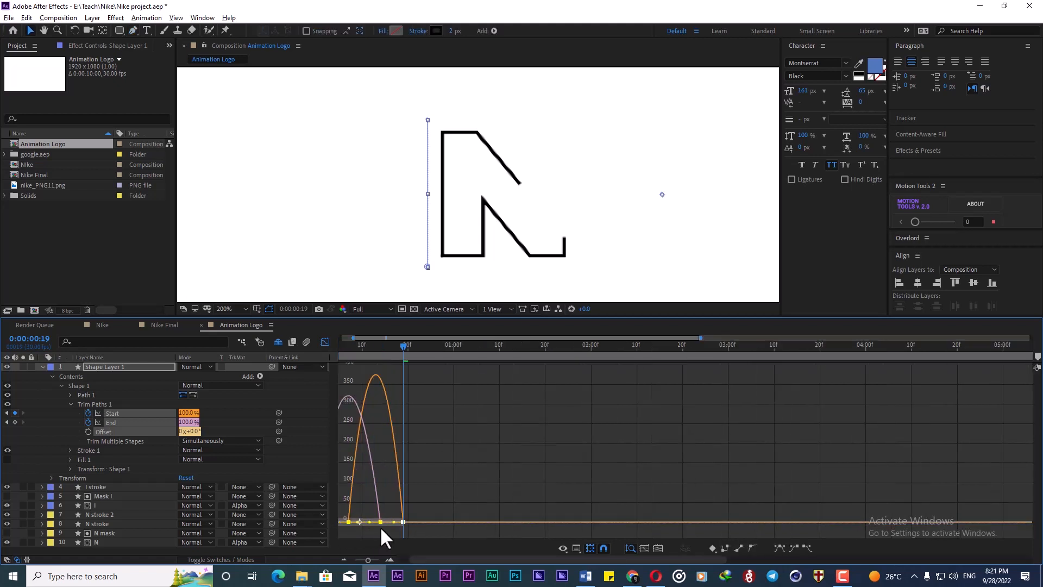
{"action": "left_click_drag", "start_coordinate": [402, 522], "coordinate": [383, 522]}
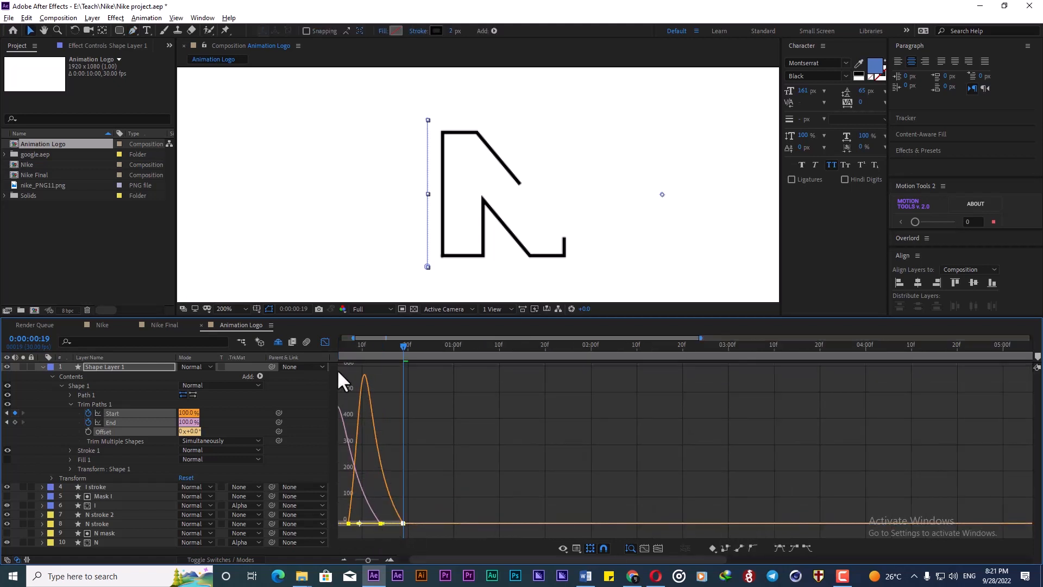
{"action": "left_click_drag", "start_coordinate": [353, 344], "coordinate": [254, 356]}
{"action": "key", "text": "space"}
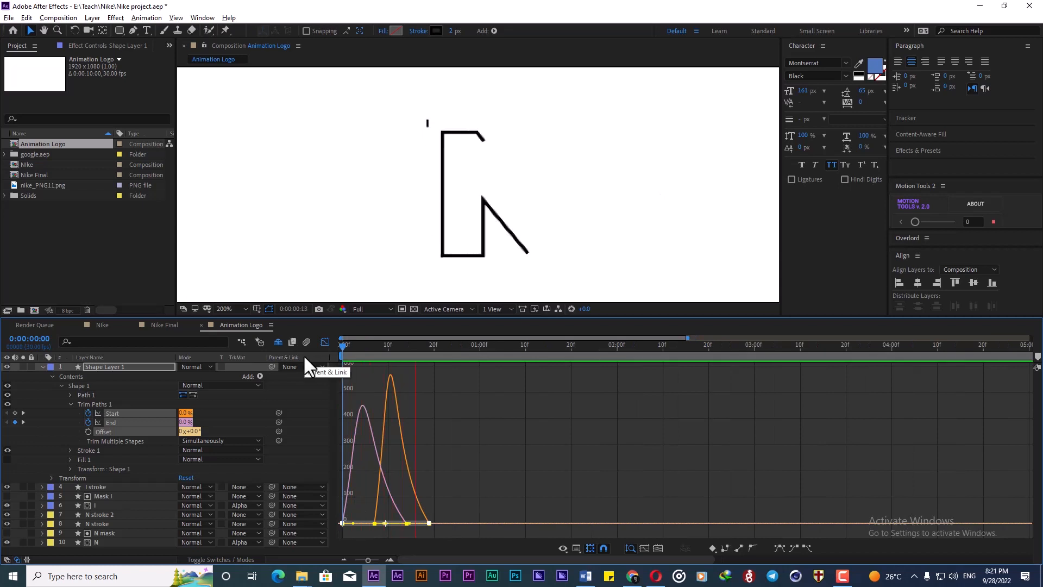
Stretch the line's Trim Paths keyframes proportionally so the last Start keyframe falls at about 0:23, and replay the animation.
{"action": "left_click", "coordinate": [324, 342]}
{"action": "left_click", "coordinate": [425, 407]}
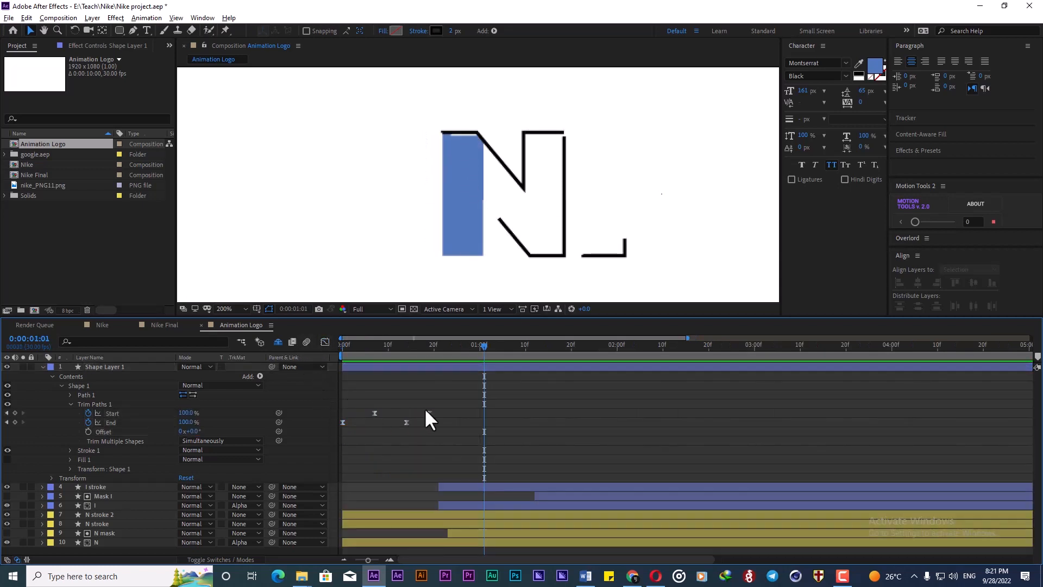
{"action": "mouse_move", "coordinate": [449, 403]}
{"action": "left_mouse_down"}
{"action": "mouse_move", "coordinate": [333, 426]}
{"action": "mouse_move", "coordinate": [447, 413]}
{"action": "left_mouse_up"}
{"action": "left_click_drag", "start_coordinate": [379, 346], "coordinate": [372, 346]}
{"action": "key", "text": "space"}
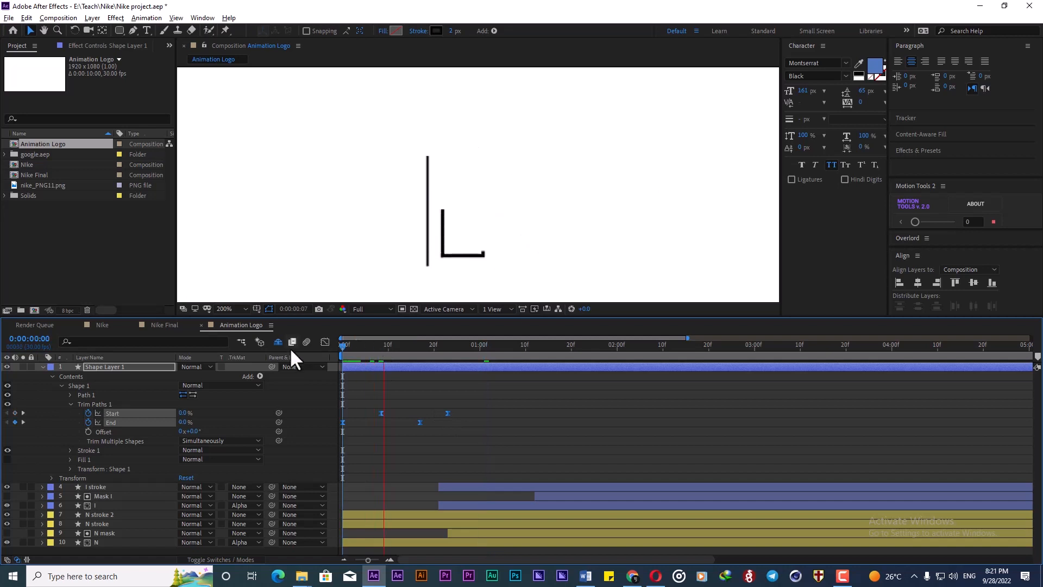
Set the vertical line's stroke width to 1 px and replay the animation from the start.
{"action": "left_click", "coordinate": [409, 347]}
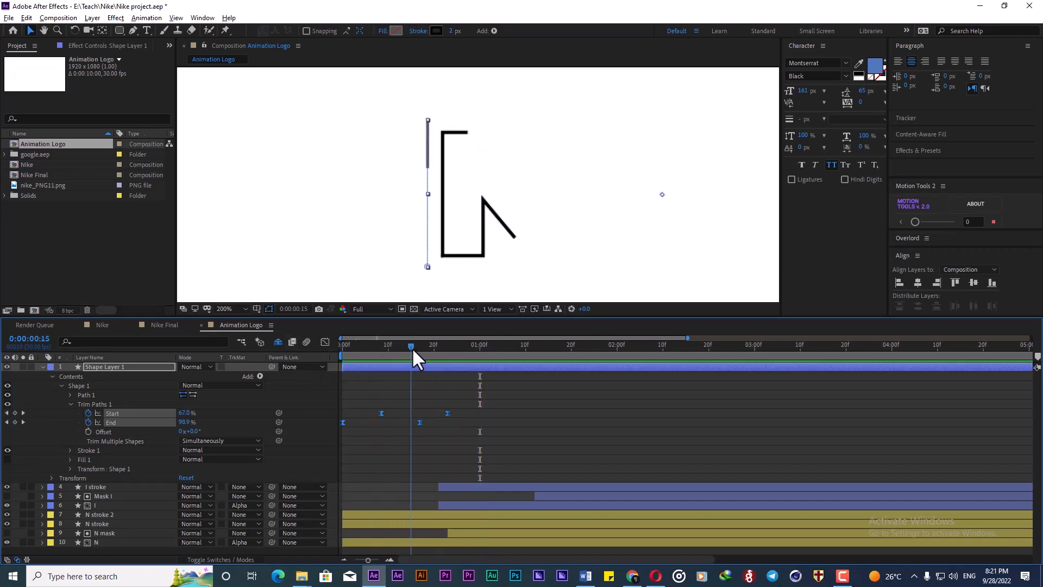
{"action": "left_click", "coordinate": [382, 366]}
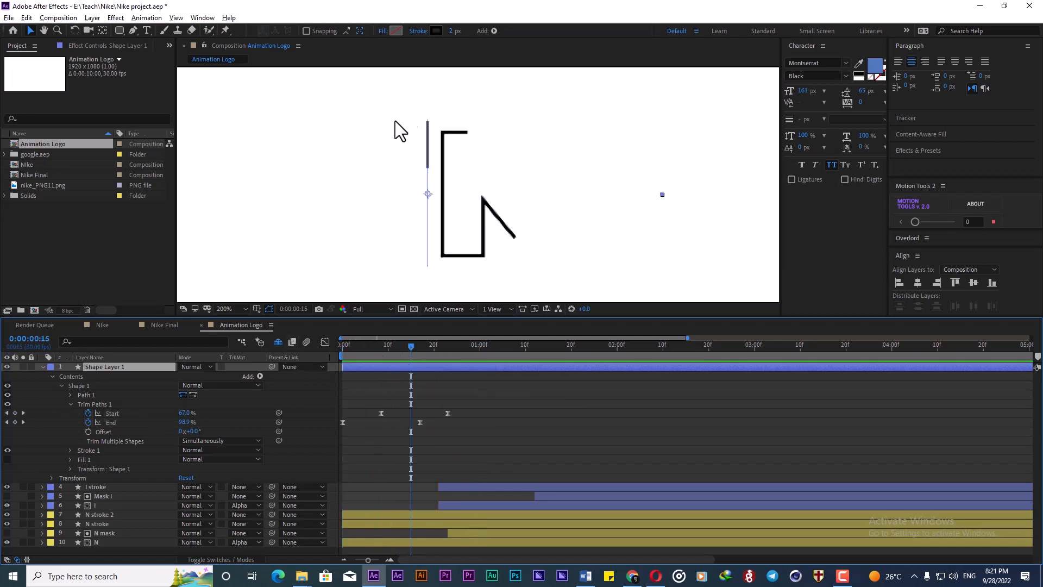
{"action": "left_click", "coordinate": [449, 31]}
{"action": "type", "text": "1"}
{"action": "key", "text": "Return"}
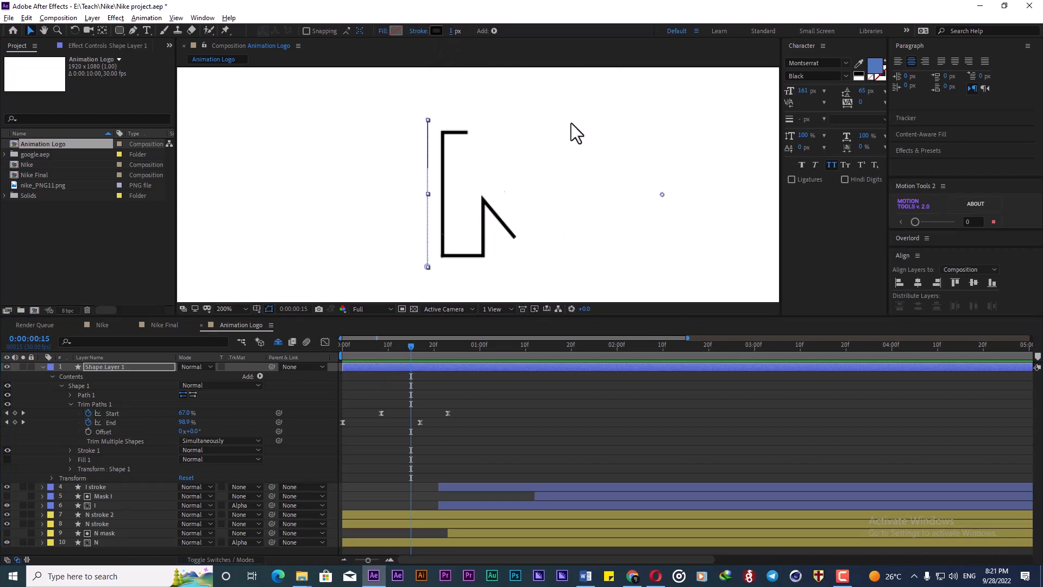
{"action": "key", "text": "Home"}
{"action": "key", "text": "space"}
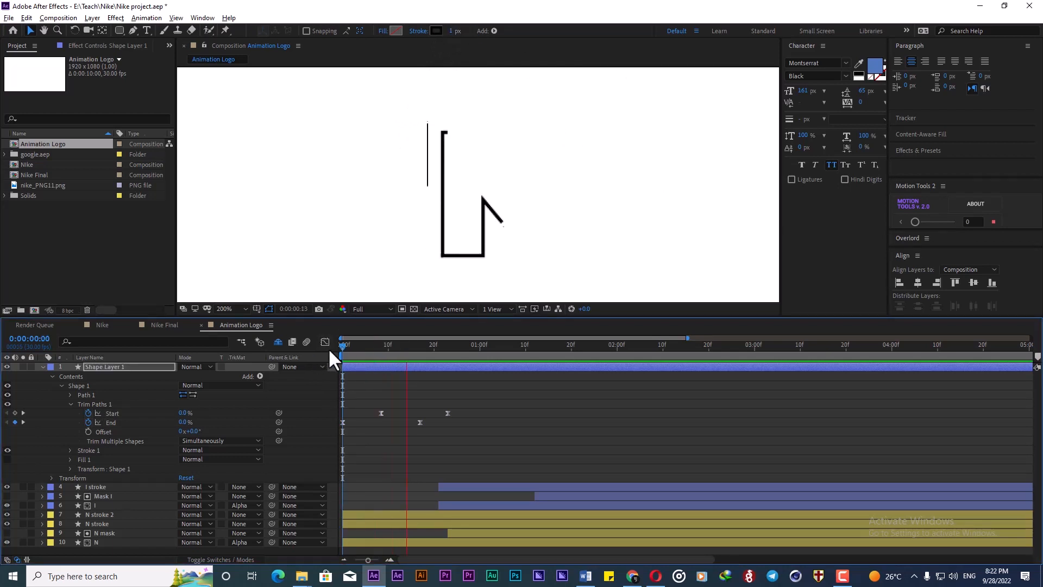
{"action": "key", "text": "space"}
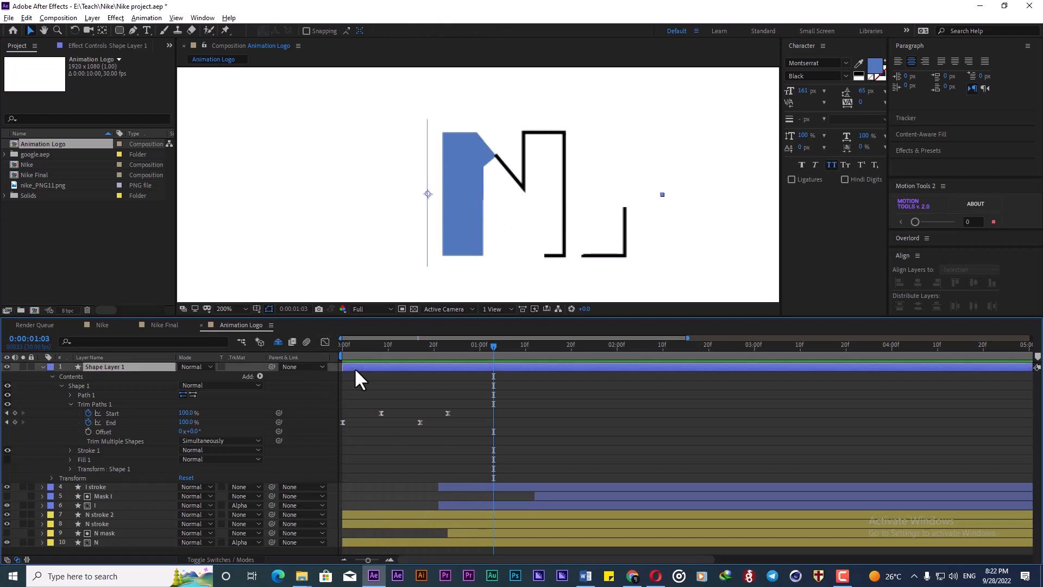
Collapse the vertical line's shape layer and rename it 01.
{"action": "left_click", "coordinate": [43, 366]}
{"action": "left_click", "coordinate": [174, 485]}
{"action": "left_click", "coordinate": [113, 367]}
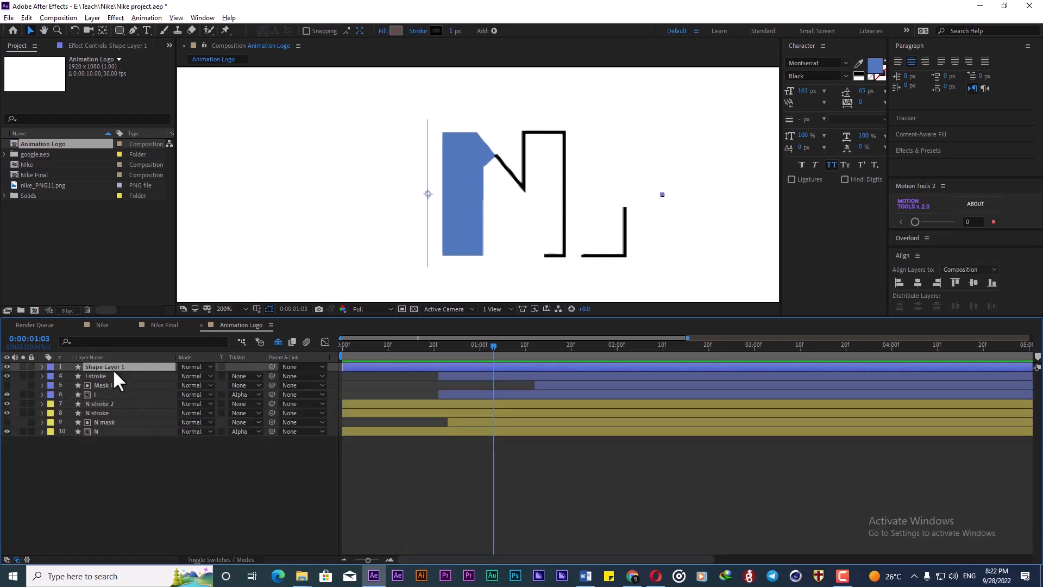
{"action": "key", "text": "Return"}
{"action": "type", "text": "01"}
{"action": "key", "text": "Return"}
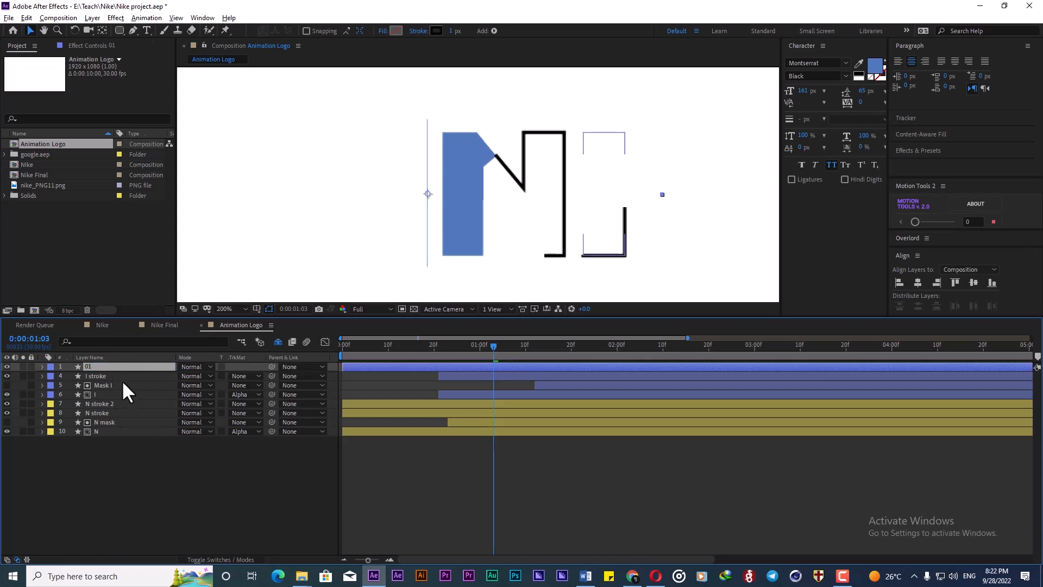
Duplicate line layer 01 and make the copy start at 0:17.
{"action": "left_click", "coordinate": [118, 441]}
{"action": "left_click", "coordinate": [102, 366]}
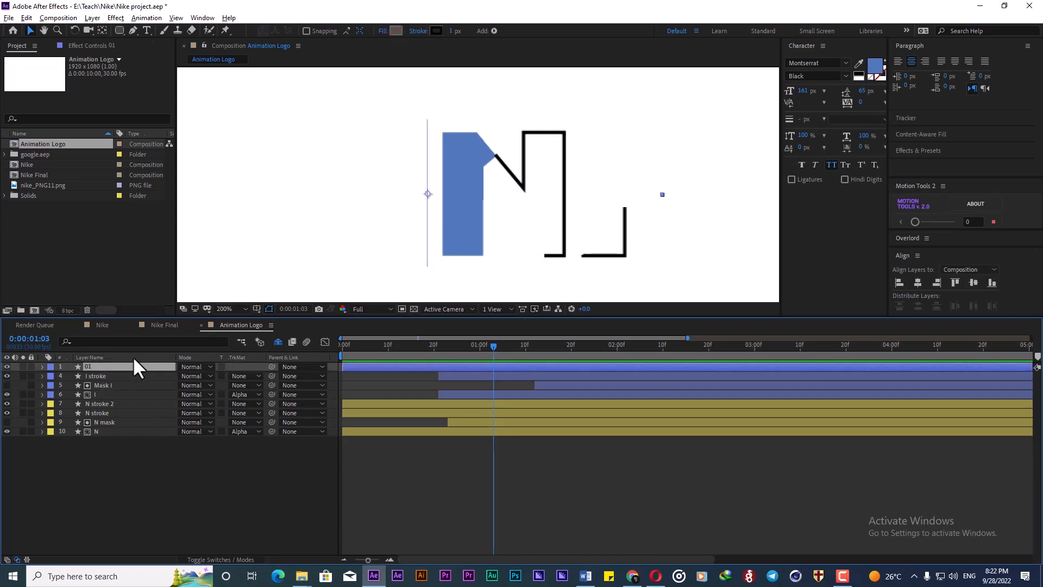
{"action": "key", "text": "ctrl+d"}
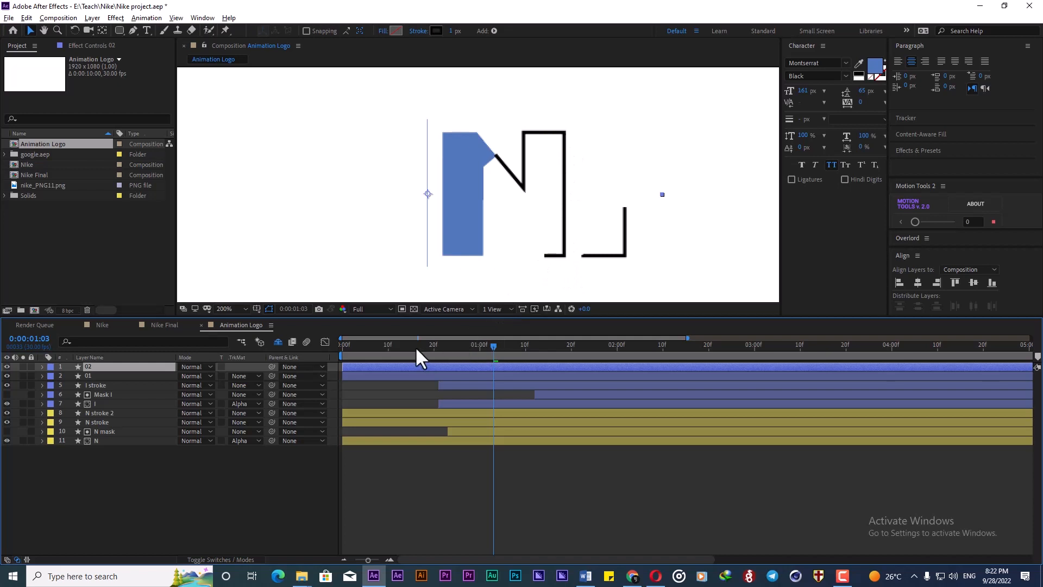
{"action": "mouse_move", "coordinate": [415, 347]}
{"action": "left_mouse_down"}
{"action": "mouse_move", "coordinate": [405, 347]}
{"action": "mouse_move", "coordinate": [421, 350]}
{"action": "left_mouse_up"}
{"action": "key", "text": "alt+["}
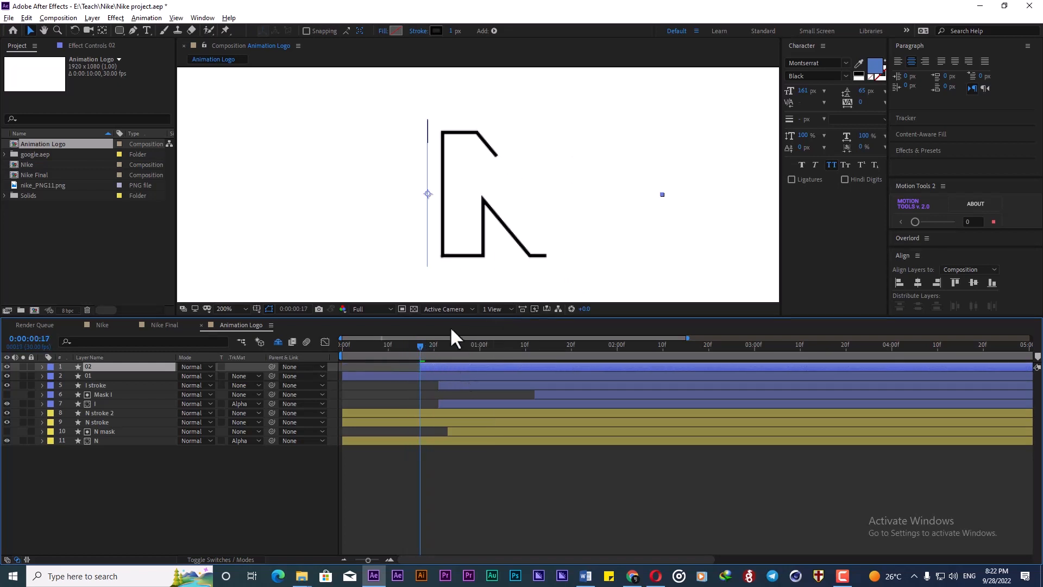
Move the line on layer 02 into the gap between the N and the I, and replay the animation.
{"action": "left_click_drag", "start_coordinate": [427, 194], "coordinate": [563, 201]}
{"action": "left_click_drag", "start_coordinate": [434, 345], "coordinate": [438, 345]}
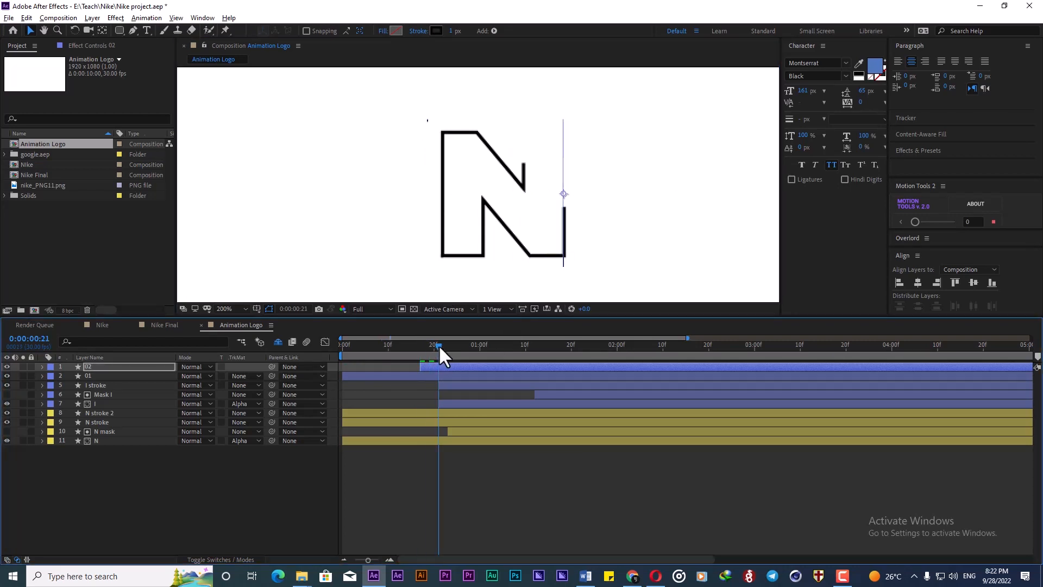
{"action": "left_click_drag", "start_coordinate": [564, 194], "coordinate": [571, 193]}
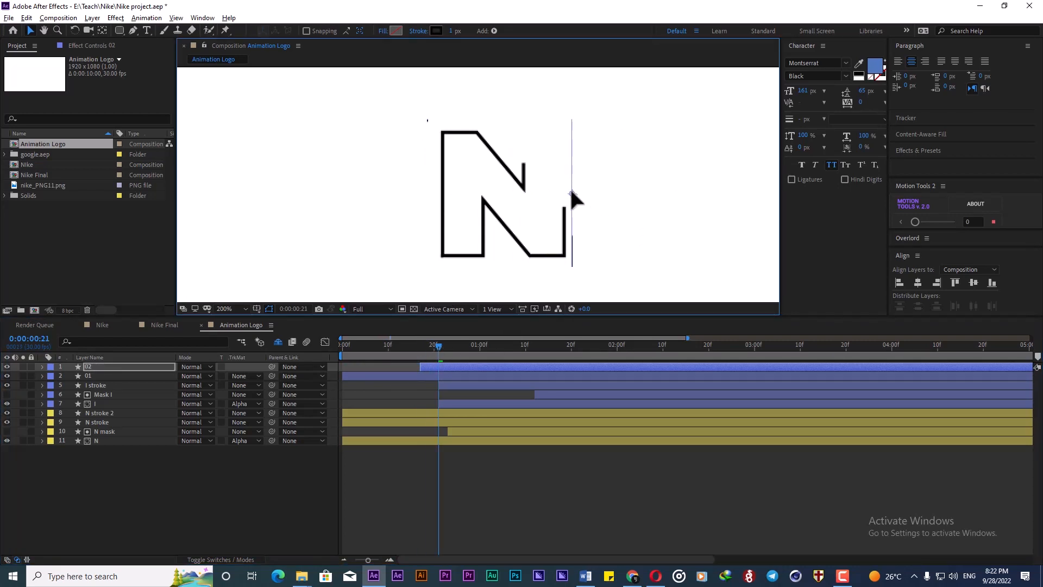
{"action": "key", "text": "Home"}
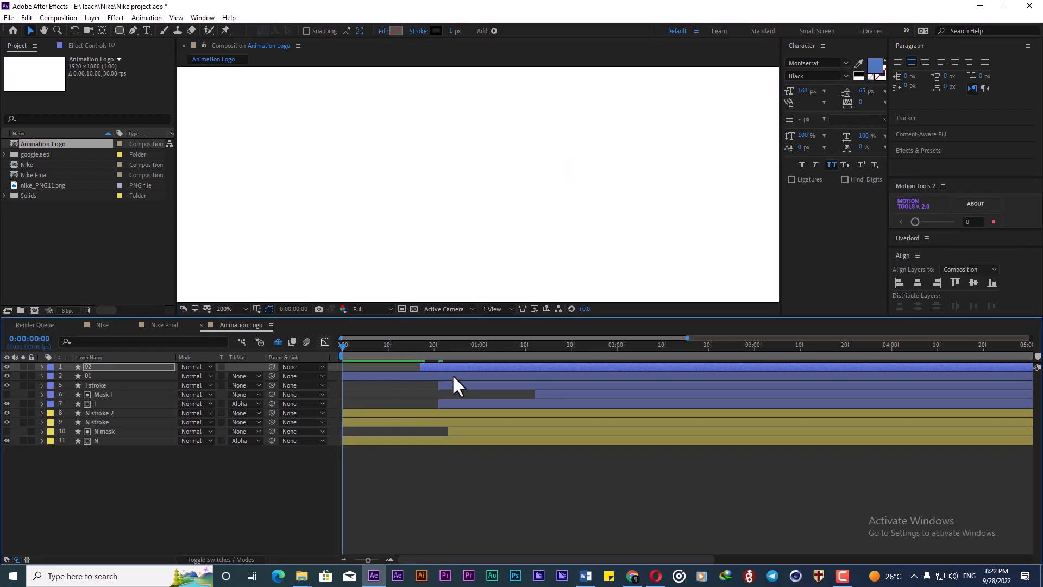
{"action": "key", "text": "space"}
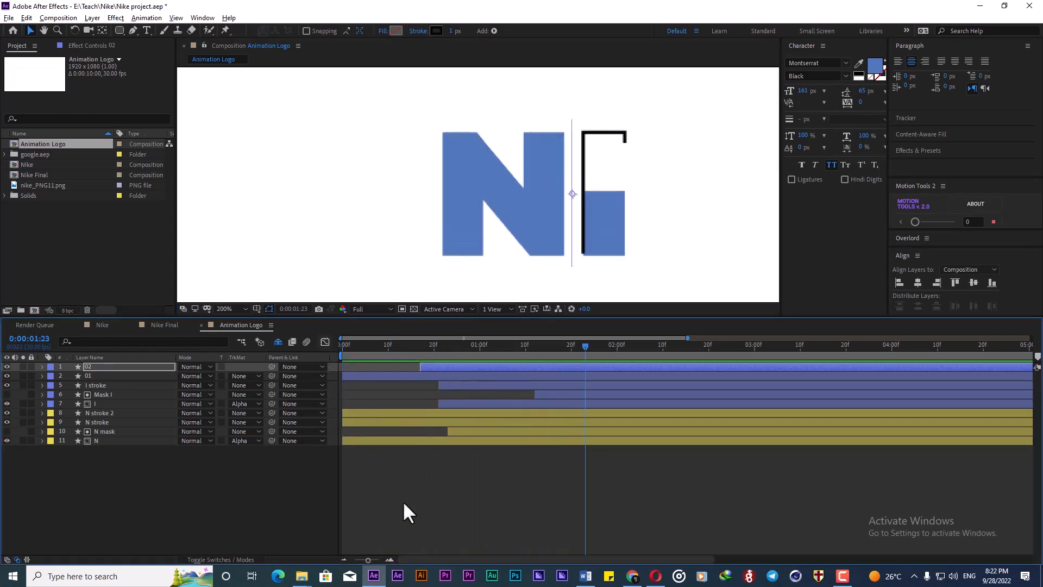
Draw a short horizontal line with the Pen tool just beneath the N's left leg.
{"action": "left_click", "coordinate": [402, 501]}
{"action": "left_click_drag", "start_coordinate": [375, 353], "coordinate": [400, 352]}
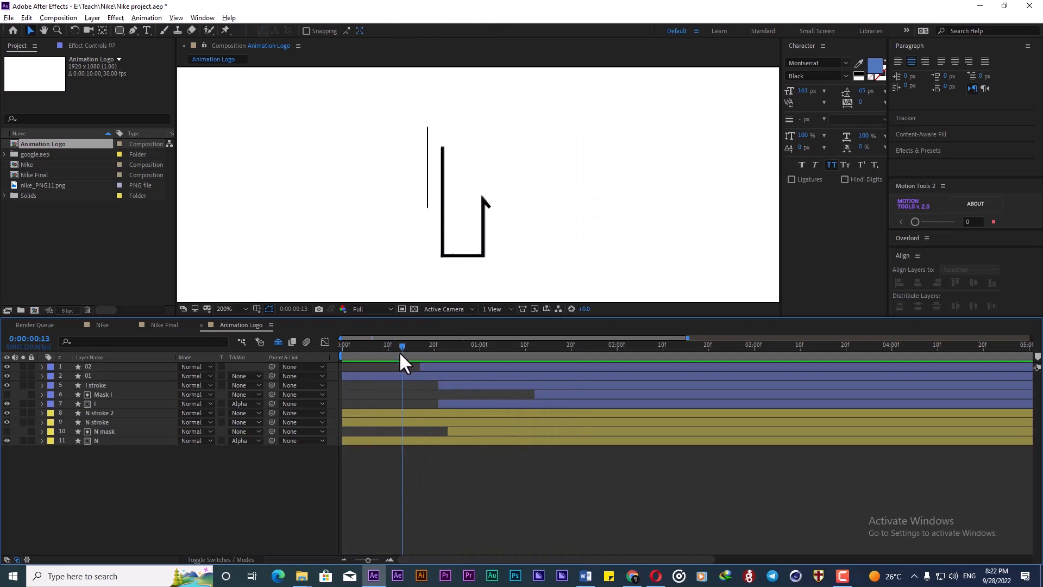
{"action": "left_click", "coordinate": [133, 30]}
{"action": "scroll", "coordinate": [454, 276], "scroll_direction": "up", "scroll_amount": 2}
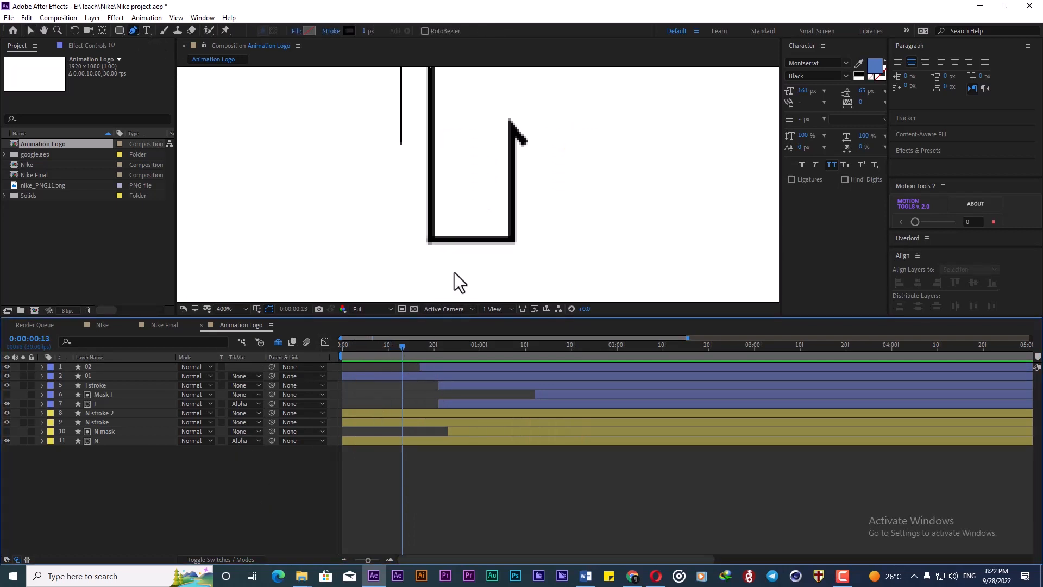
{"action": "left_click", "coordinate": [410, 254]}
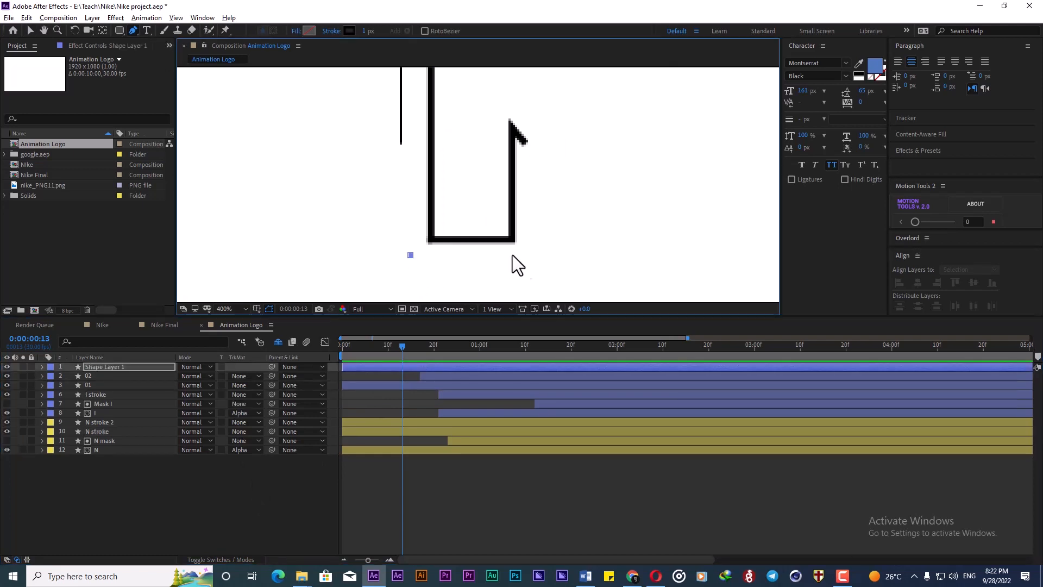
{"action": "left_click", "coordinate": [527, 255]}
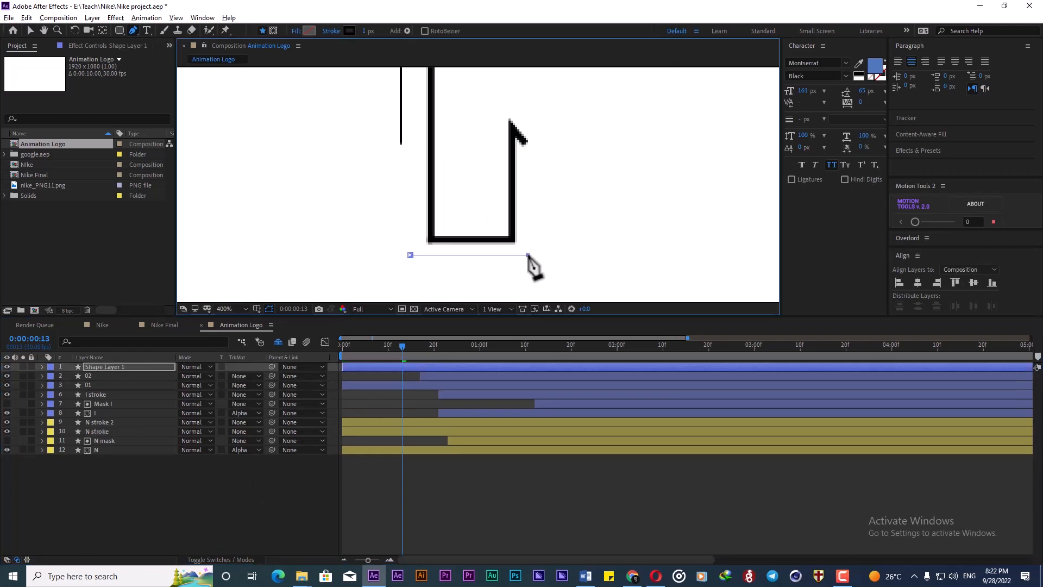
Copy the animated Trim Paths from the shape contents of line layer 01.
{"action": "left_click", "coordinate": [379, 385]}
{"action": "left_click", "coordinate": [43, 385]}
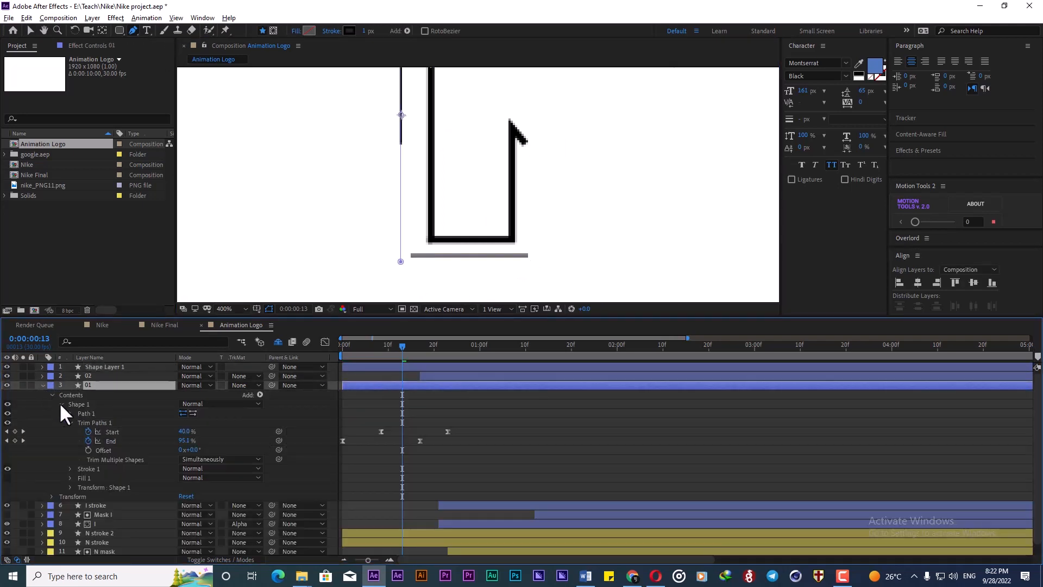
{"action": "left_click", "coordinate": [91, 422]}
{"action": "left_click", "coordinate": [43, 385]}
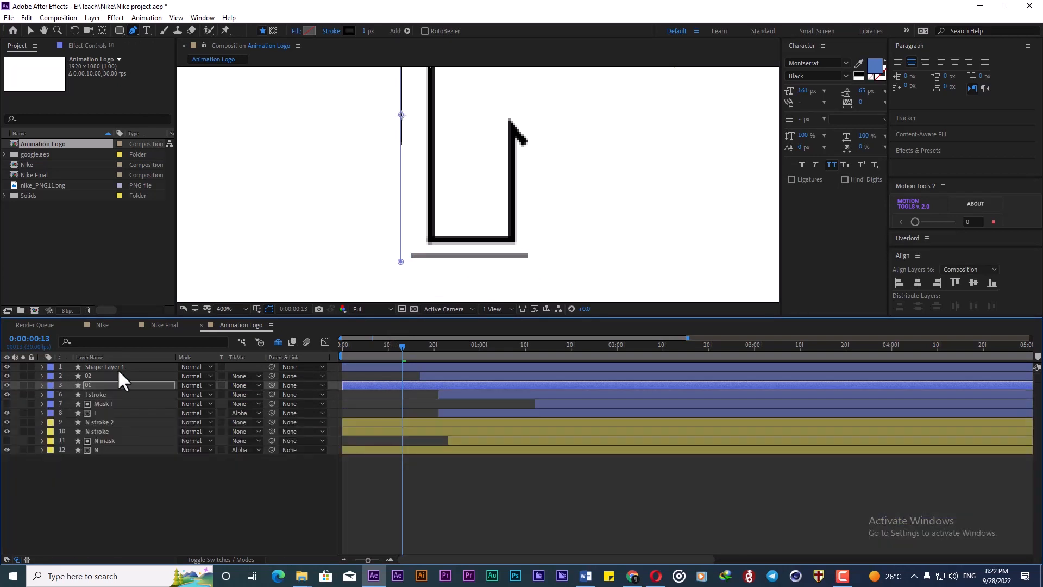
Rename the new horizontal line's shape layer 03.
{"action": "left_click", "coordinate": [98, 366]}
{"action": "key", "text": "Return"}
{"action": "type", "text": "03"}
{"action": "key", "text": "Return"}
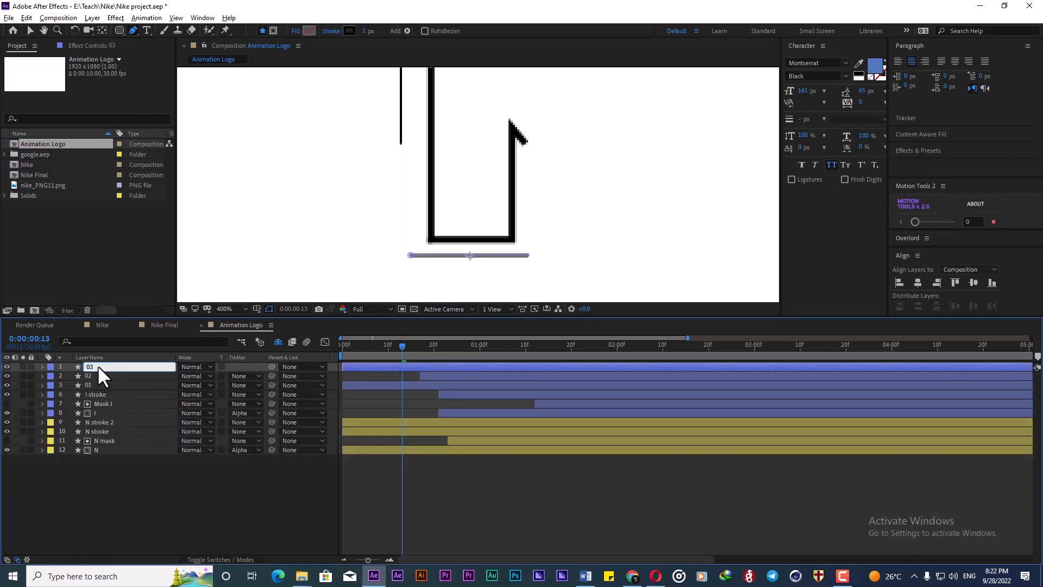
Paste the Trim Paths into the contents of layer 03, shift its keyframes to begin at 0:00, and replay the animation.
{"action": "left_click", "coordinate": [42, 367]}
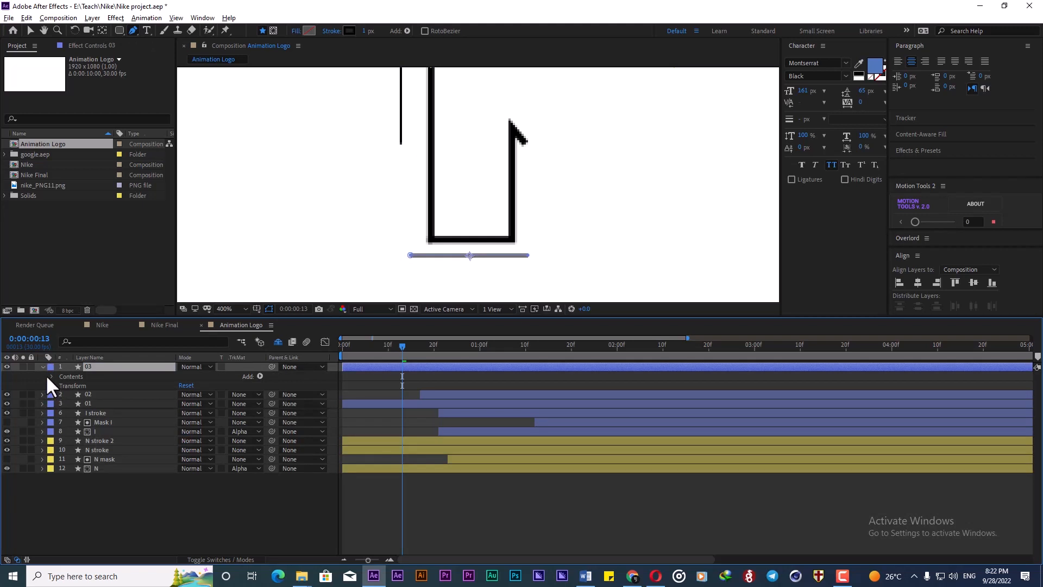
{"action": "left_click", "coordinate": [51, 376]}
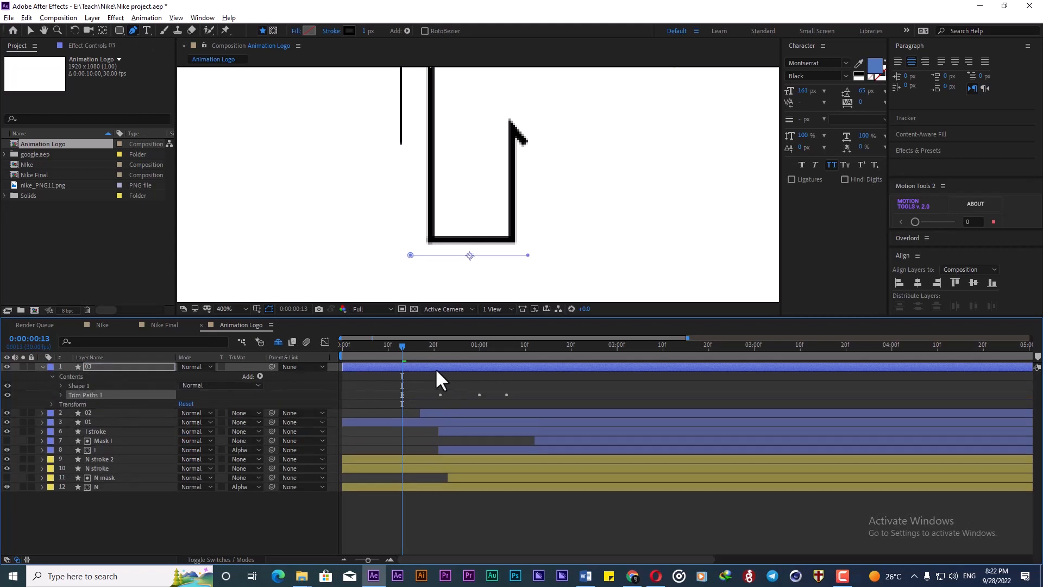
{"action": "key", "text": "u"}
{"action": "mouse_move", "coordinate": [521, 389]}
{"action": "left_mouse_down"}
{"action": "mouse_move", "coordinate": [500, 374]}
{"action": "mouse_move", "coordinate": [393, 368]}
{"action": "mouse_move", "coordinate": [365, 345]}
{"action": "mouse_move", "coordinate": [331, 347]}
{"action": "left_mouse_up"}
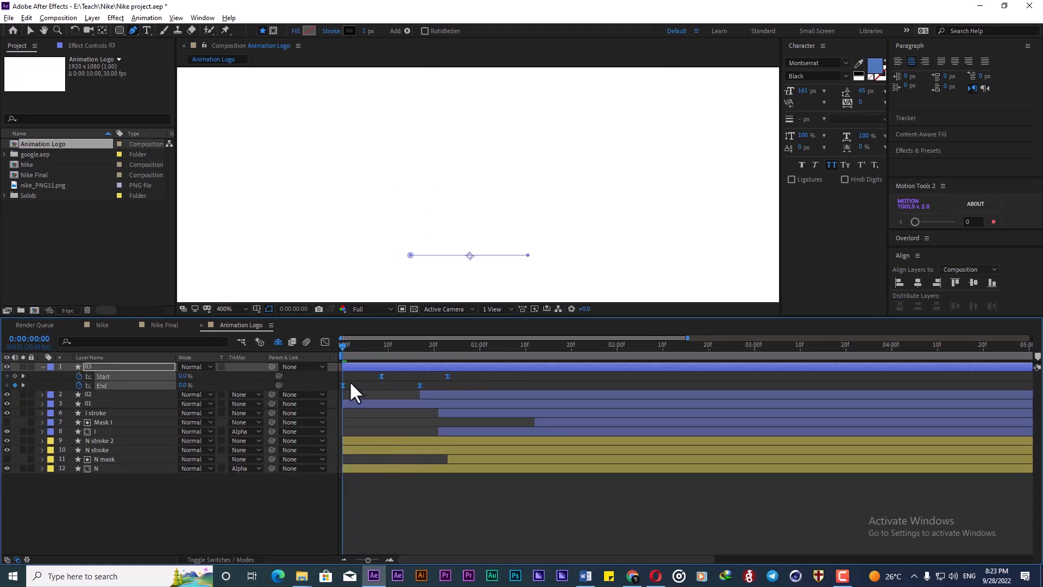
{"action": "key", "text": "minus"}
{"action": "scroll", "coordinate": [458, 245], "scroll_direction": "down", "scroll_amount": 4}
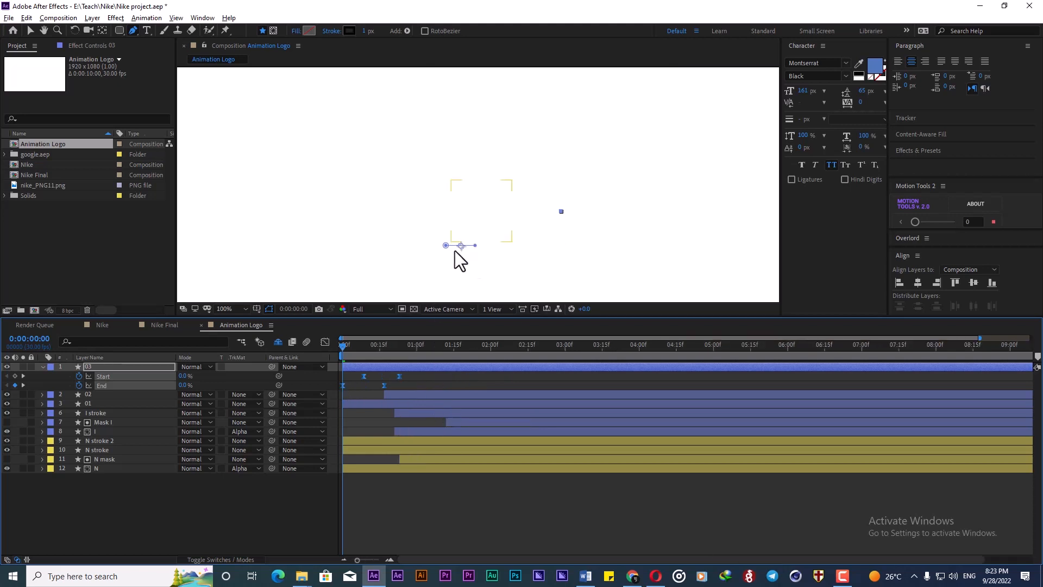
{"action": "key", "text": "space"}
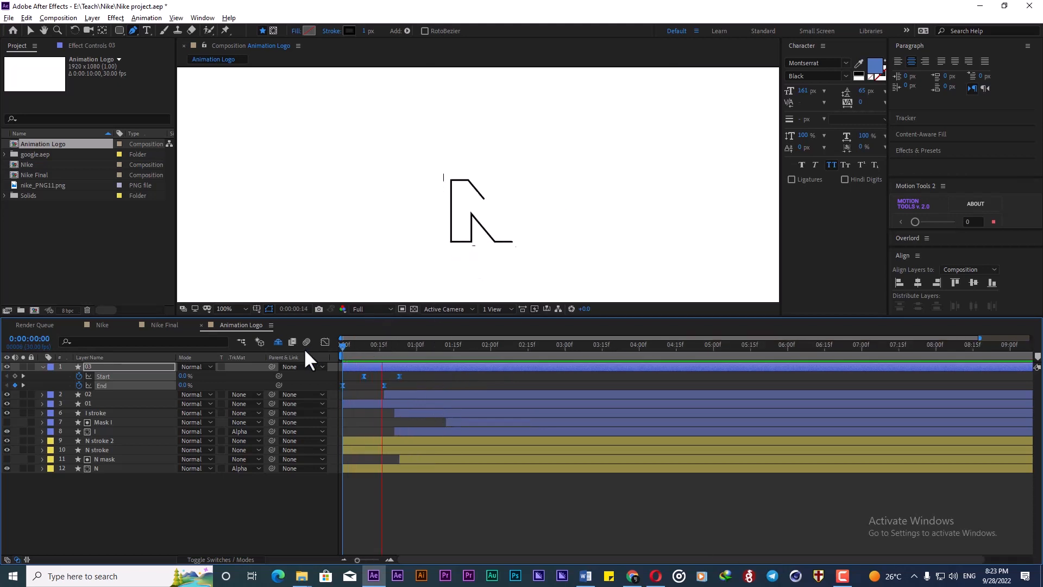
Duplicate line layer 03 in the Animation Logo composition and make the copy start at about 0:14.
{"action": "mouse_move", "coordinate": [342, 345]}
{"action": "left_mouse_down"}
{"action": "mouse_move", "coordinate": [396, 346]}
{"action": "mouse_move", "coordinate": [402, 366]}
{"action": "left_mouse_up"}
{"action": "key", "text": "ctrl+d"}
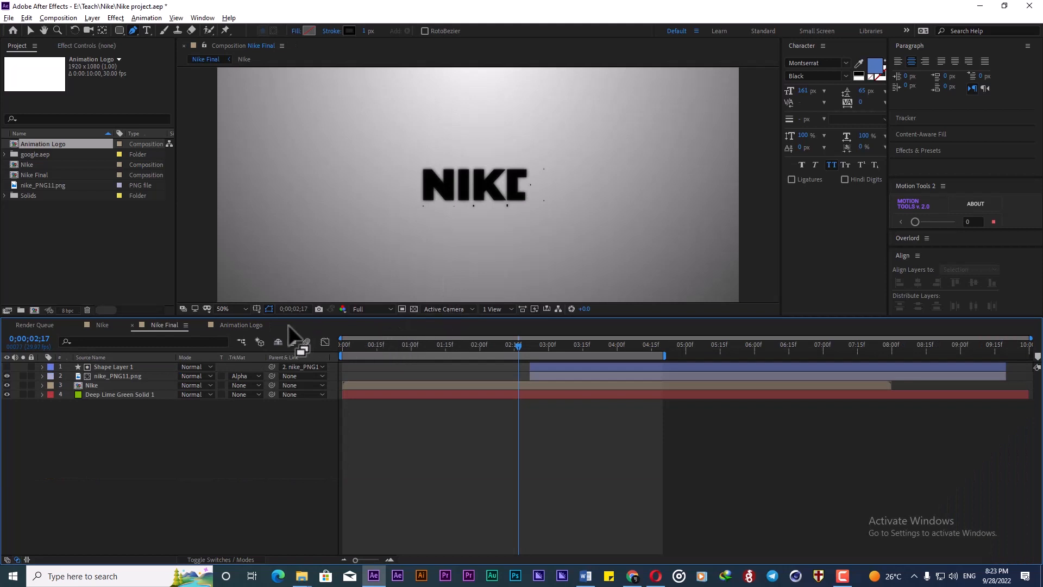
{"action": "left_click", "coordinate": [241, 324]}
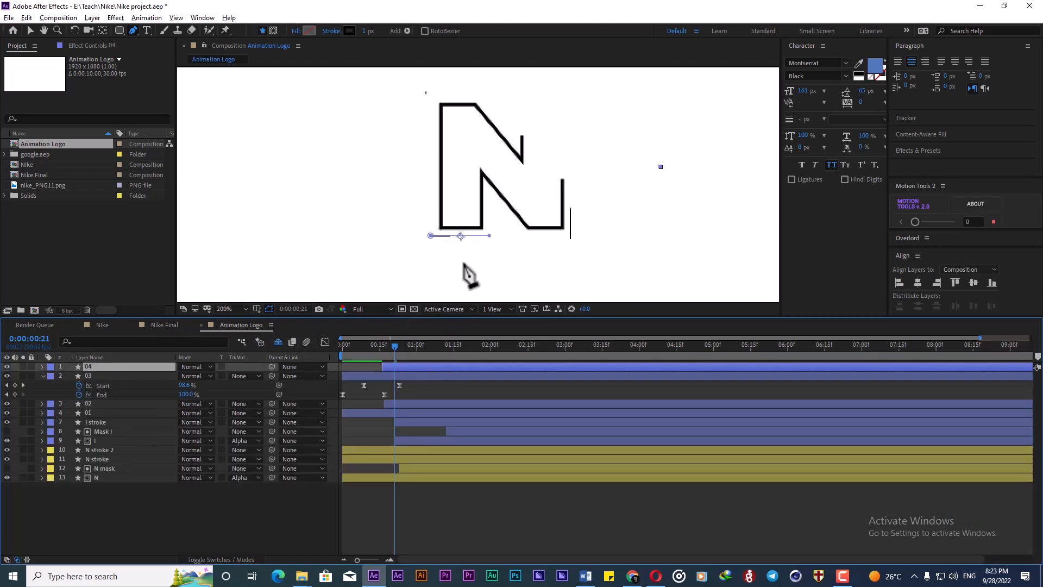
{"action": "key", "text": "v"}
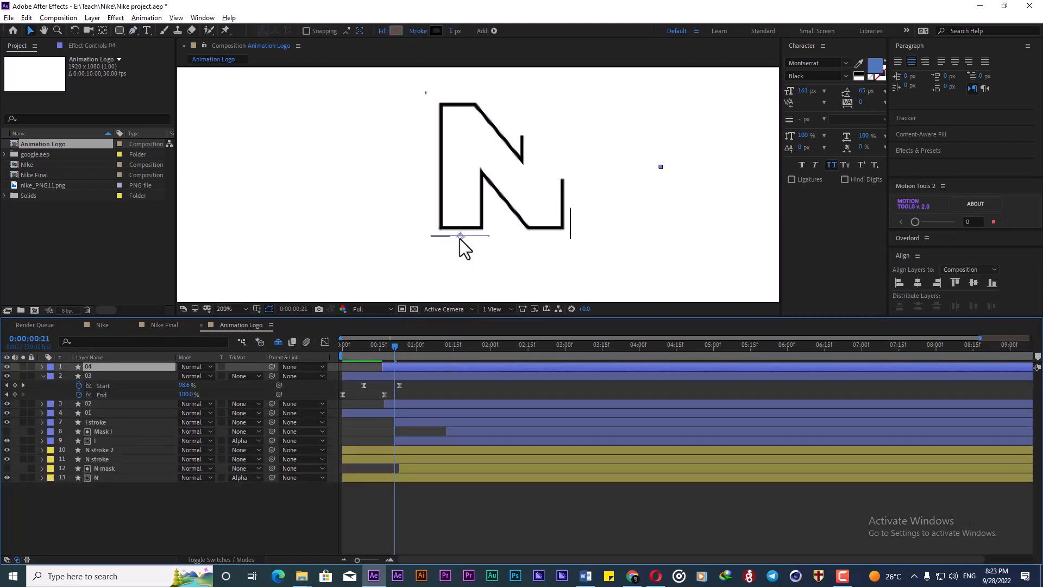
{"action": "left_click_drag", "start_coordinate": [399, 347], "coordinate": [382, 346]}
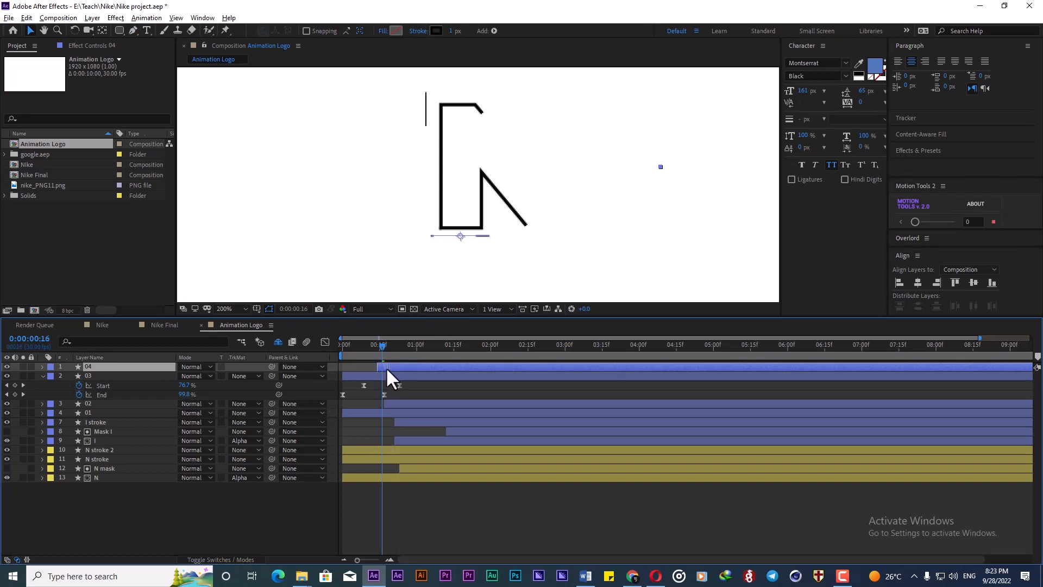
Move the line on layer 04 beneath the N's right leg, replay the animation, and collapse layer 03.
{"action": "left_click_drag", "start_coordinate": [460, 236], "coordinate": [548, 236]}
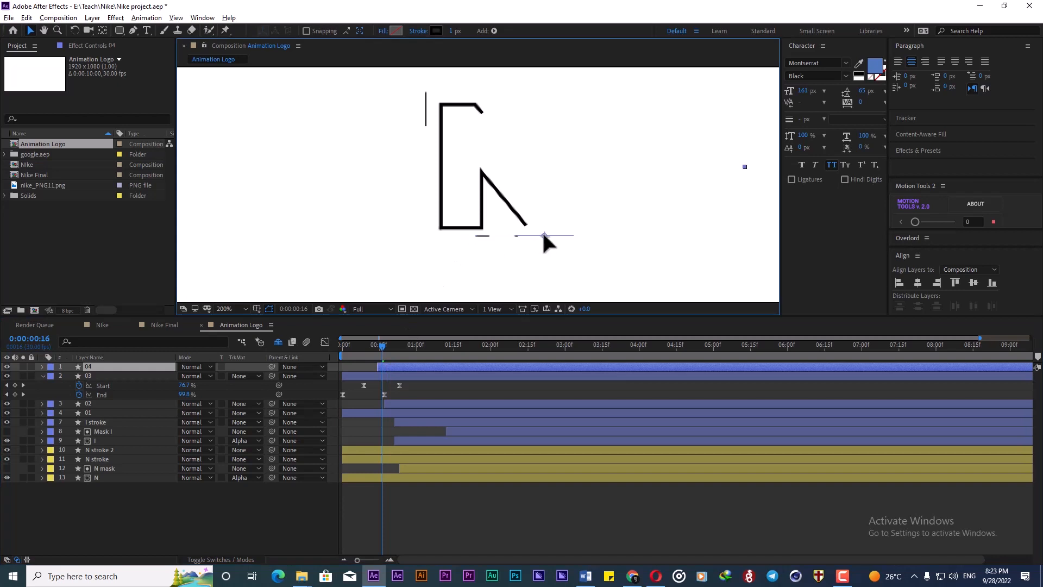
{"action": "left_click", "coordinate": [364, 349]}
{"action": "key", "text": "space"}
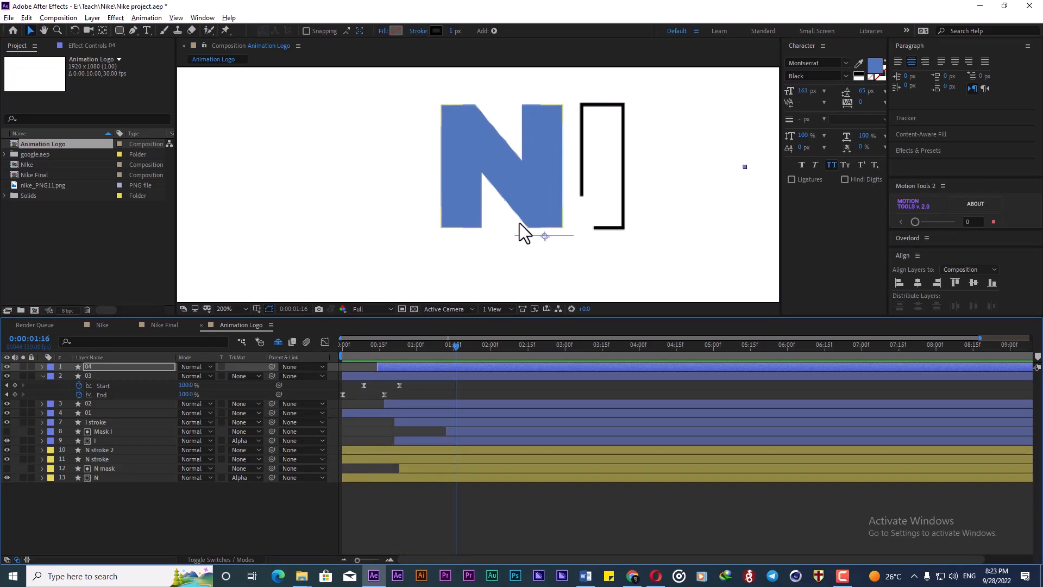
{"action": "left_click", "coordinate": [42, 375]}
{"action": "left_click", "coordinate": [116, 485]}
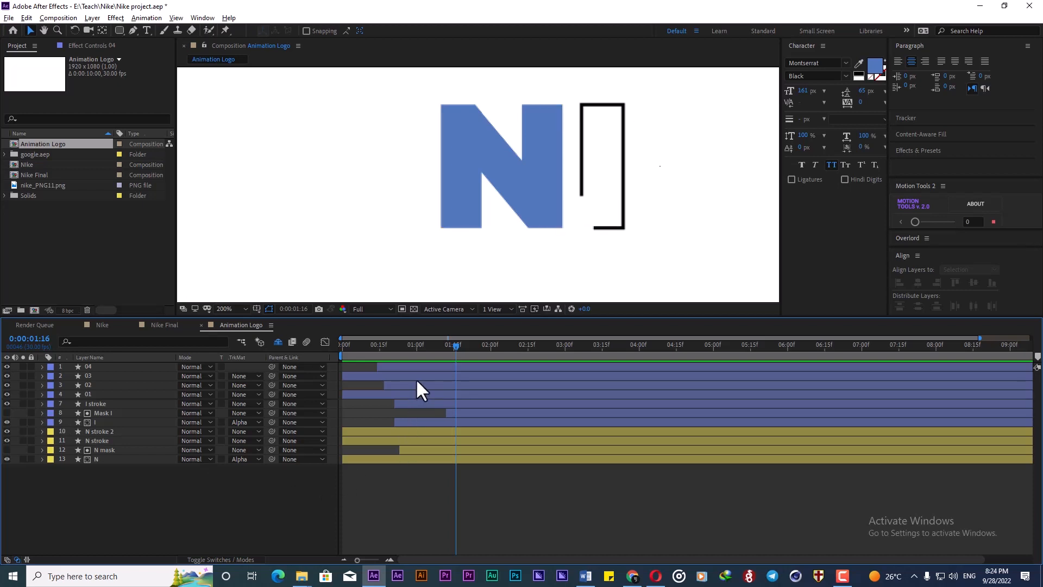
{"action": "left_click", "coordinate": [97, 393]}
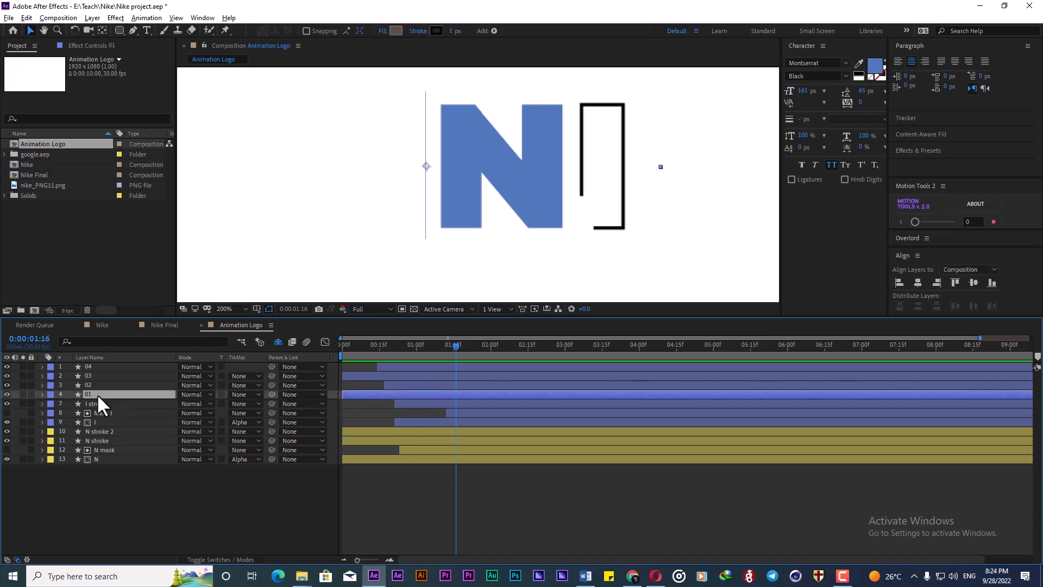
{"action": "left_click", "coordinate": [168, 491]}
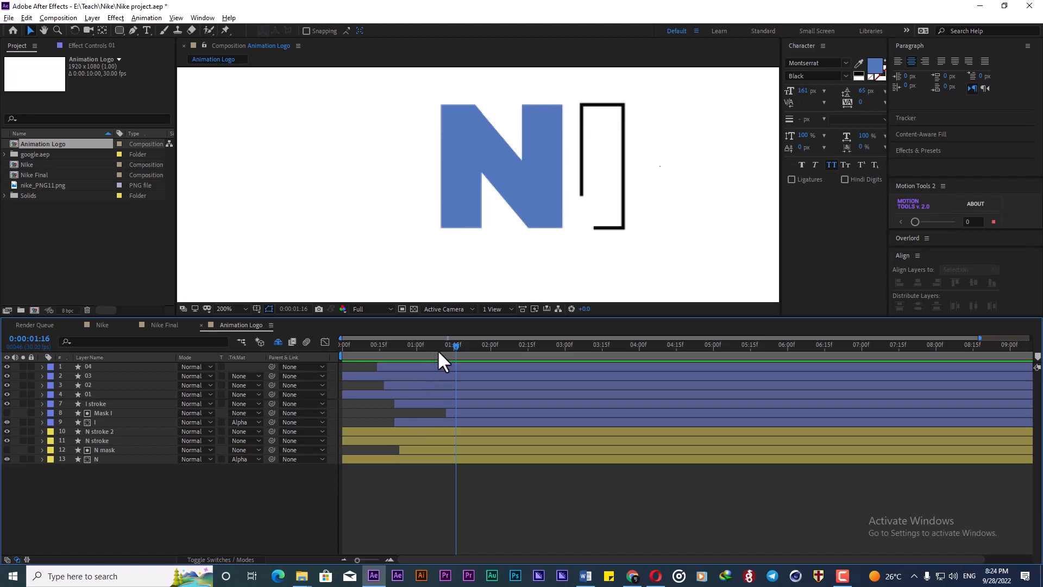
{"action": "left_click_drag", "start_coordinate": [455, 345], "coordinate": [489, 348]}
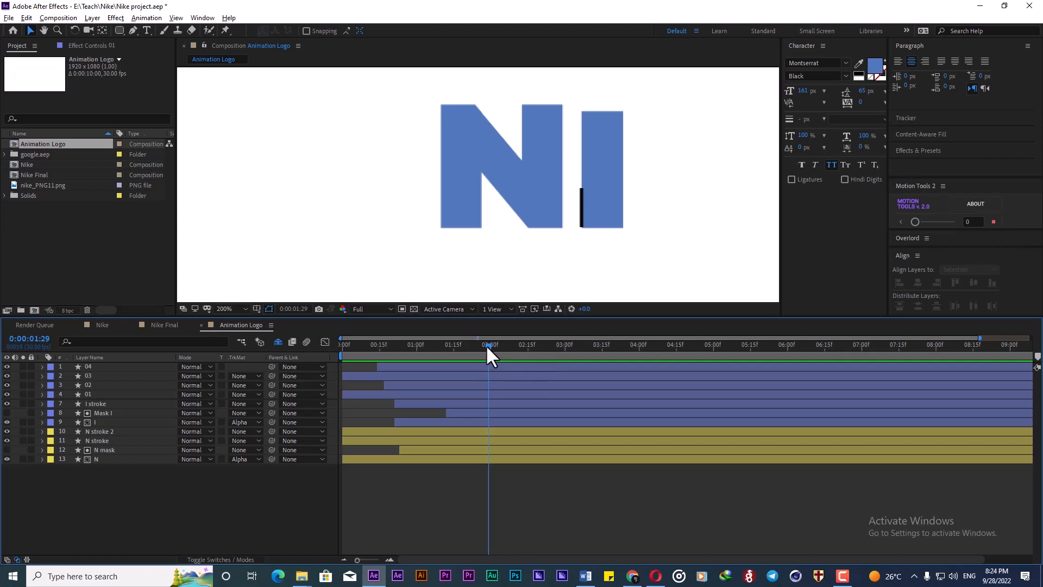
{"action": "left_click_drag", "start_coordinate": [487, 344], "coordinate": [468, 348]}
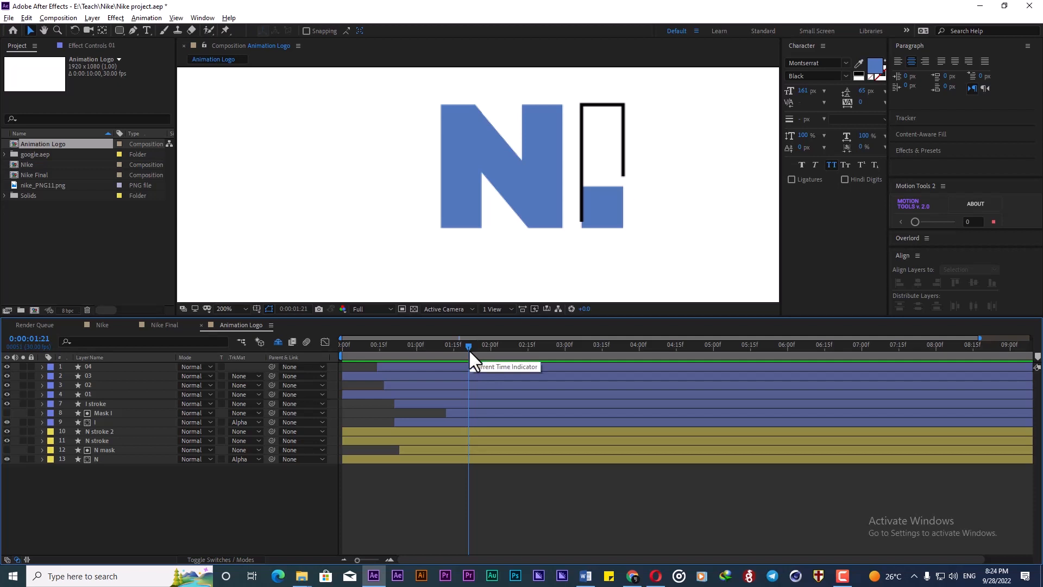
{"action": "left_click_drag", "start_coordinate": [465, 344], "coordinate": [475, 345]}
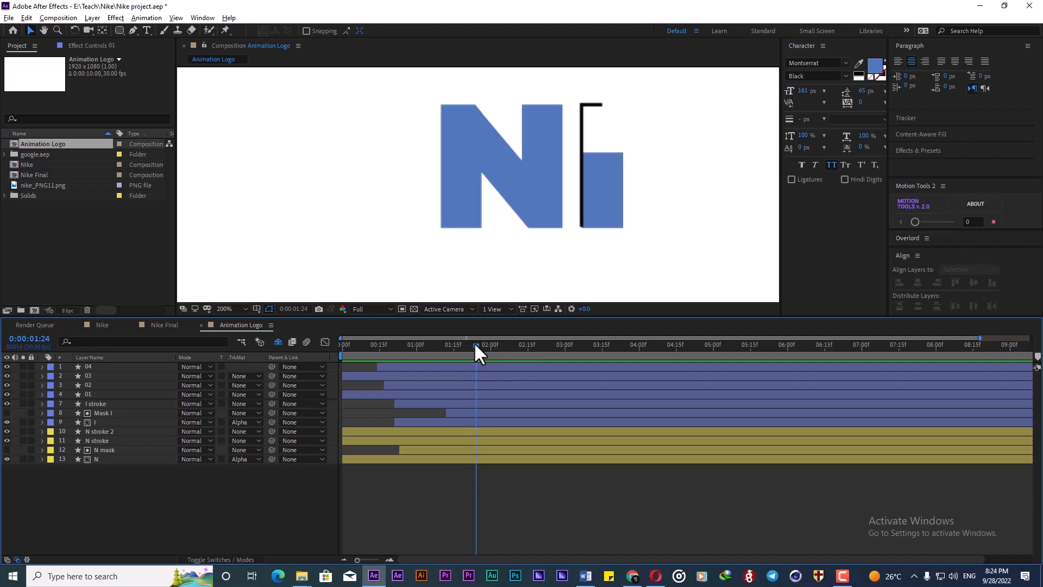
Duplicate line layer 01 and place the copy at the top of the layer stack.
{"action": "left_click", "coordinate": [94, 391]}
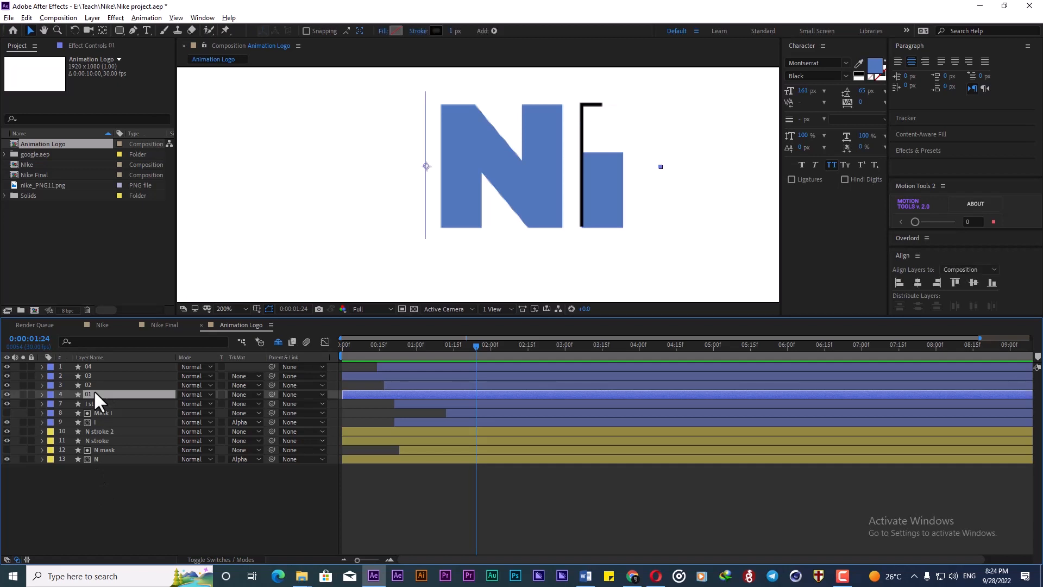
{"action": "key", "text": "ctrl+d"}
{"action": "left_click_drag", "start_coordinate": [98, 390], "coordinate": [157, 366]}
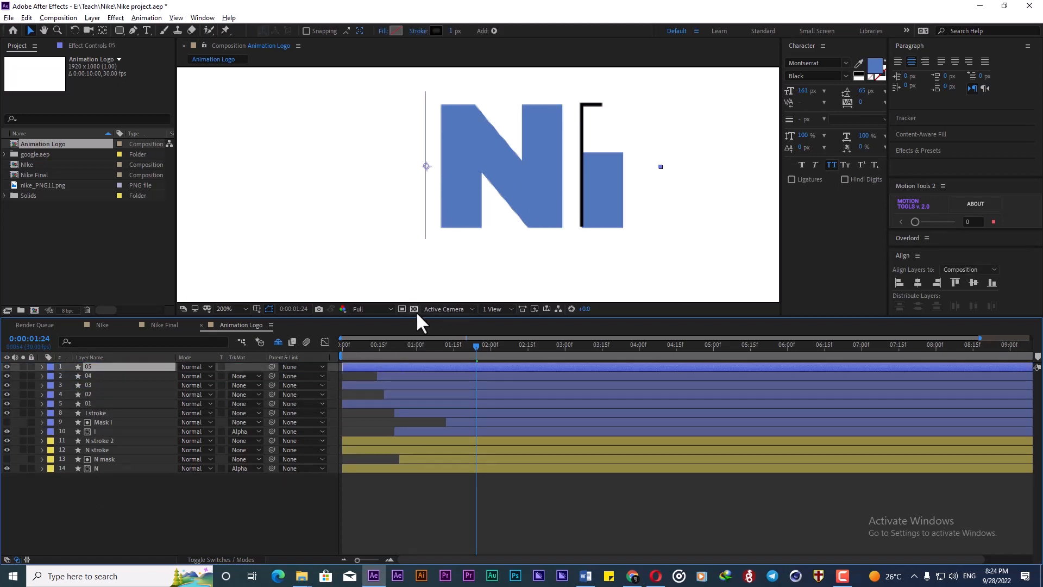
Move the vertical line on layer 05 across to the right side of the I at 0:29.
{"action": "mouse_move", "coordinate": [392, 348]}
{"action": "left_mouse_down"}
{"action": "mouse_move", "coordinate": [442, 352]}
{"action": "mouse_move", "coordinate": [415, 352]}
{"action": "left_mouse_up"}
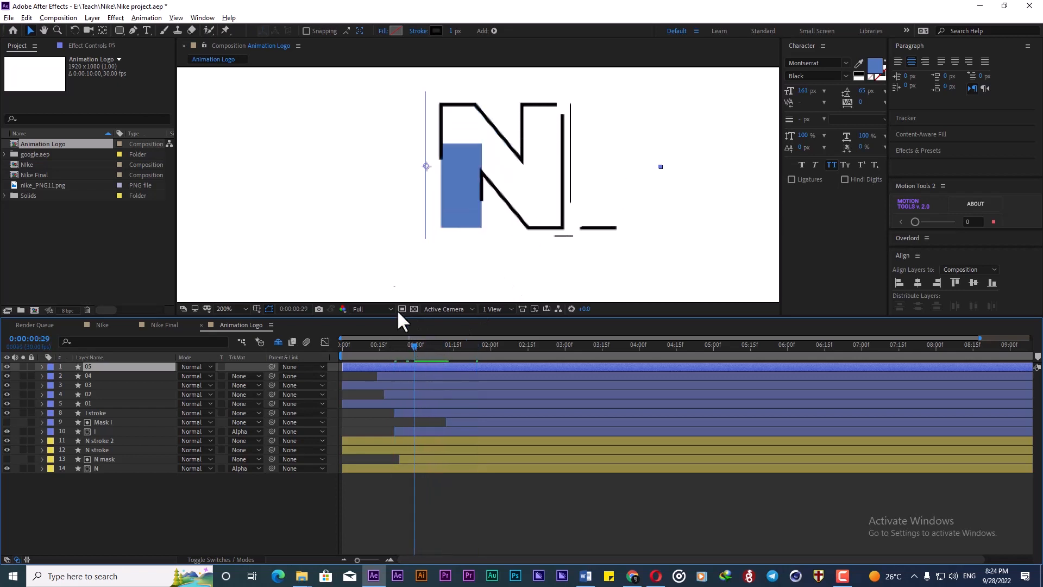
{"action": "left_click_drag", "start_coordinate": [428, 165], "coordinate": [623, 182]}
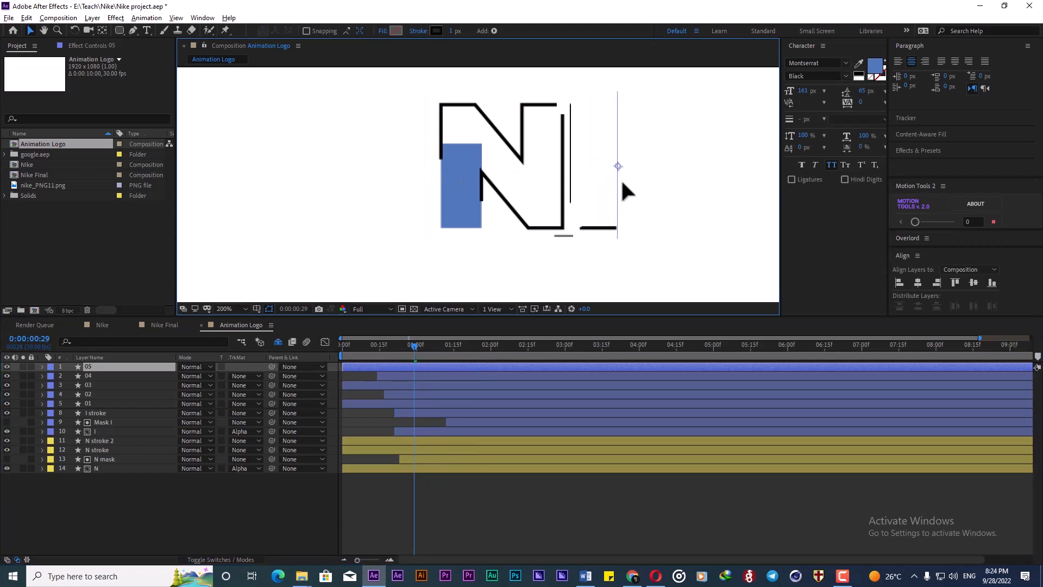